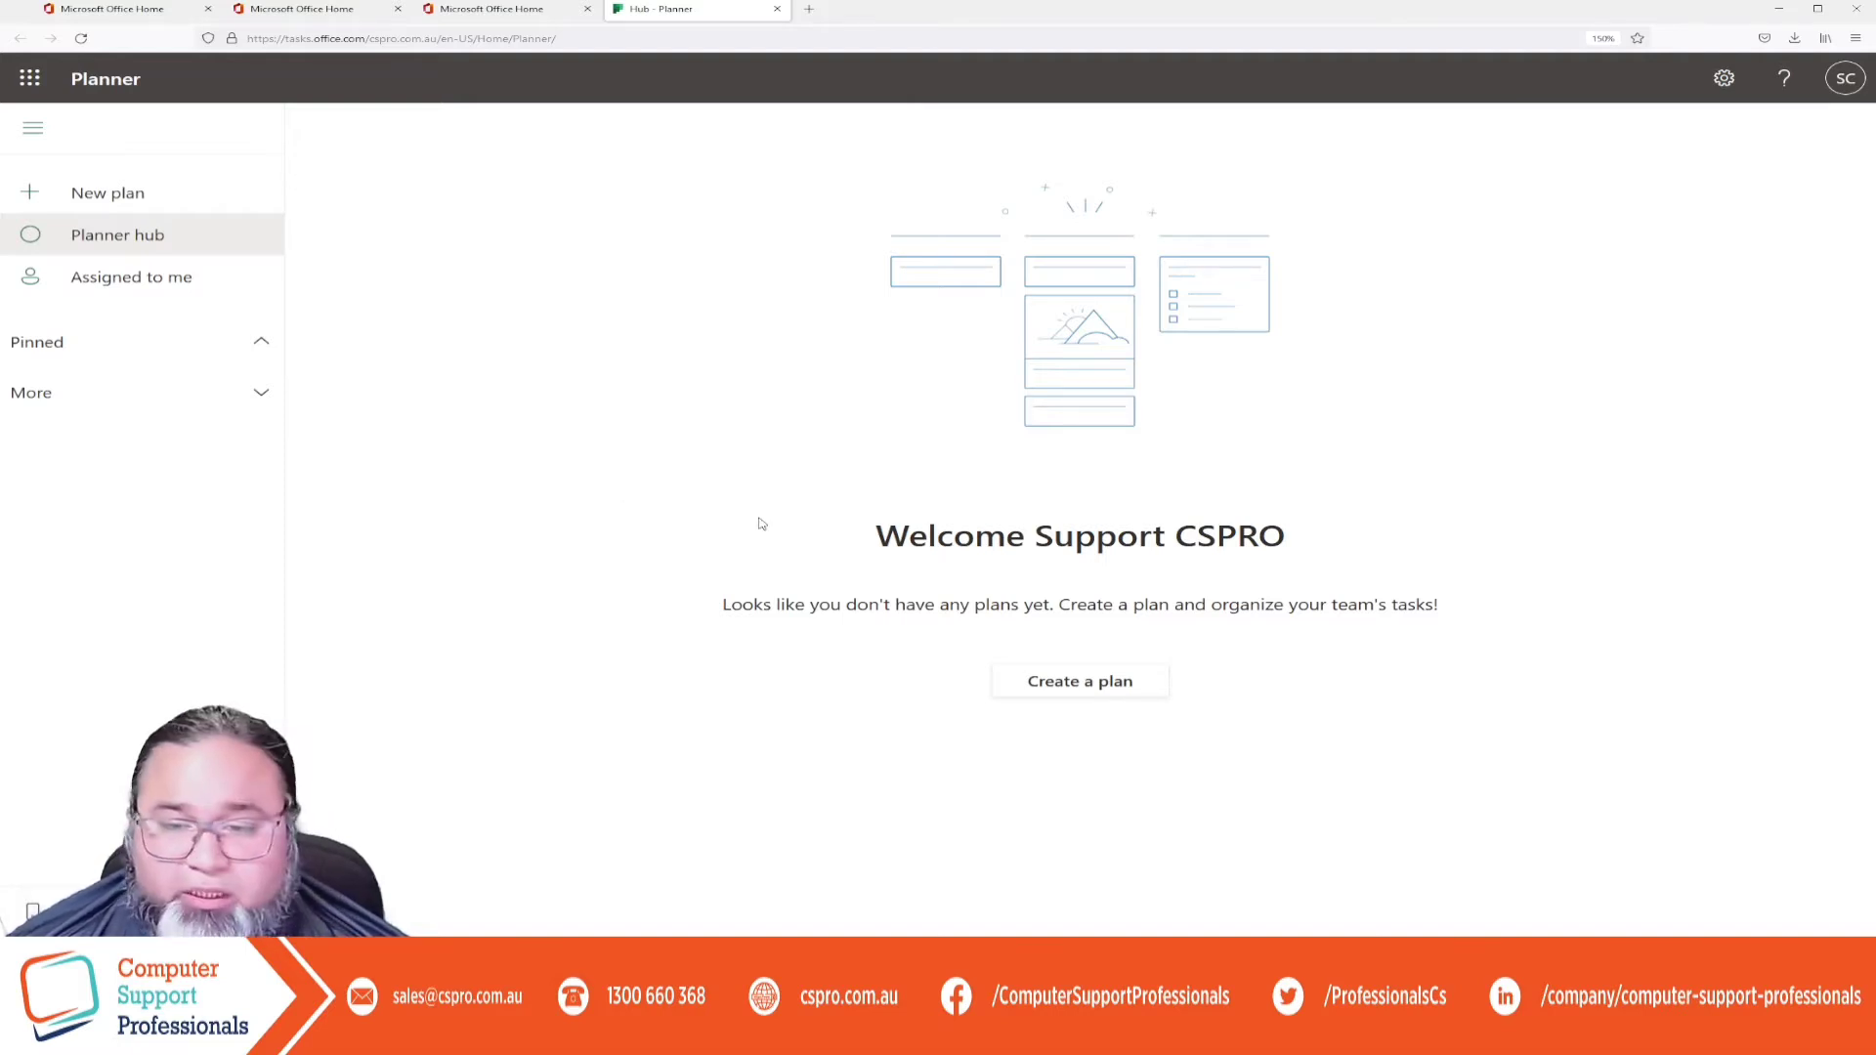
# Create a new plan named "contoso website design project" and pin it.
pyautogui.click(1065, 698)
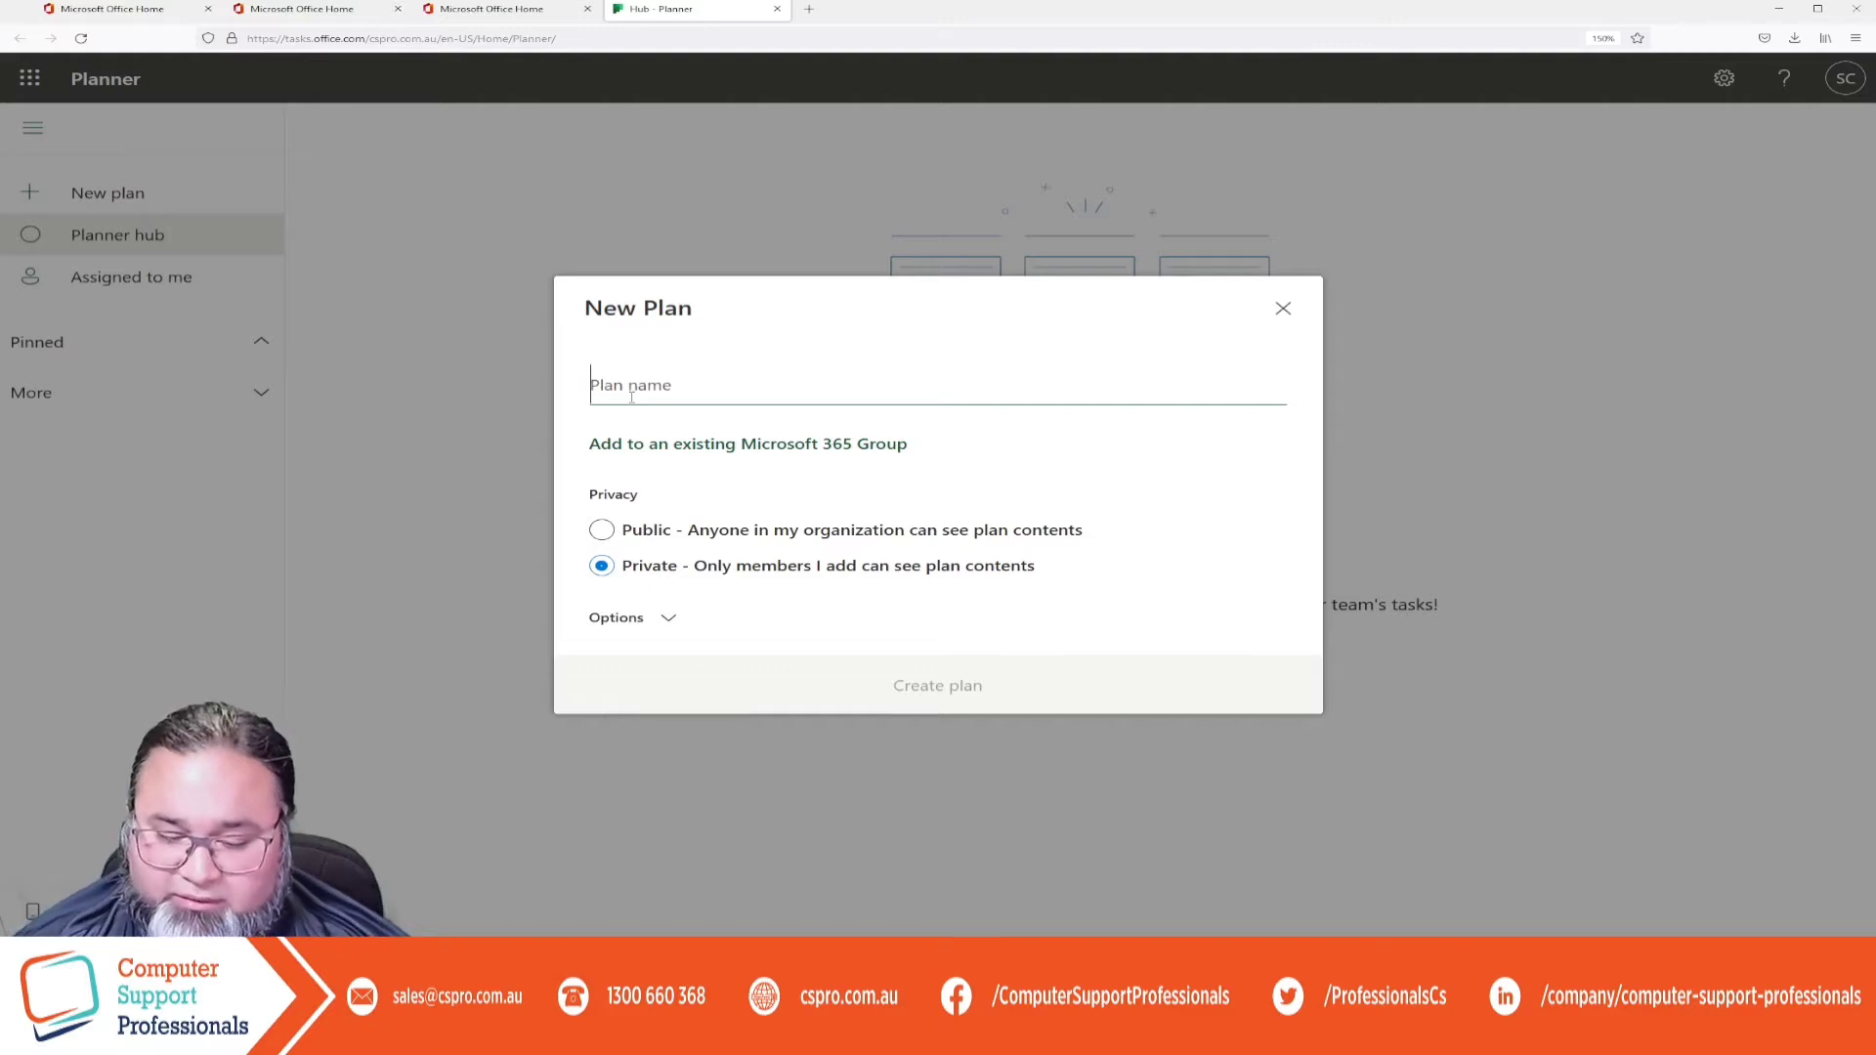
pyautogui.write('contosoe')
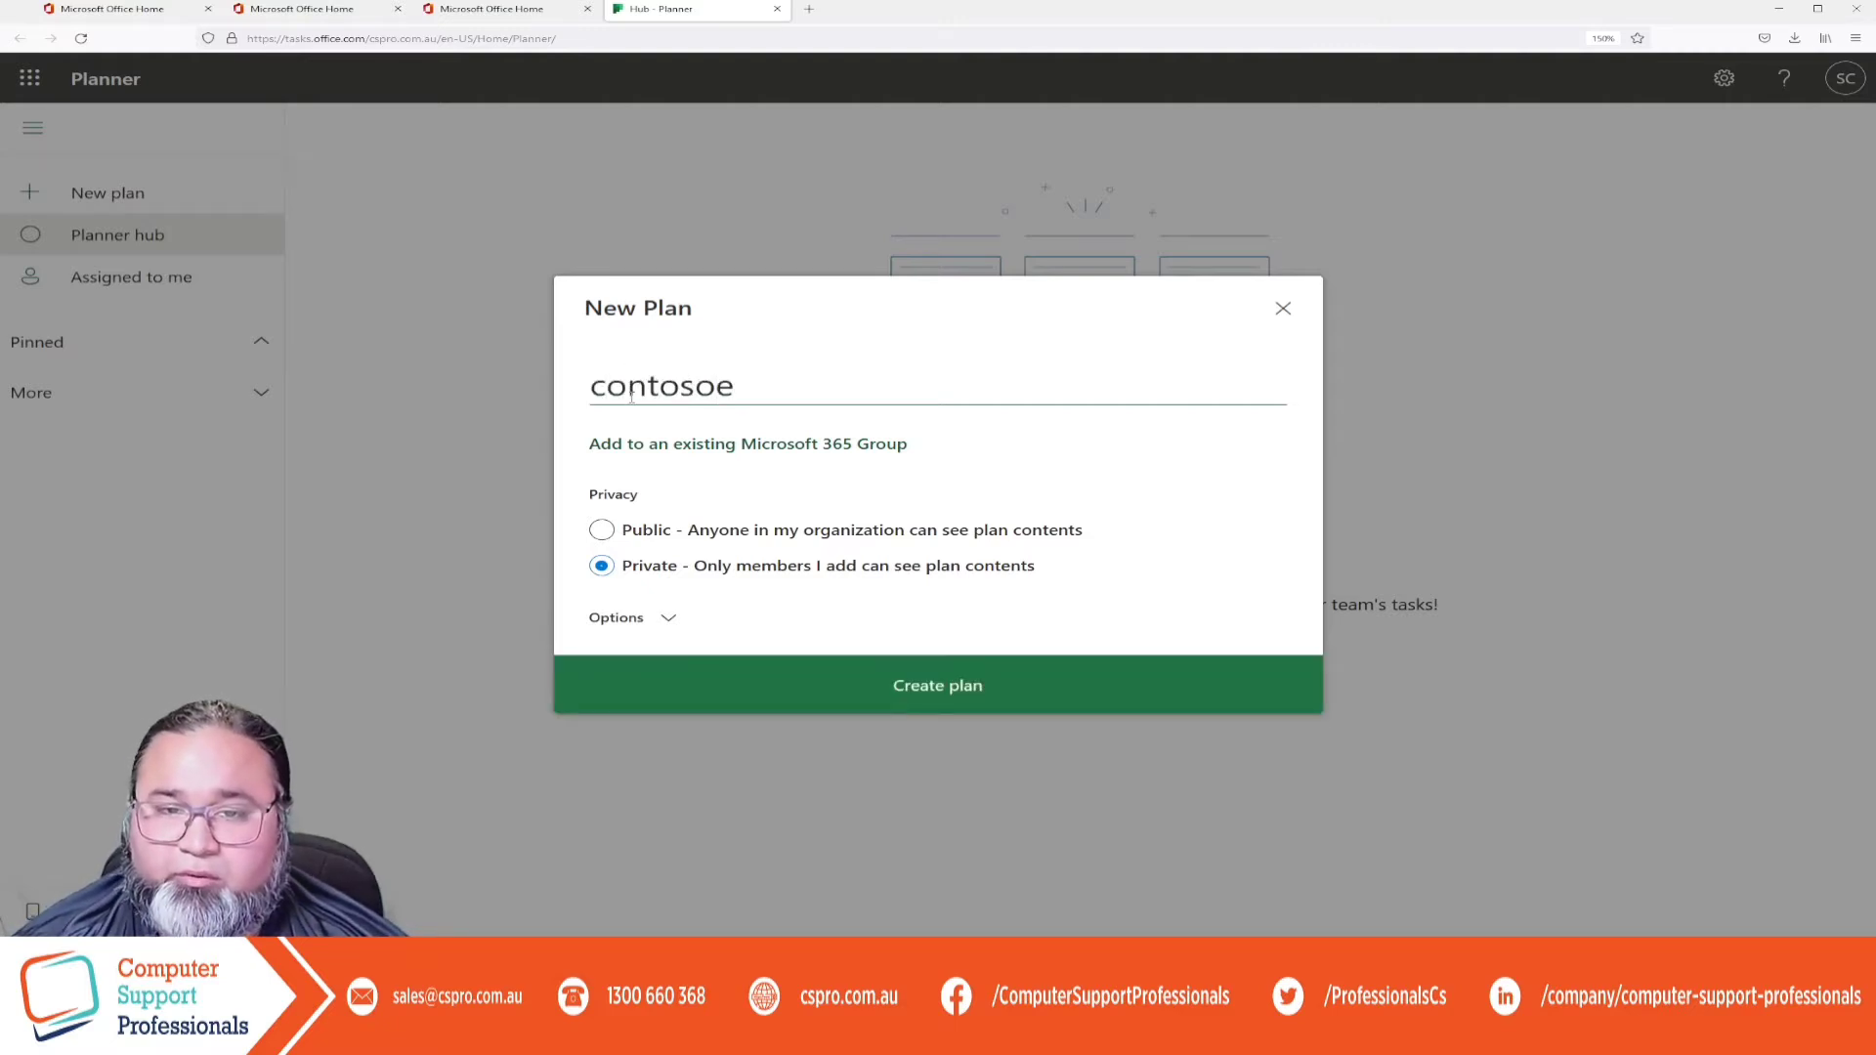
pyautogui.press('BackSpace')
pyautogui.write('website de')
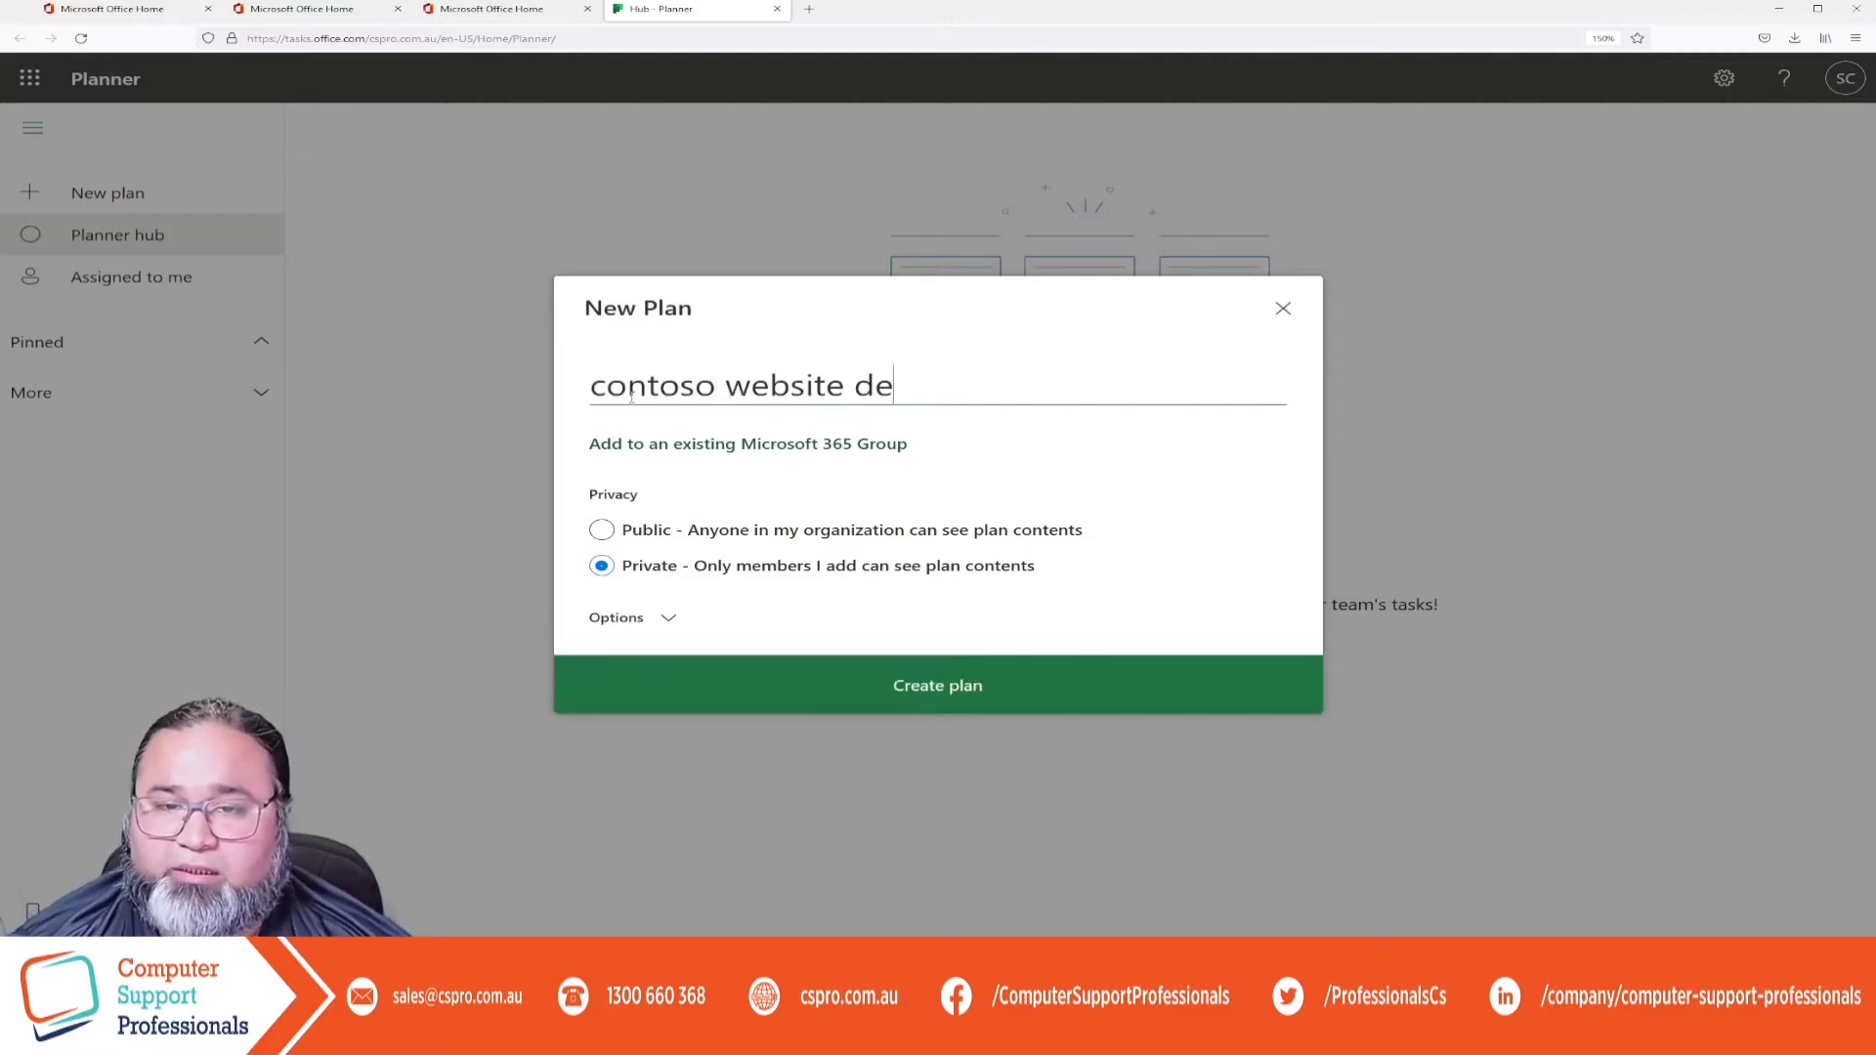
pyautogui.write('sign projecf')
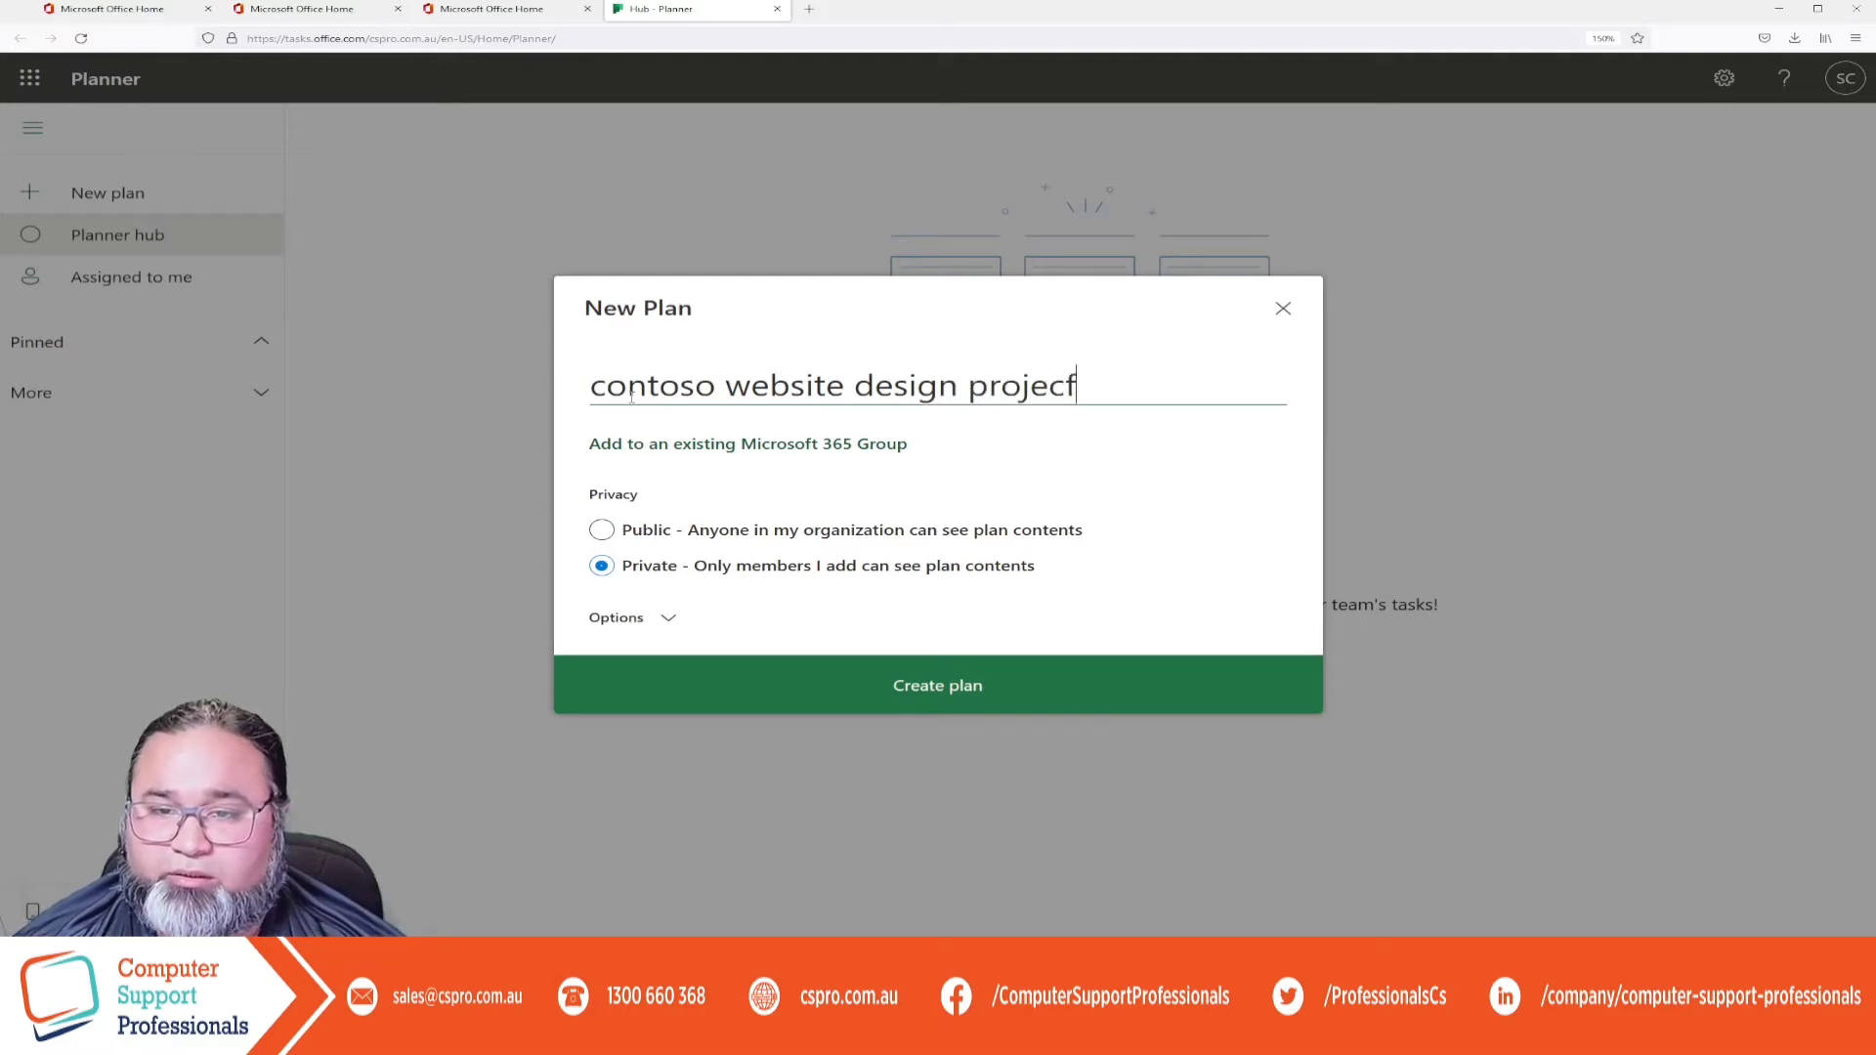
pyautogui.write('t')
pyautogui.press('BackSpace')
pyautogui.press('BackSpace')
pyautogui.write('t')
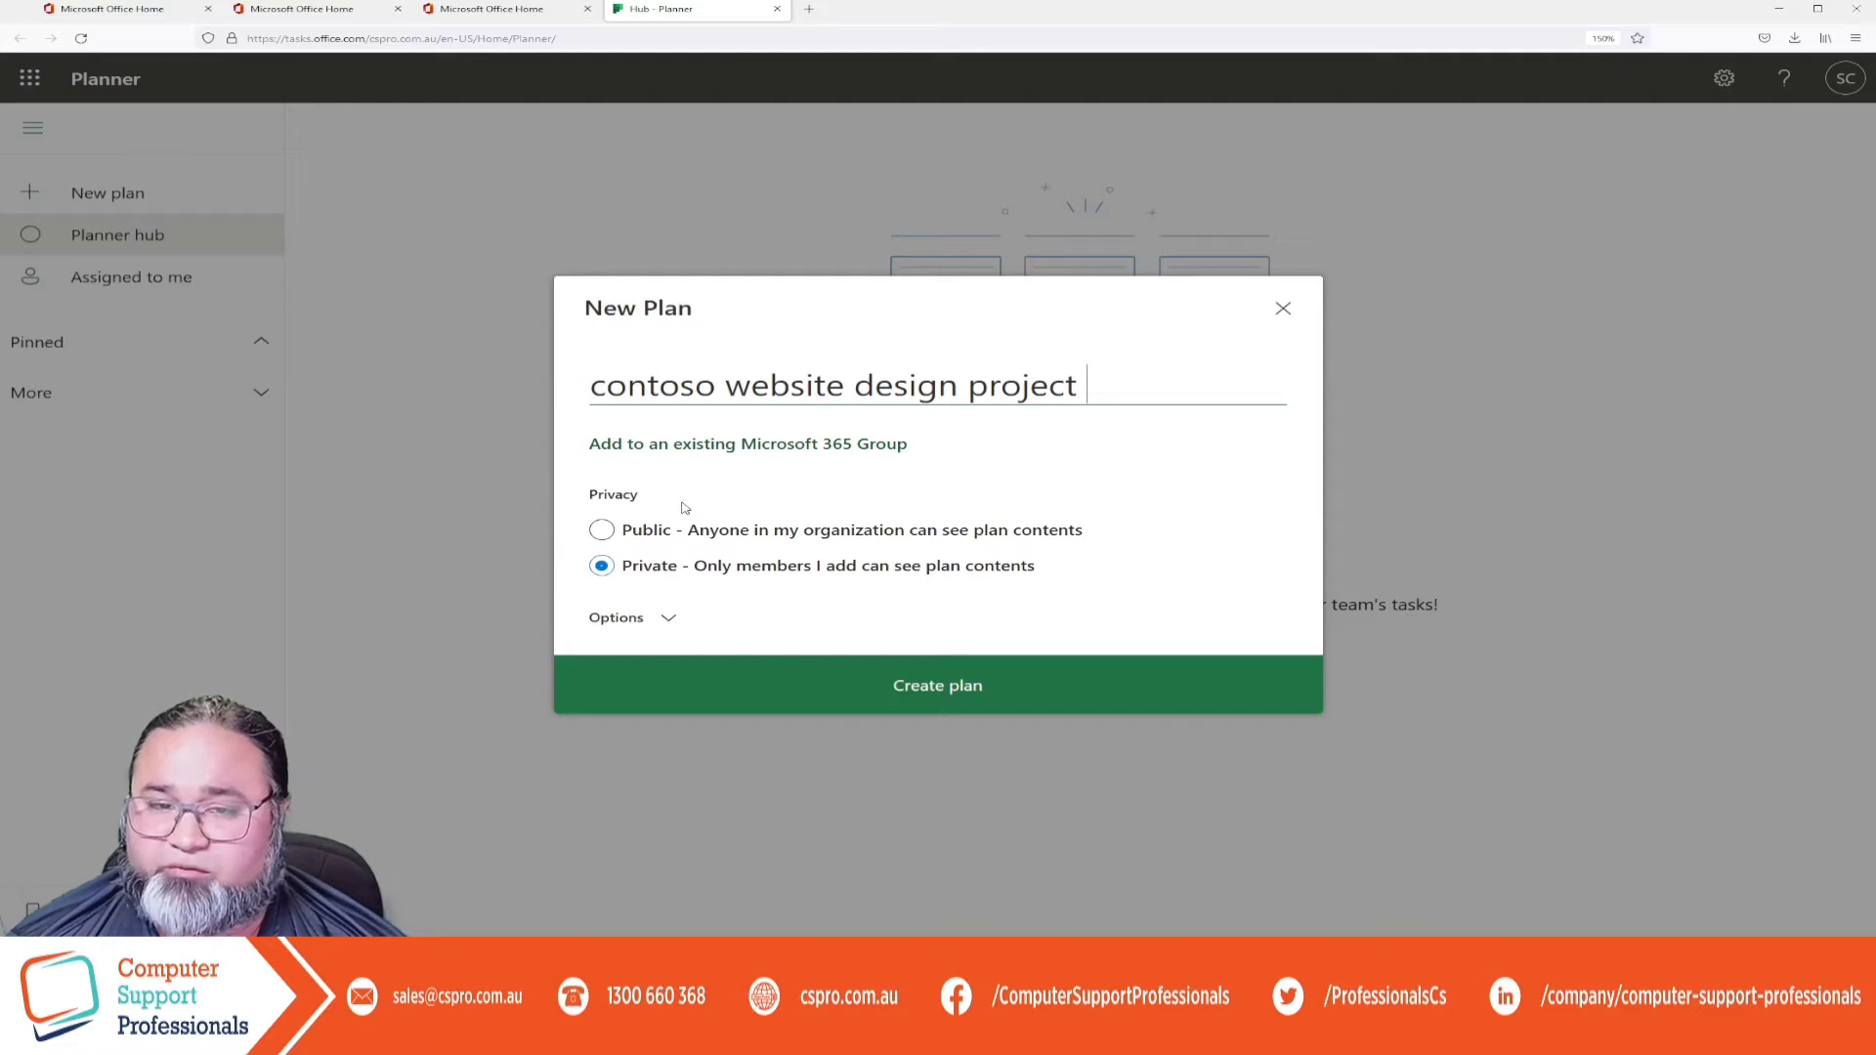
pyautogui.click(838, 699)
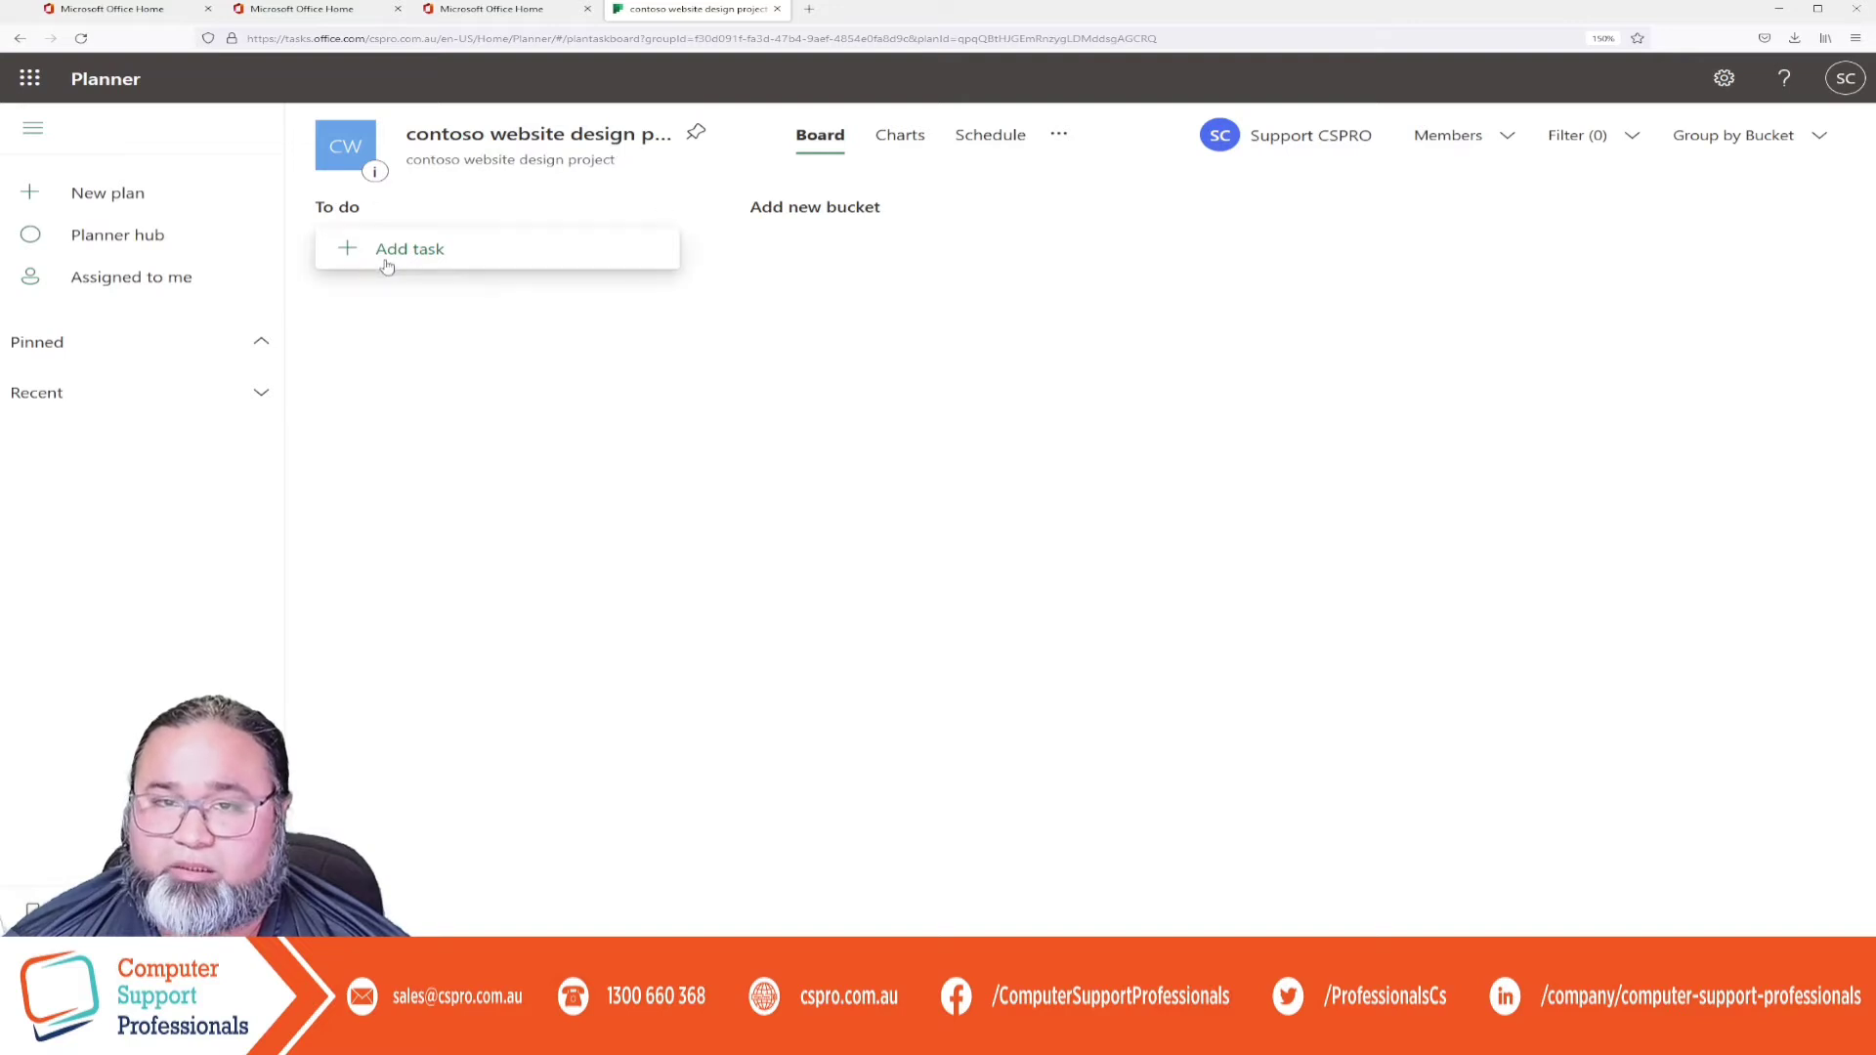
pyautogui.click(698, 134)
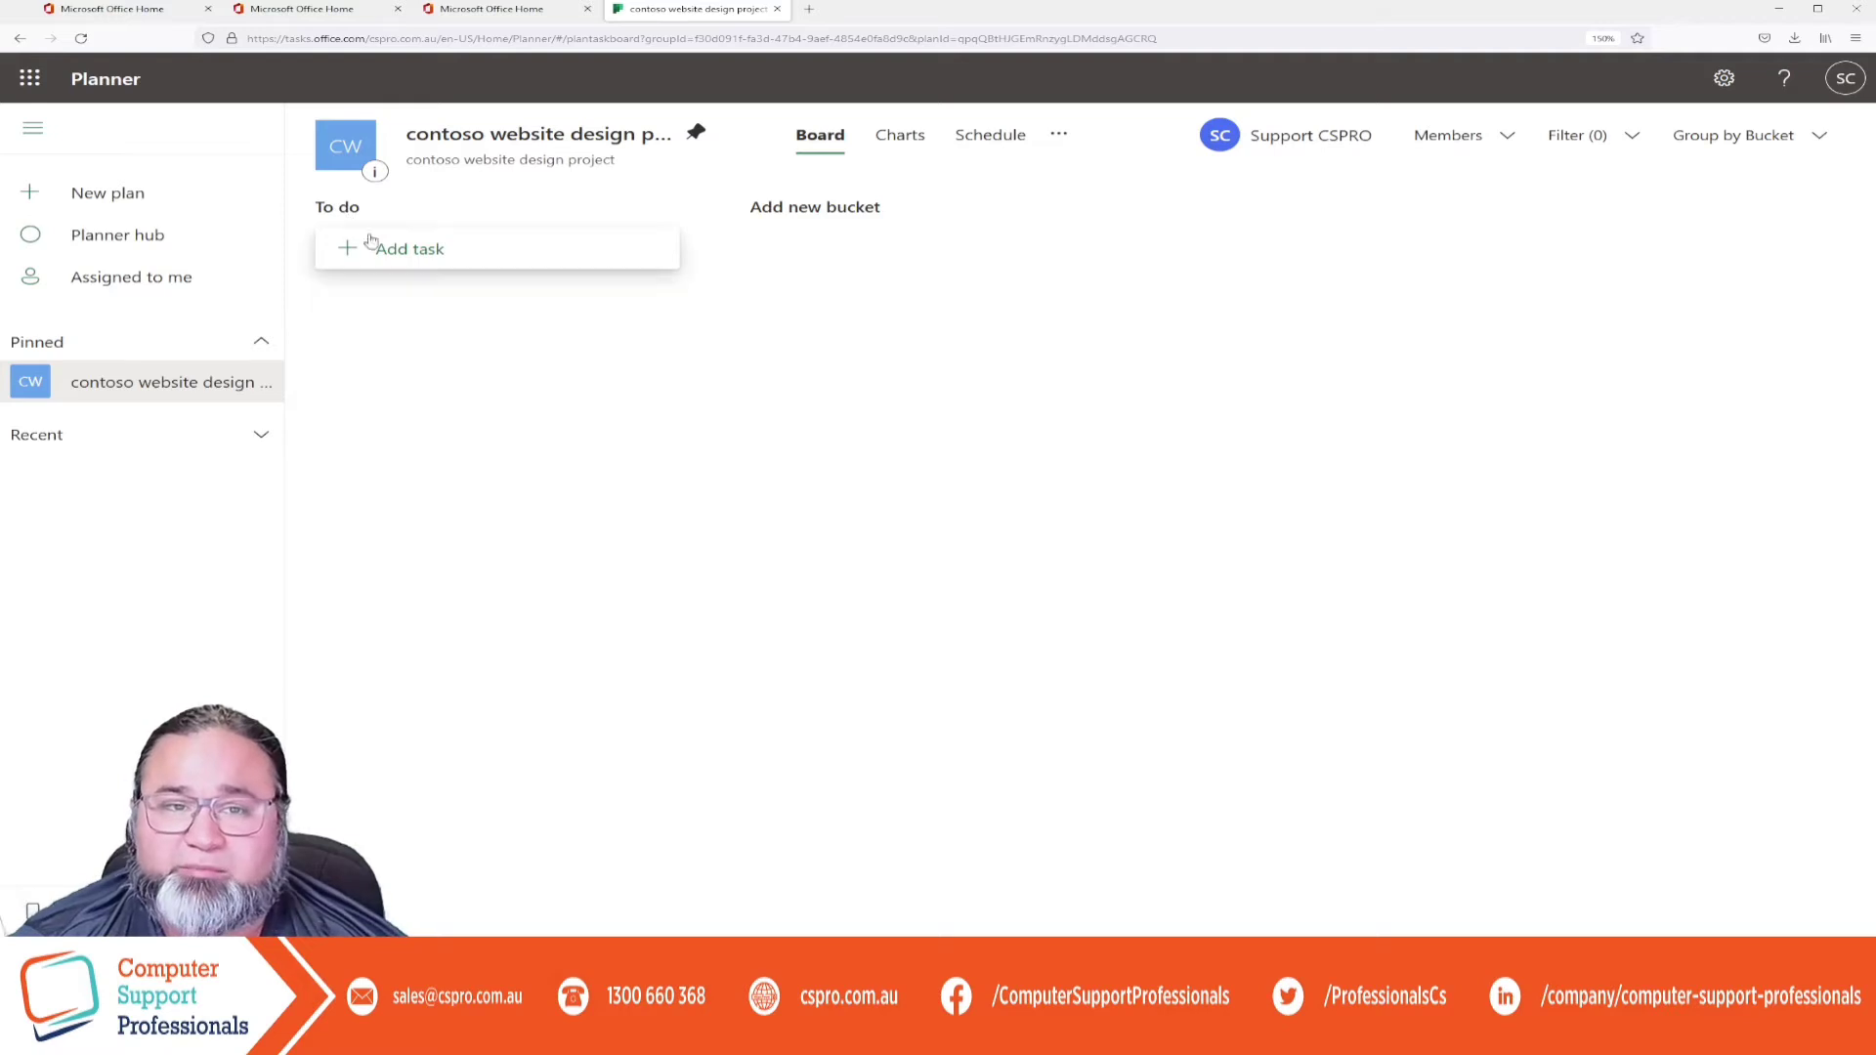
# Add a new bucket named "Tasks required by admin" to the plan board.
pyautogui.click(818, 211)
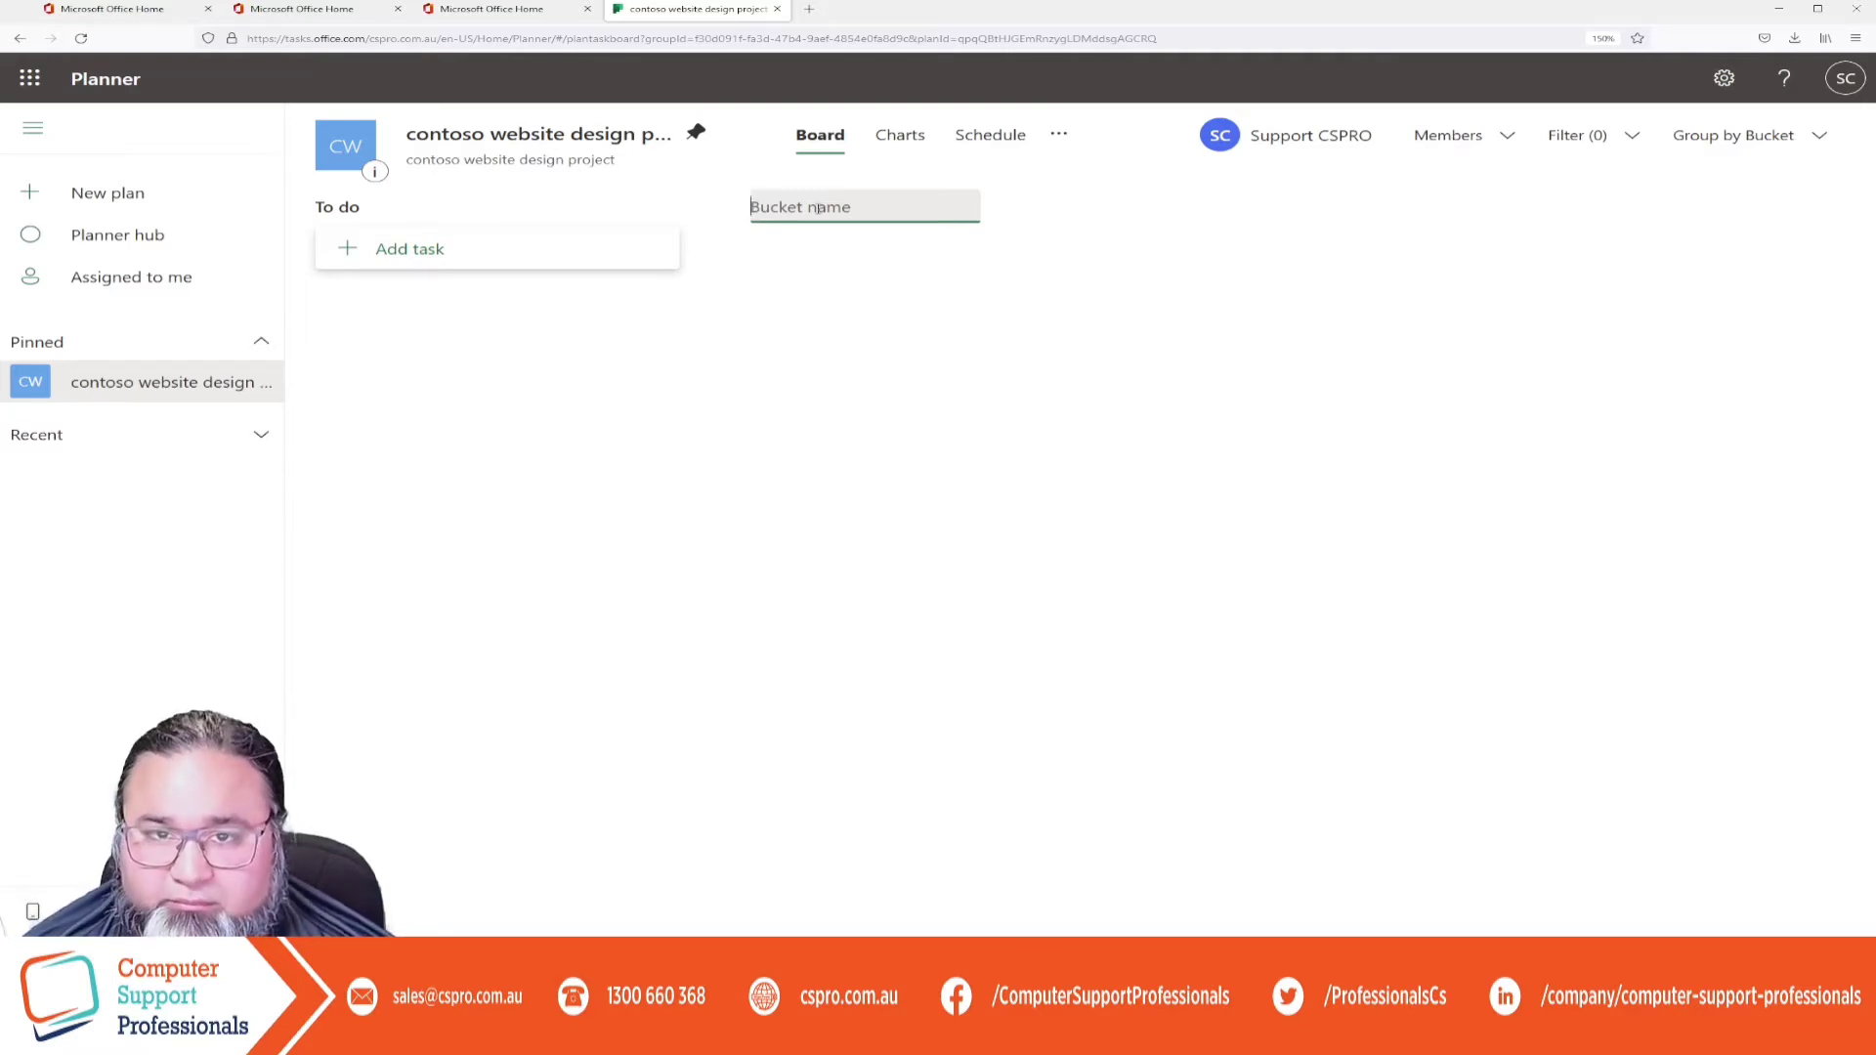
pyautogui.write('Ta')
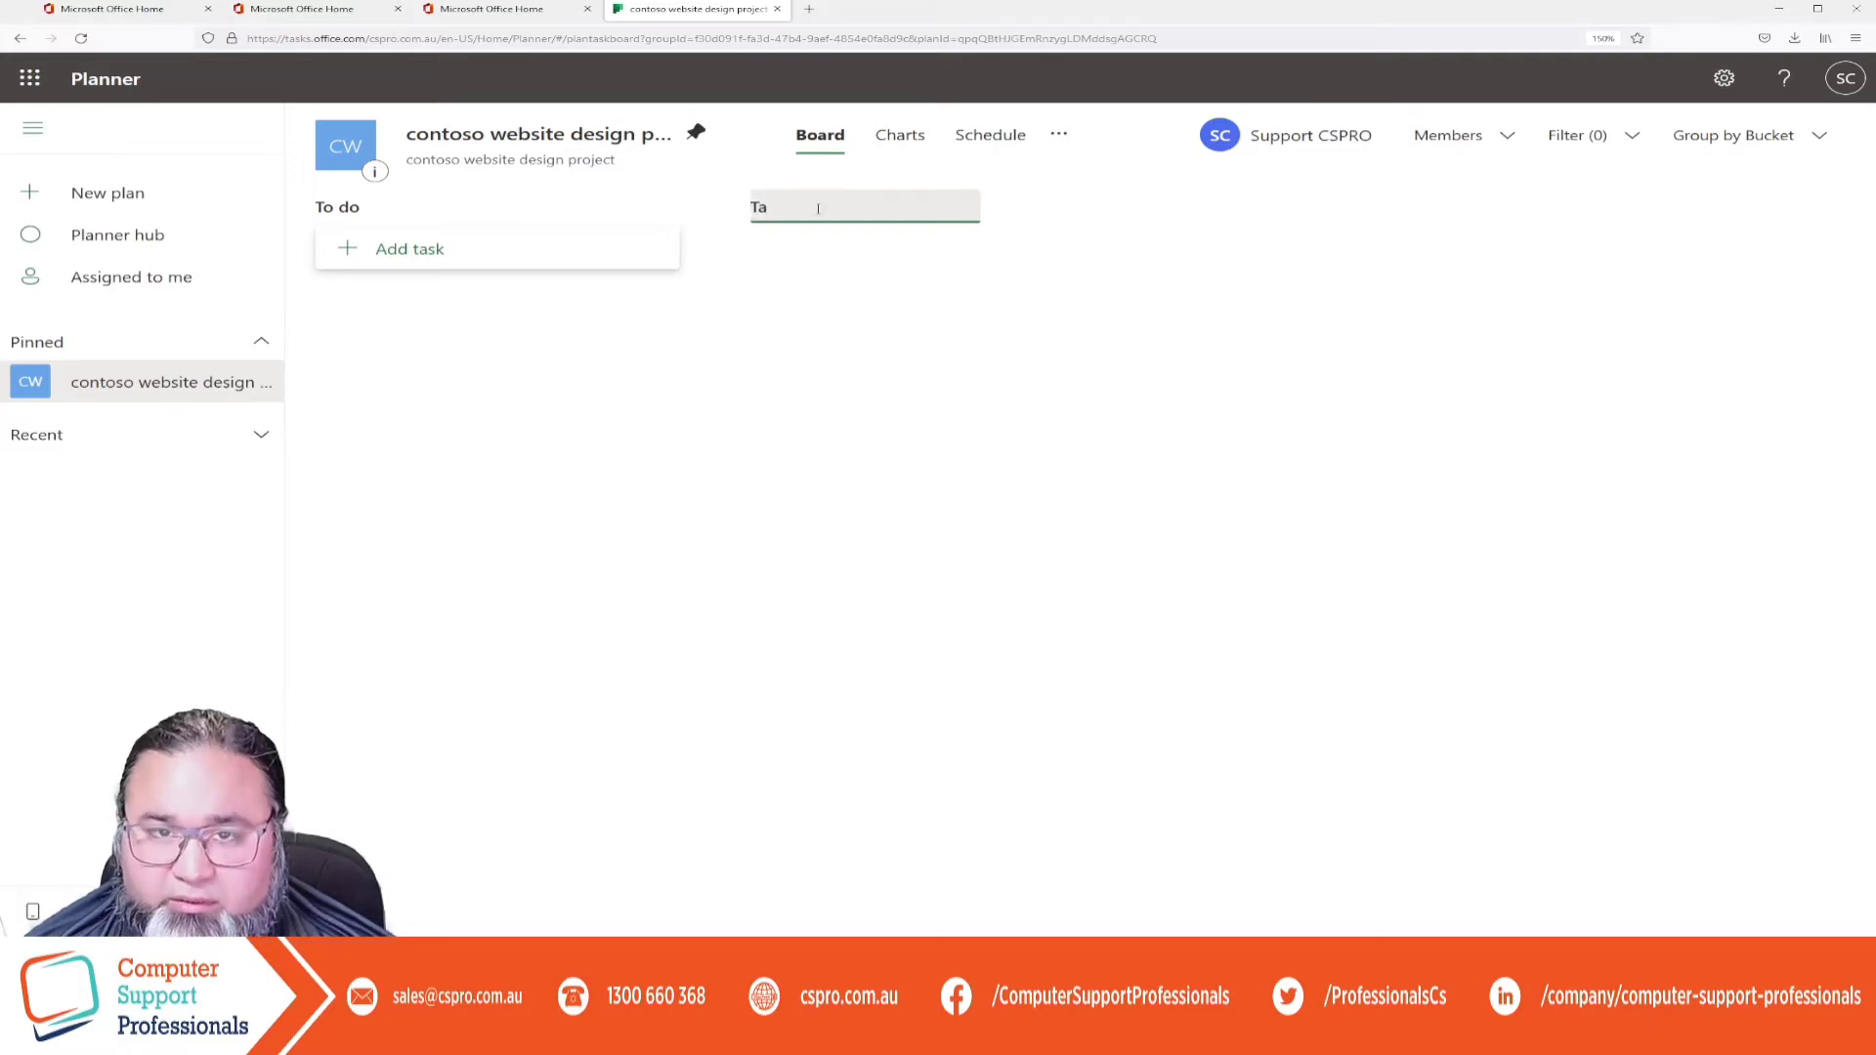
pyautogui.write('s')
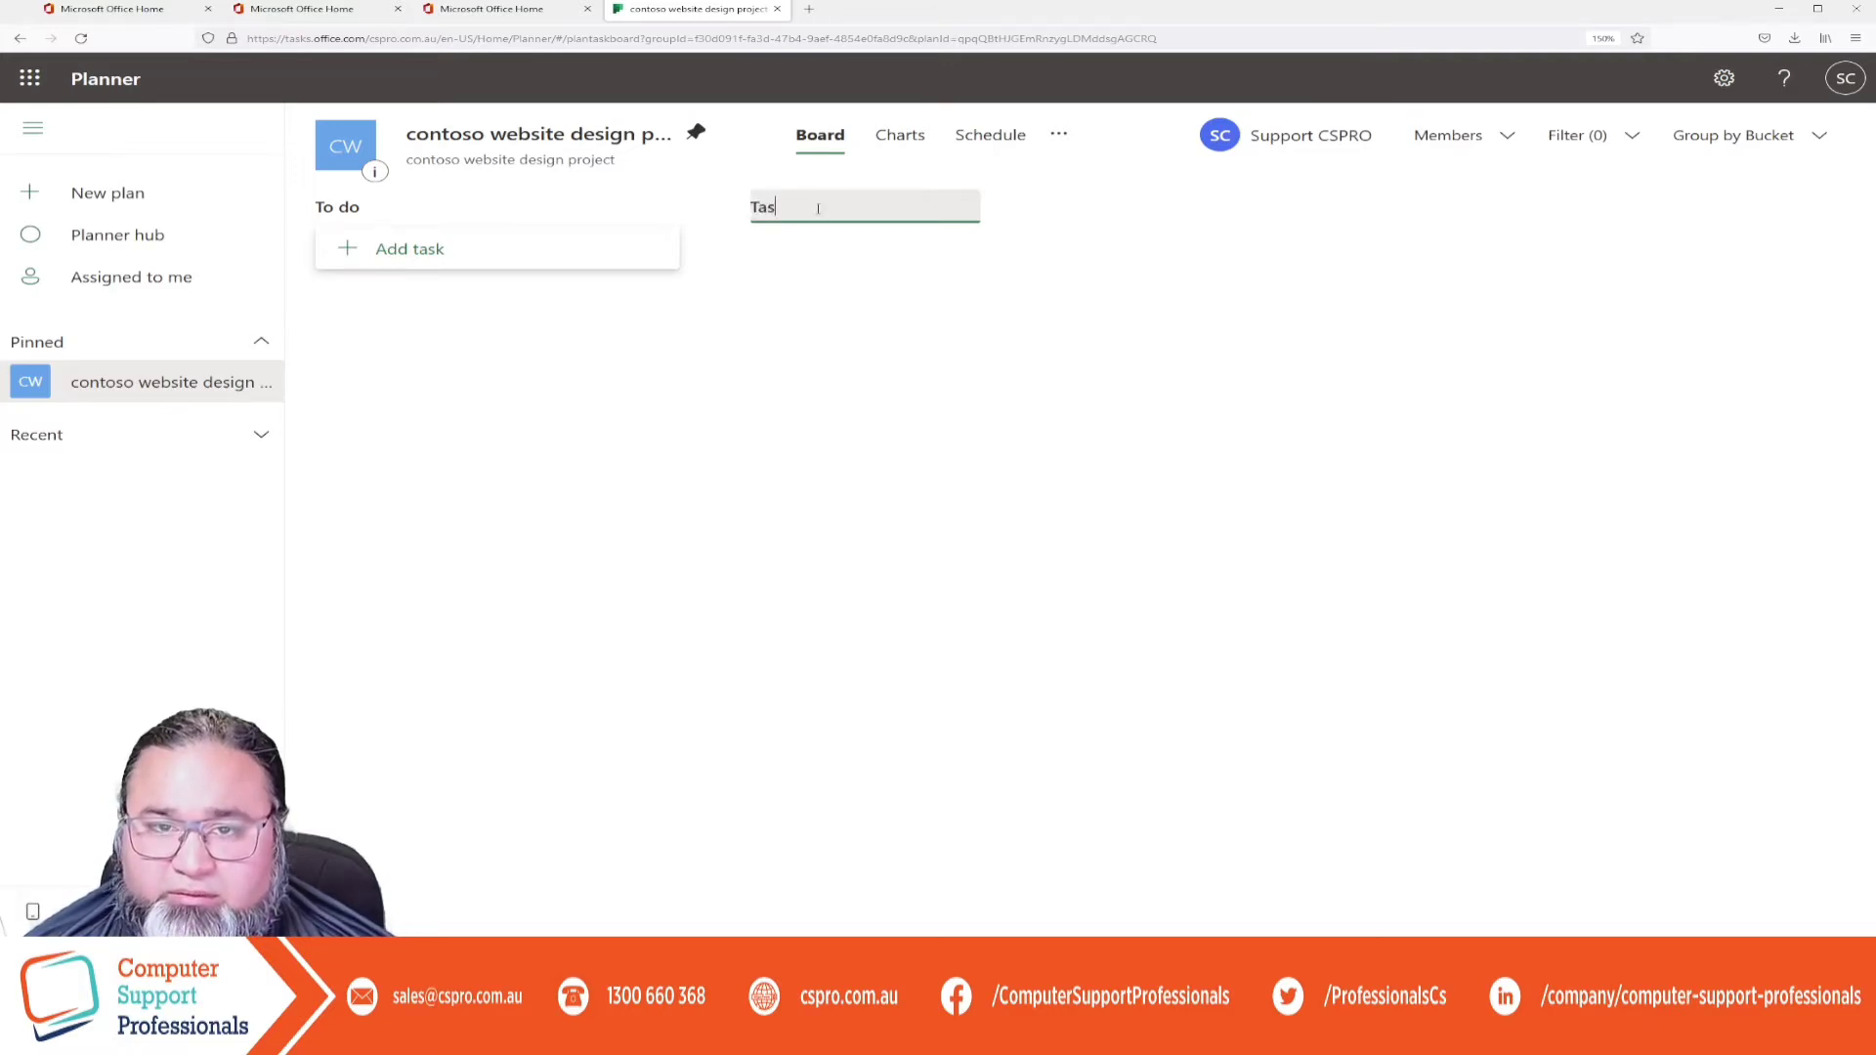
pyautogui.write('ks requir')
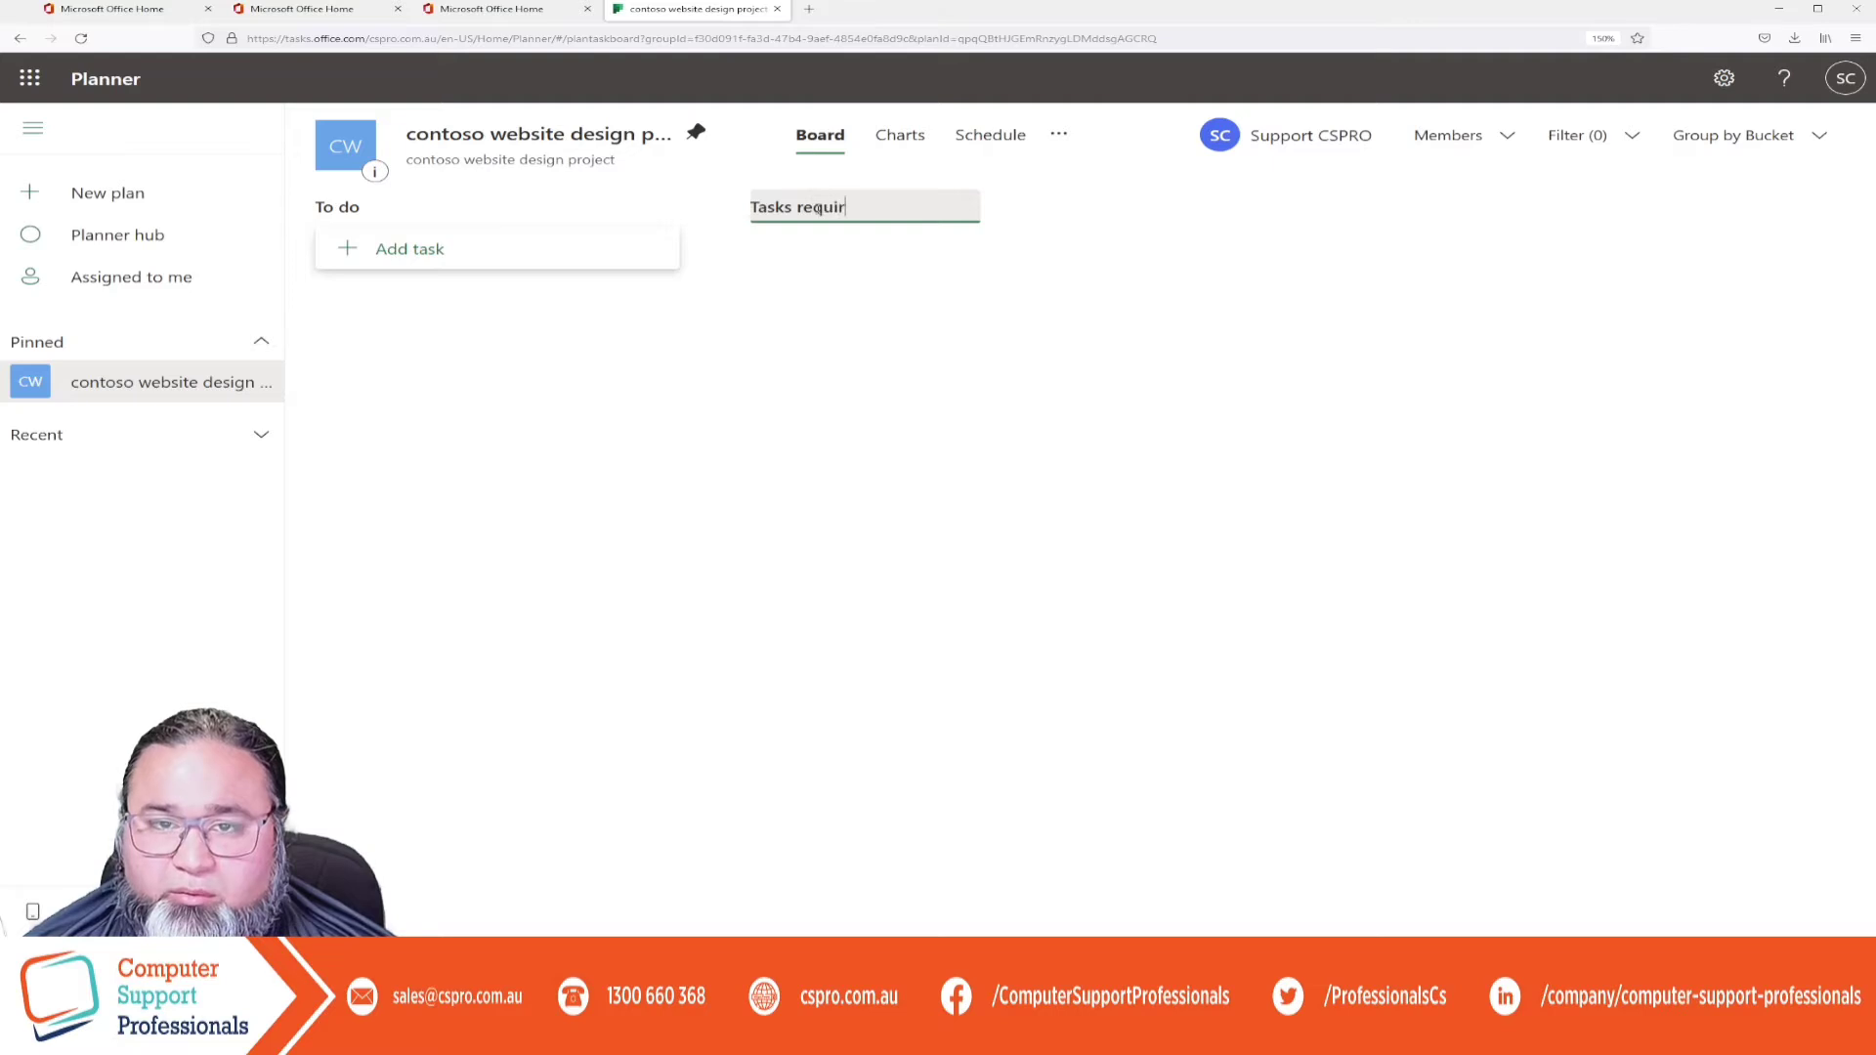
pyautogui.write('ed')
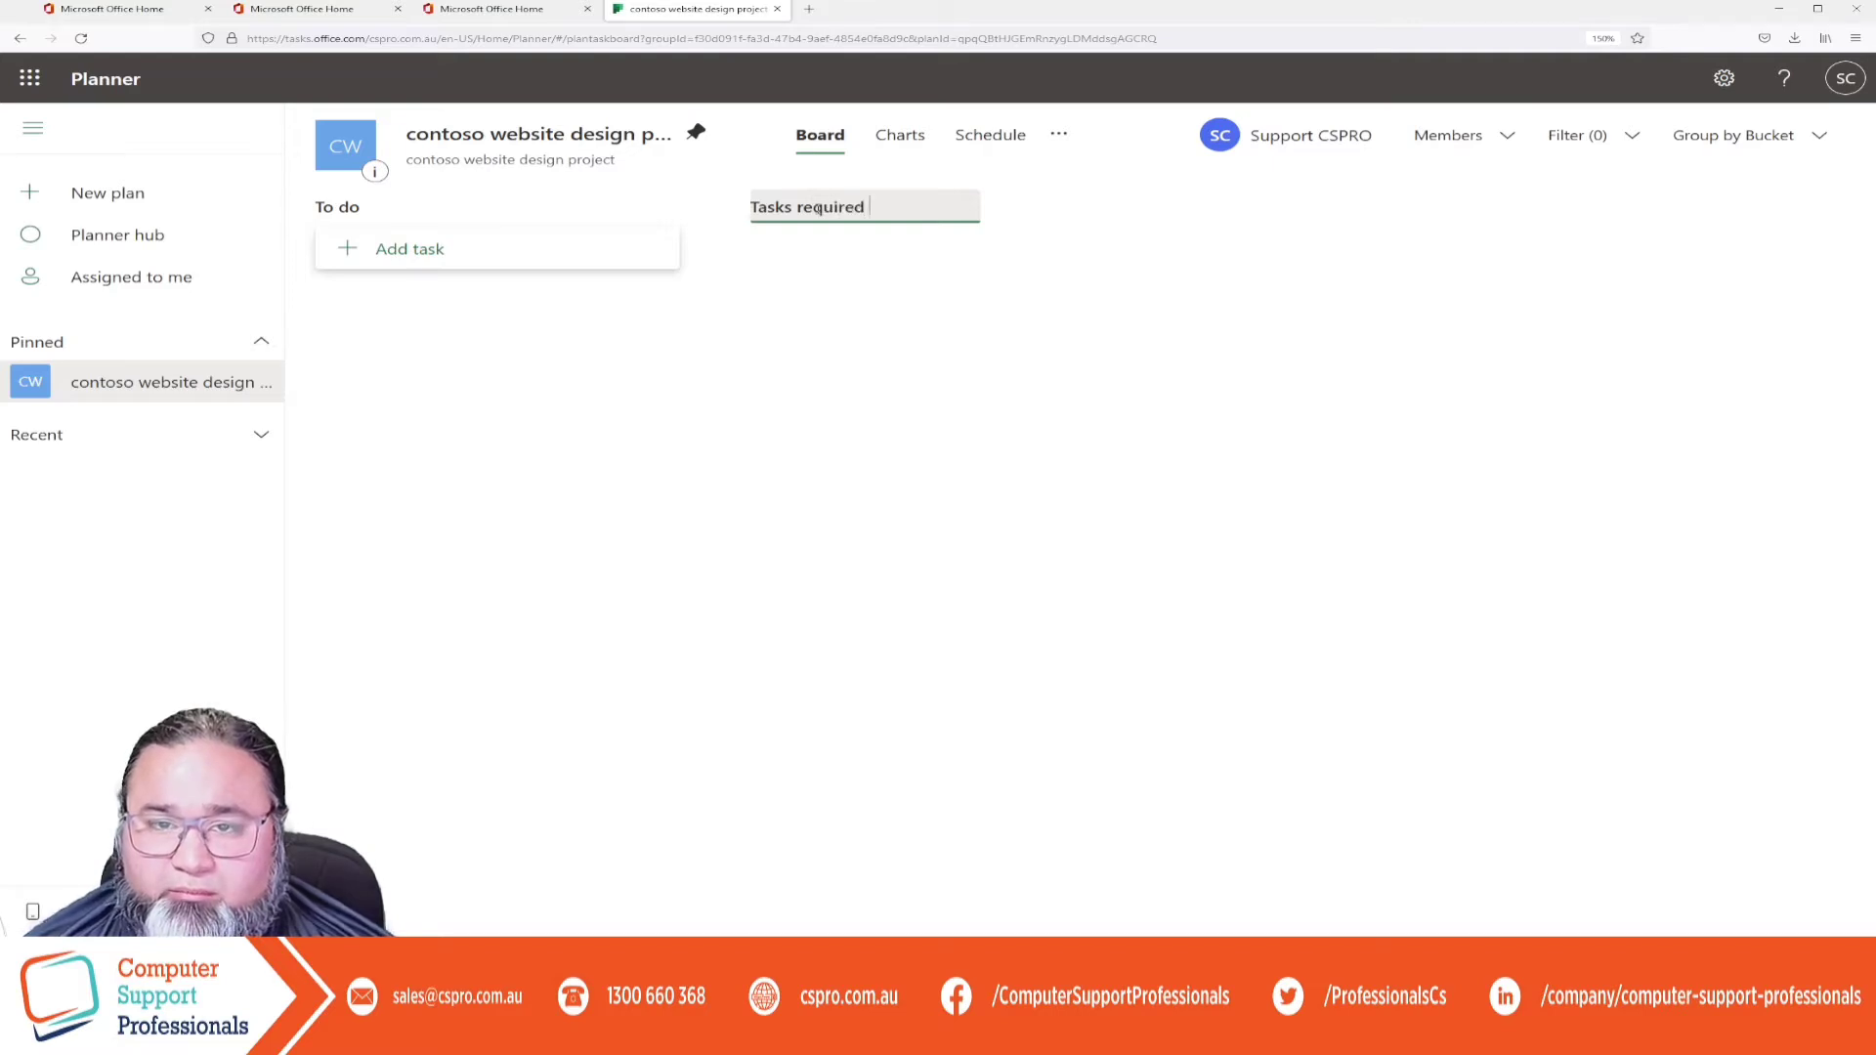
pyautogui.write(' by admin')
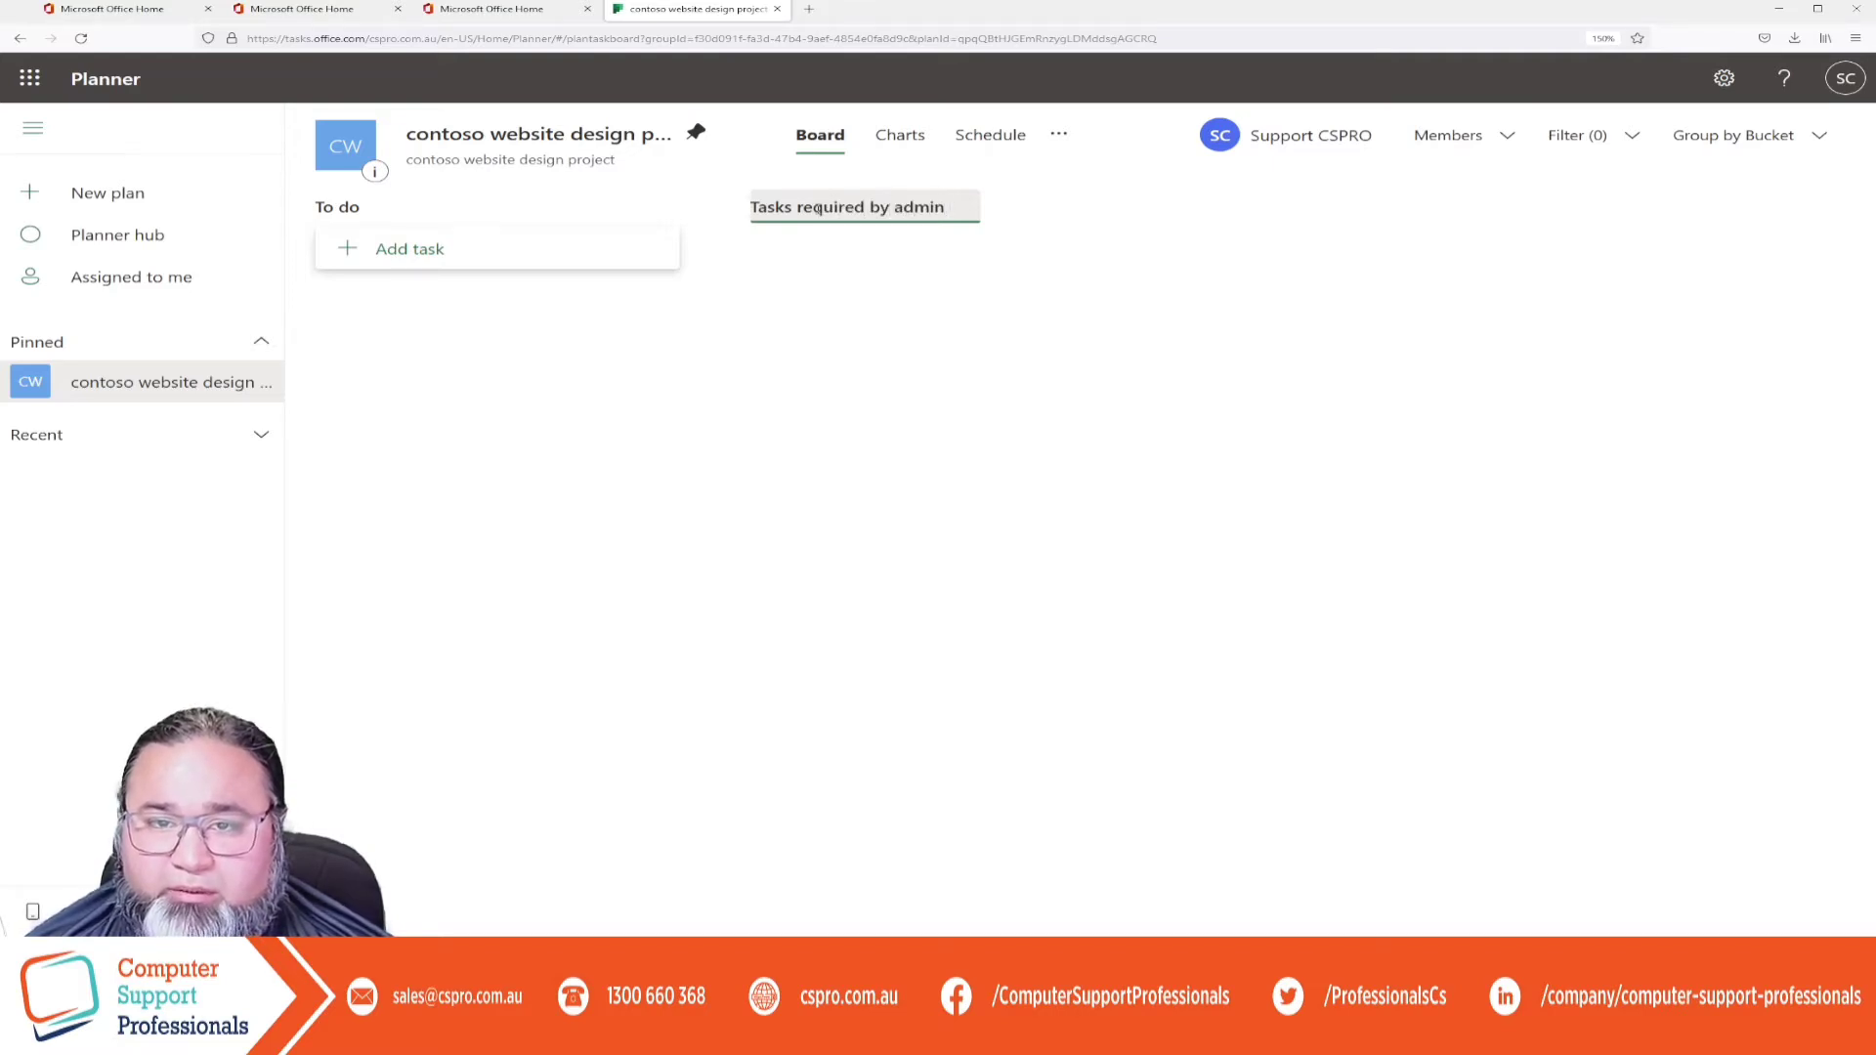
pyautogui.press('Return')
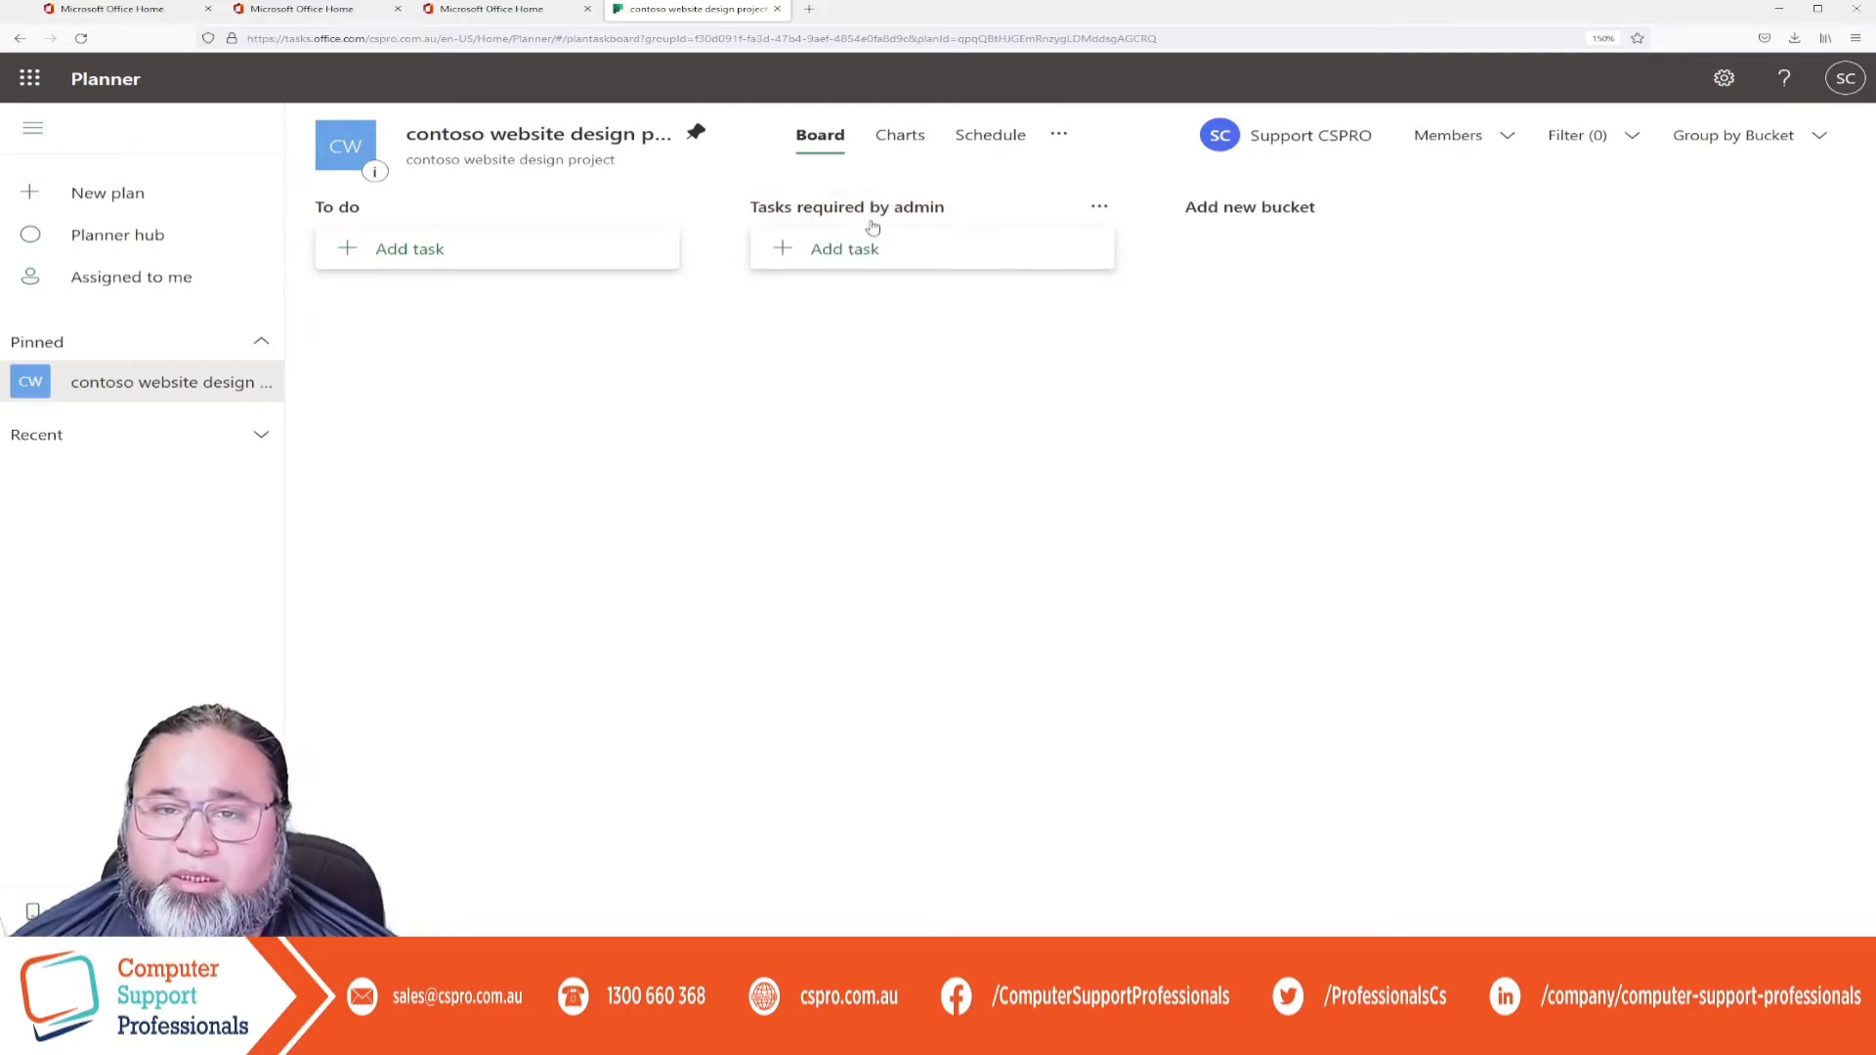
# Add another bucket named "Tasks for Accounts" to the plan board.
pyautogui.click(1259, 209)
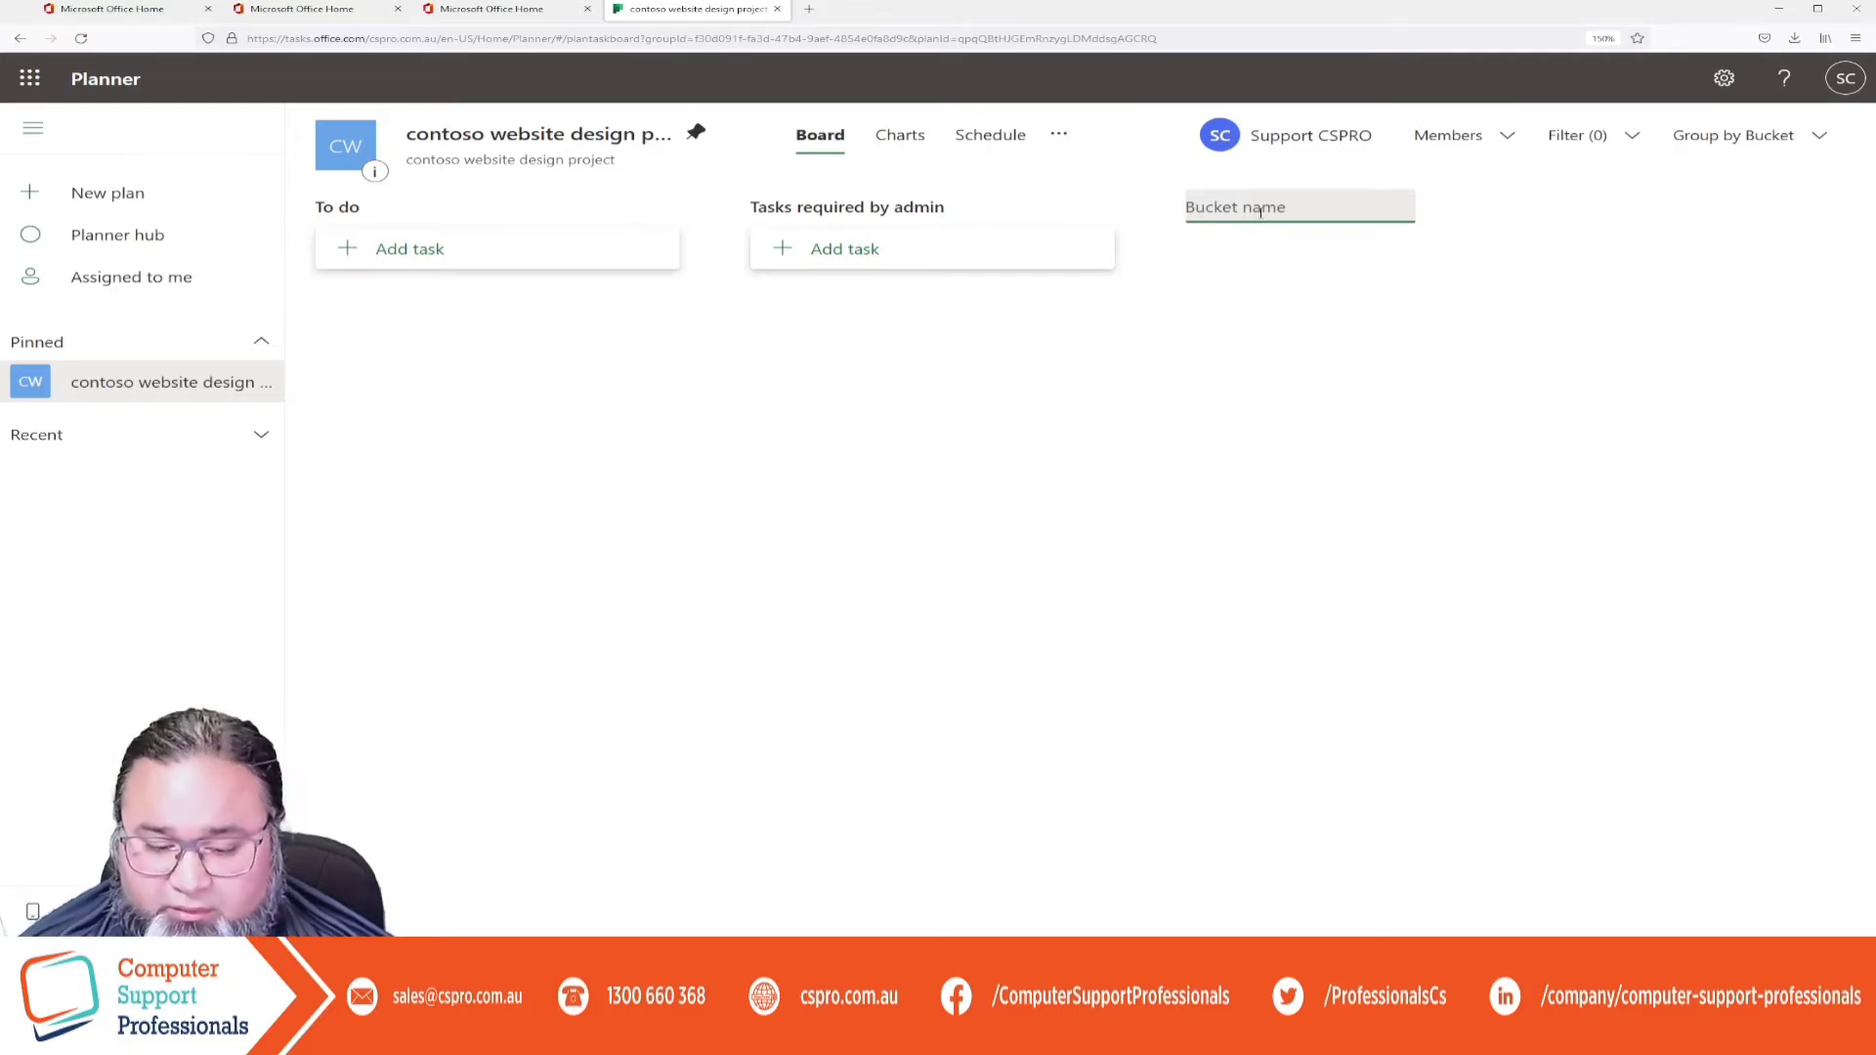
pyautogui.write('Tasks for ')
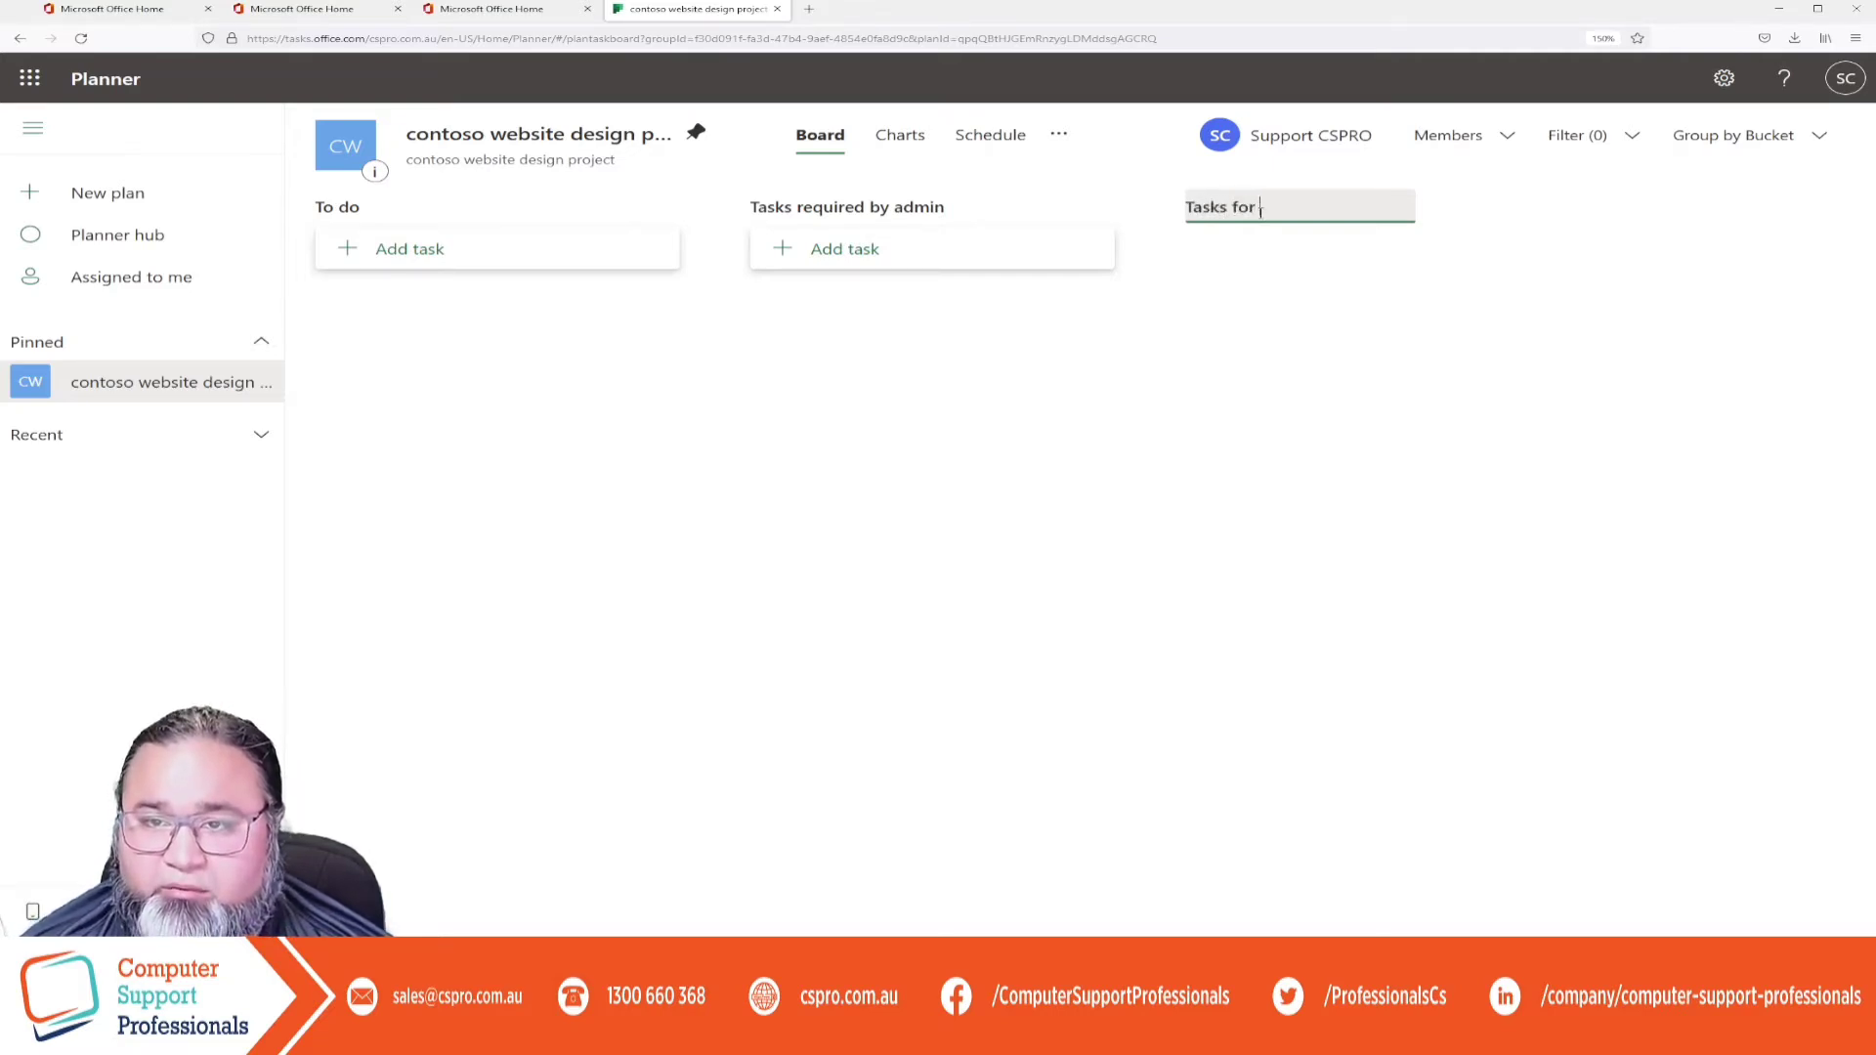
pyautogui.write('Accounts')
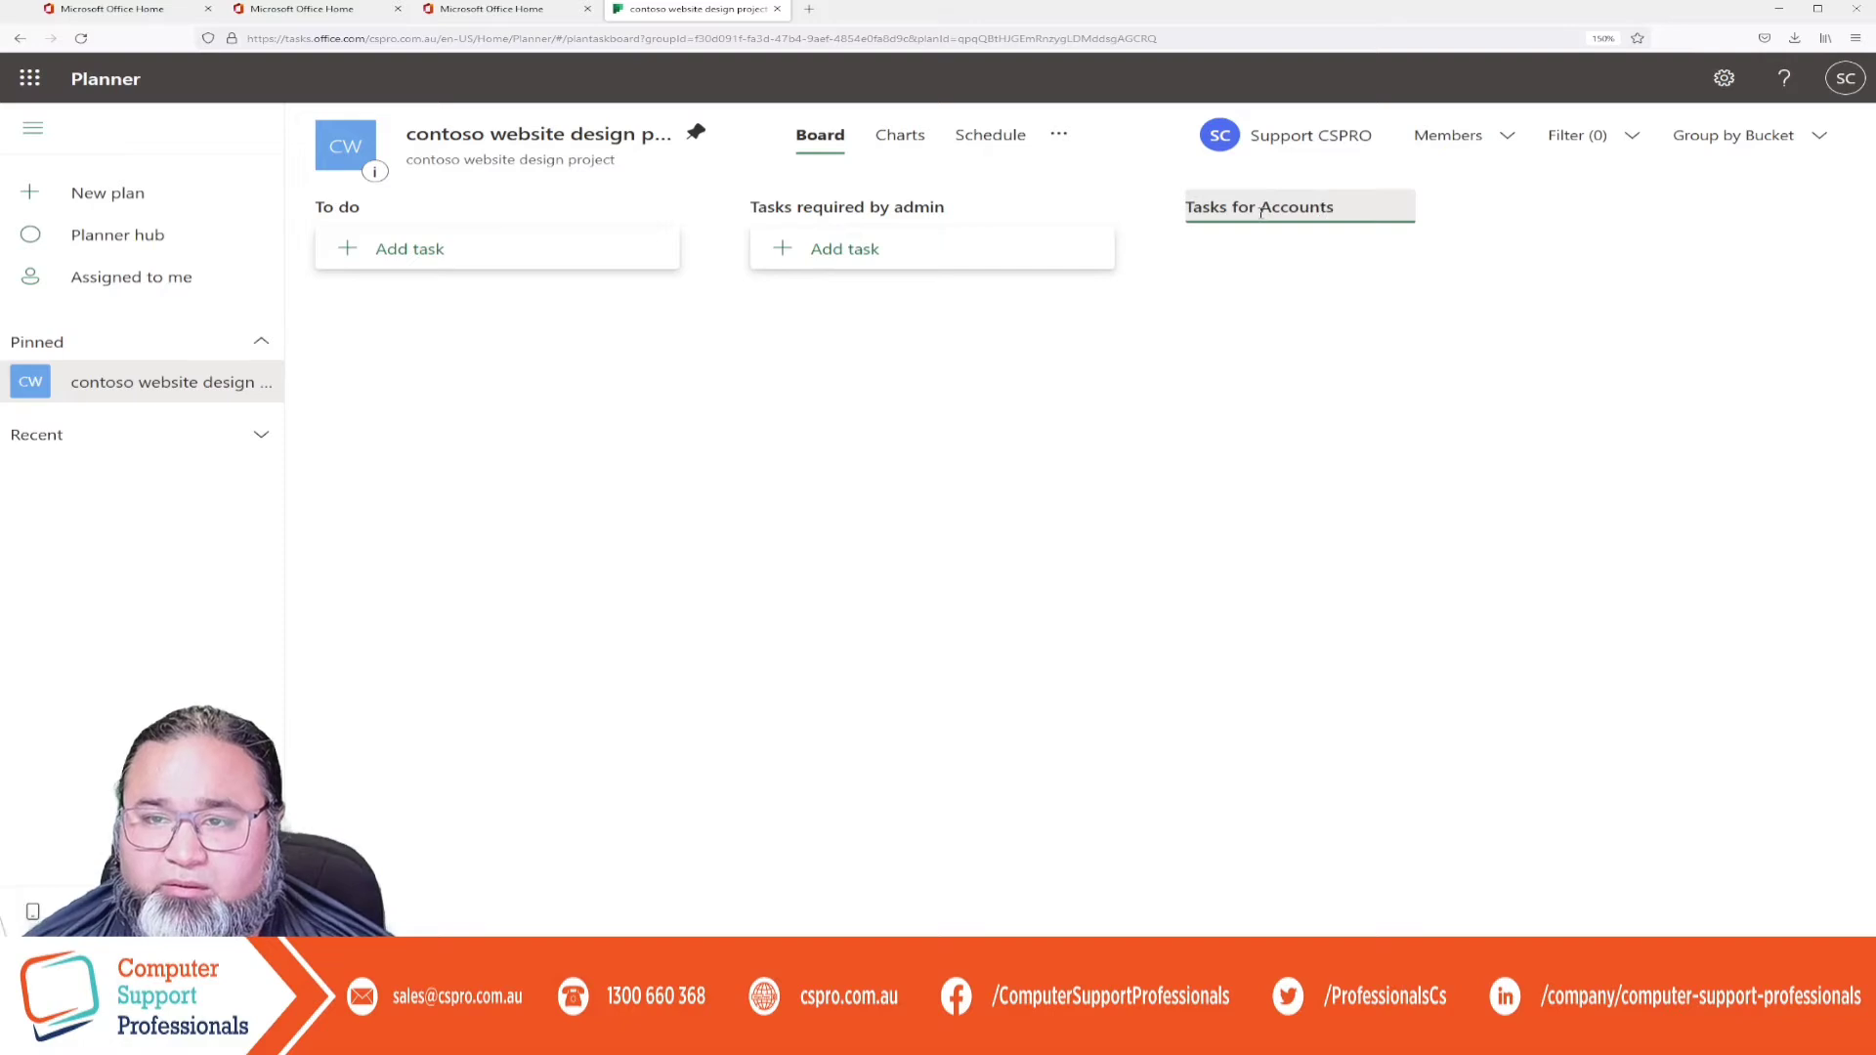
pyautogui.press('Return')
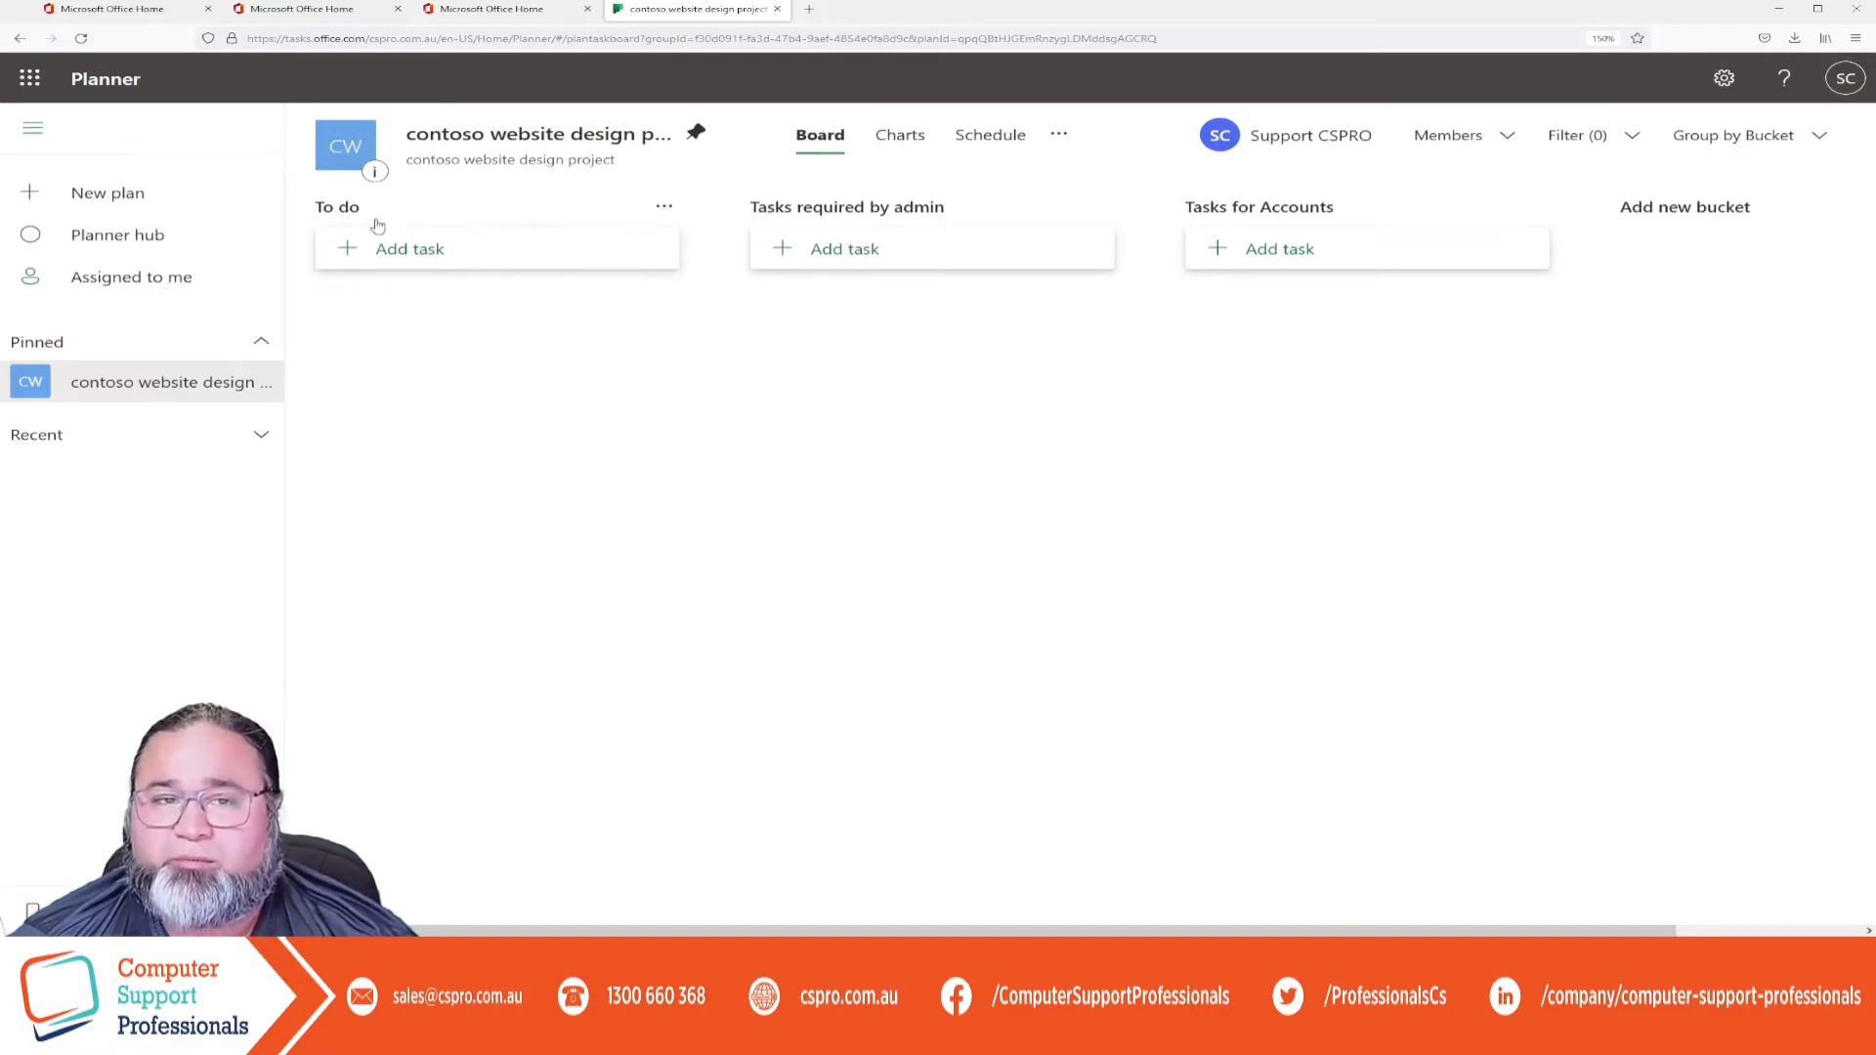
# Rename the "To do" bucket to "Pre To do tasks".
pyautogui.click(663, 211)
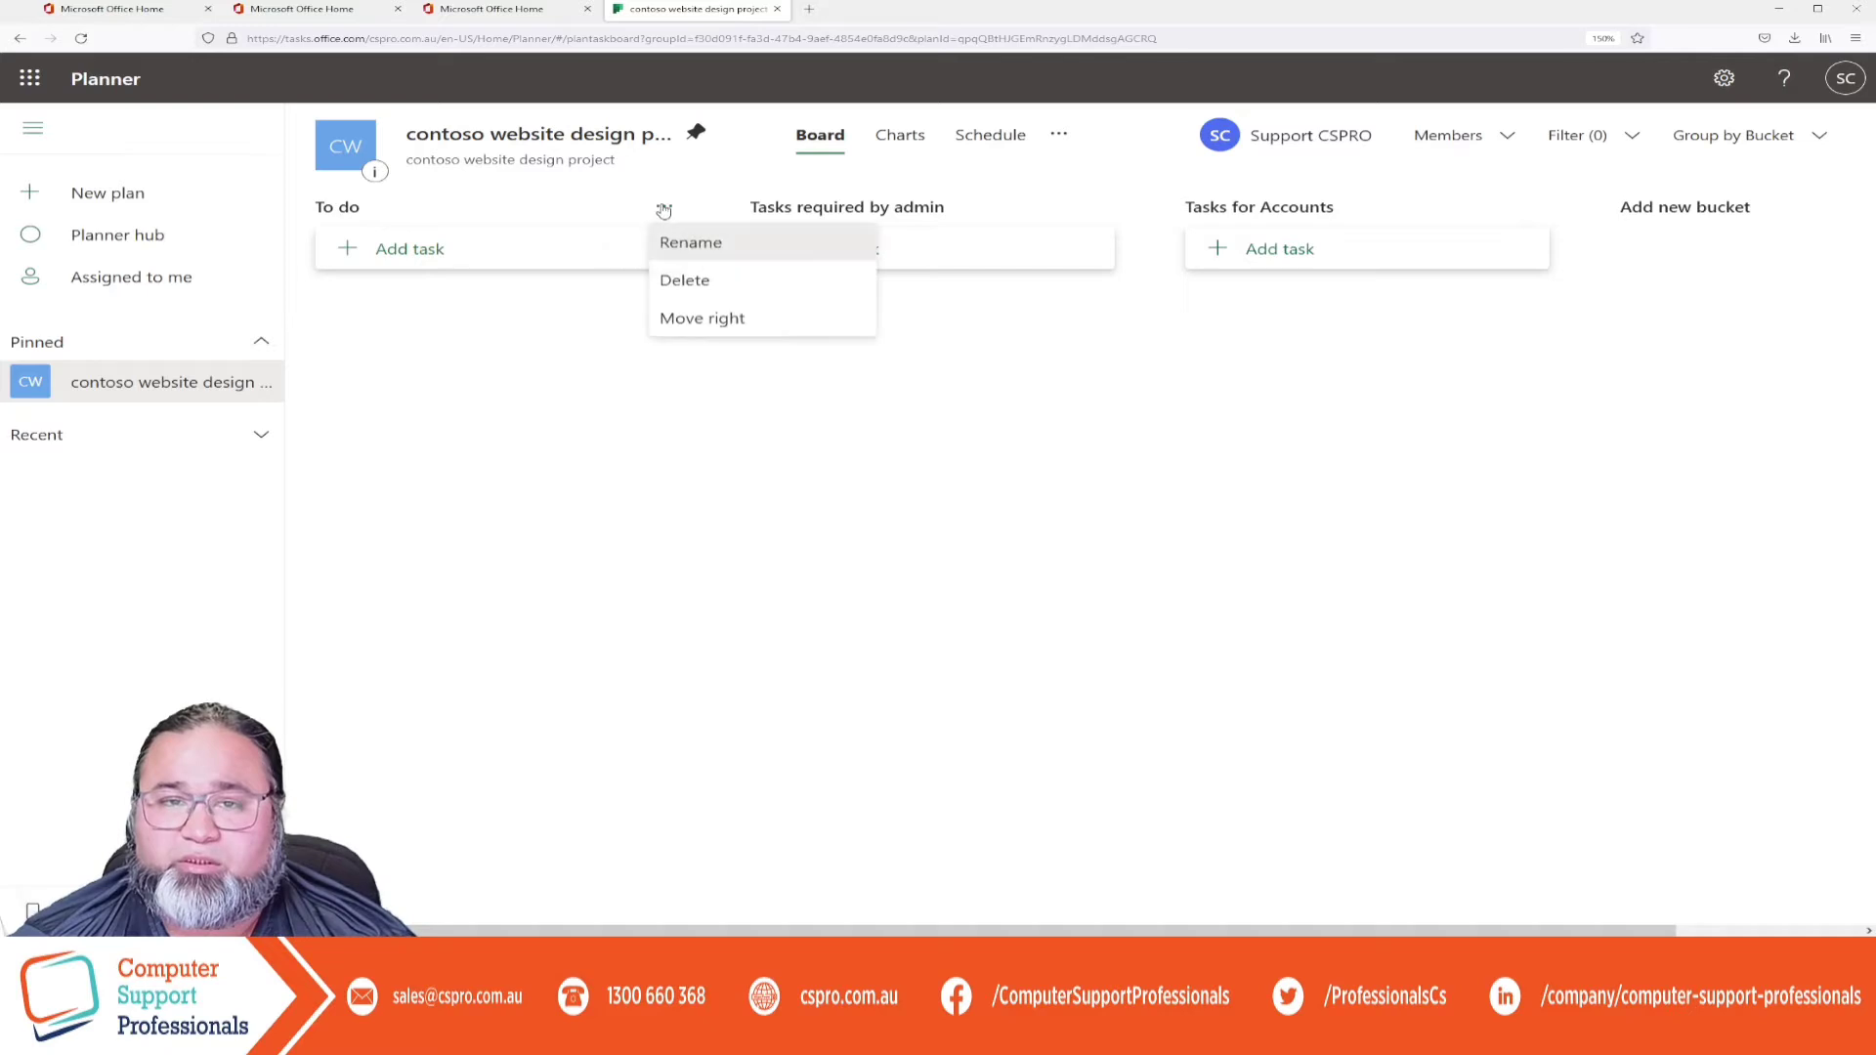
pyautogui.click(675, 238)
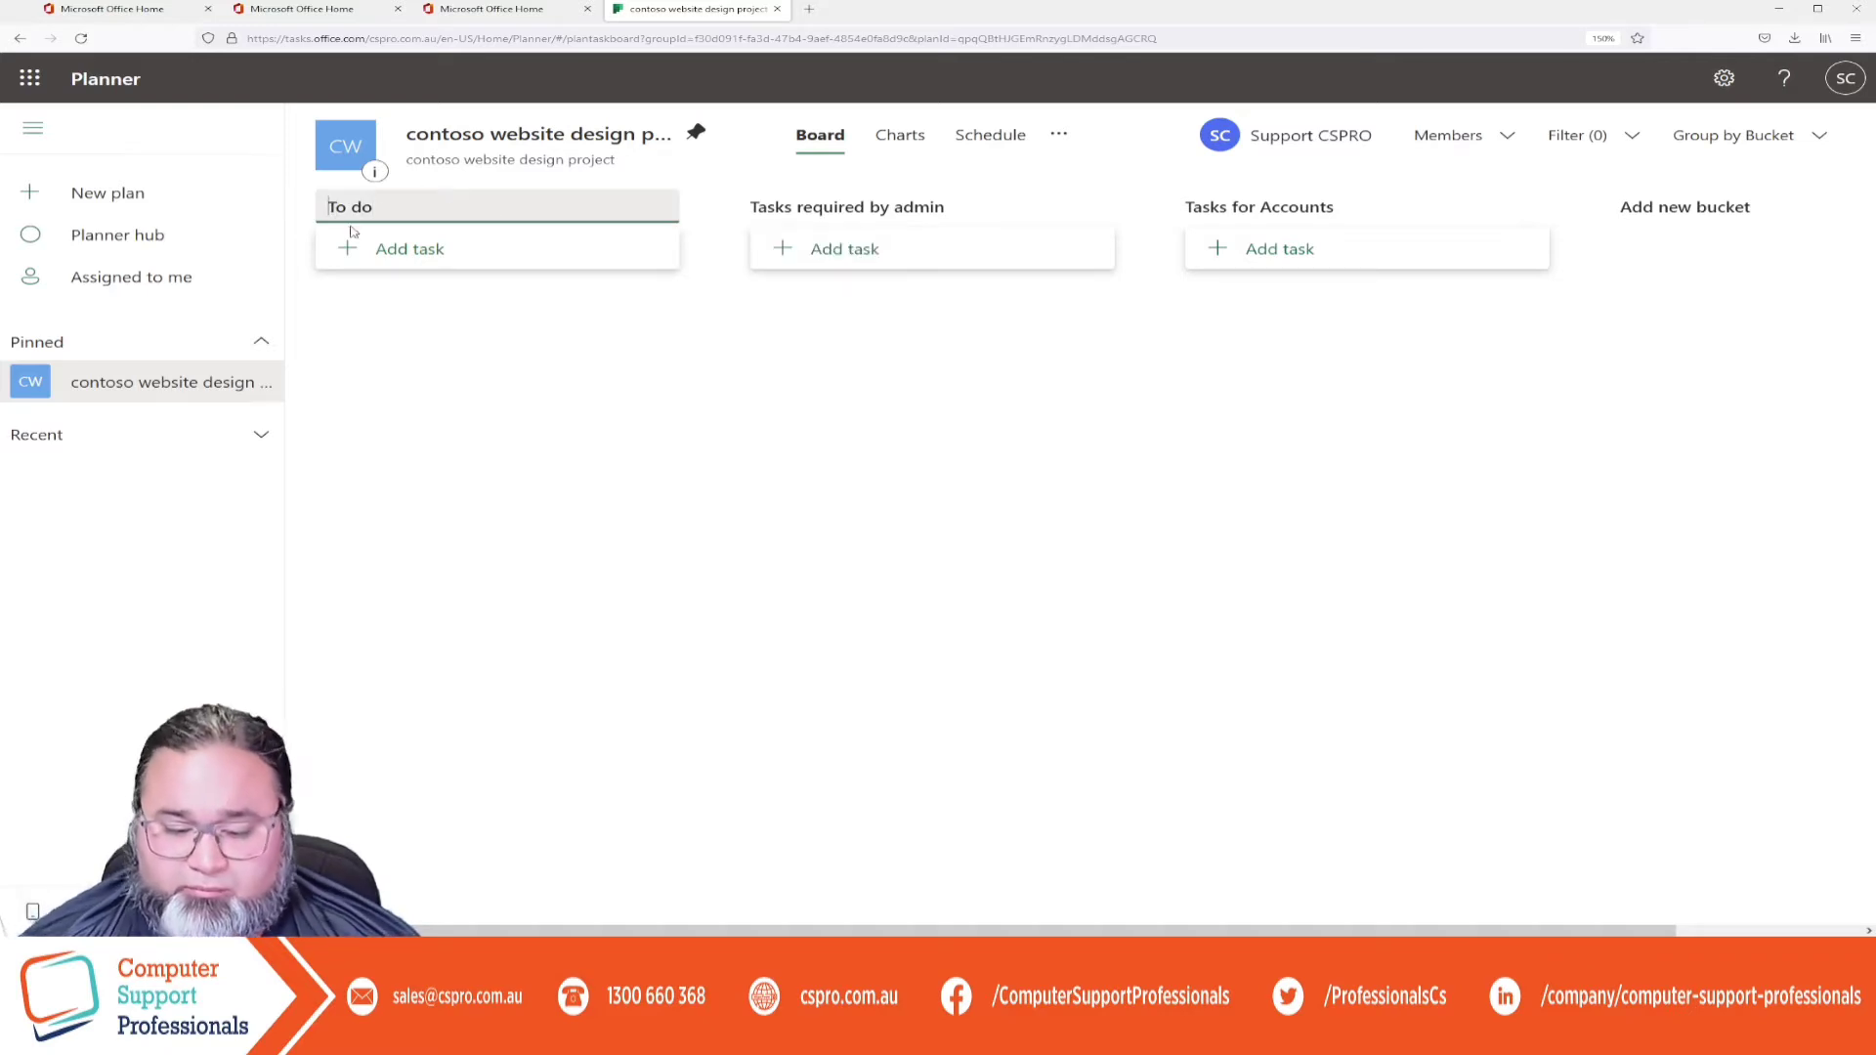
pyautogui.write('Pre')
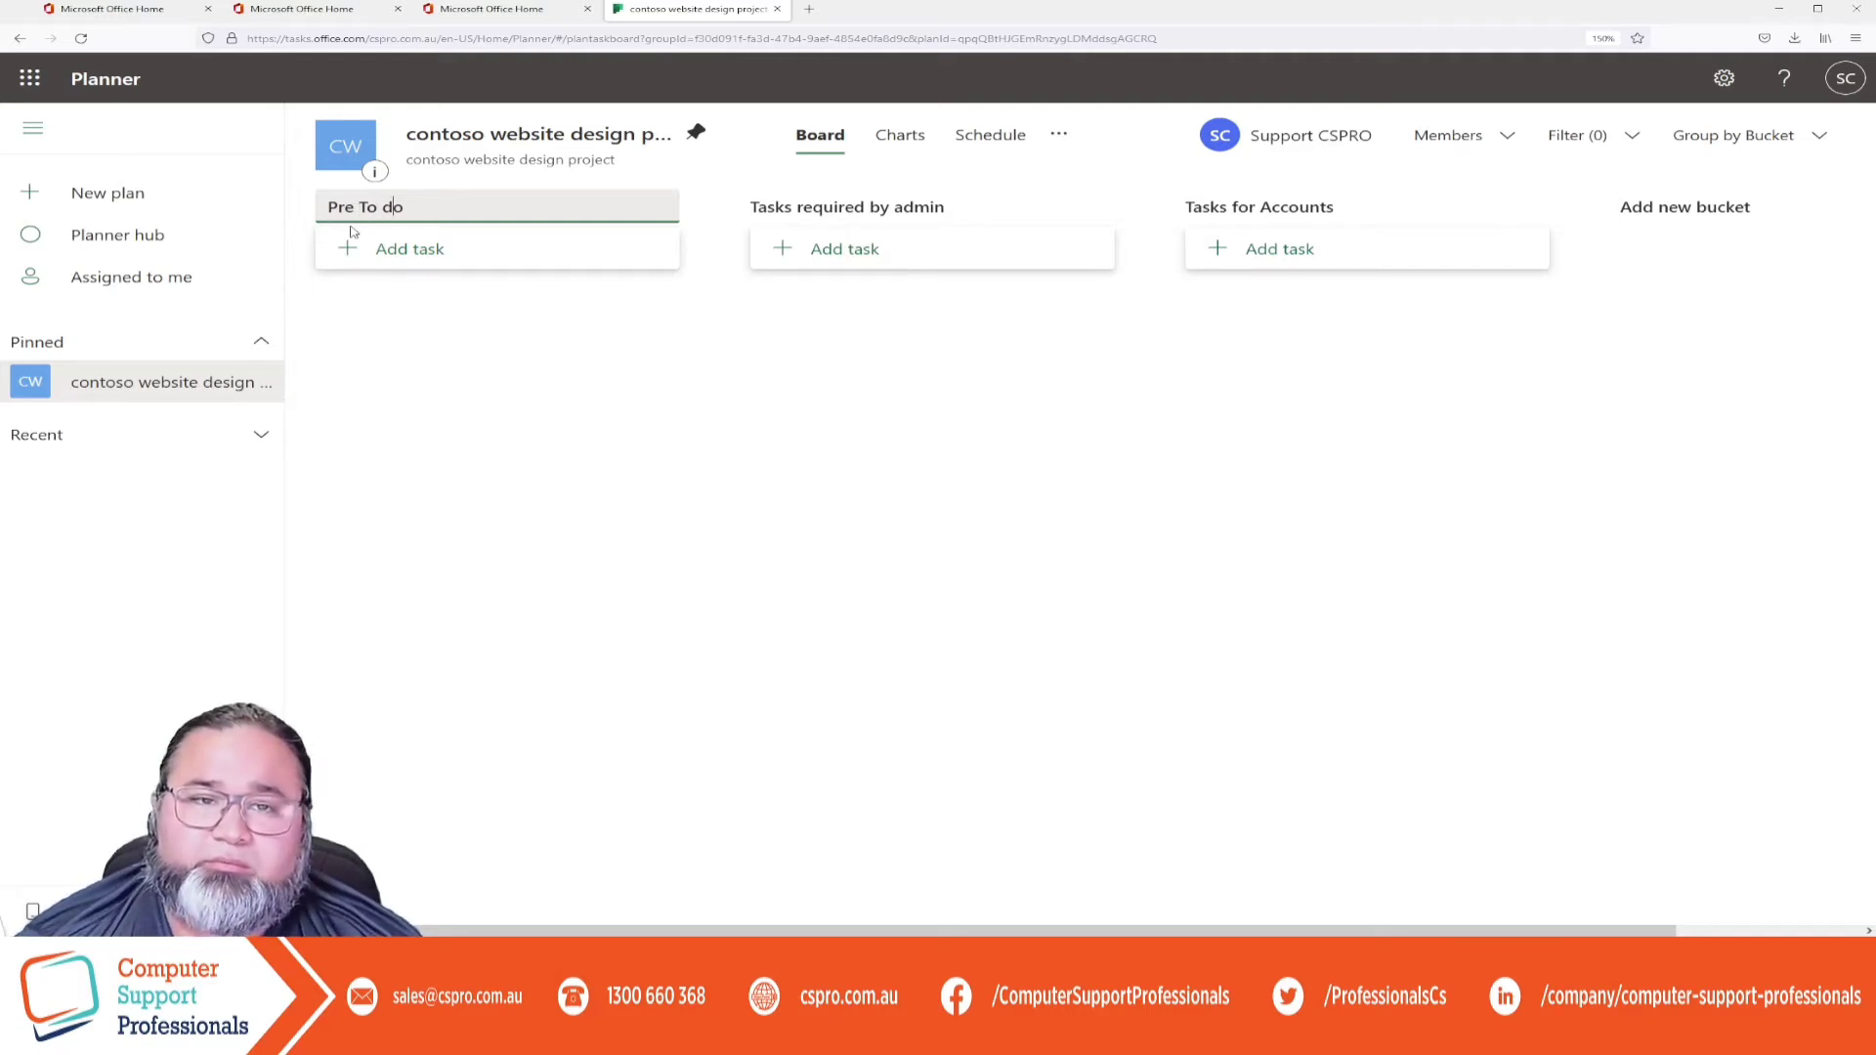
pyautogui.write('tasks')
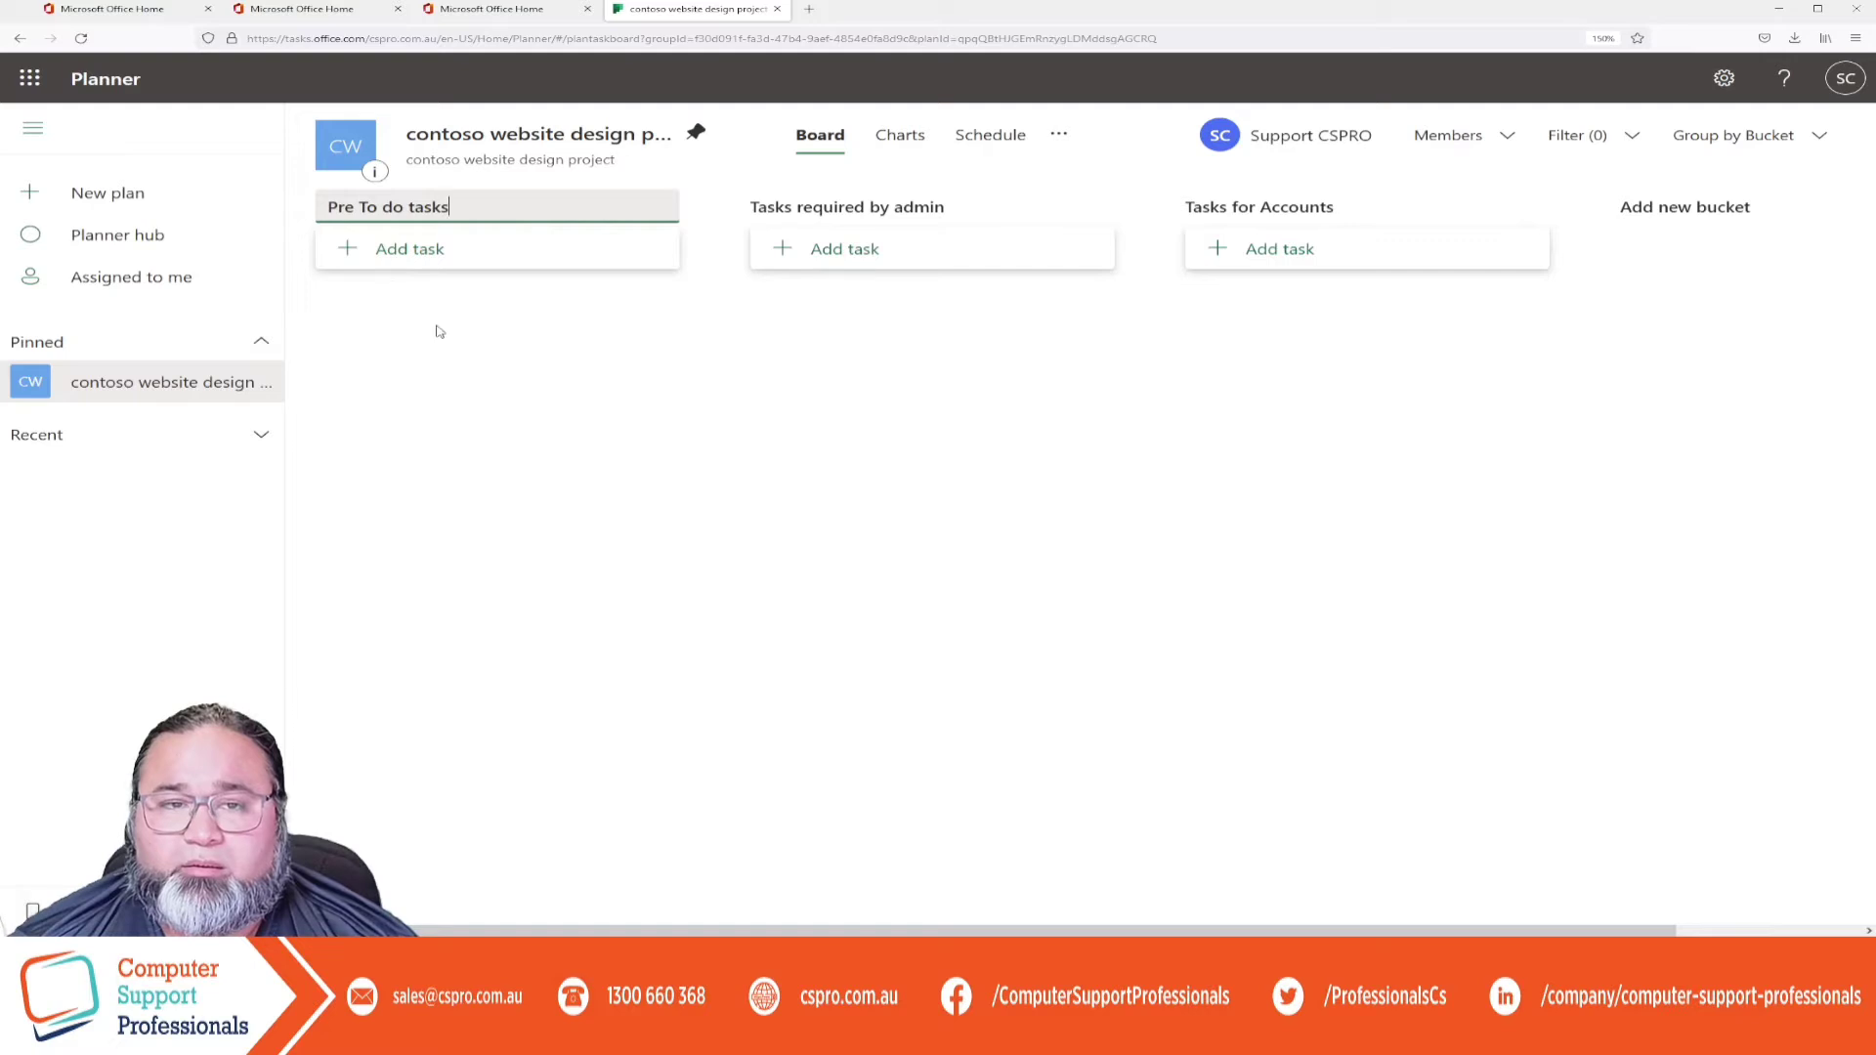
pyautogui.click(718, 192)
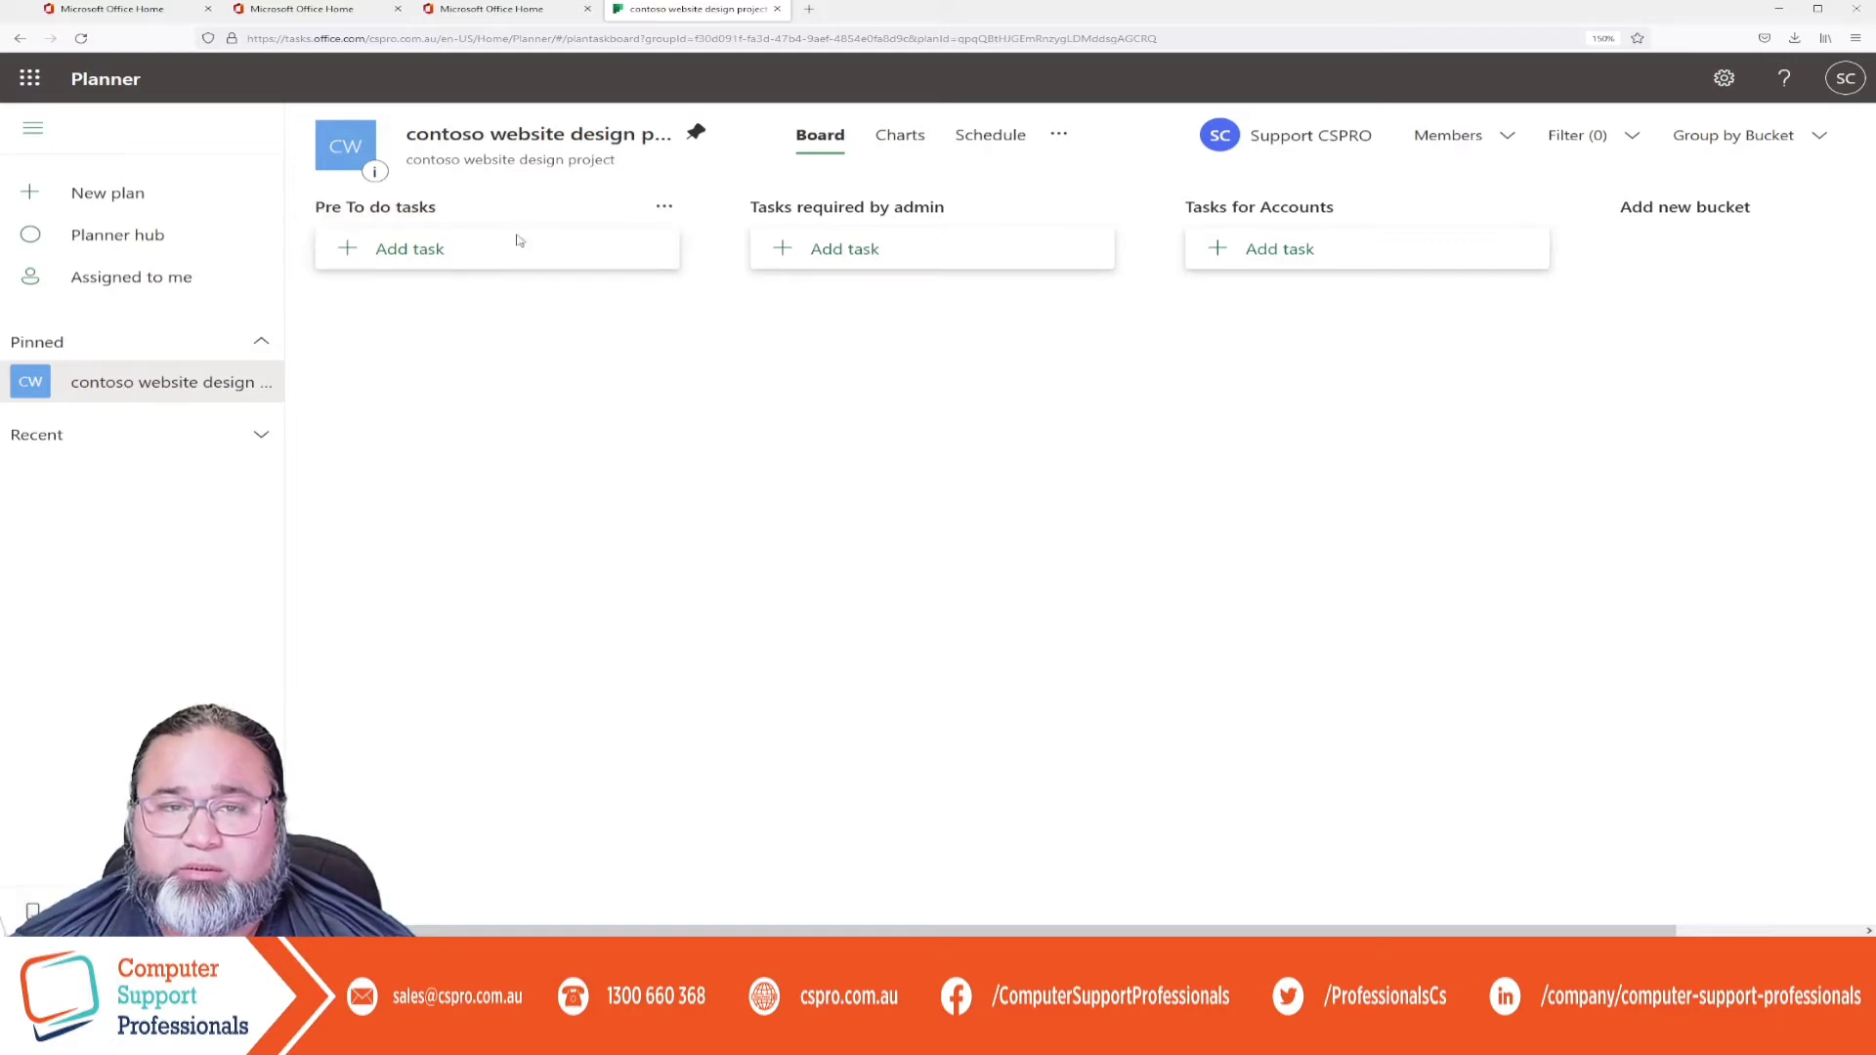
# Add a task named "Need to order domain" to the "Pre To do tasks" bucket.
pyautogui.click(384, 256)
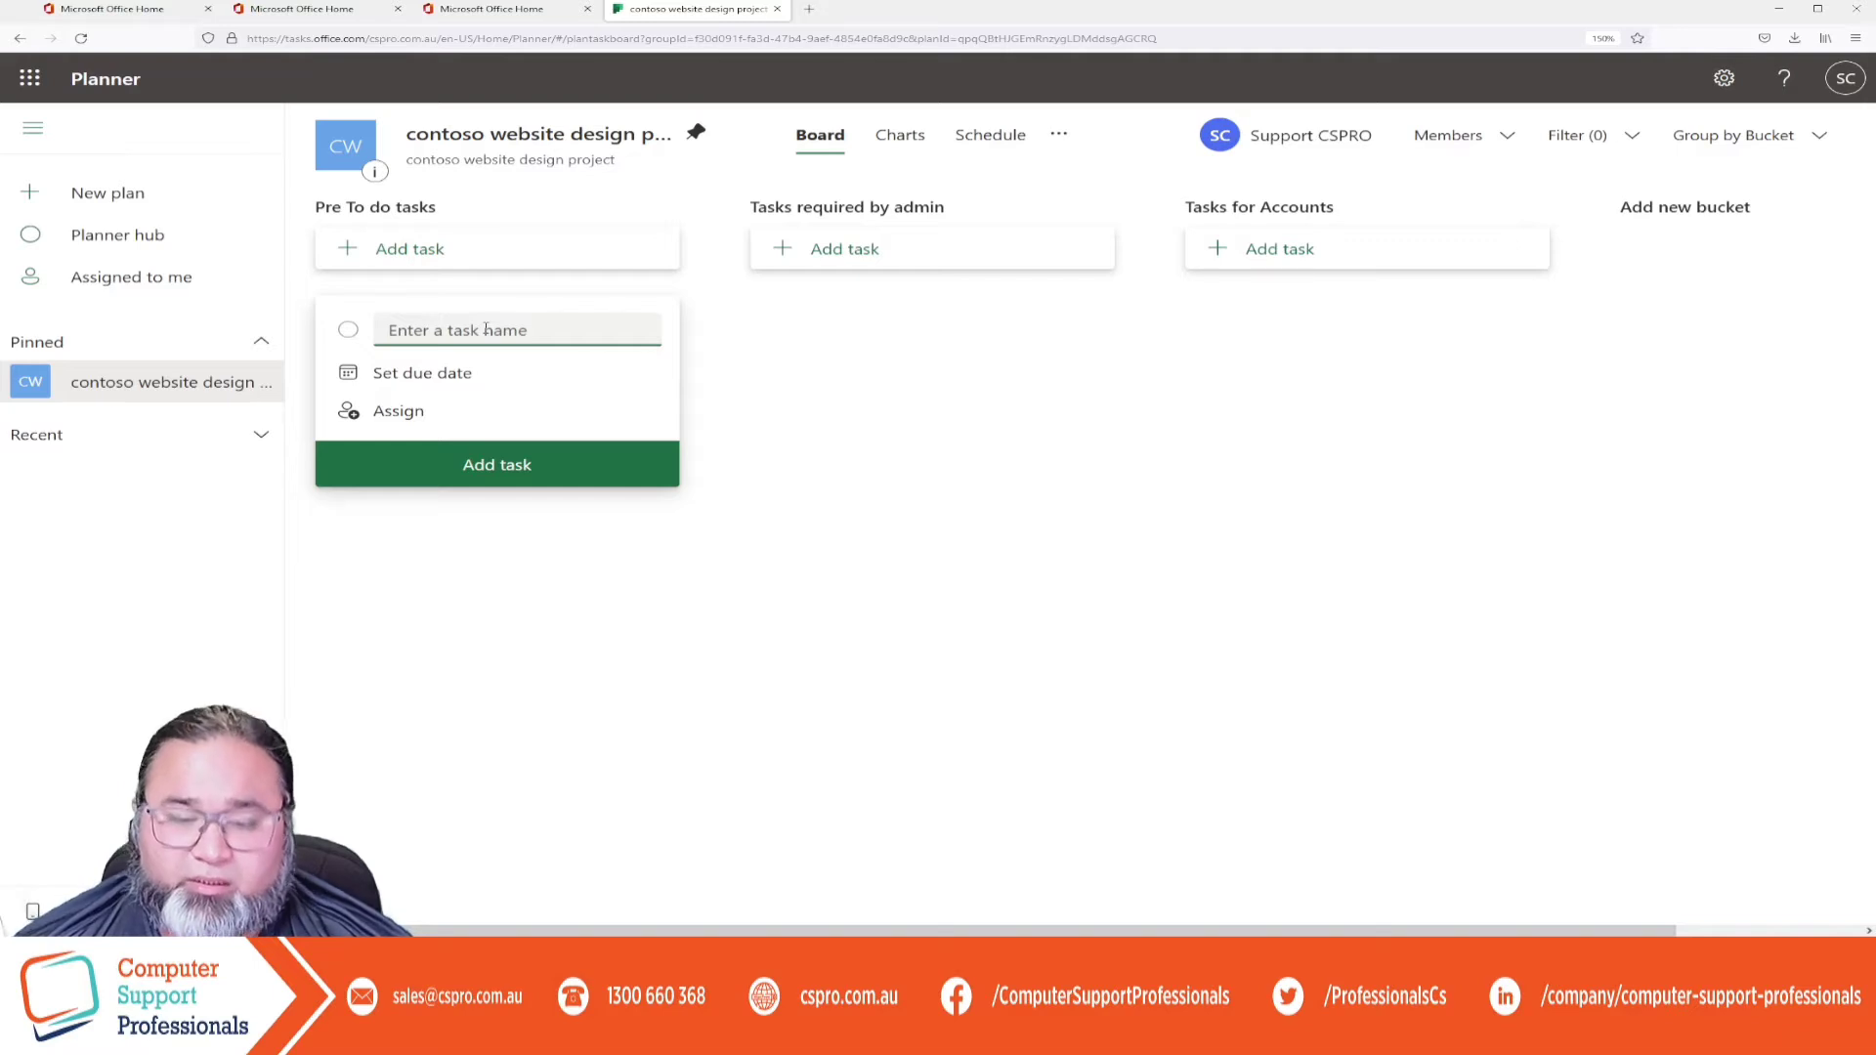
pyautogui.write('Need to')
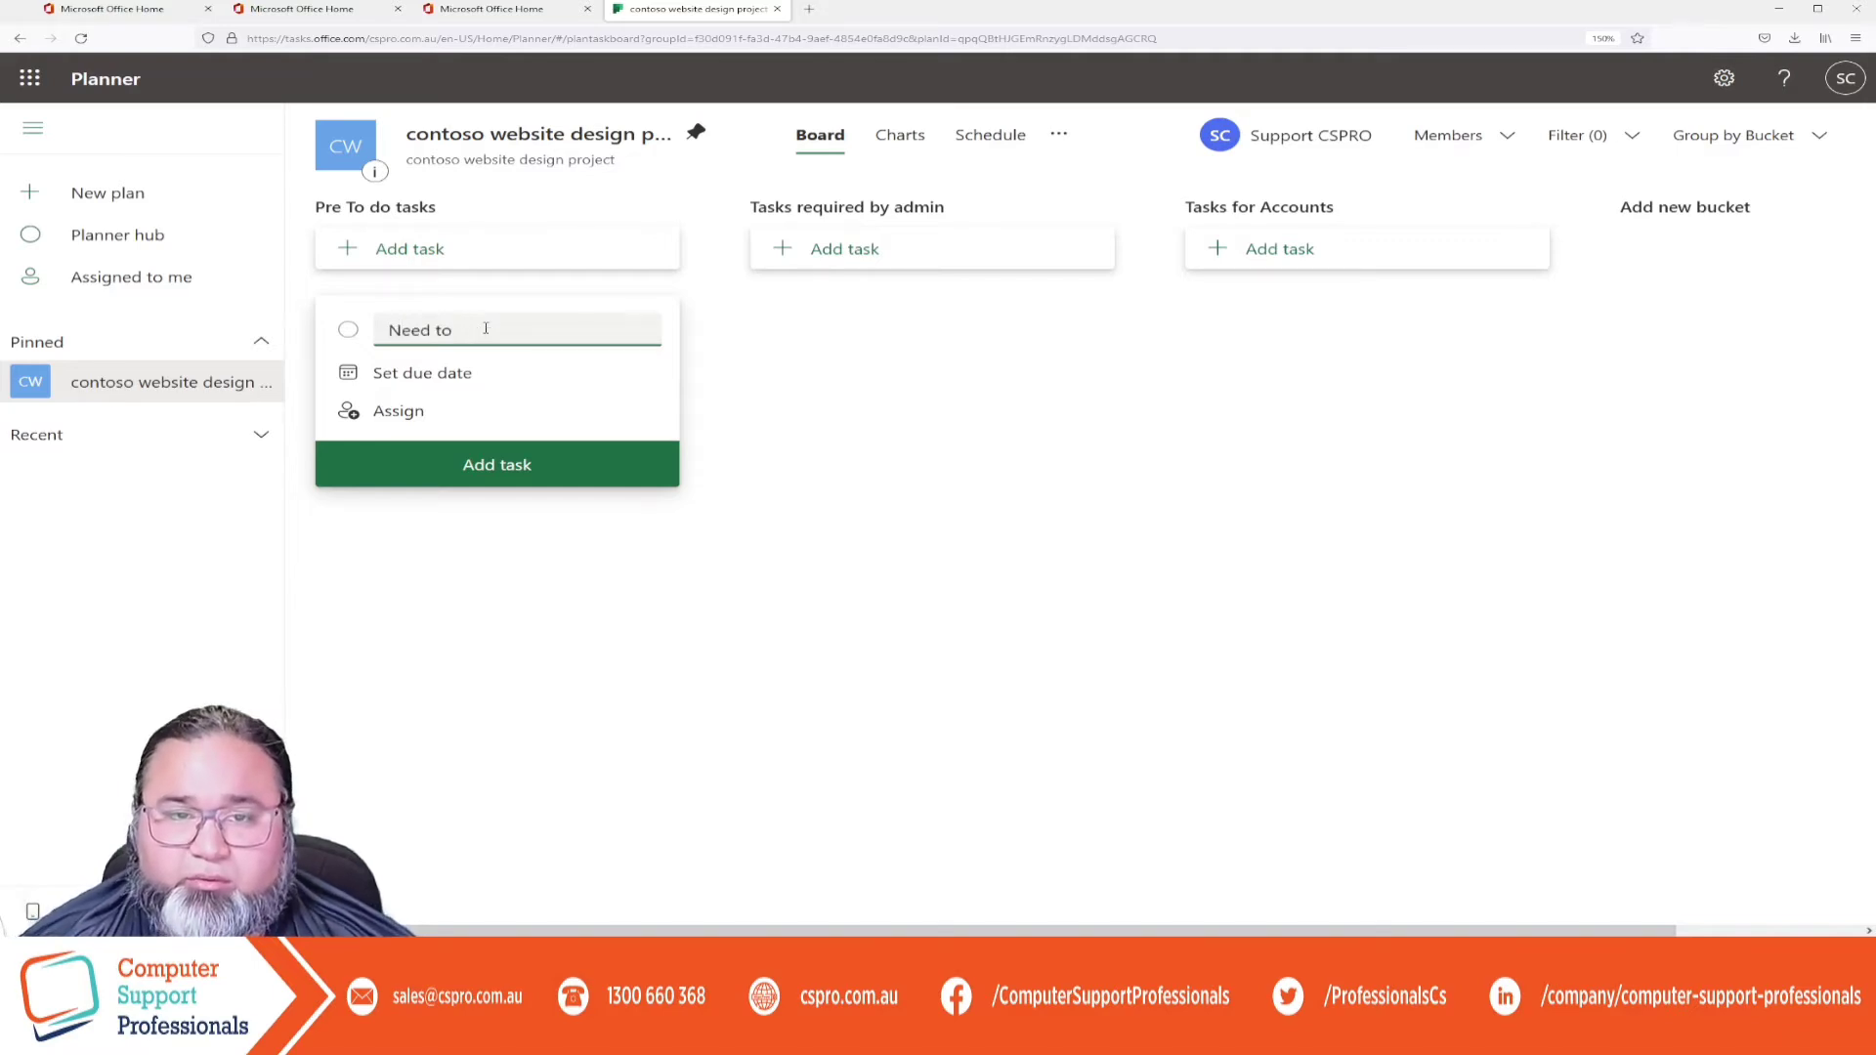
pyautogui.write(' order domain')
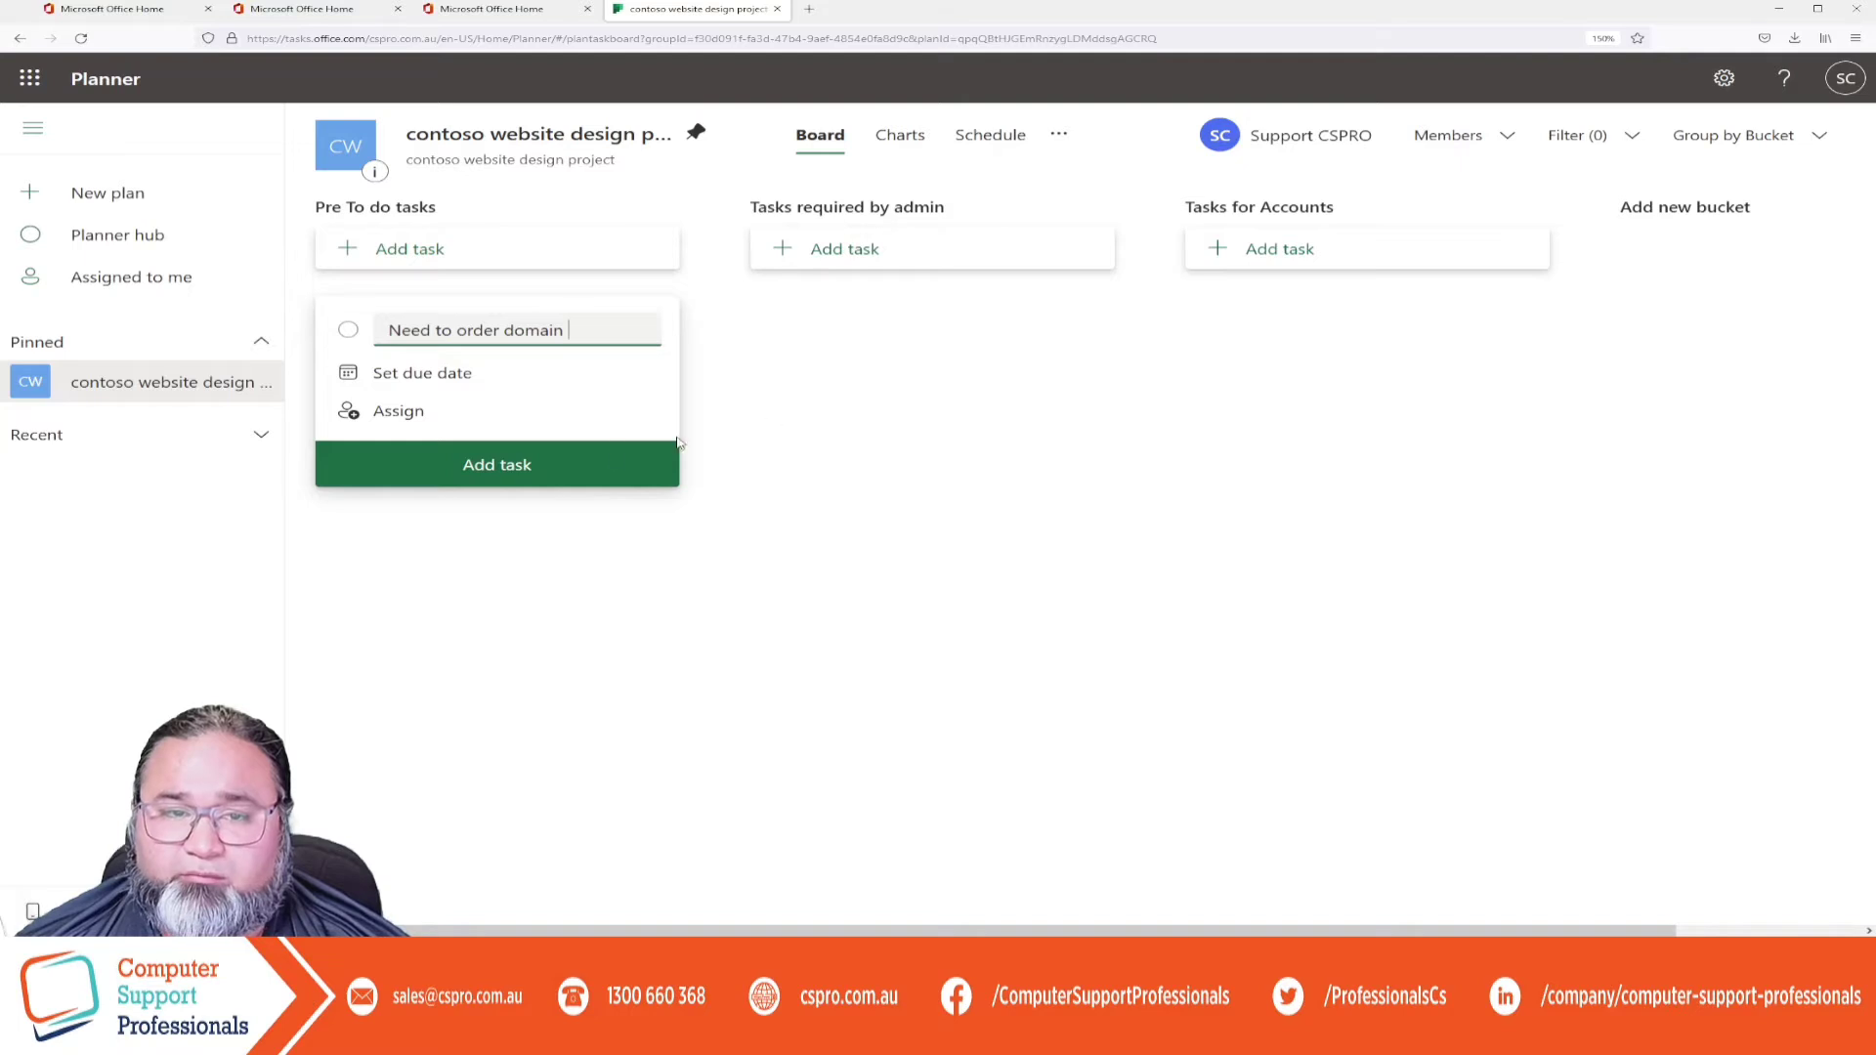
pyautogui.click(496, 469)
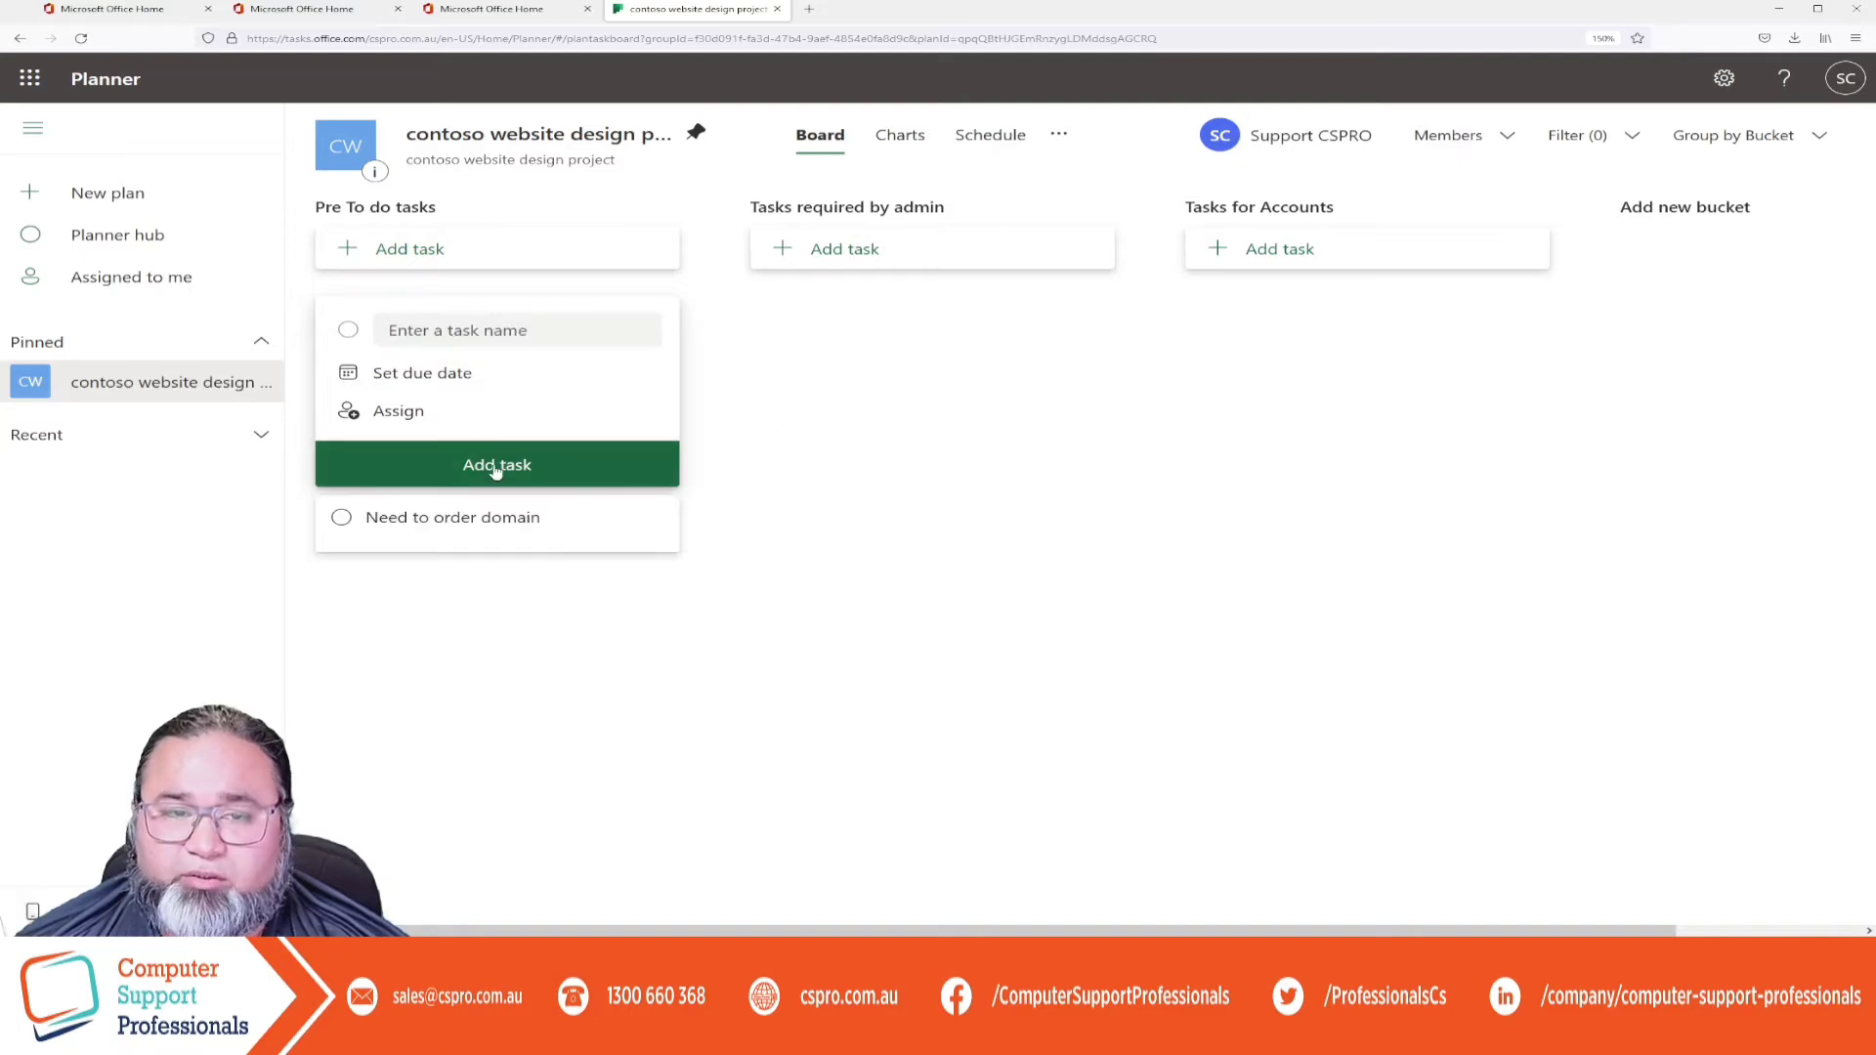
pyautogui.click(464, 521)
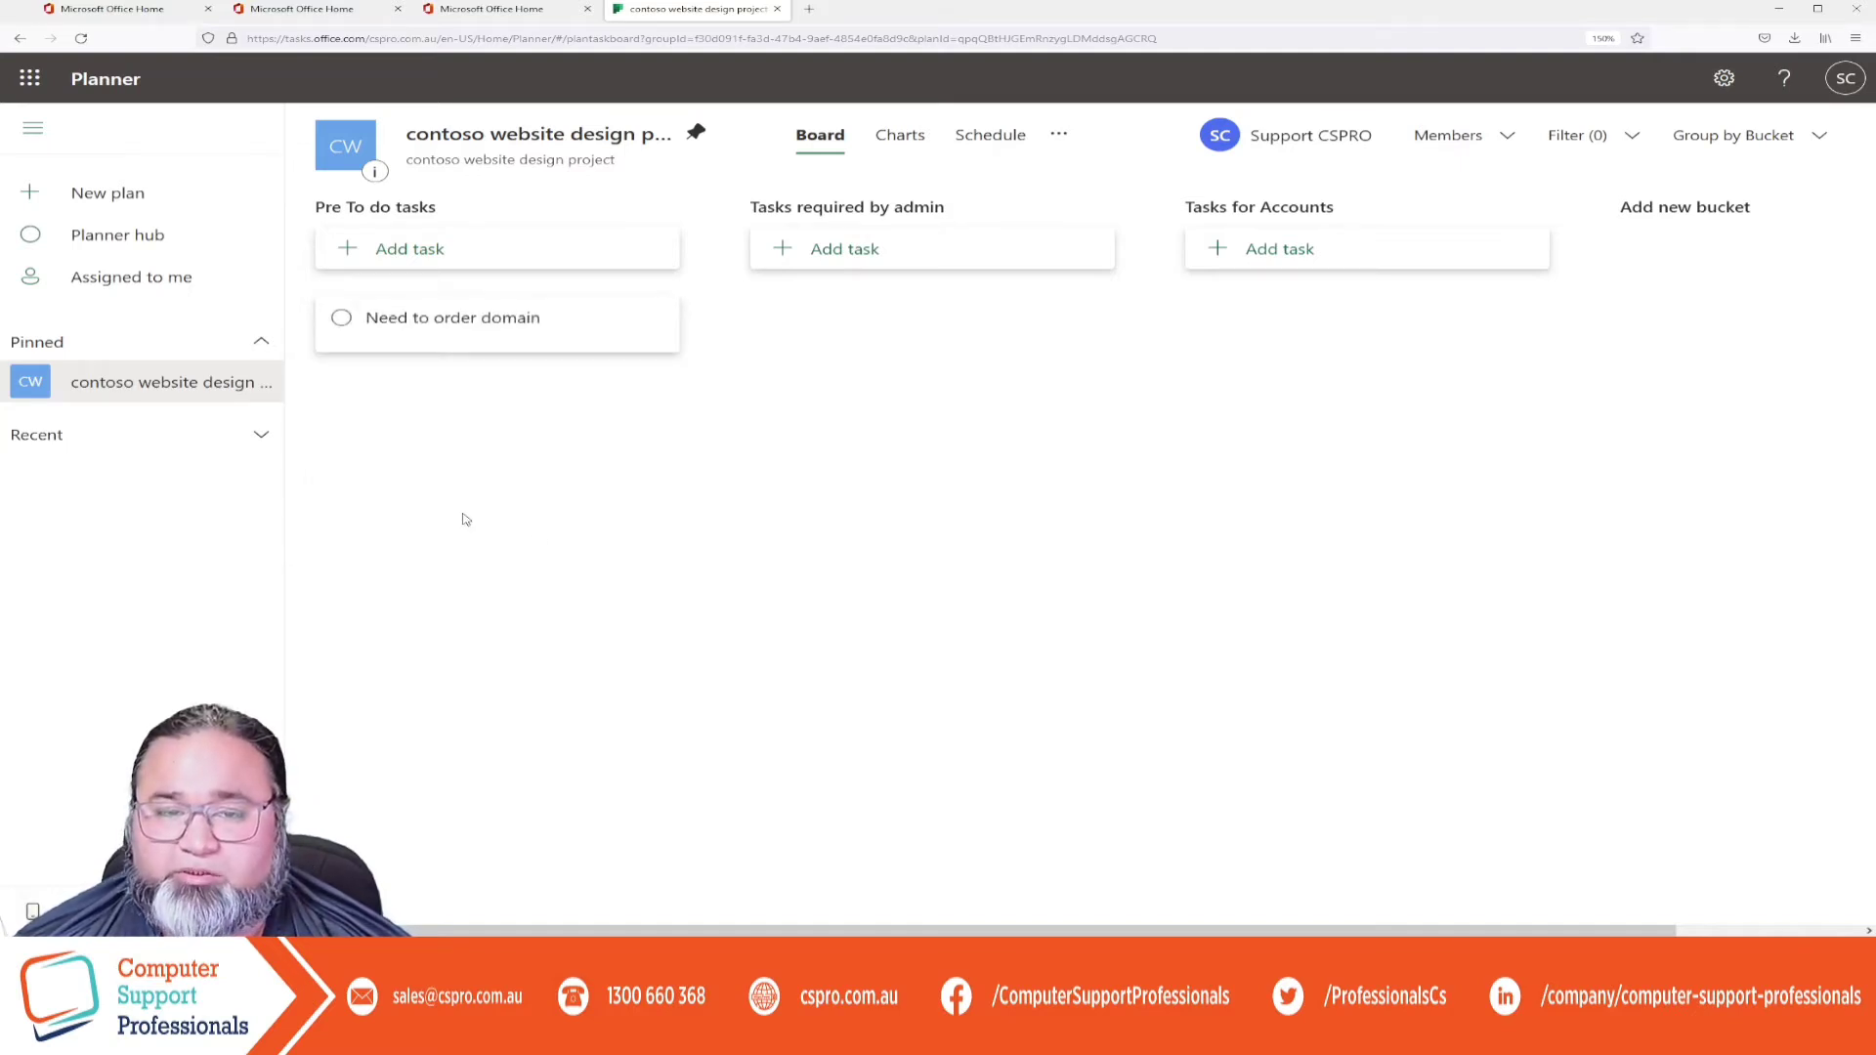
# Open the details of the "Need to order domain" task and look through its available bucket and progress options.
pyautogui.click(453, 326)
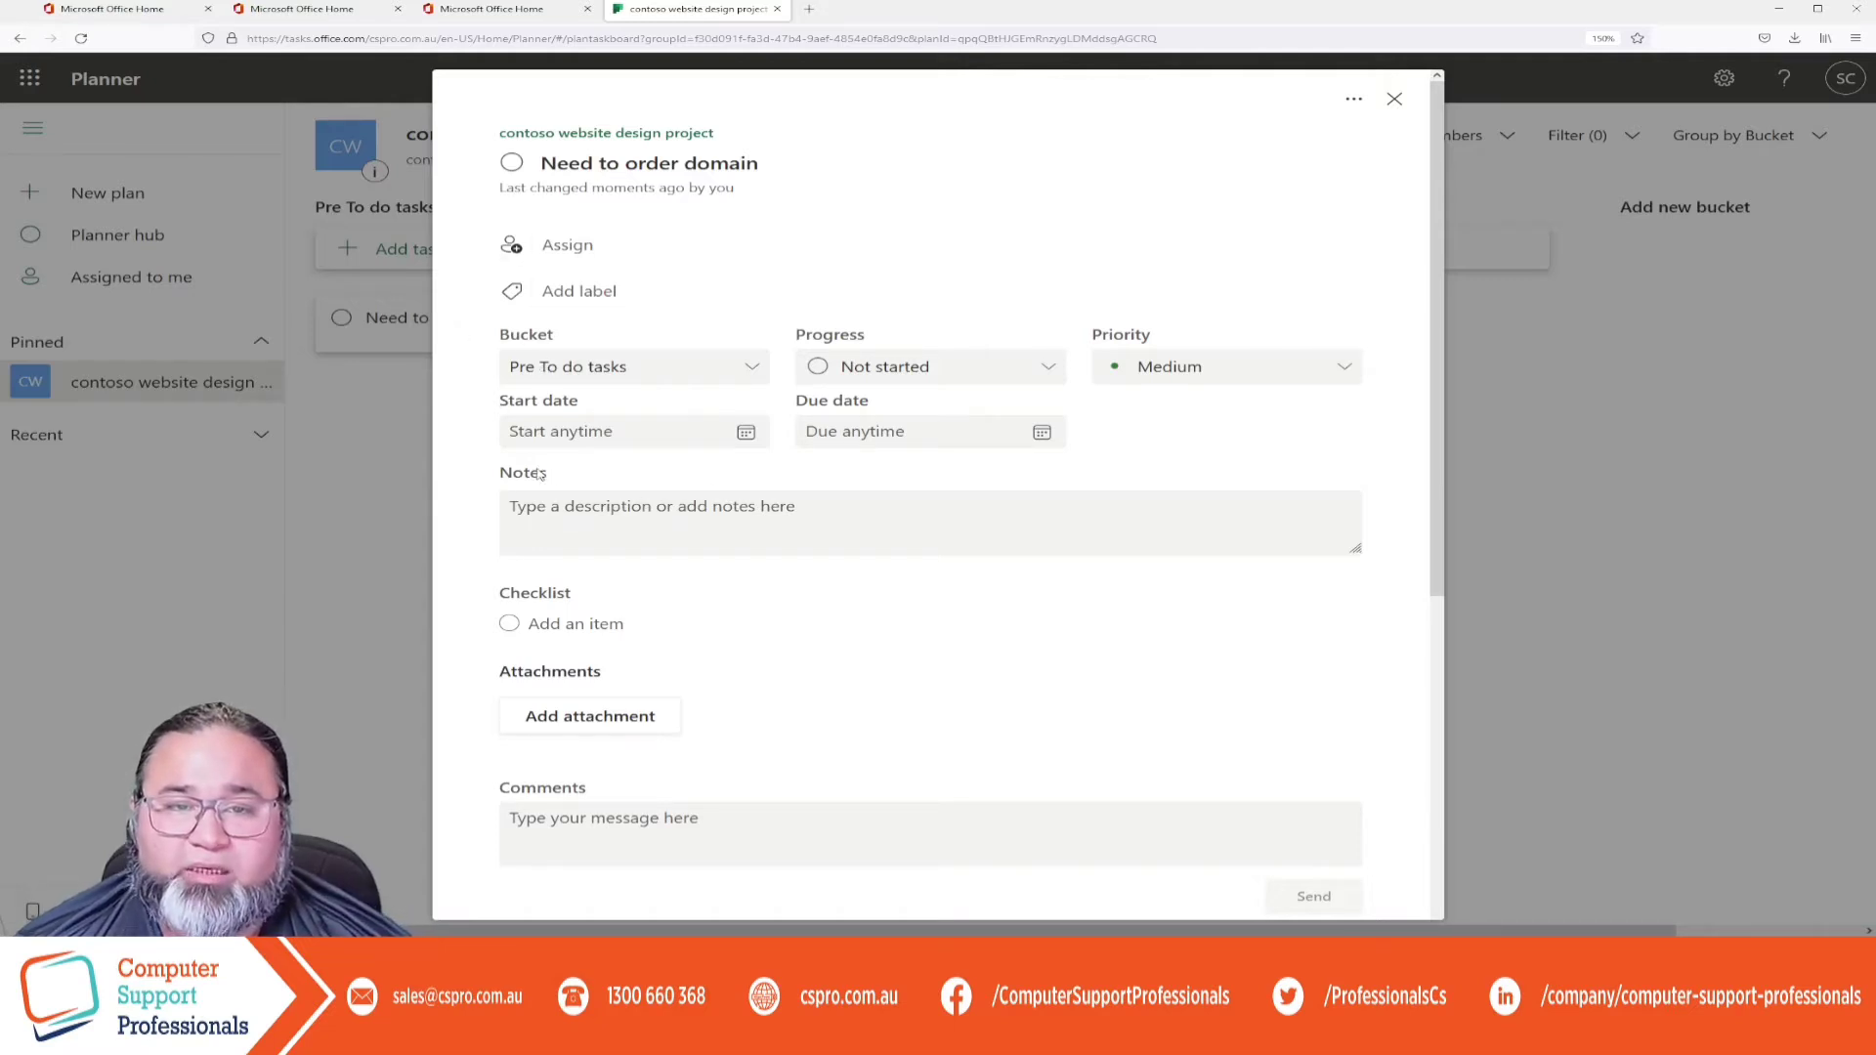
pyautogui.click(553, 370)
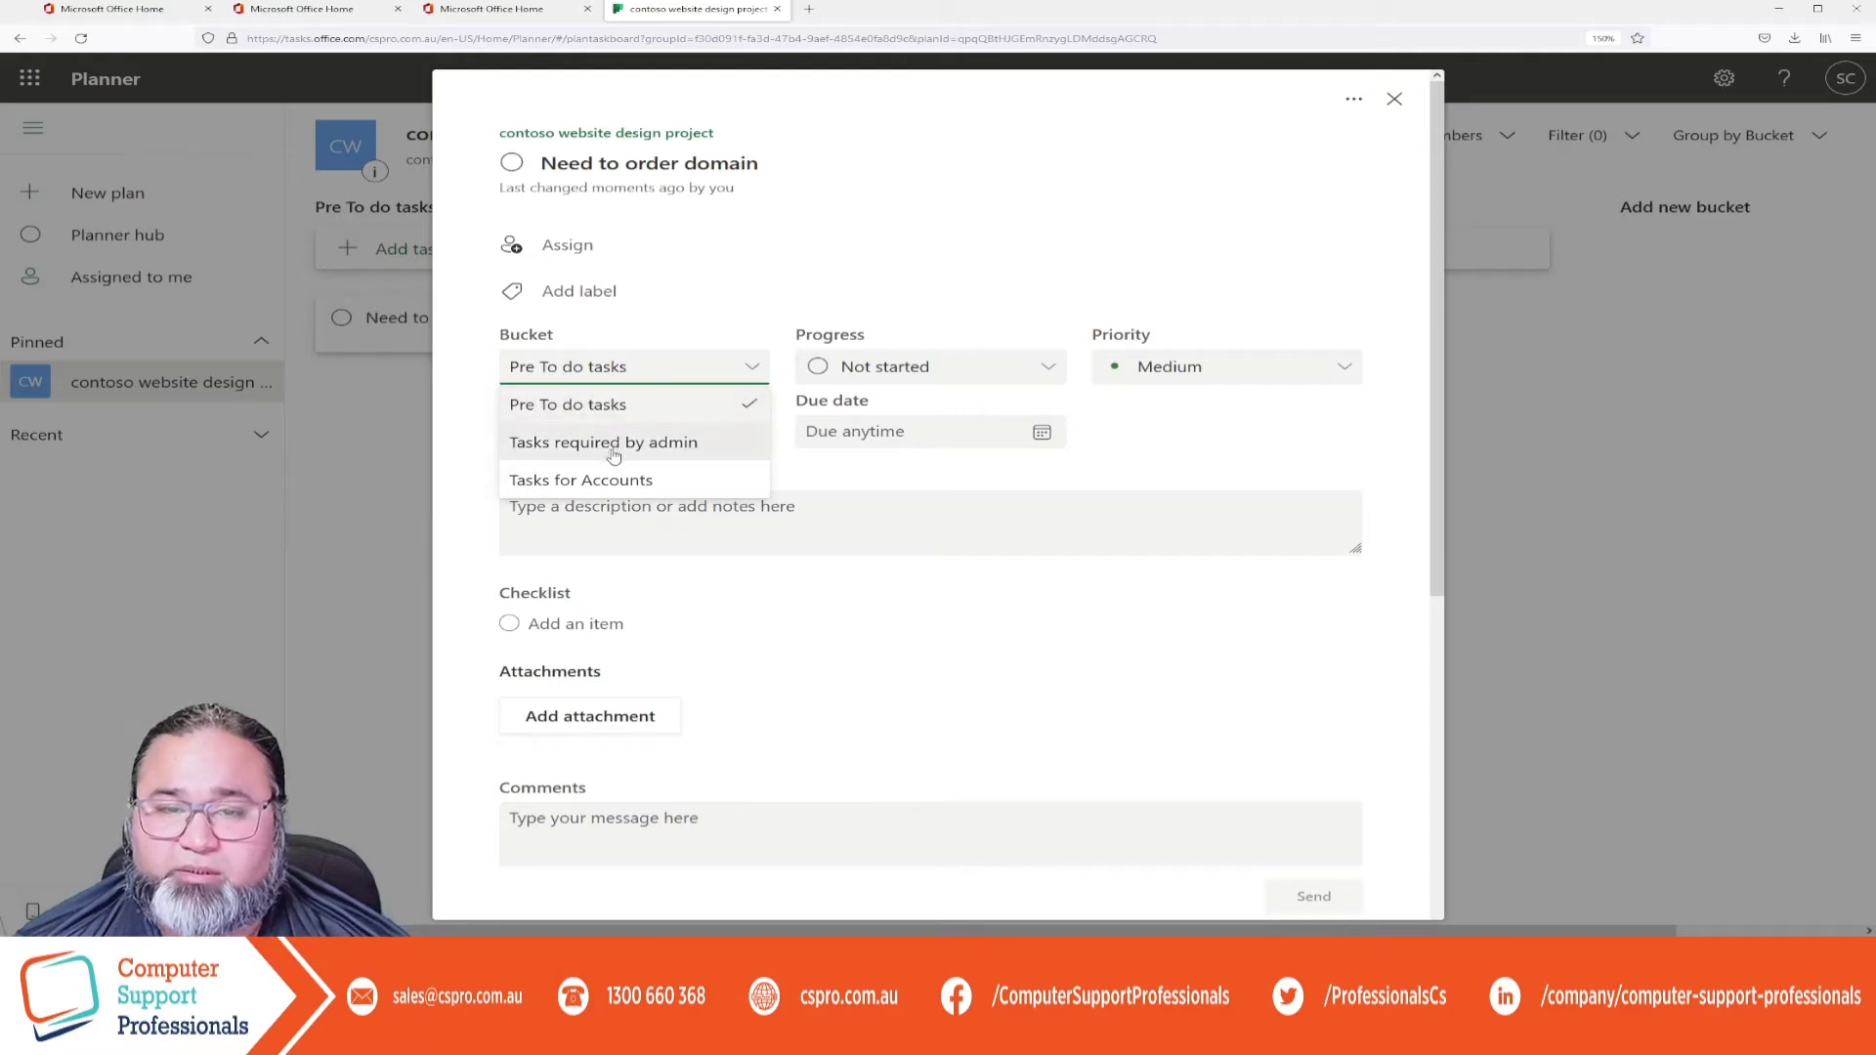
pyautogui.click(469, 403)
pyautogui.click(901, 379)
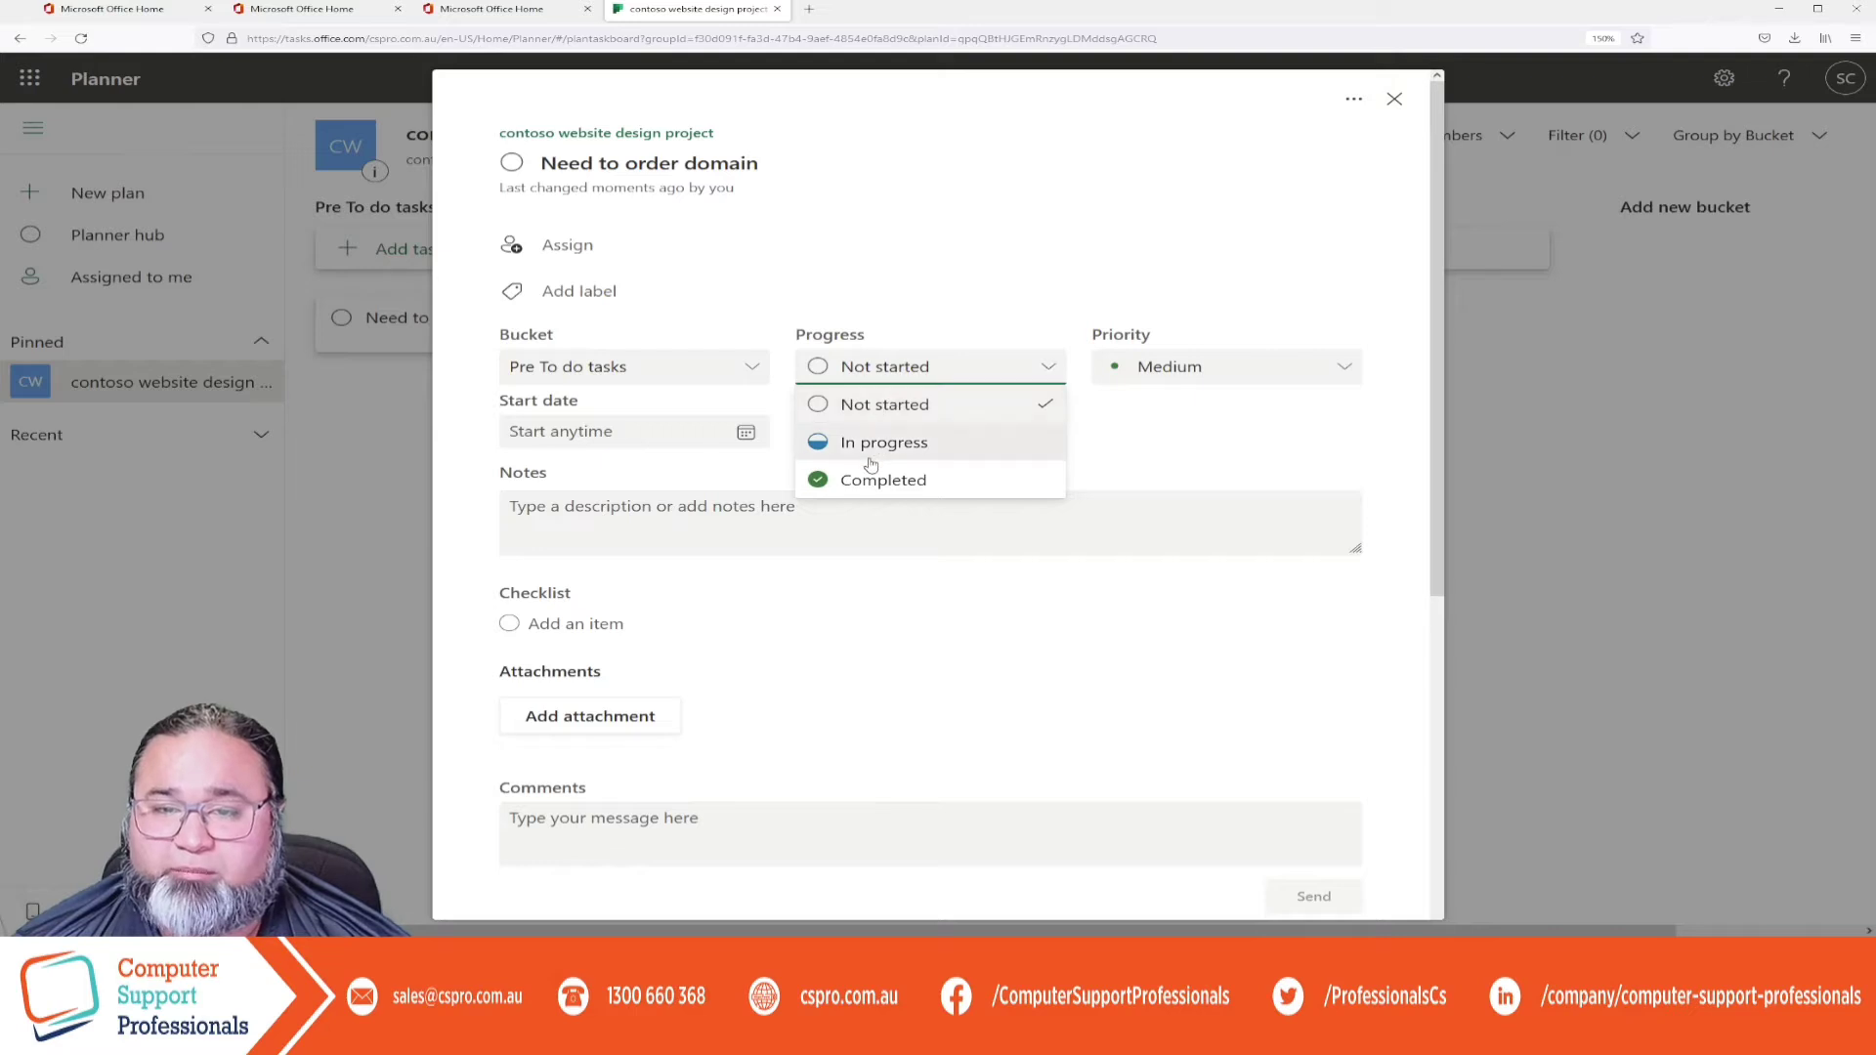
pyautogui.click(1233, 444)
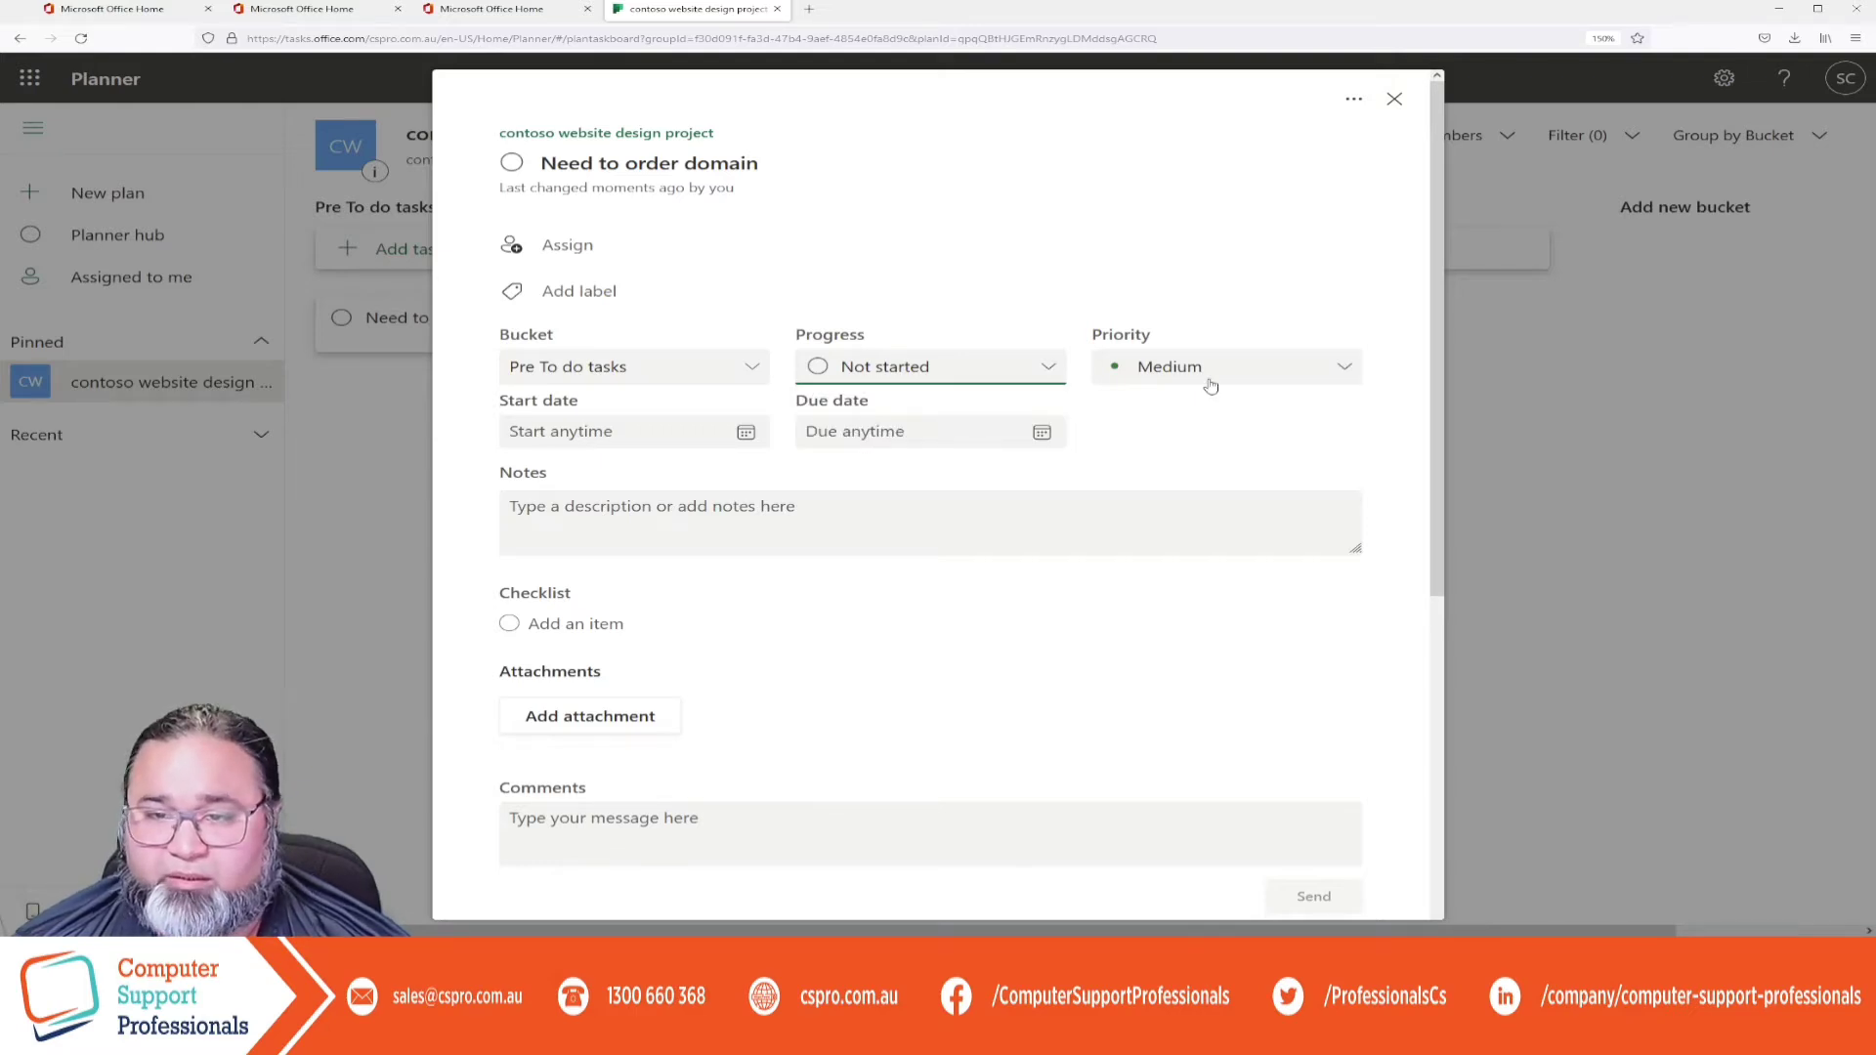
# Set the task's start date to 01/18/2022 and its due date to 01/31/2022.
pyautogui.click(746, 439)
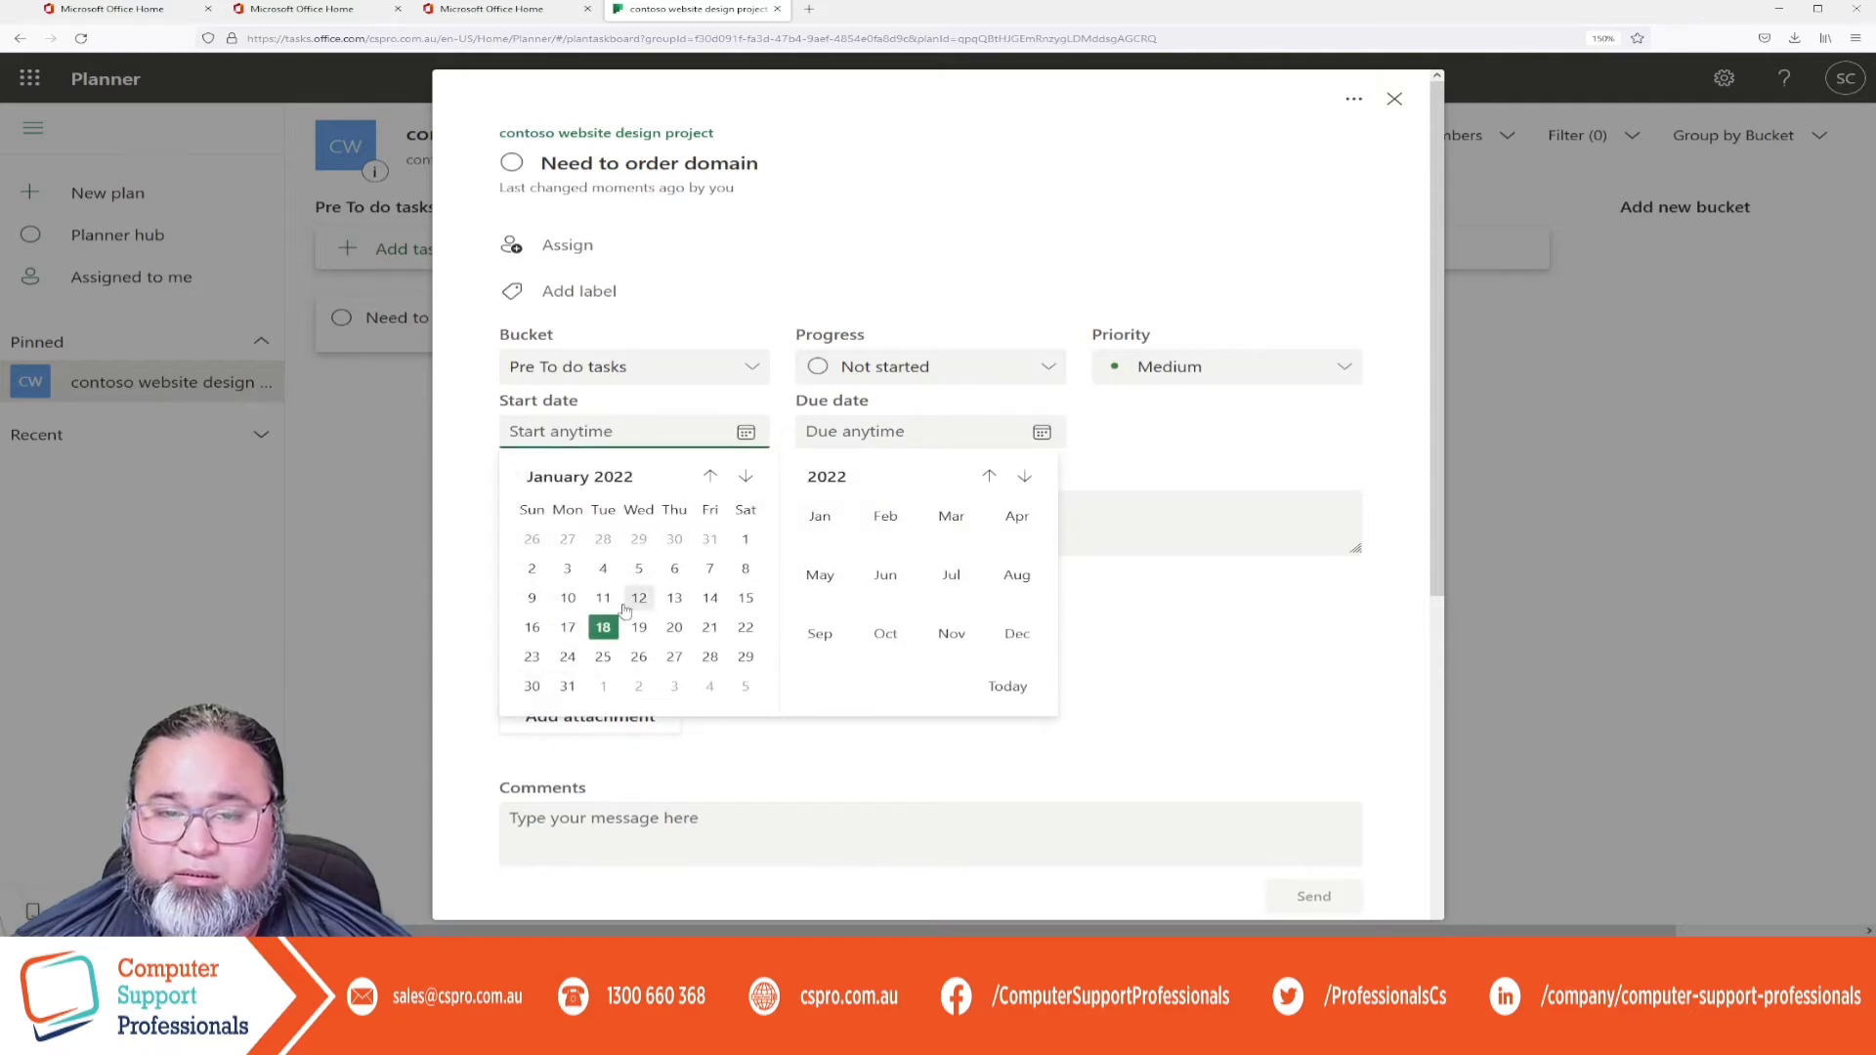
pyautogui.click(603, 629)
pyautogui.click(1042, 432)
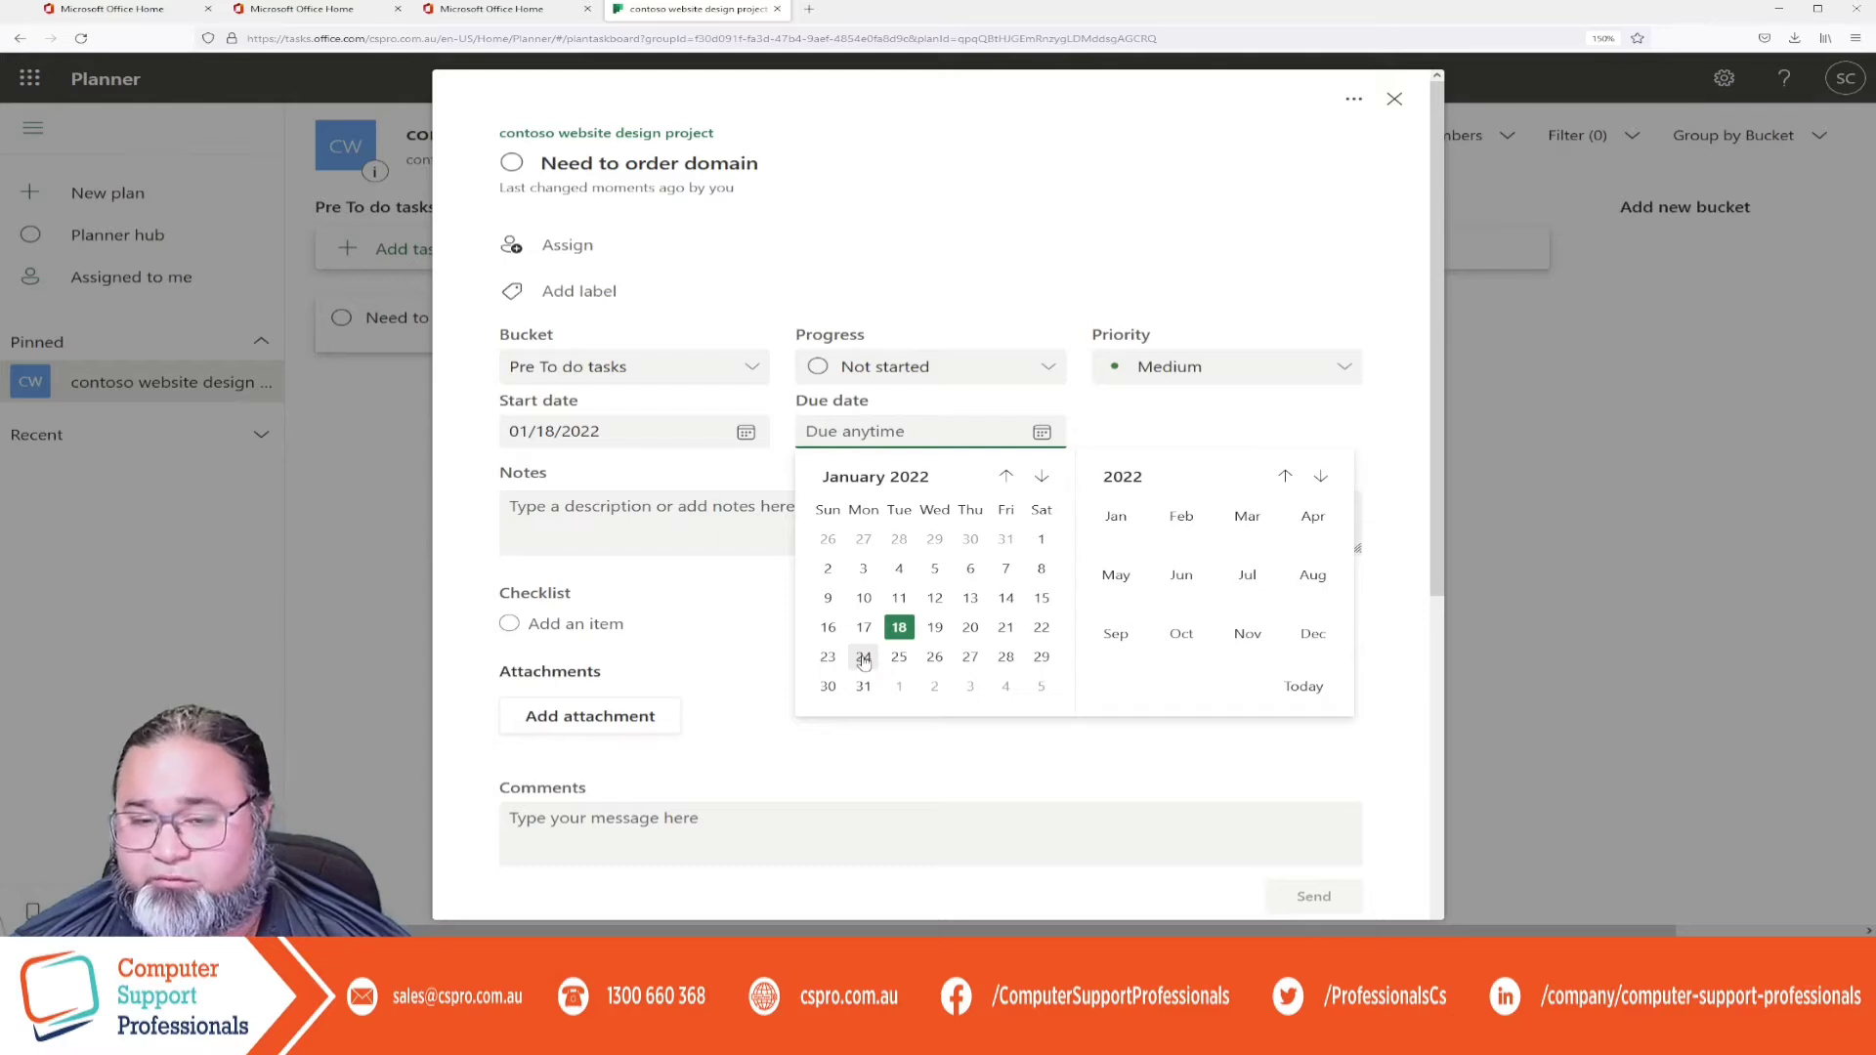
pyautogui.click(862, 685)
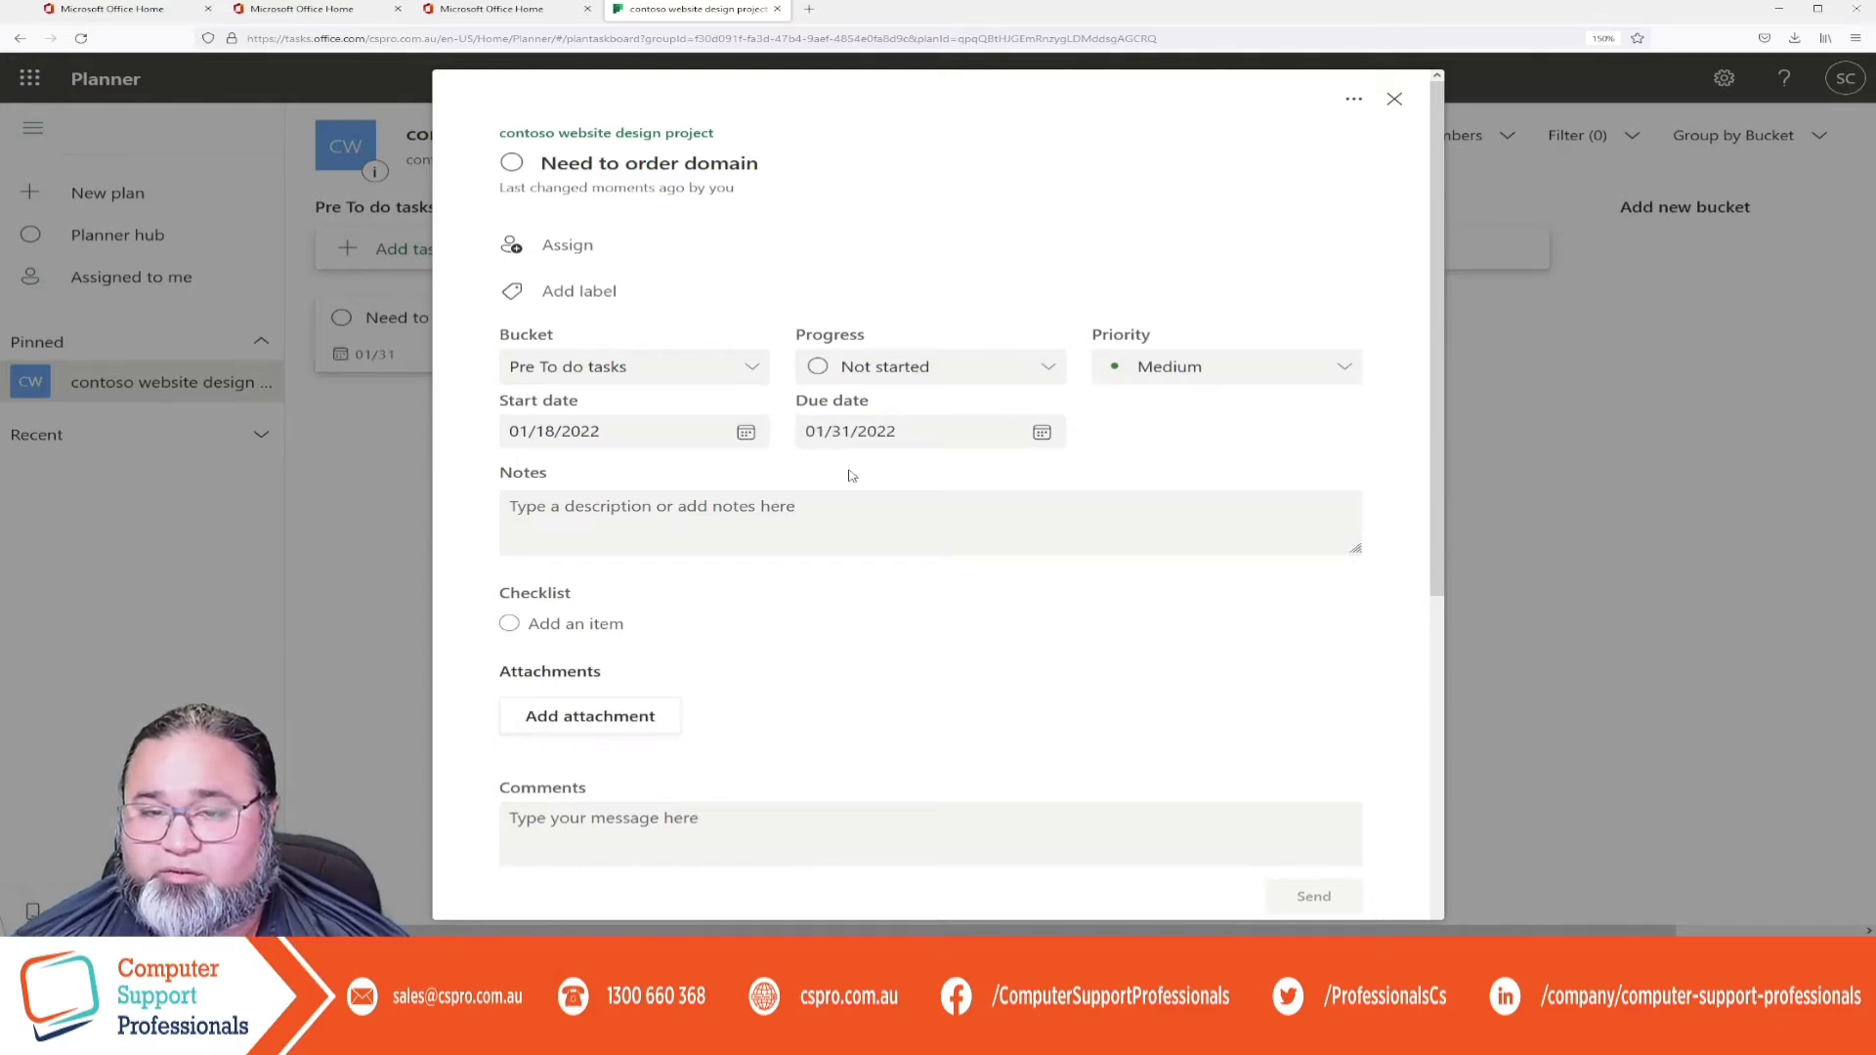
# Add the note "Need to order domain from the vendor" to the task and show the note on the card.
pyautogui.click(702, 513)
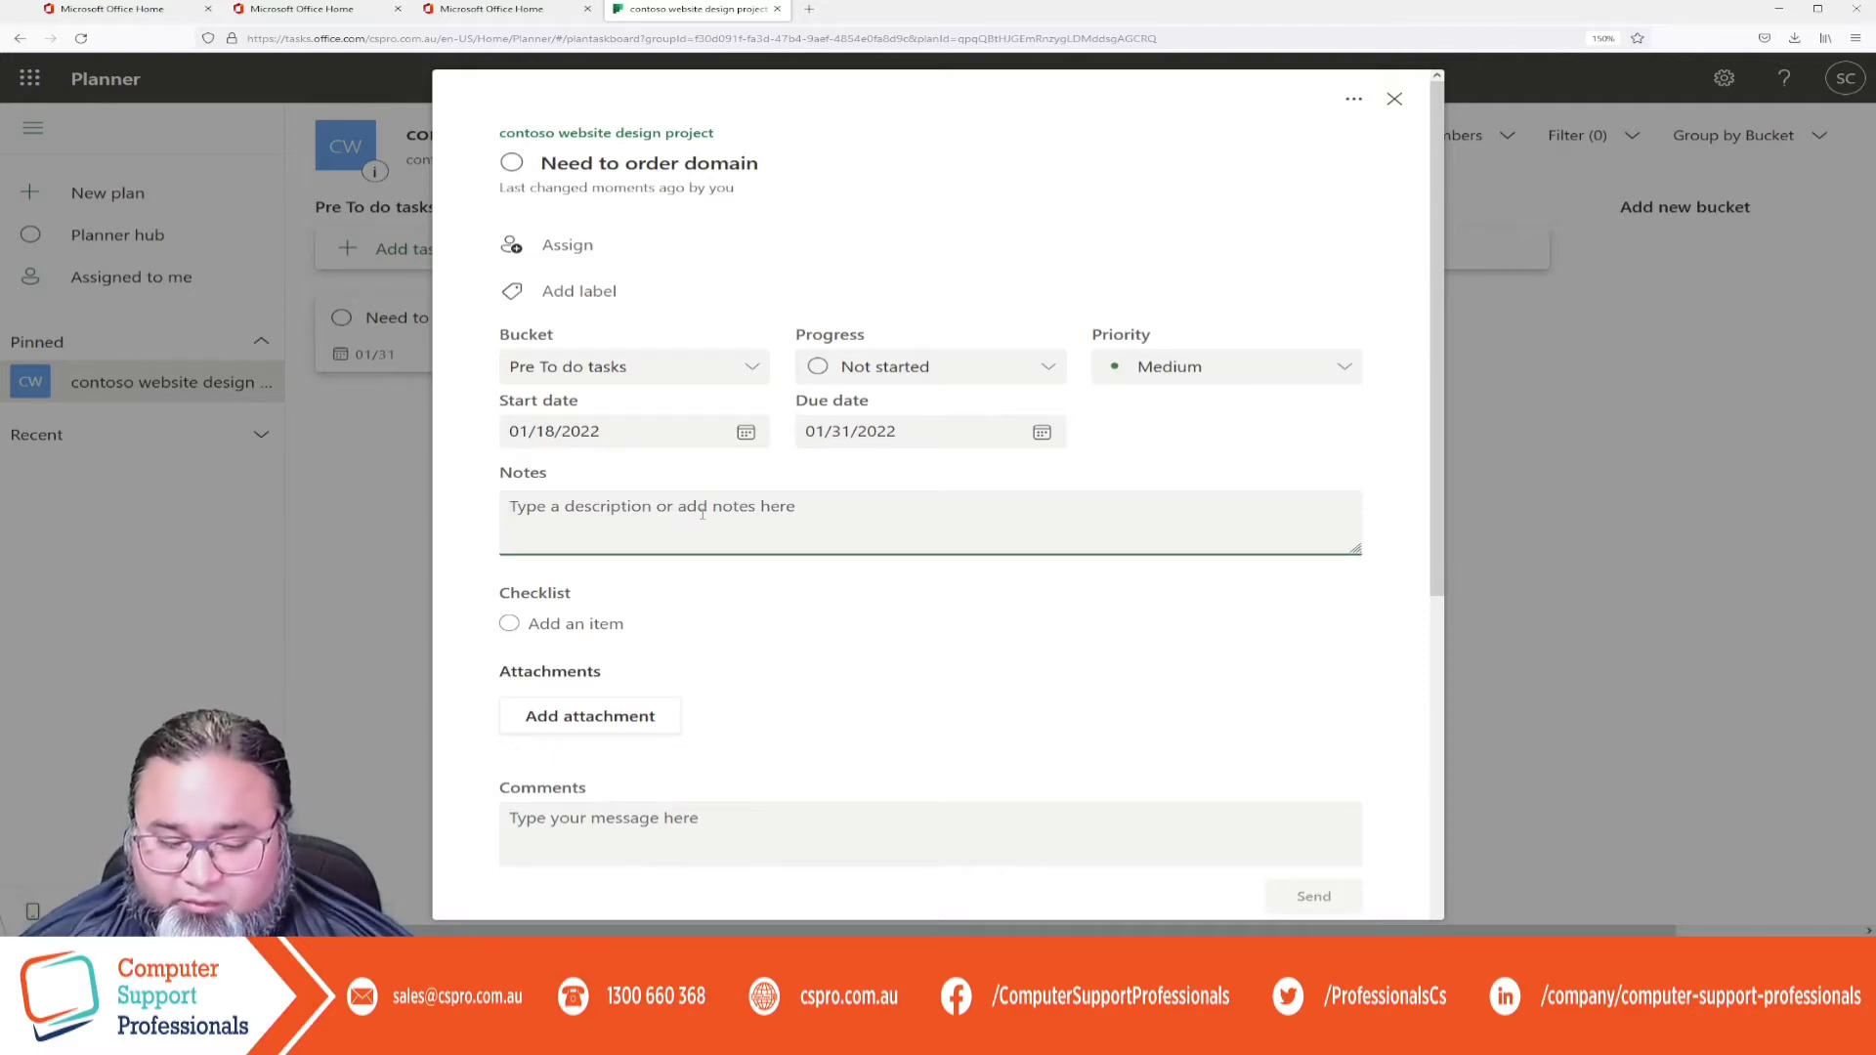
pyautogui.write('Need')
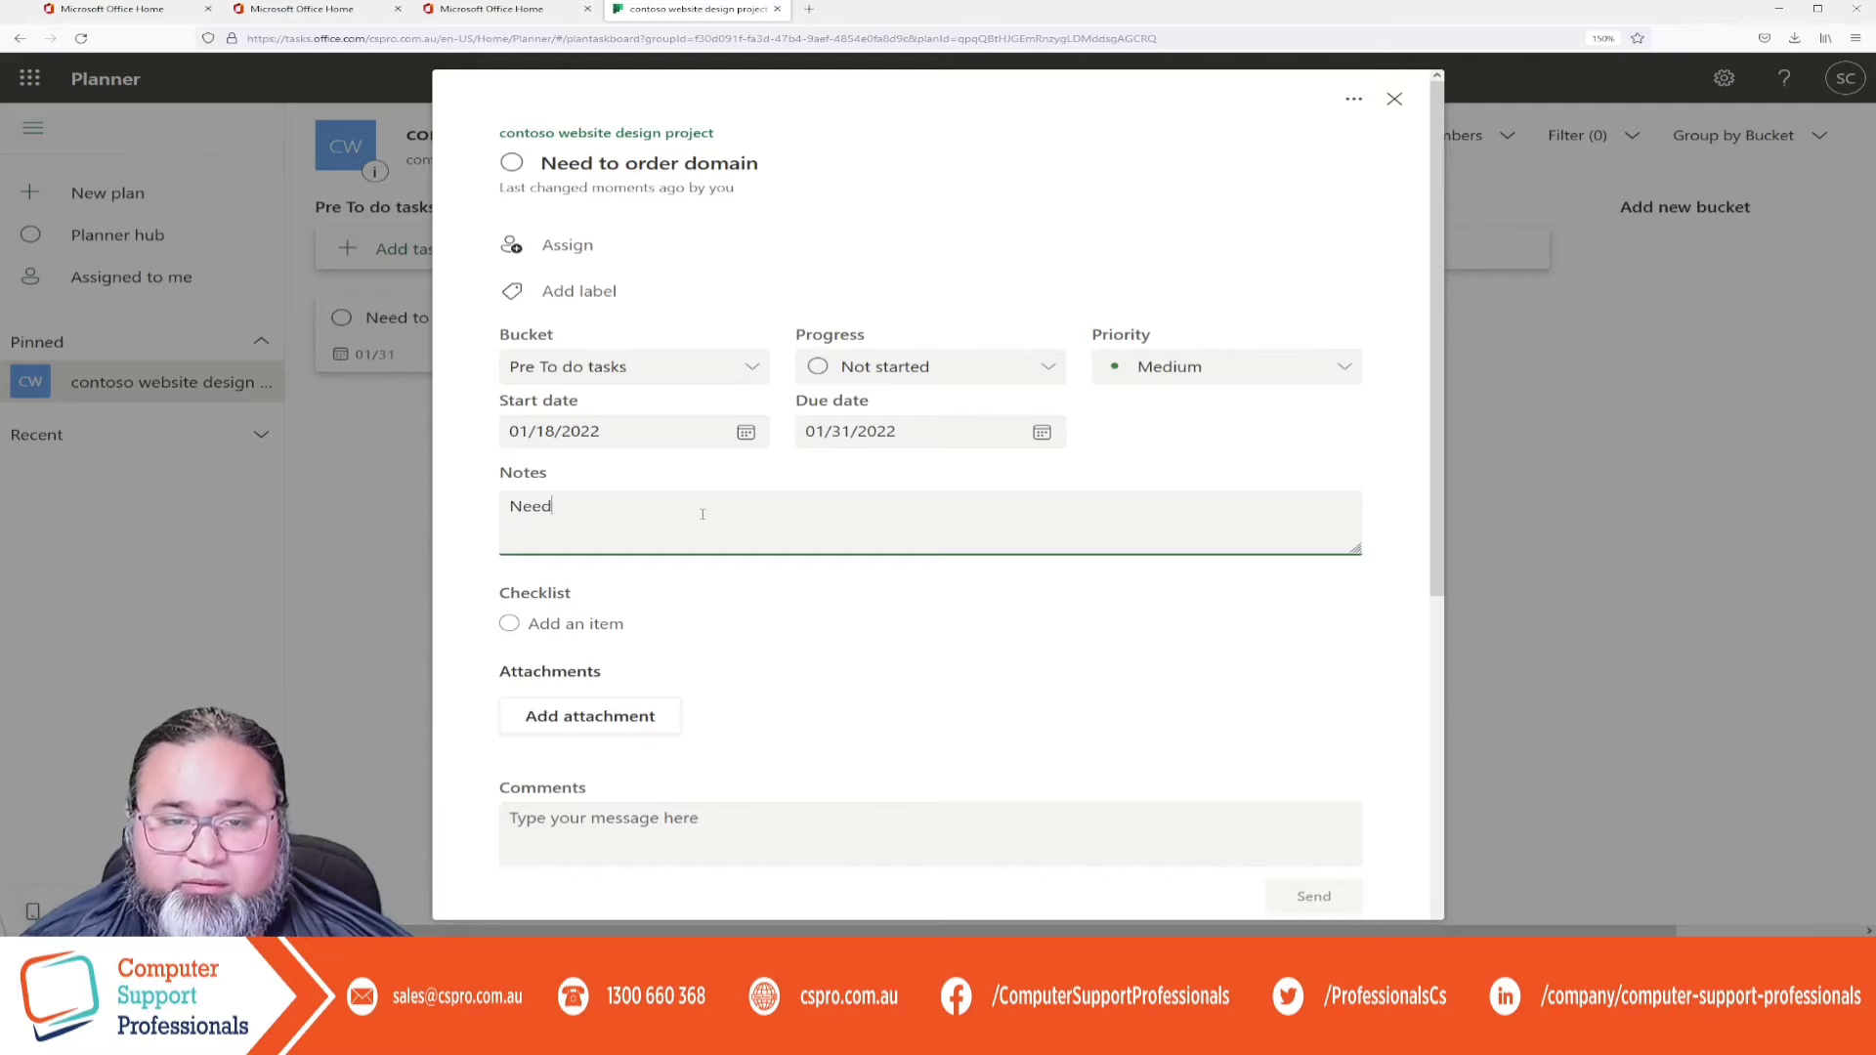
pyautogui.write(' to order ')
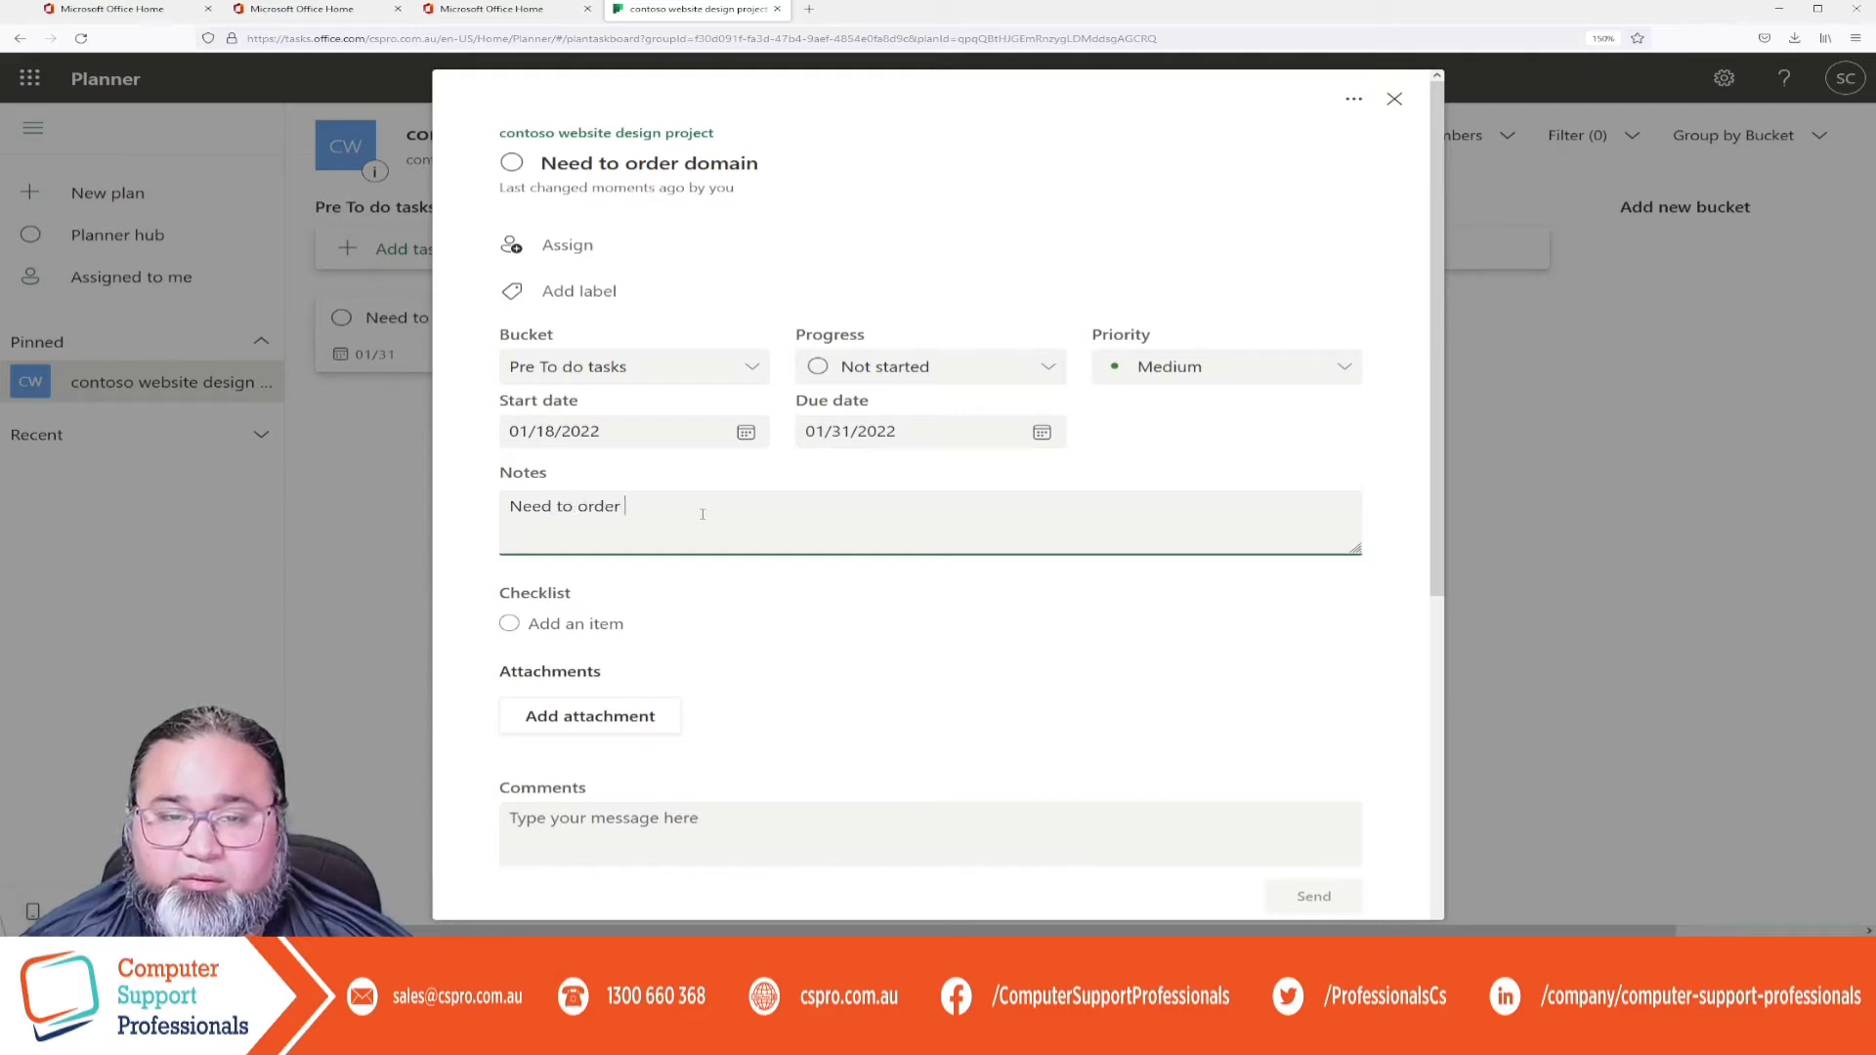
pyautogui.write('domain from the')
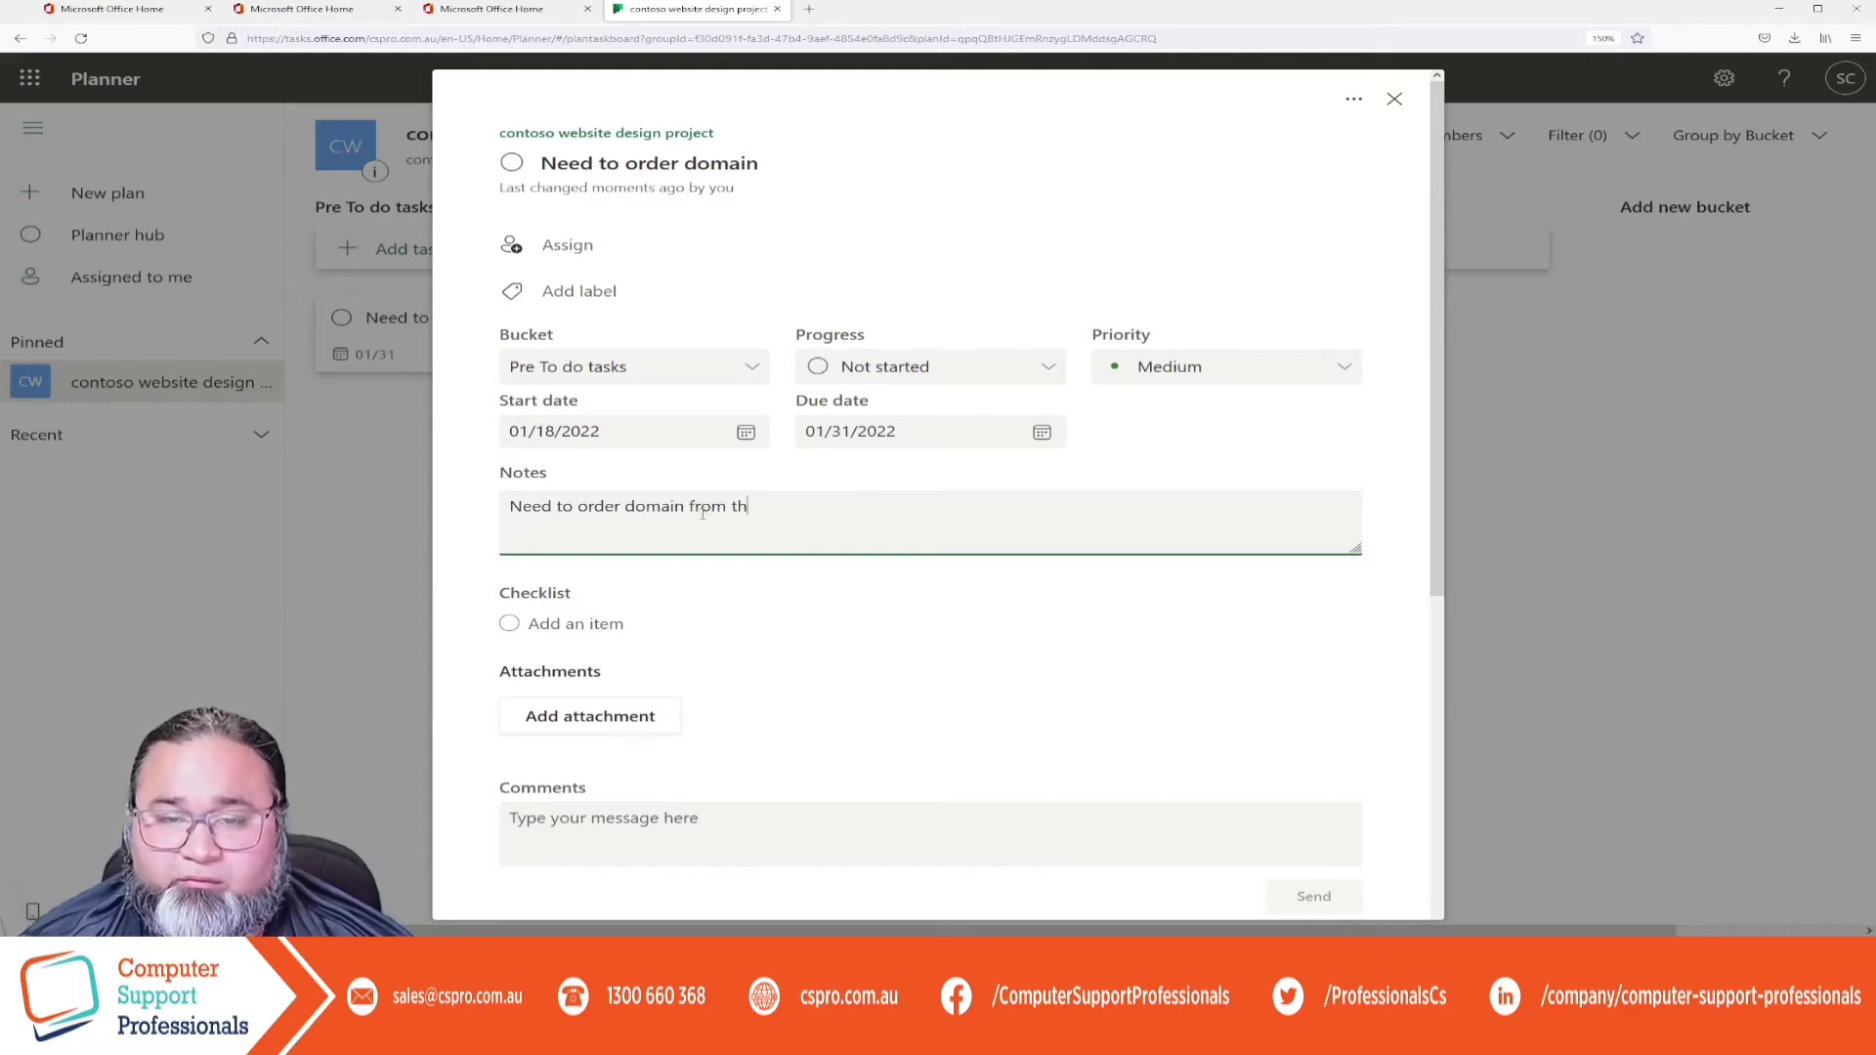
pyautogui.press('BackSpace')
pyautogui.press('BackSpace')
pyautogui.press('BackSpace')
pyautogui.write('the')
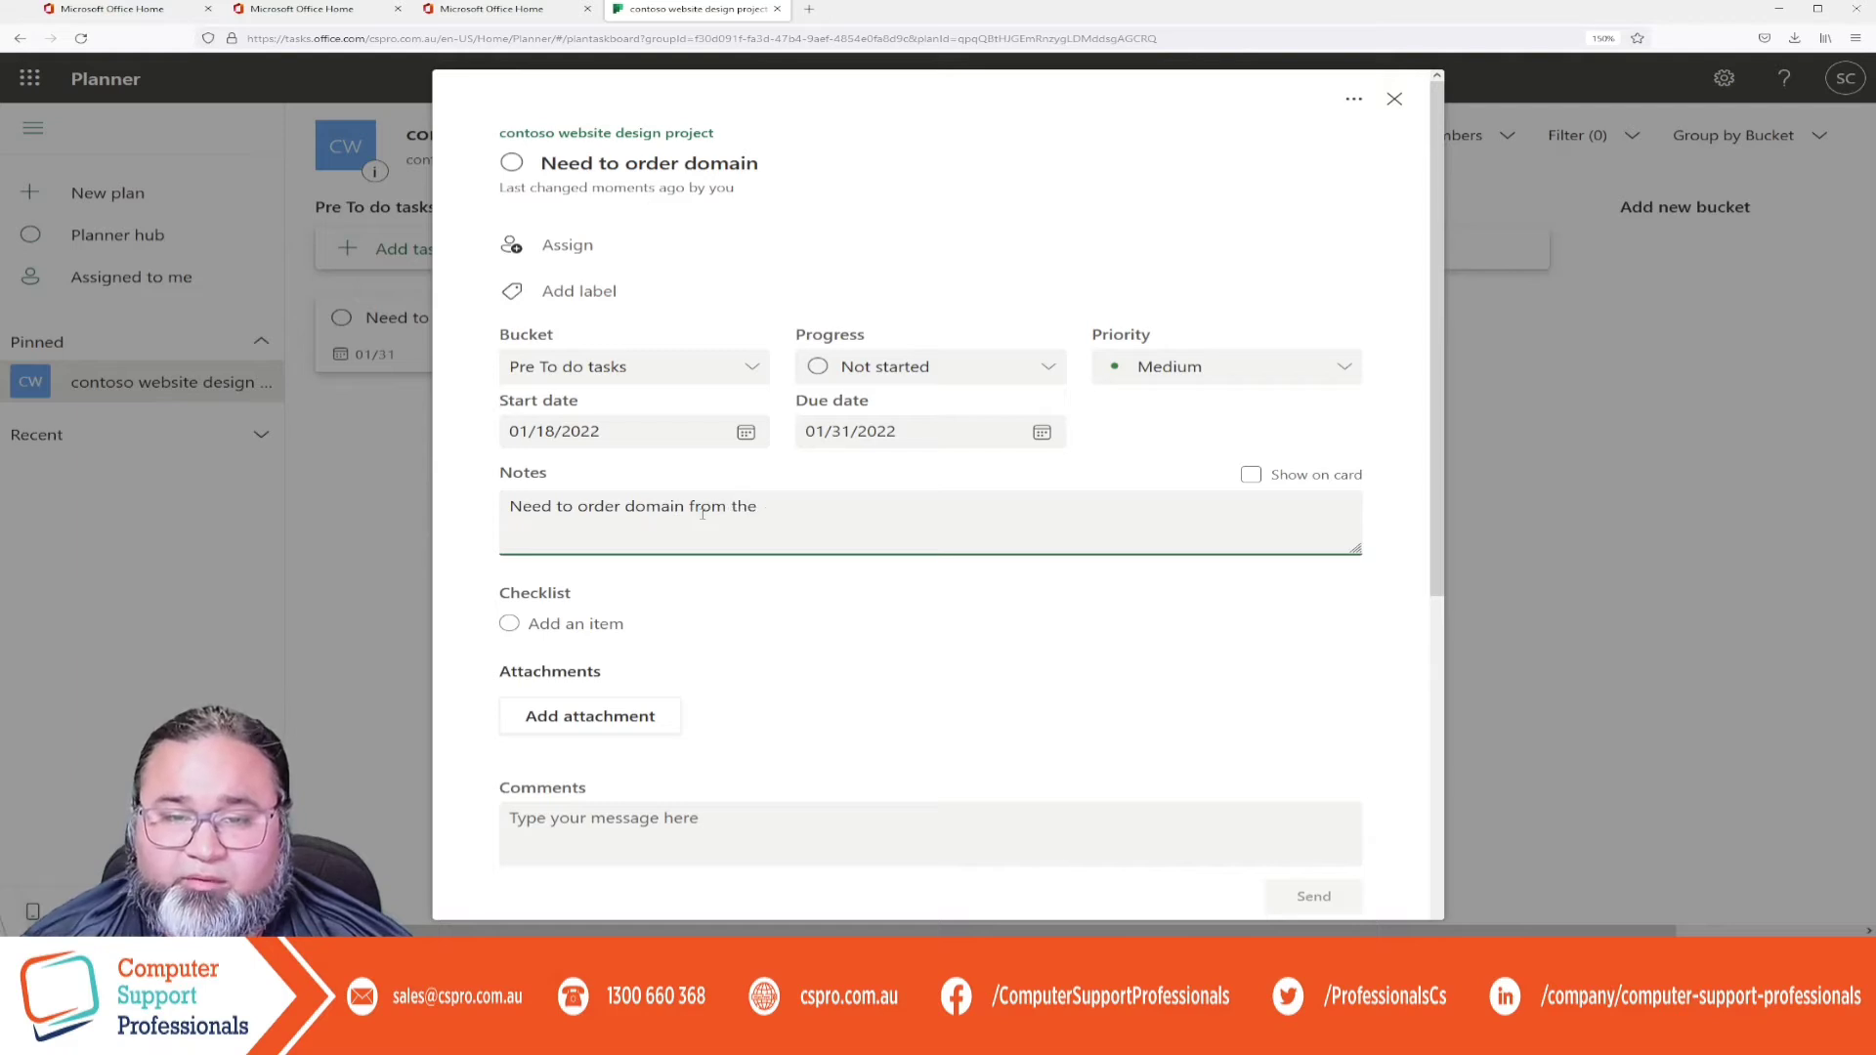
pyautogui.write(' vendor')
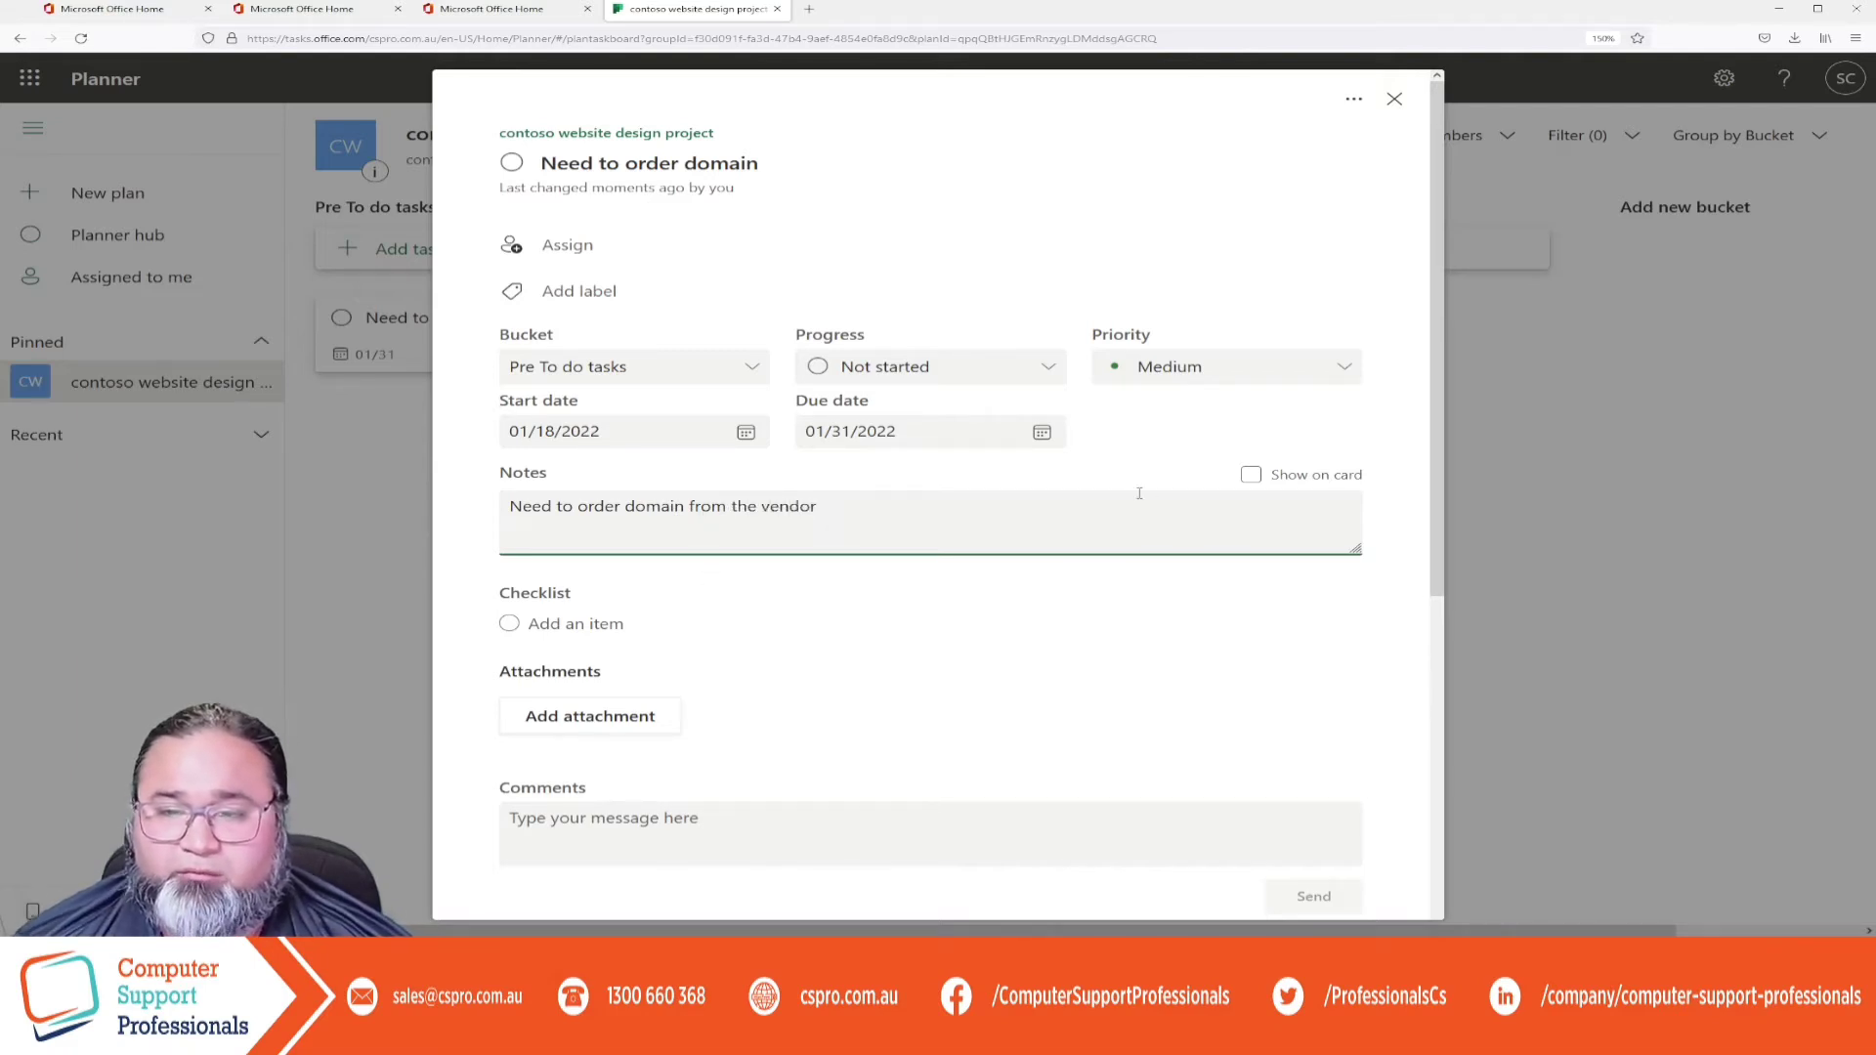
pyautogui.click(1253, 476)
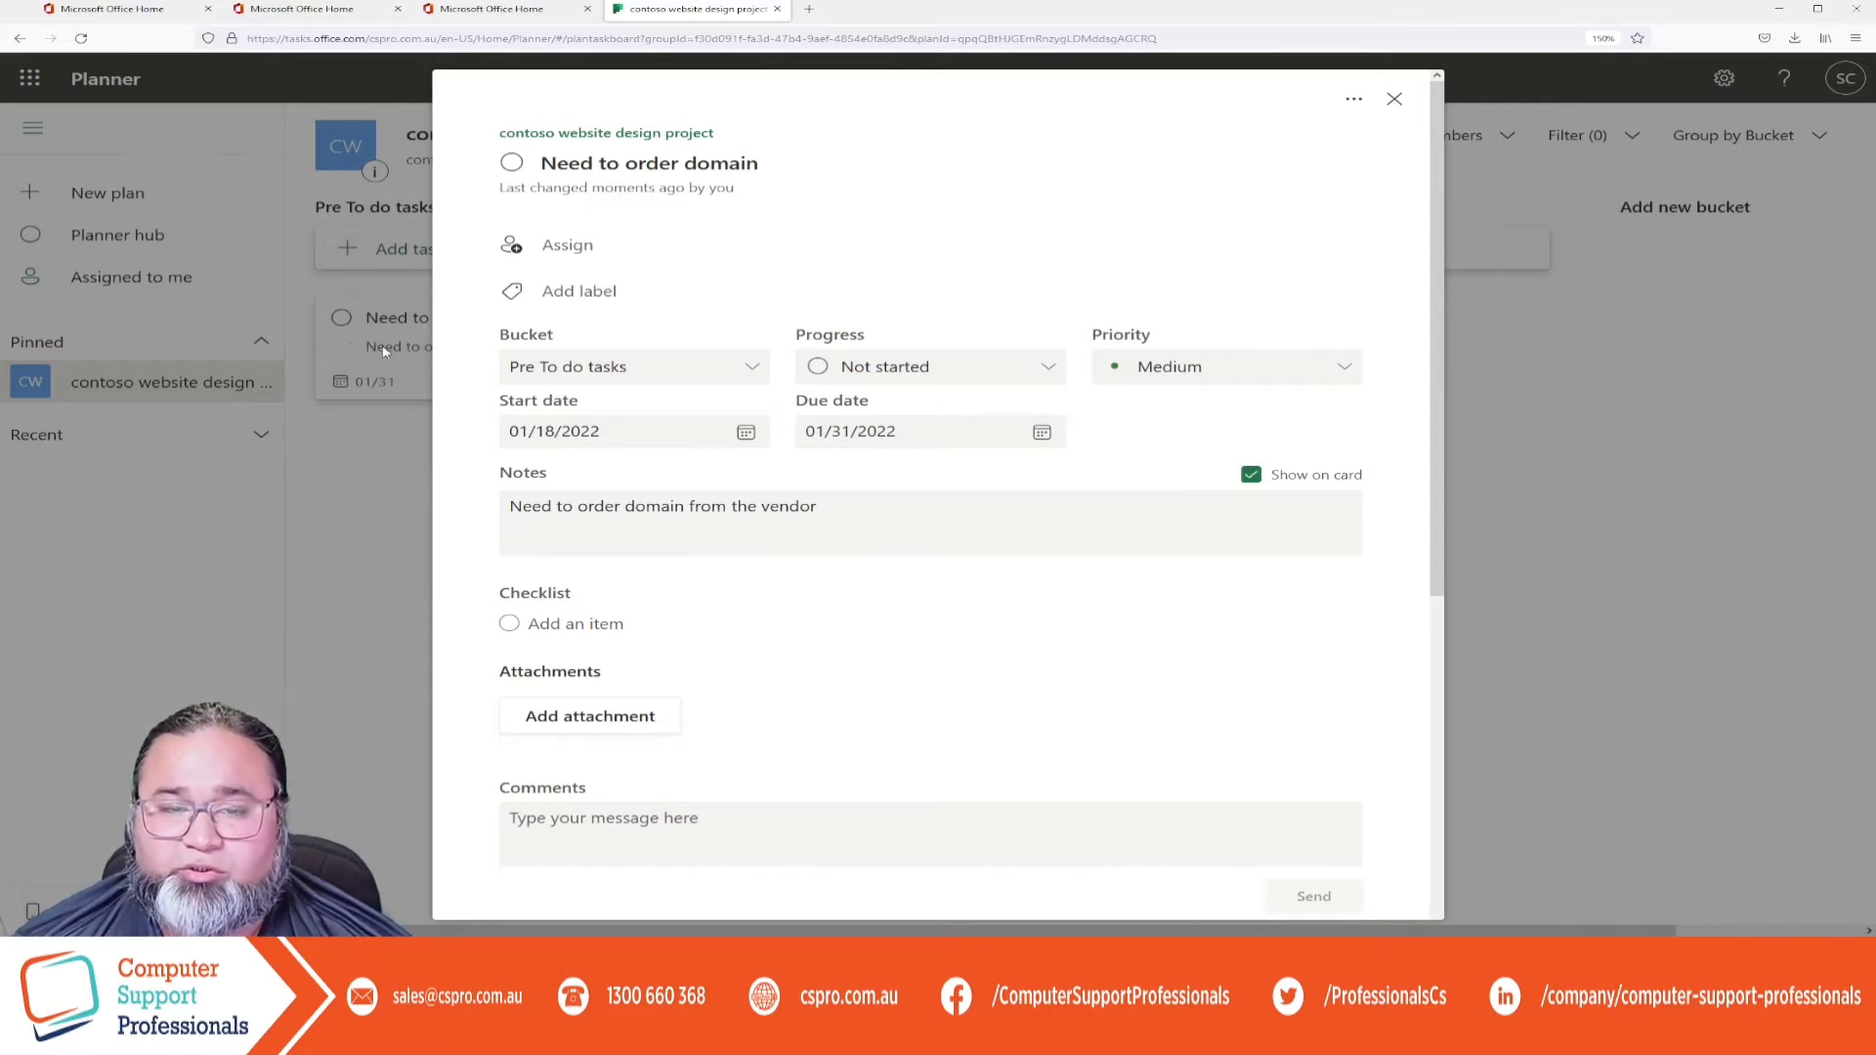
# Add the checklist item "Create login with vendor" to the task.
pyautogui.click(624, 627)
pyautogui.write('Created')
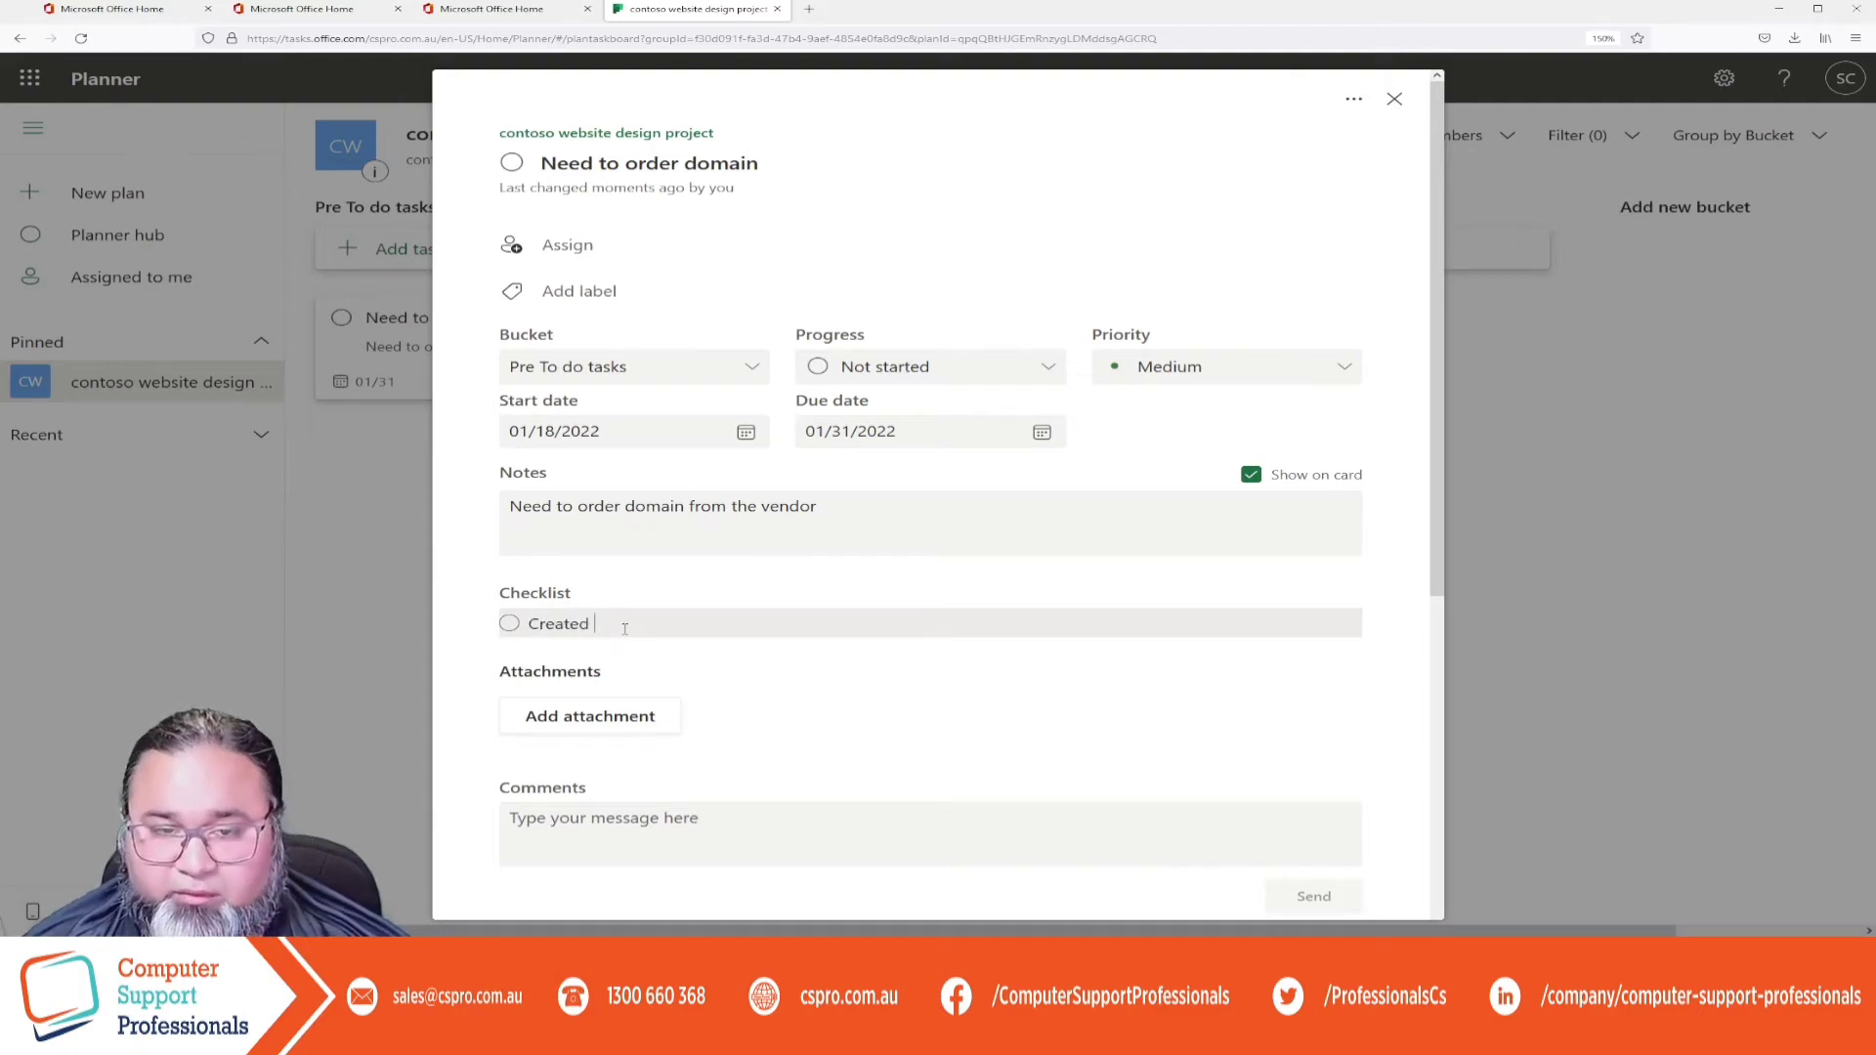
pyautogui.press('BackSpace')
pyautogui.press('BackSpace')
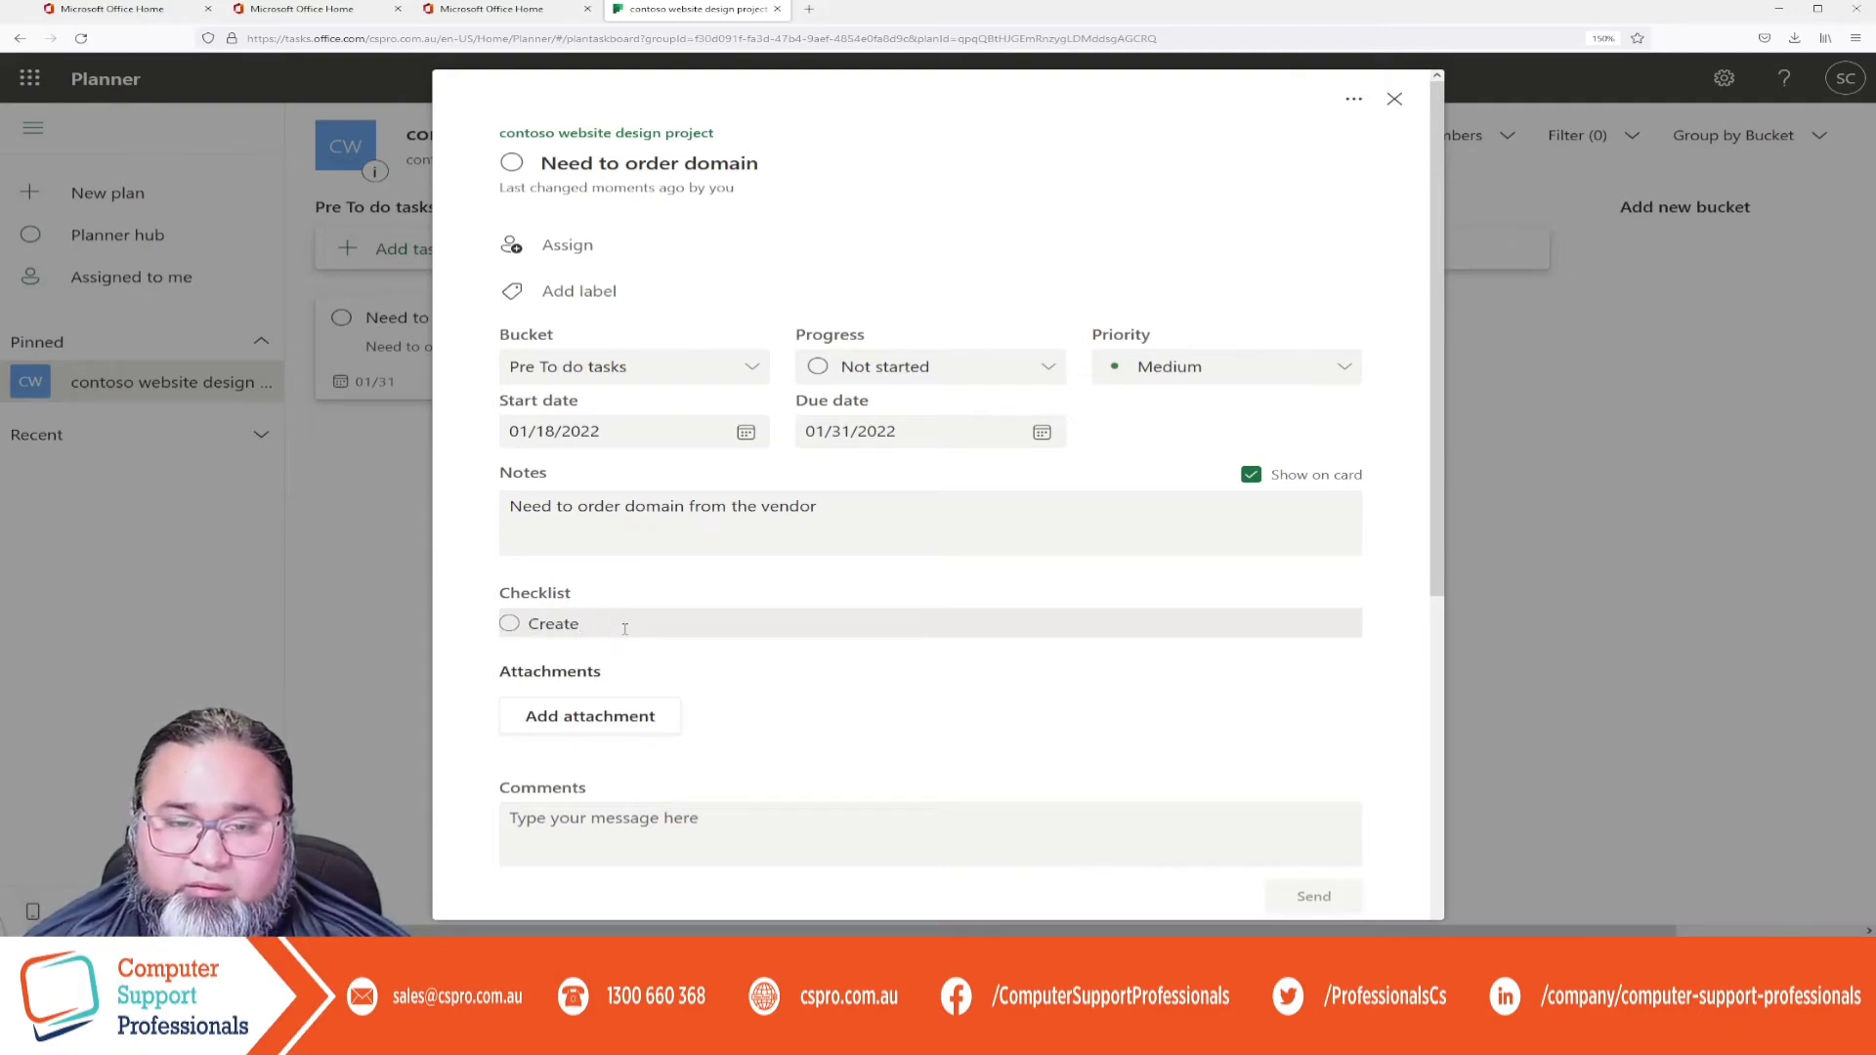
pyautogui.write('login with v')
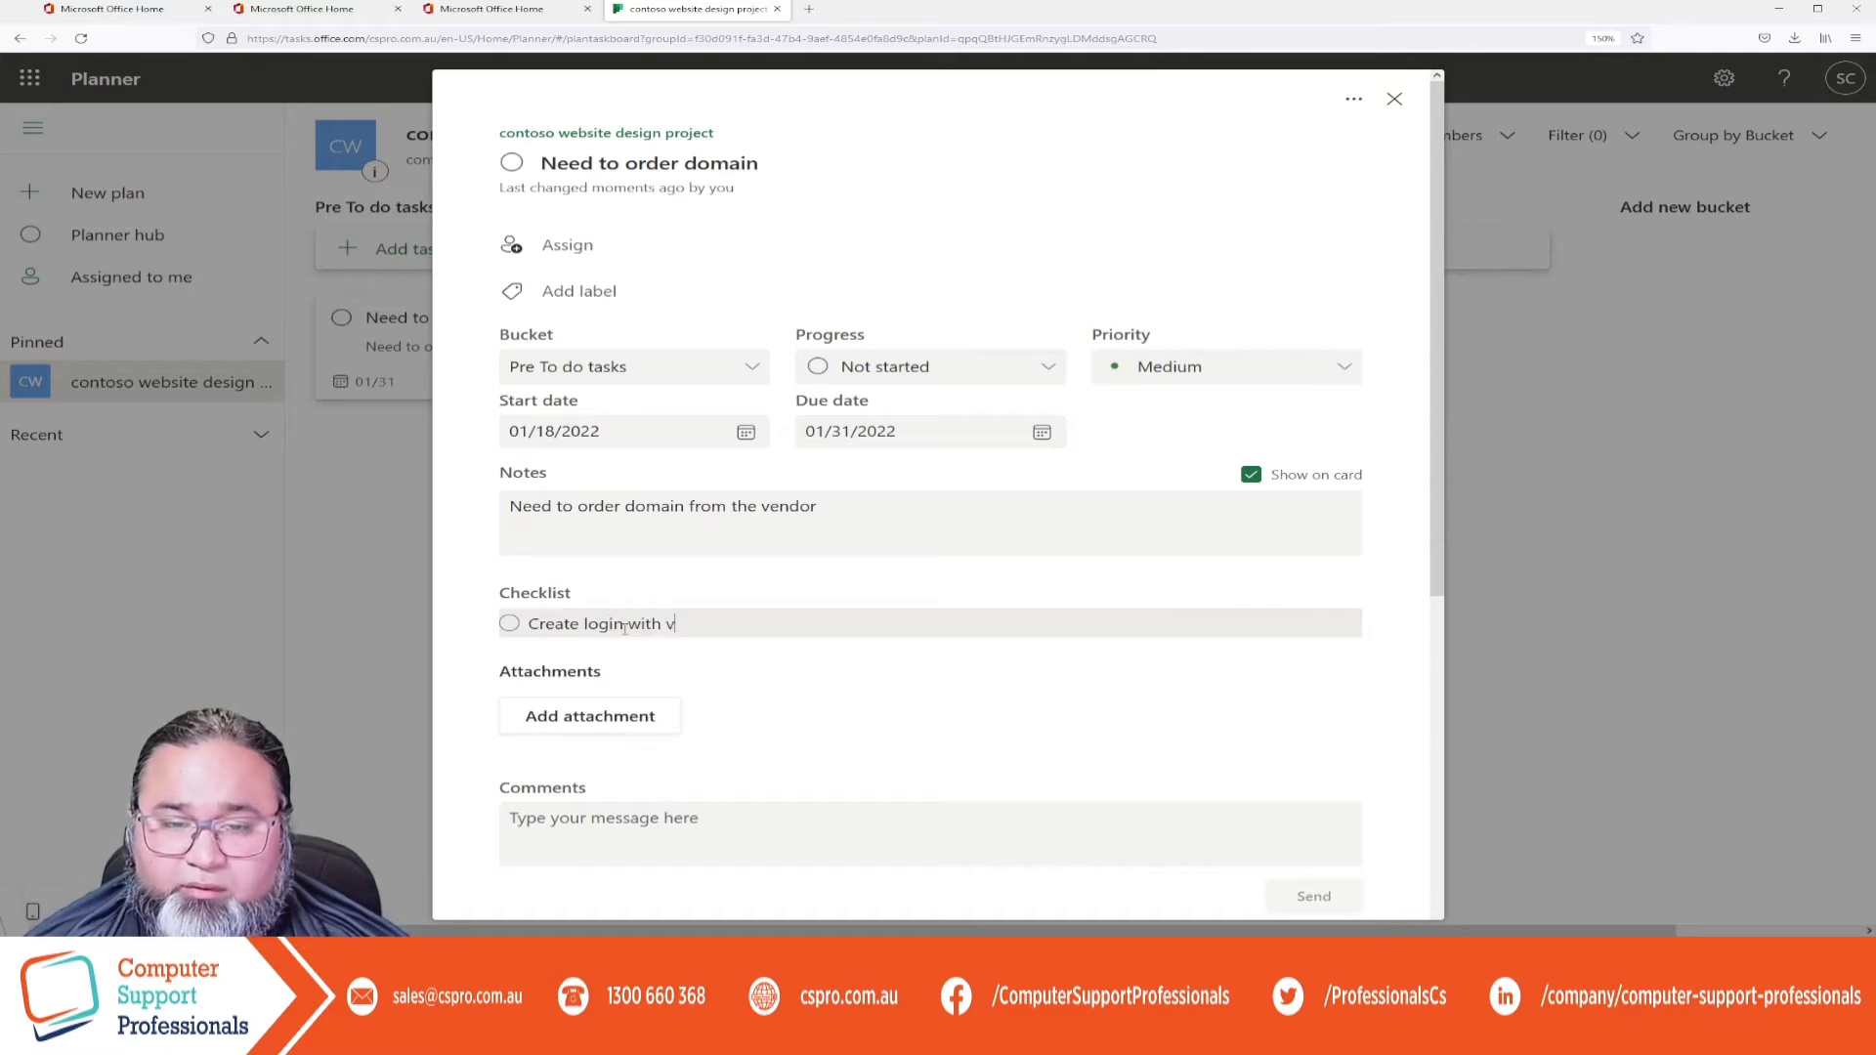
pyautogui.write('endor')
pyautogui.press('Return')
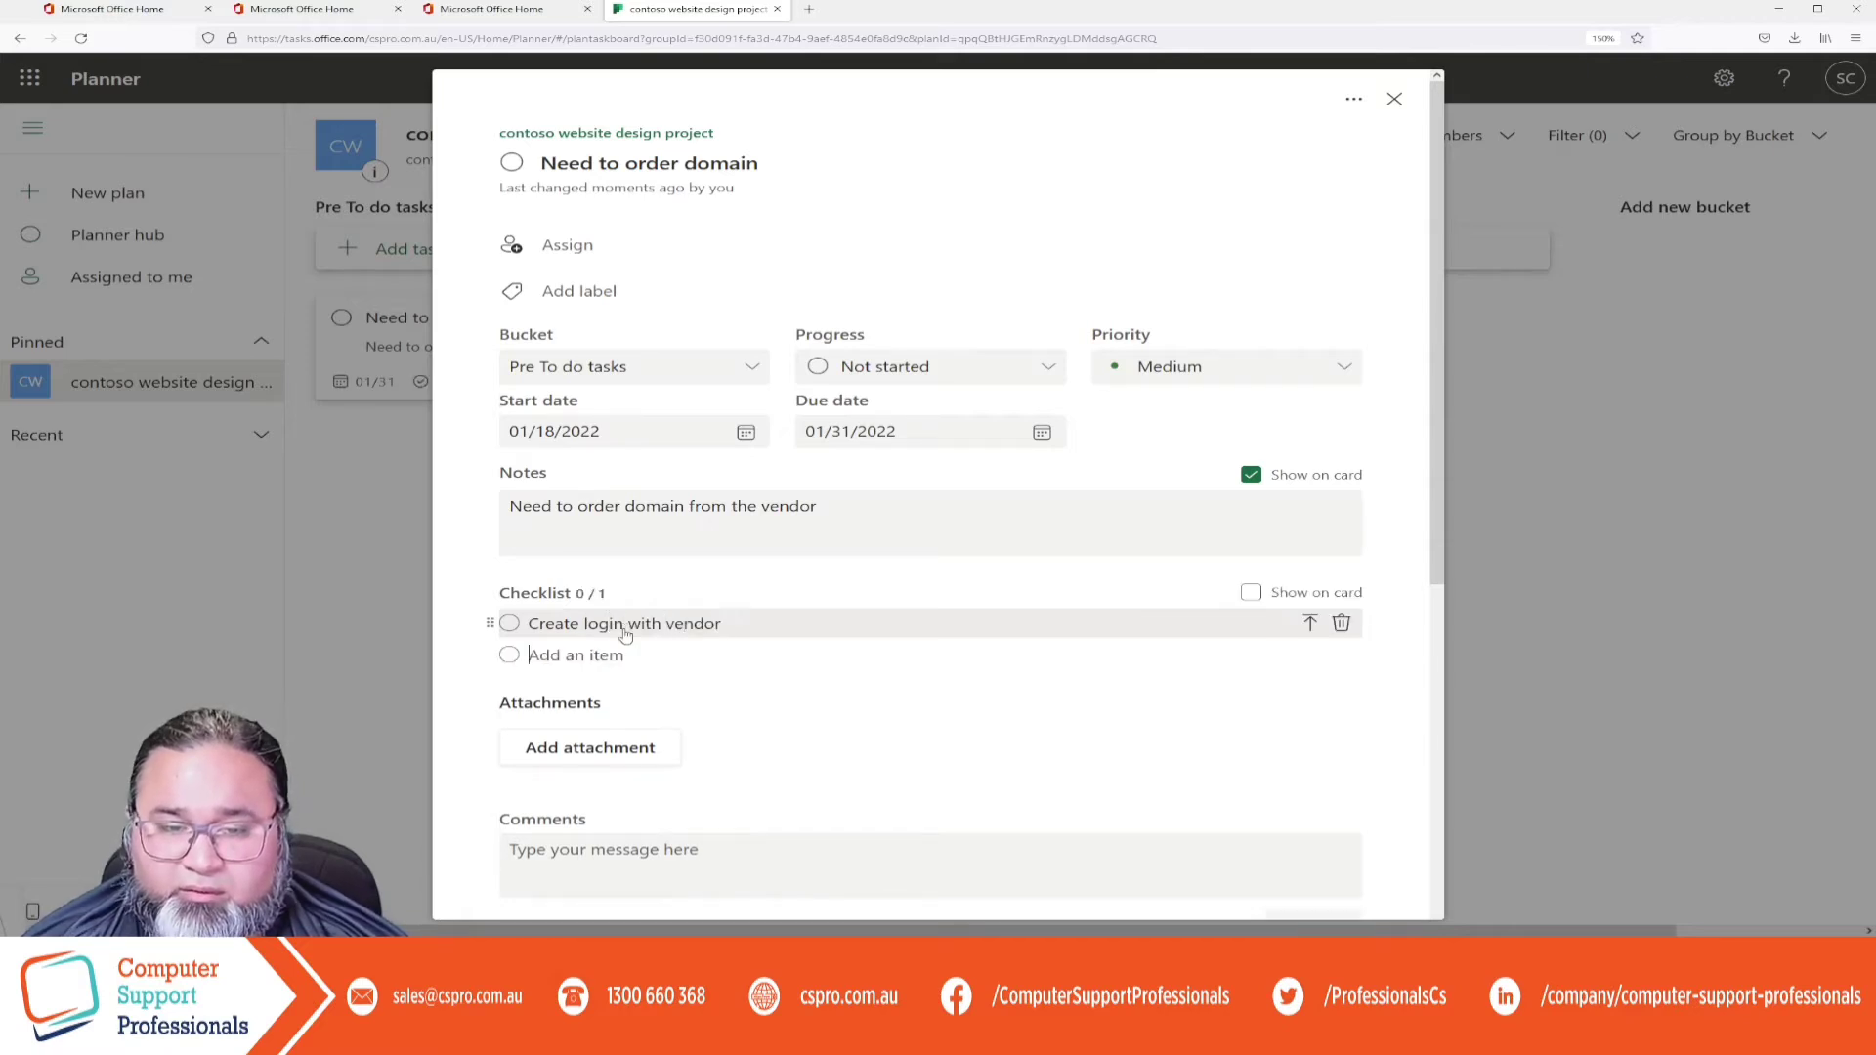
# Add a second checklist item reading "add creditcard to the vendor account".
pyautogui.write('add cred')
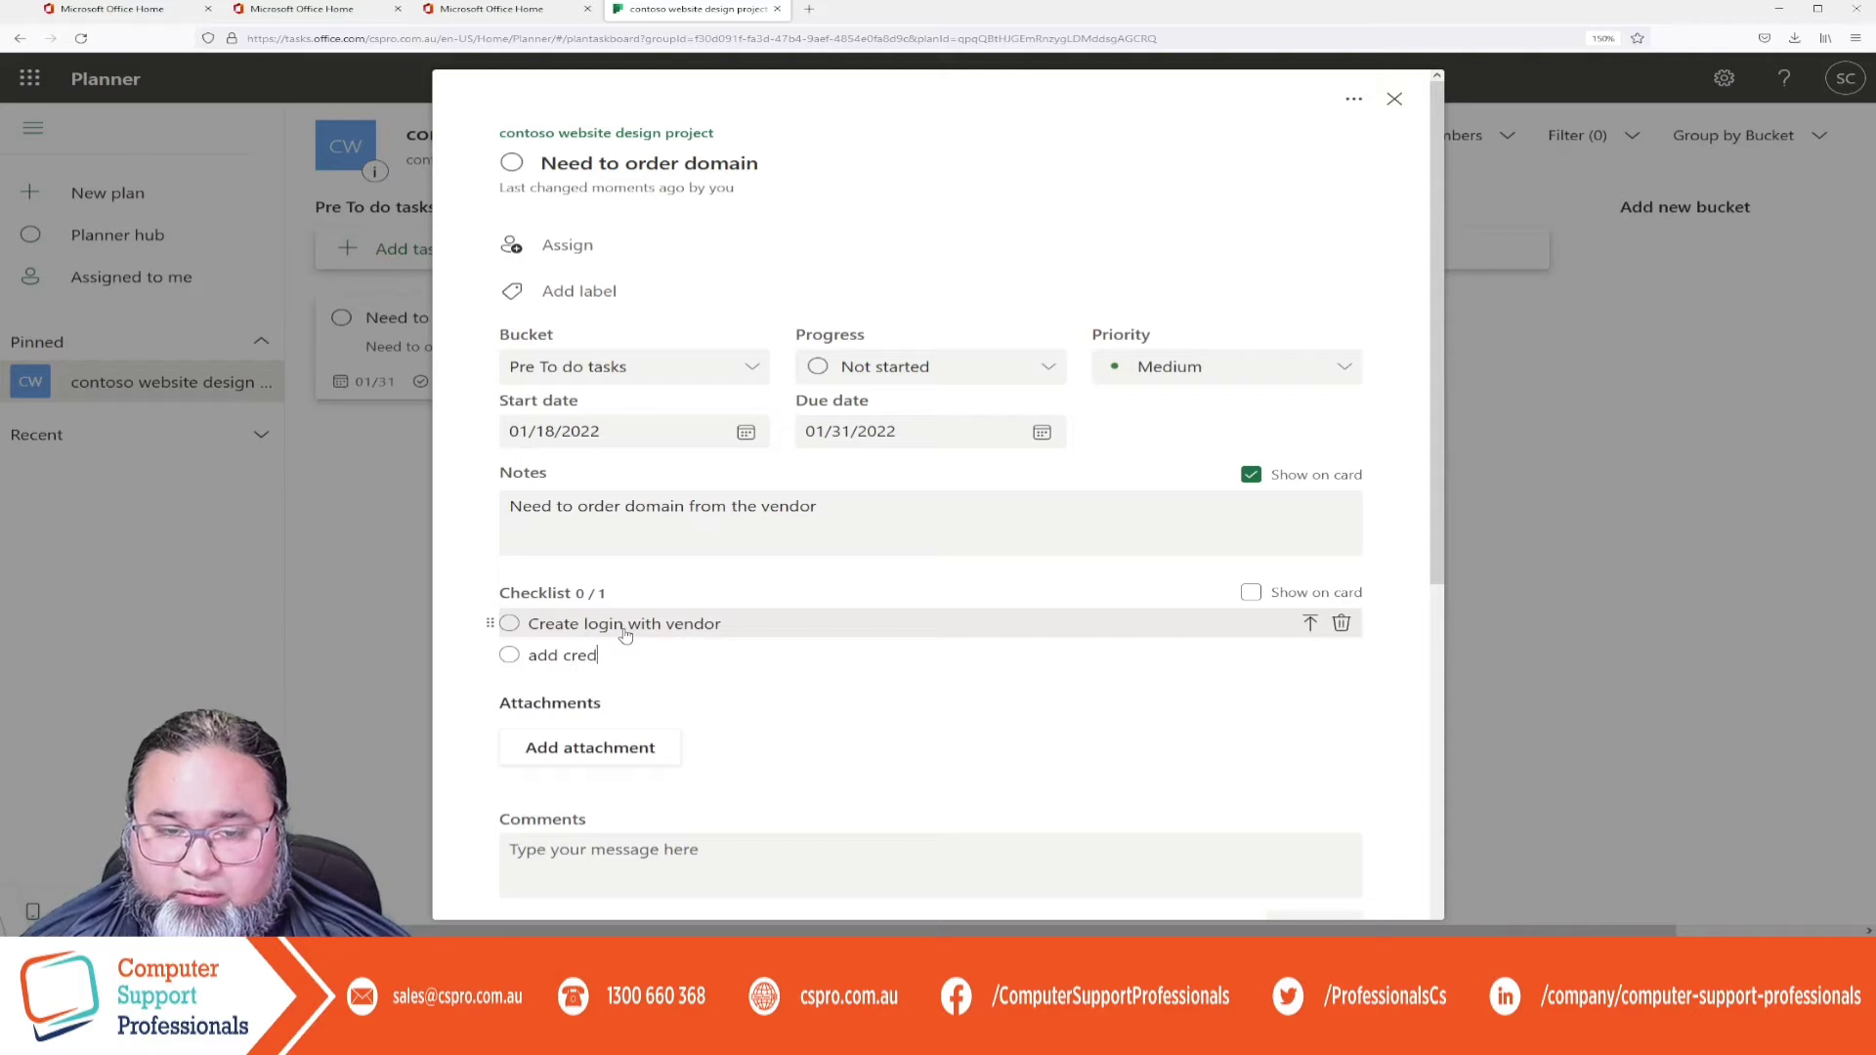
pyautogui.write('itcard ')
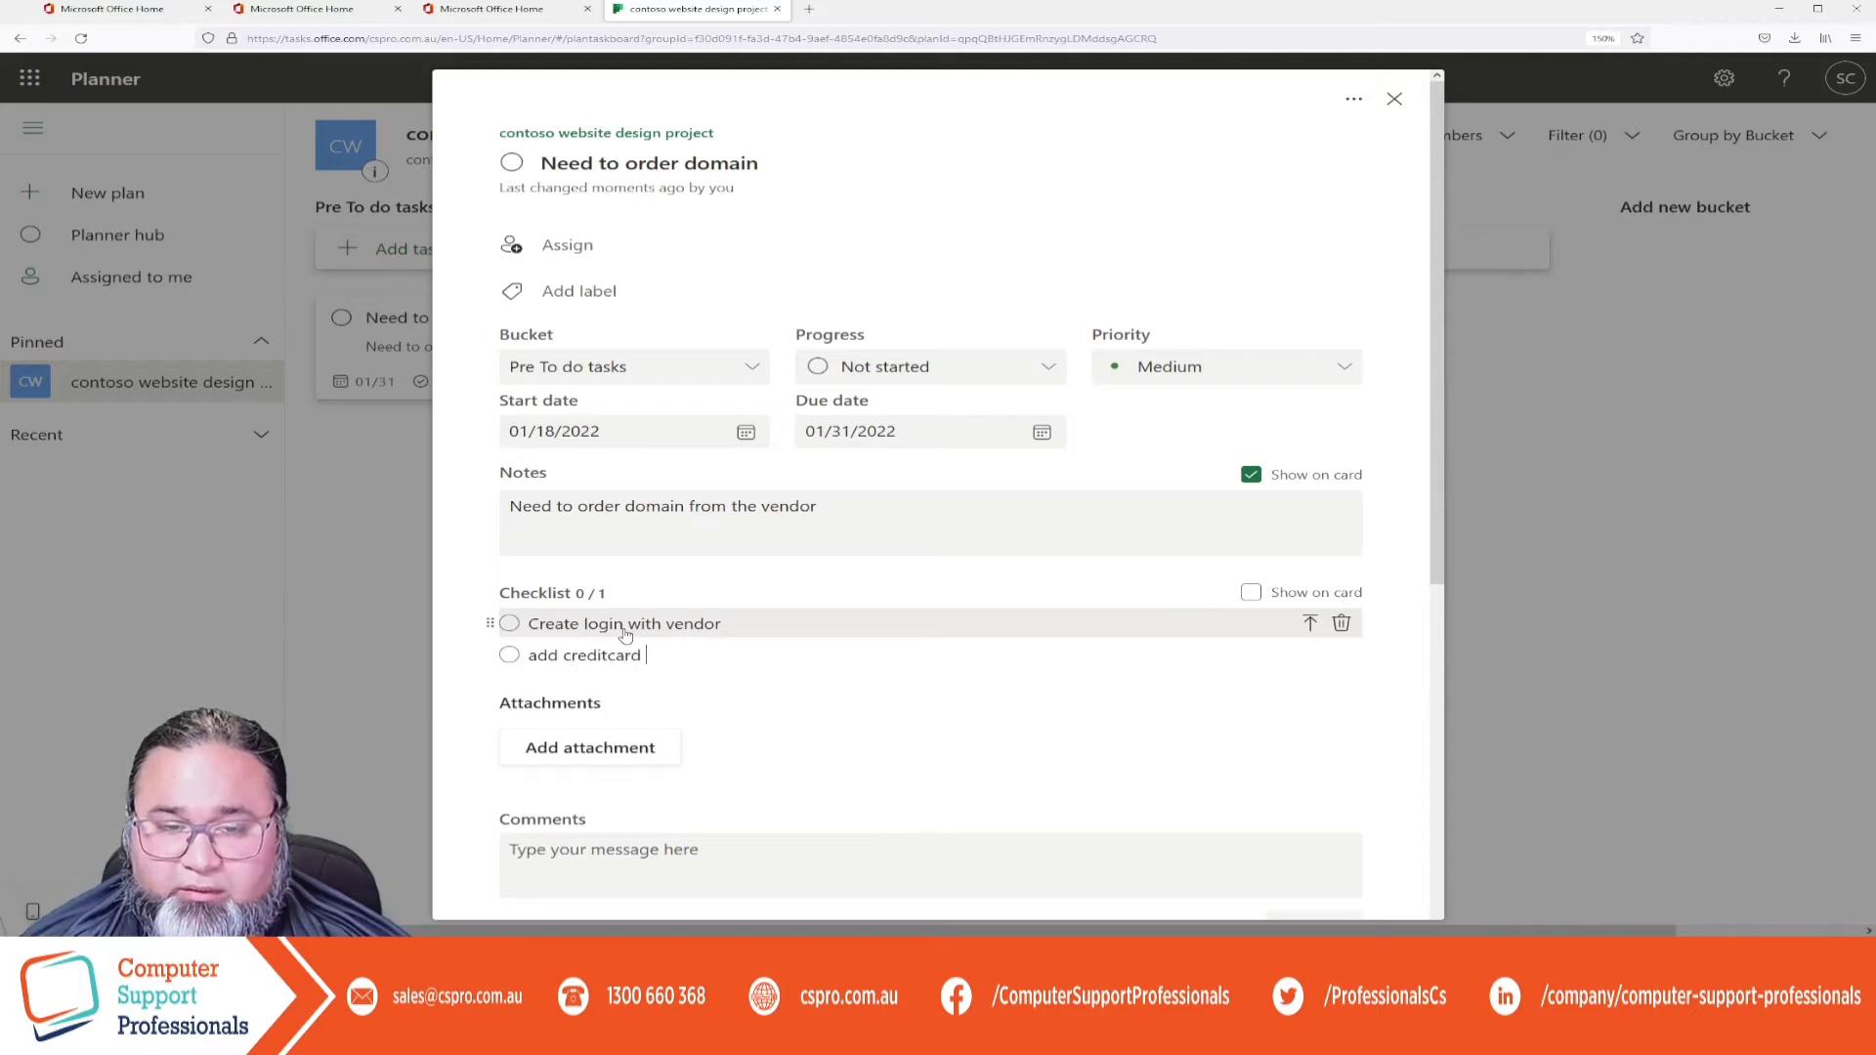
pyautogui.write('to the vendor ac')
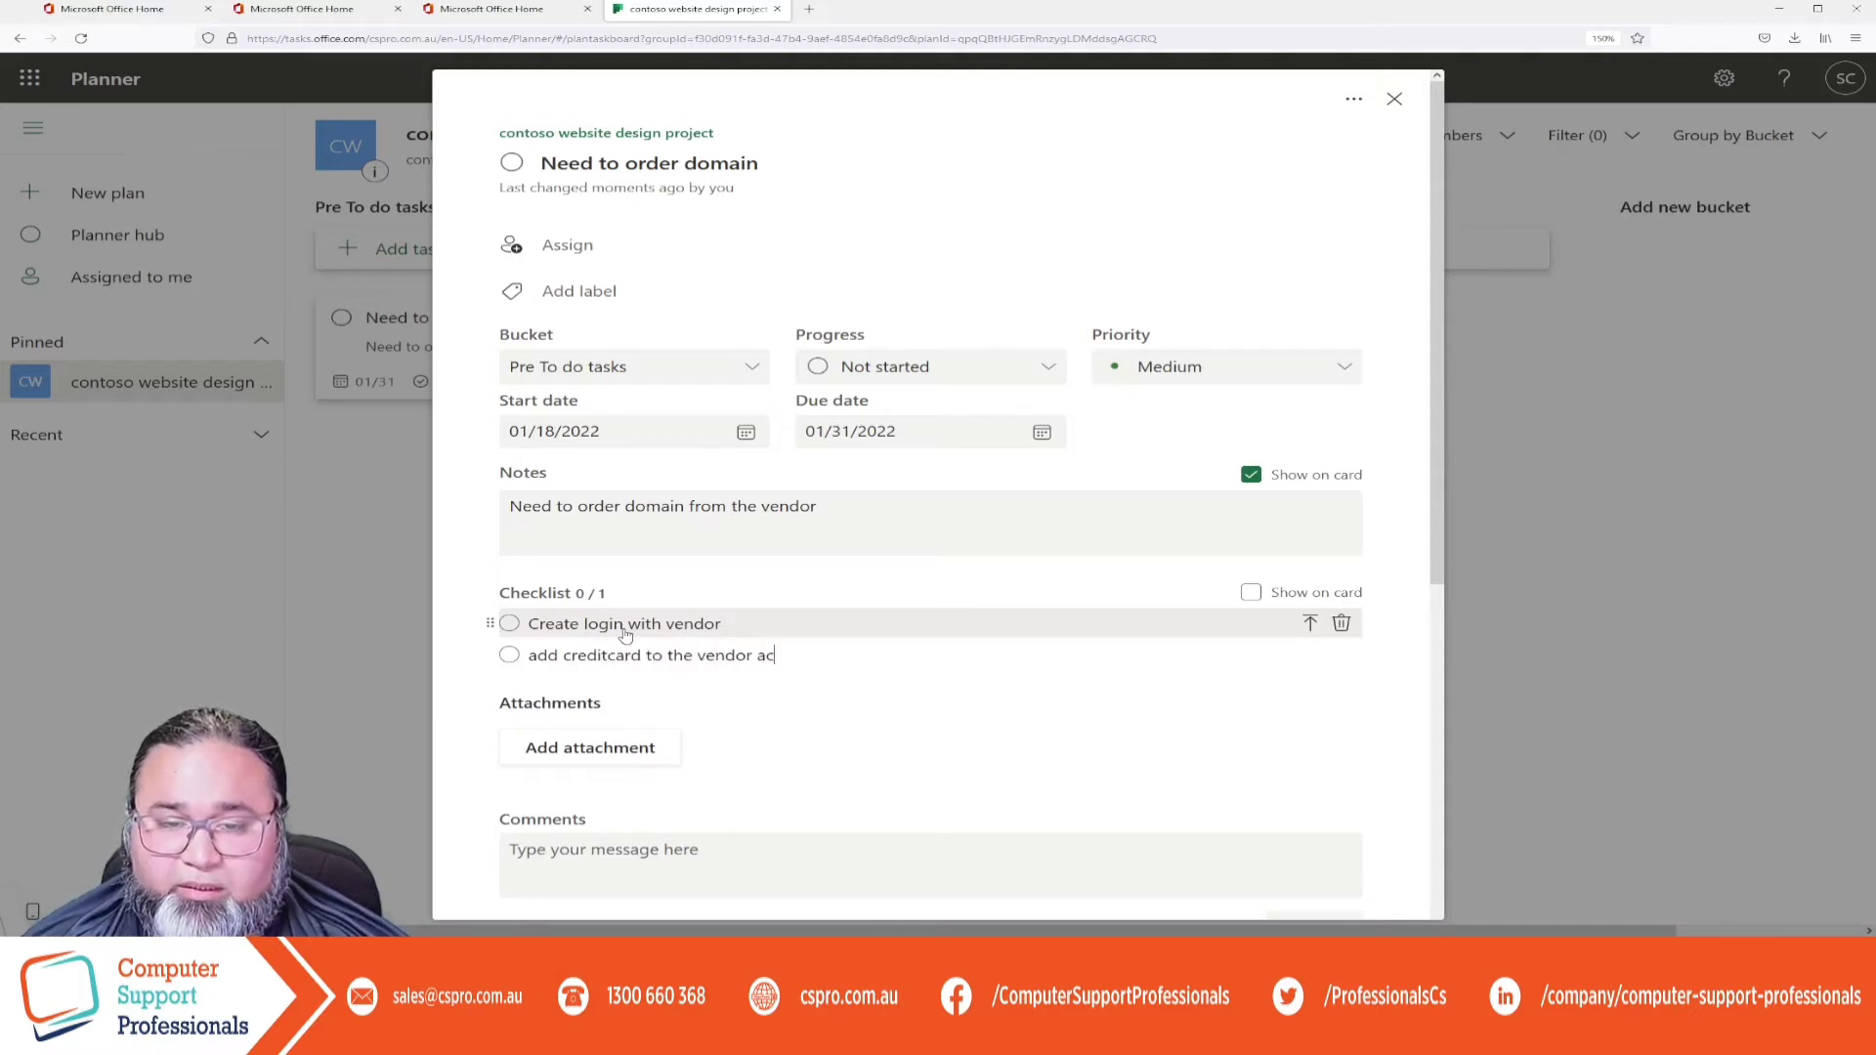
pyautogui.write('count')
pyautogui.press('Return')
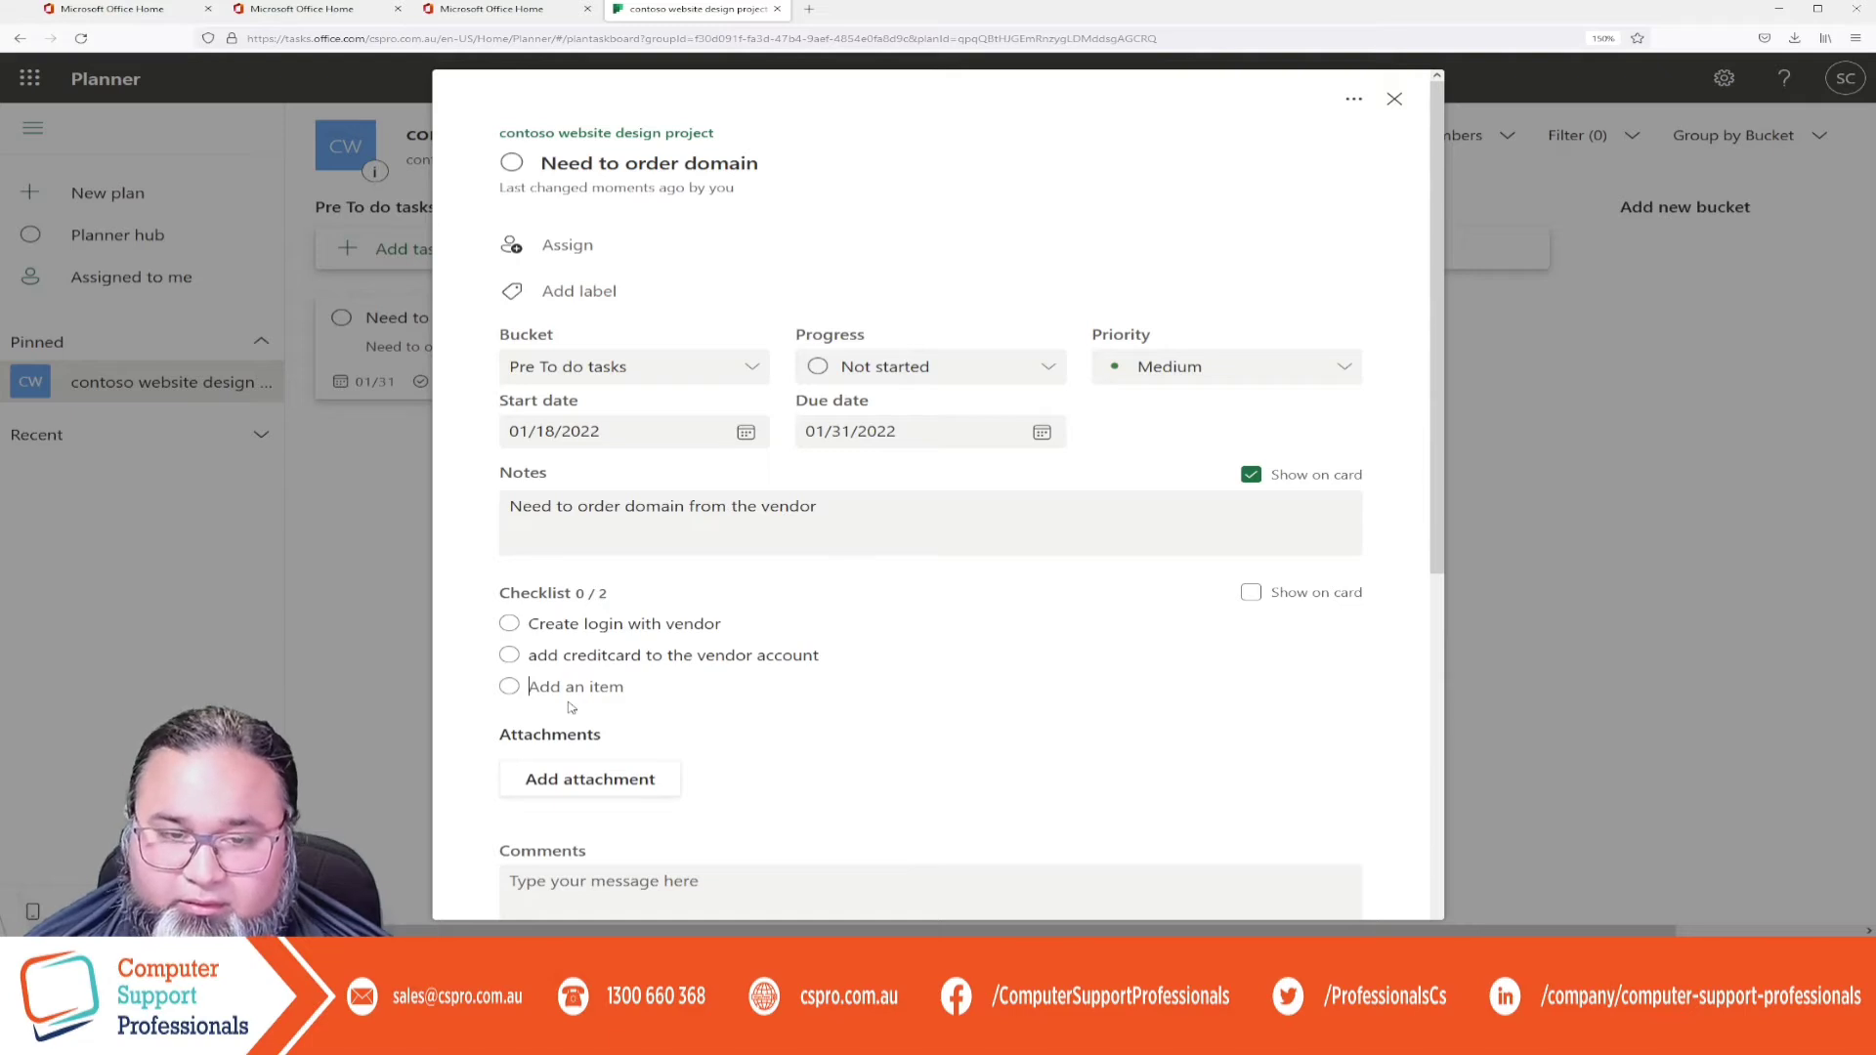
# Add a third checklist item reading "make sure your computer is virus free before you add your creditcard details".
pyautogui.write('make sure you')
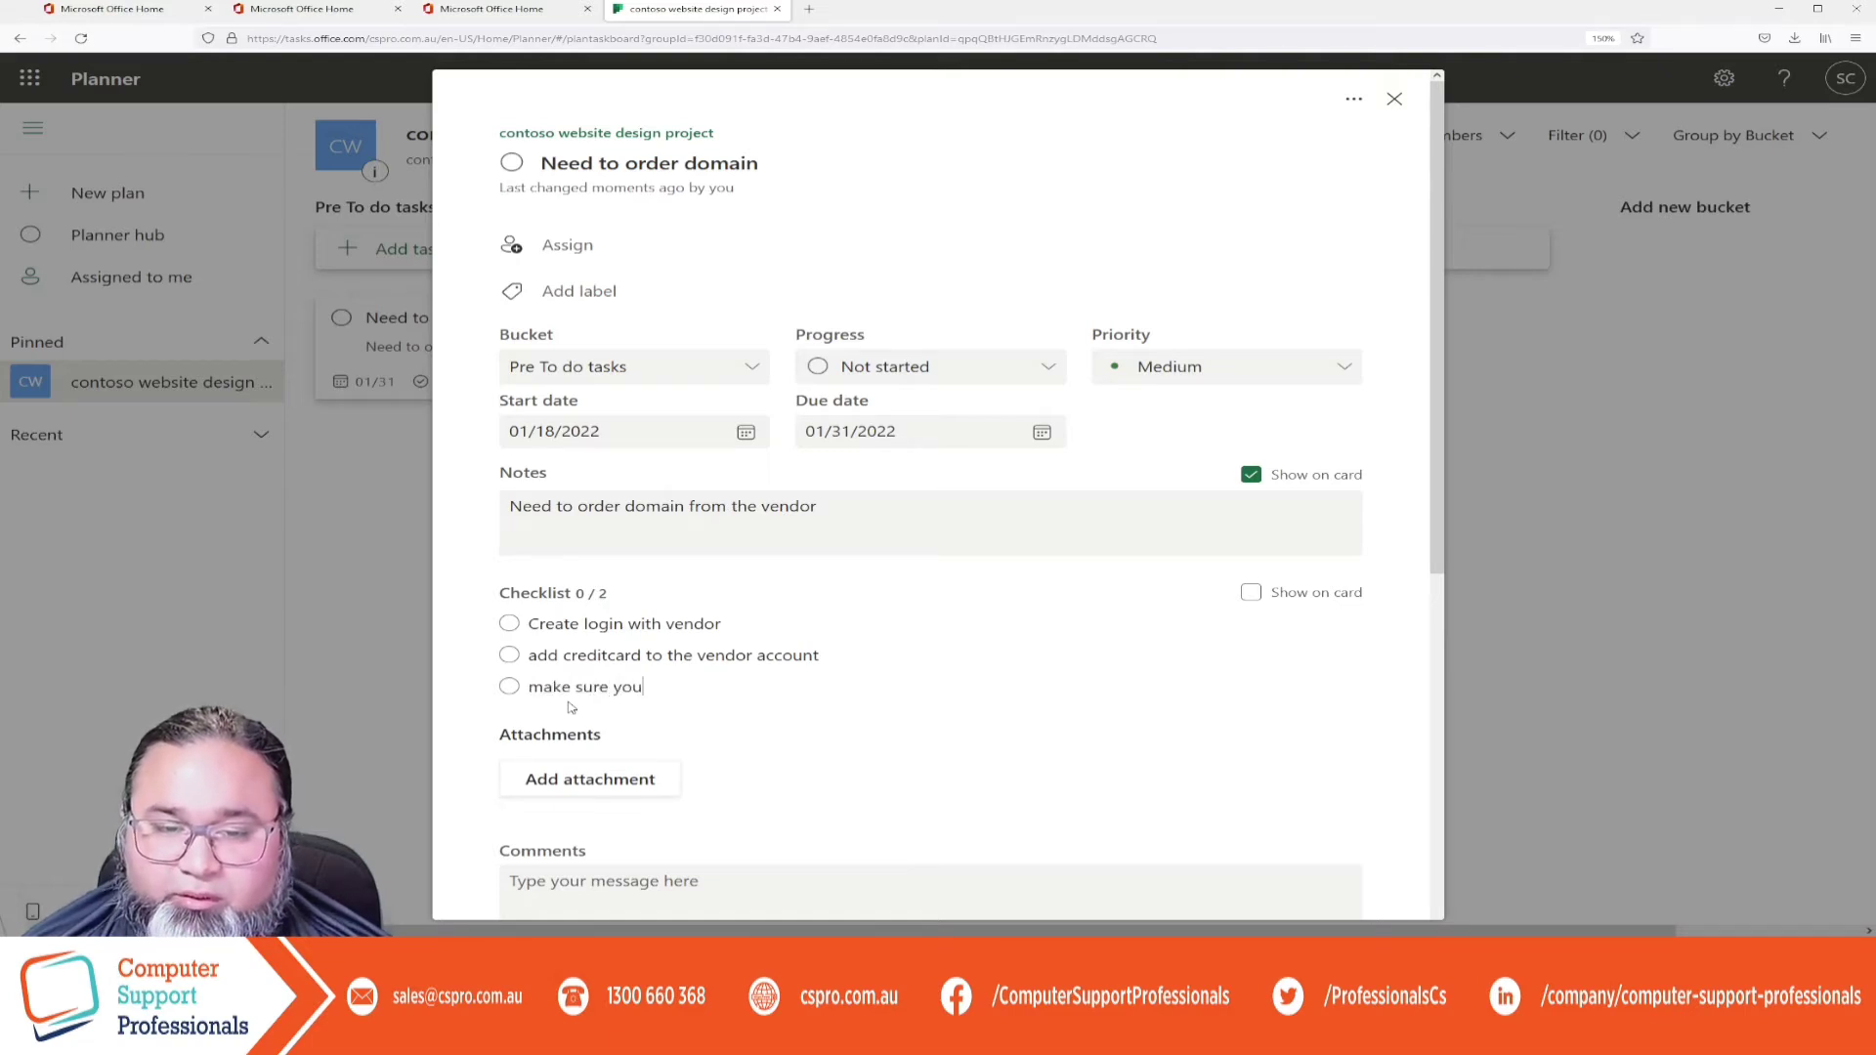
pyautogui.write('r computer is up')
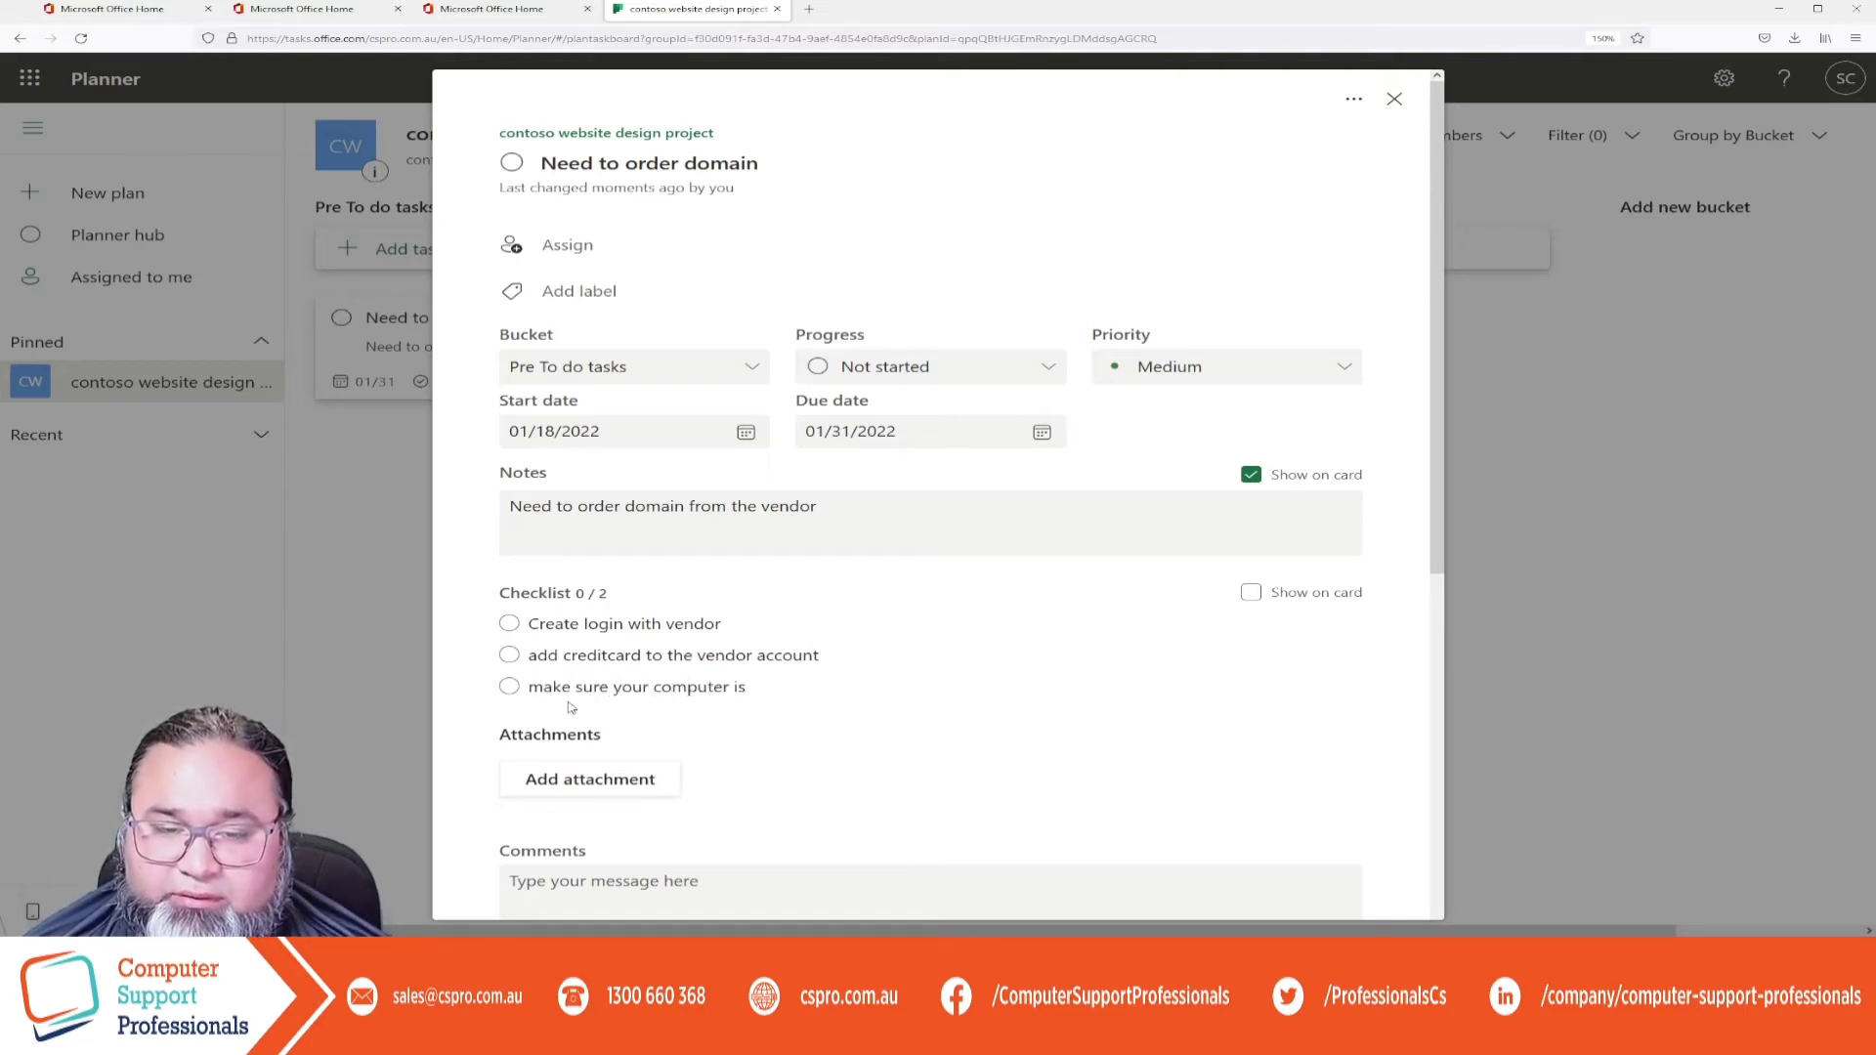
pyautogui.press('BackSpace')
pyautogui.press('BackSpace')
pyautogui.write('ciru')
pyautogui.press('BackSpace')
pyautogui.press('BackSpace')
pyautogui.press('BackSpace')
pyautogui.press('BackSpace')
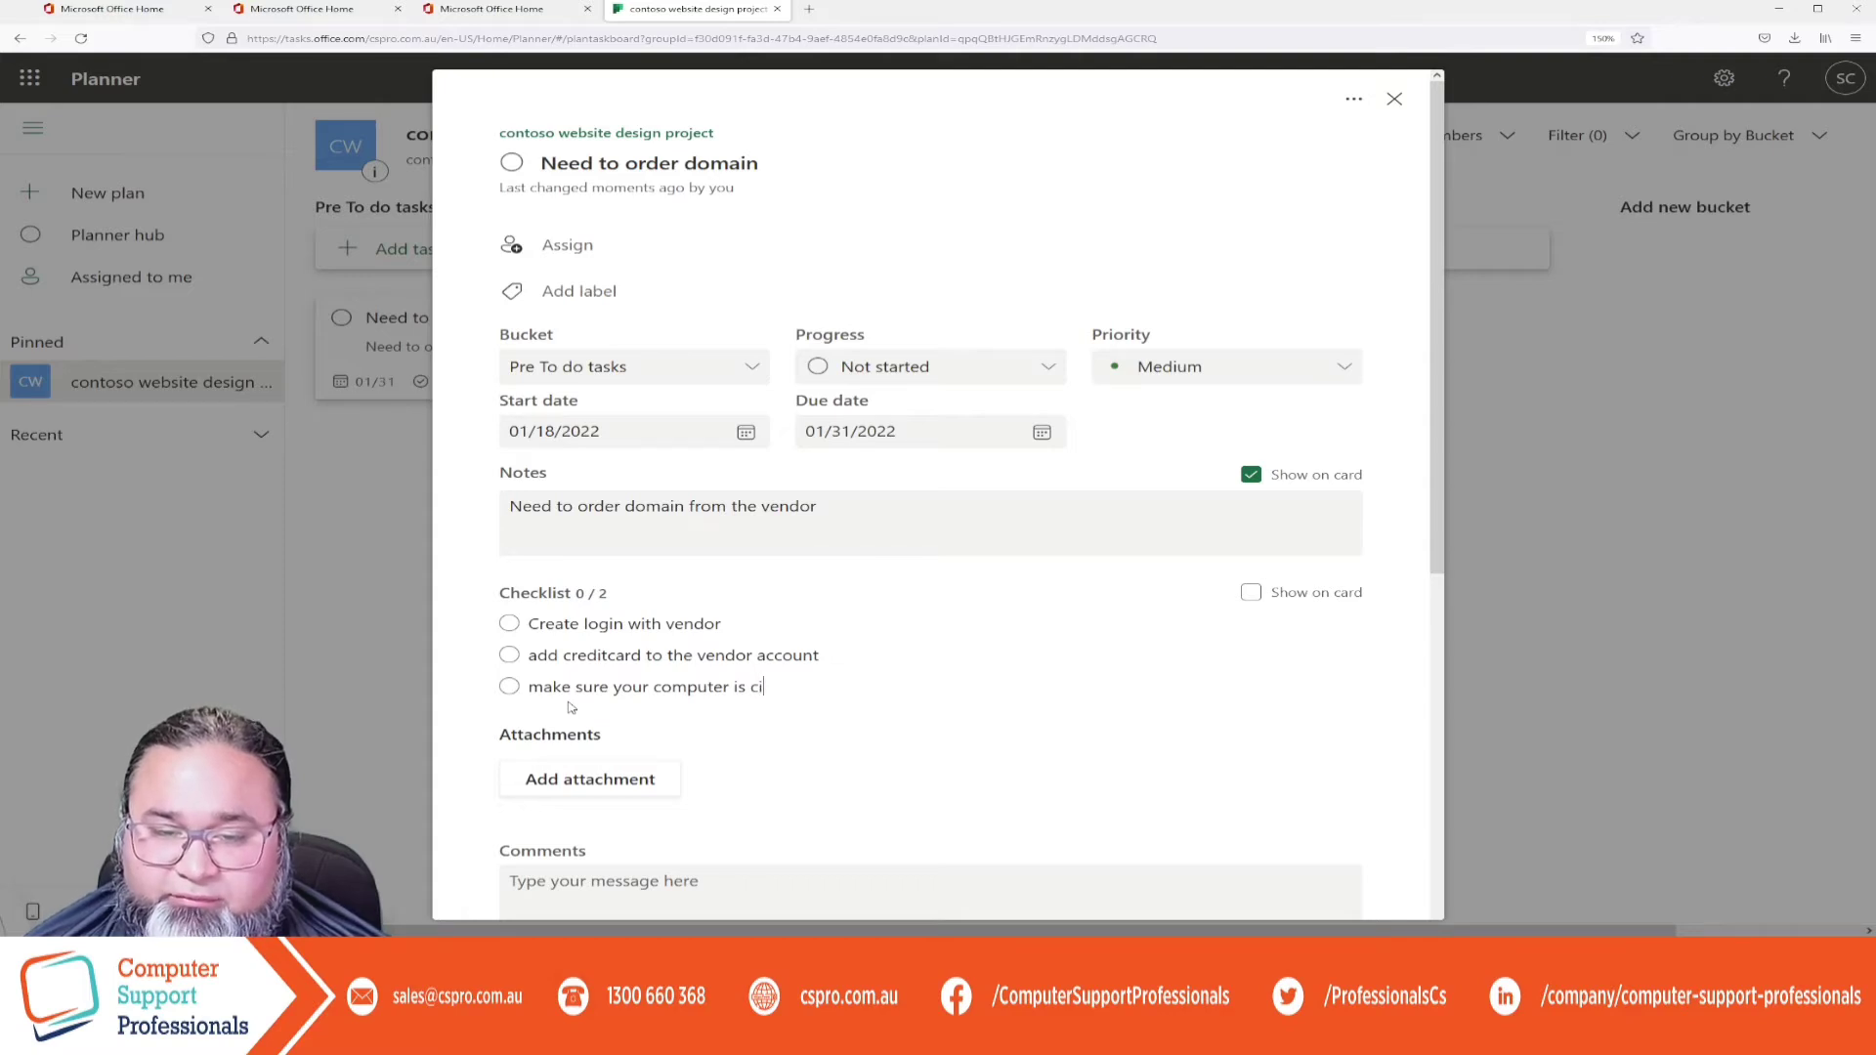
pyautogui.write('virus free ')
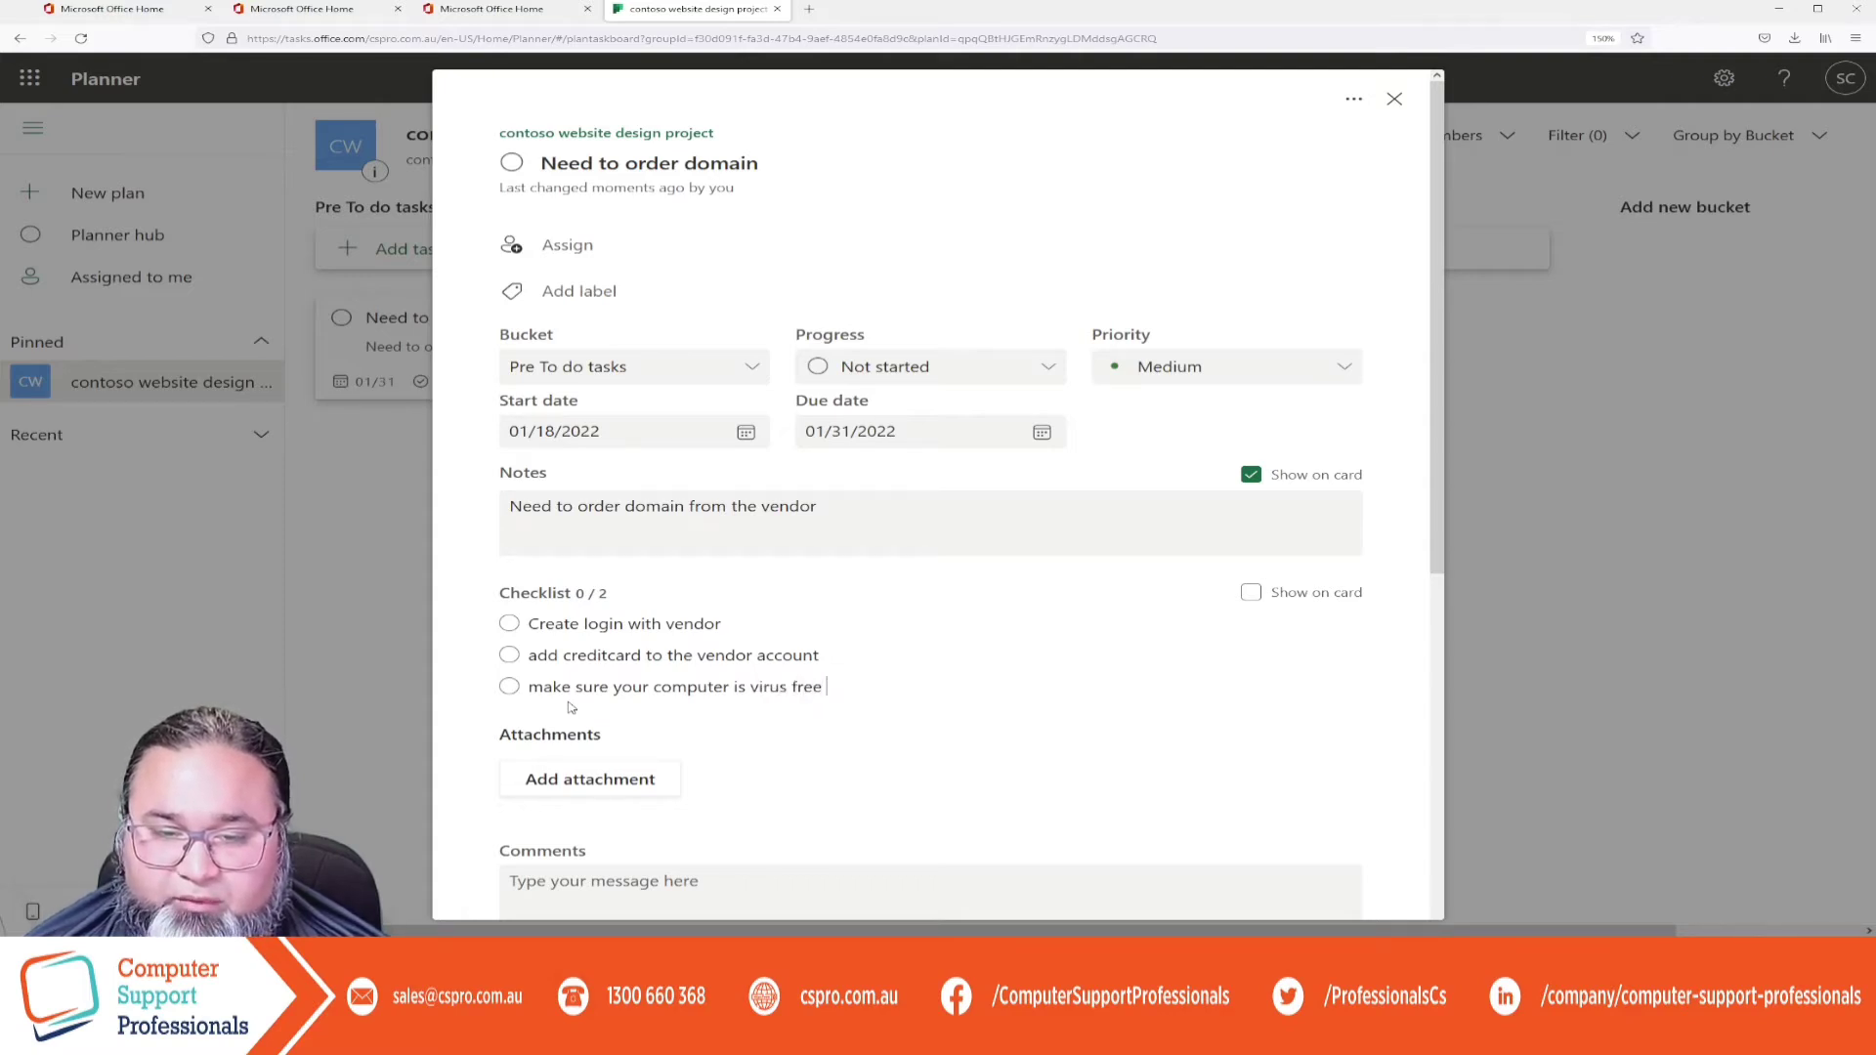
pyautogui.write('befor eyou')
pyautogui.press('BackSpace')
pyautogui.press('BackSpace')
pyautogui.press('BackSpace')
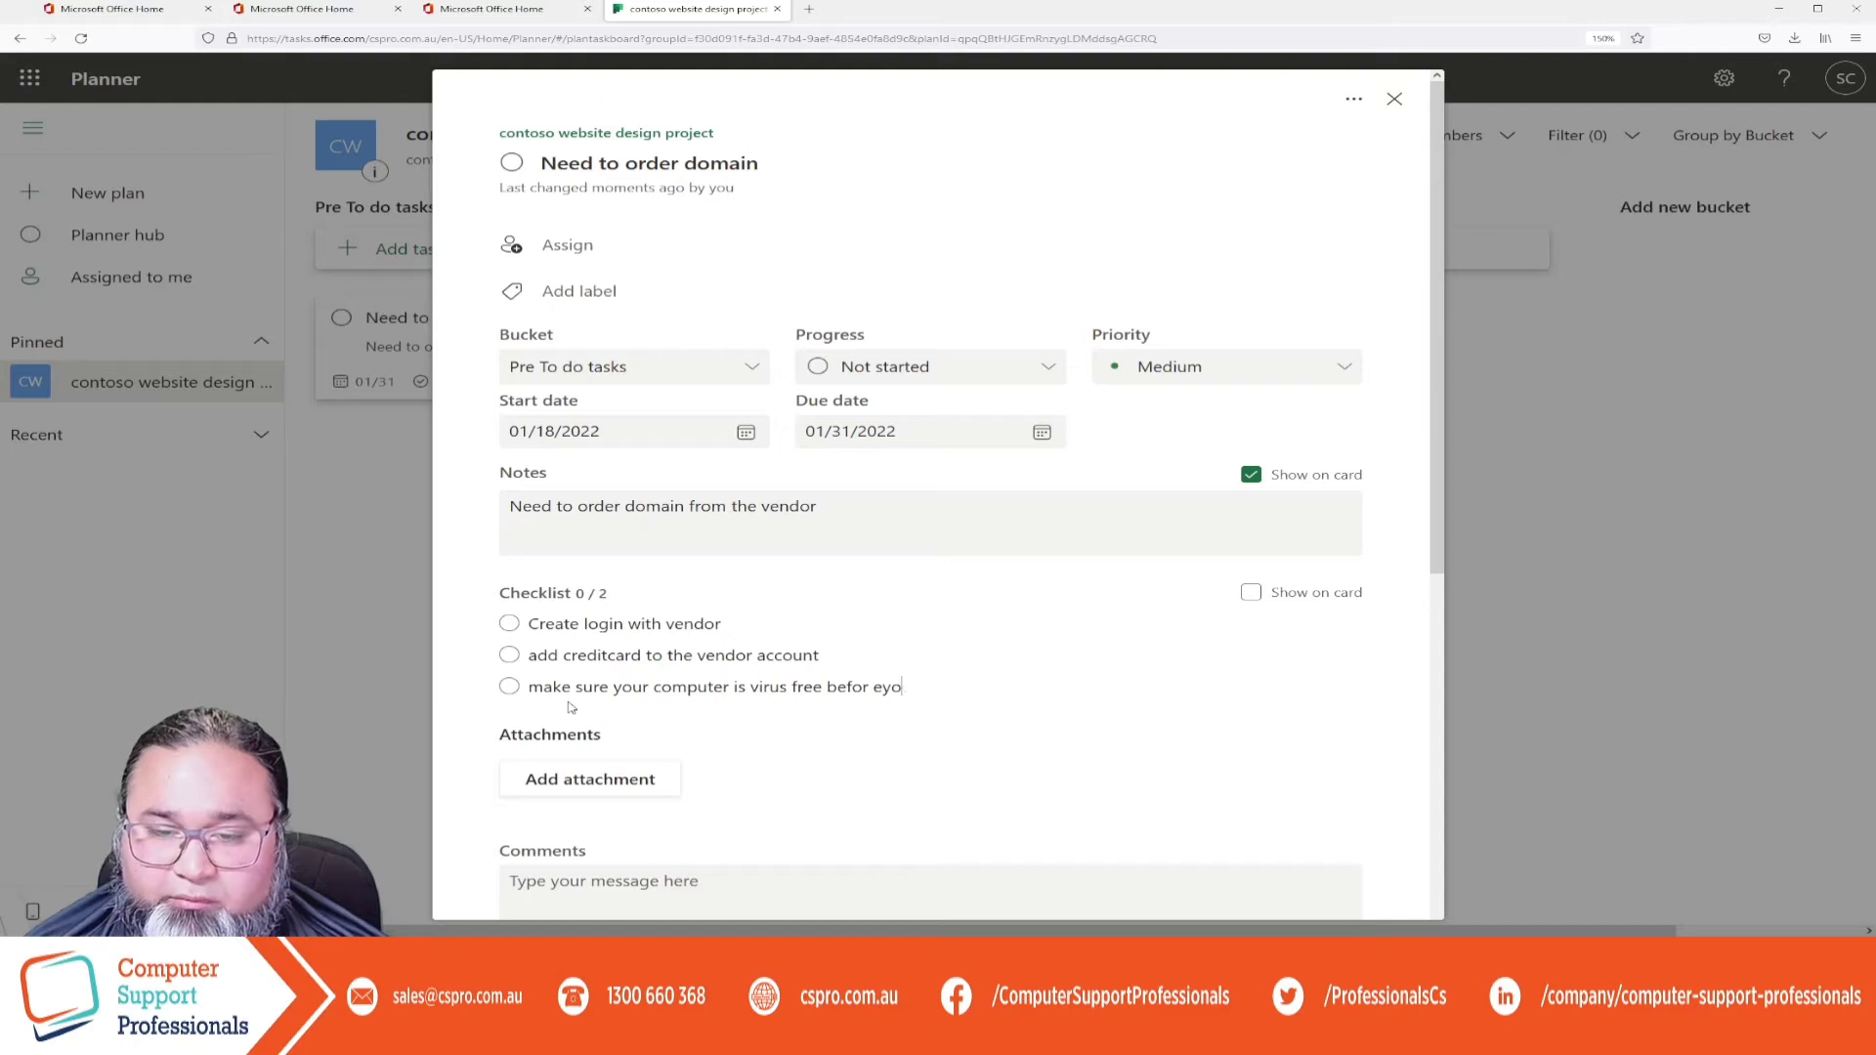
pyautogui.write('re ')
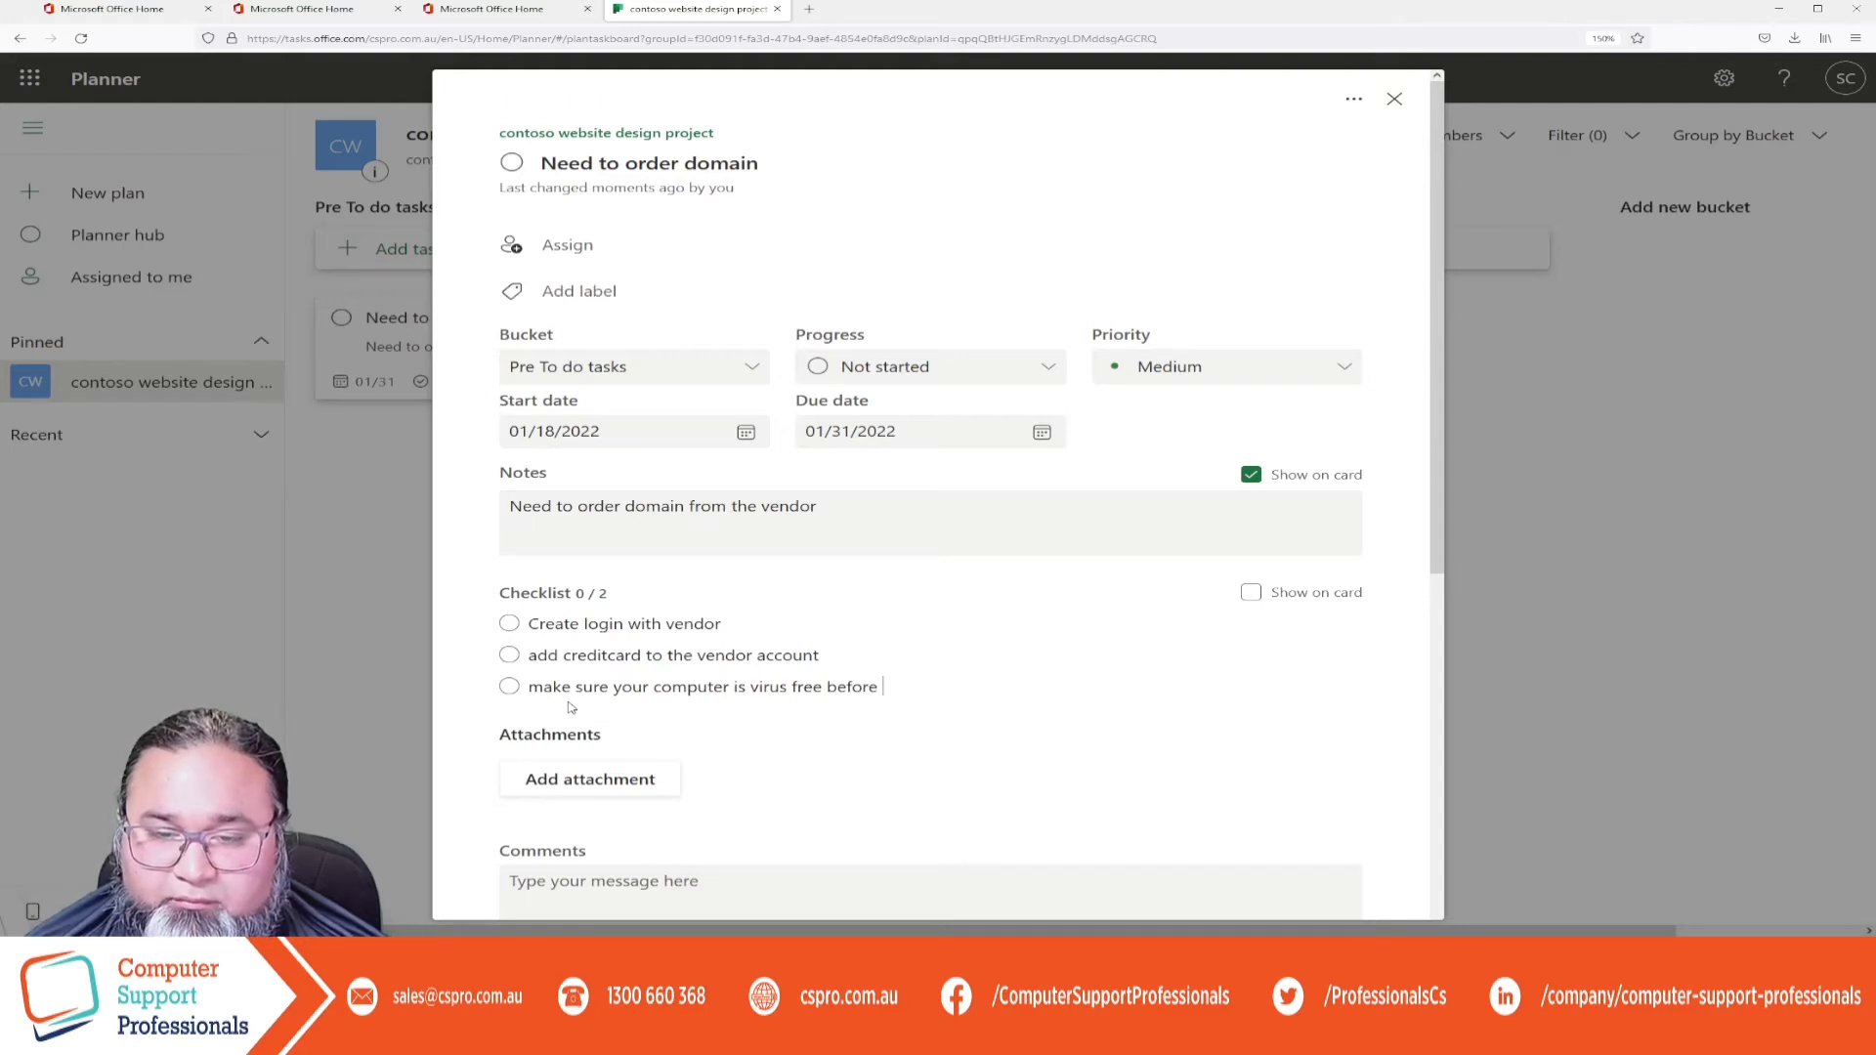
pyautogui.write('you lo')
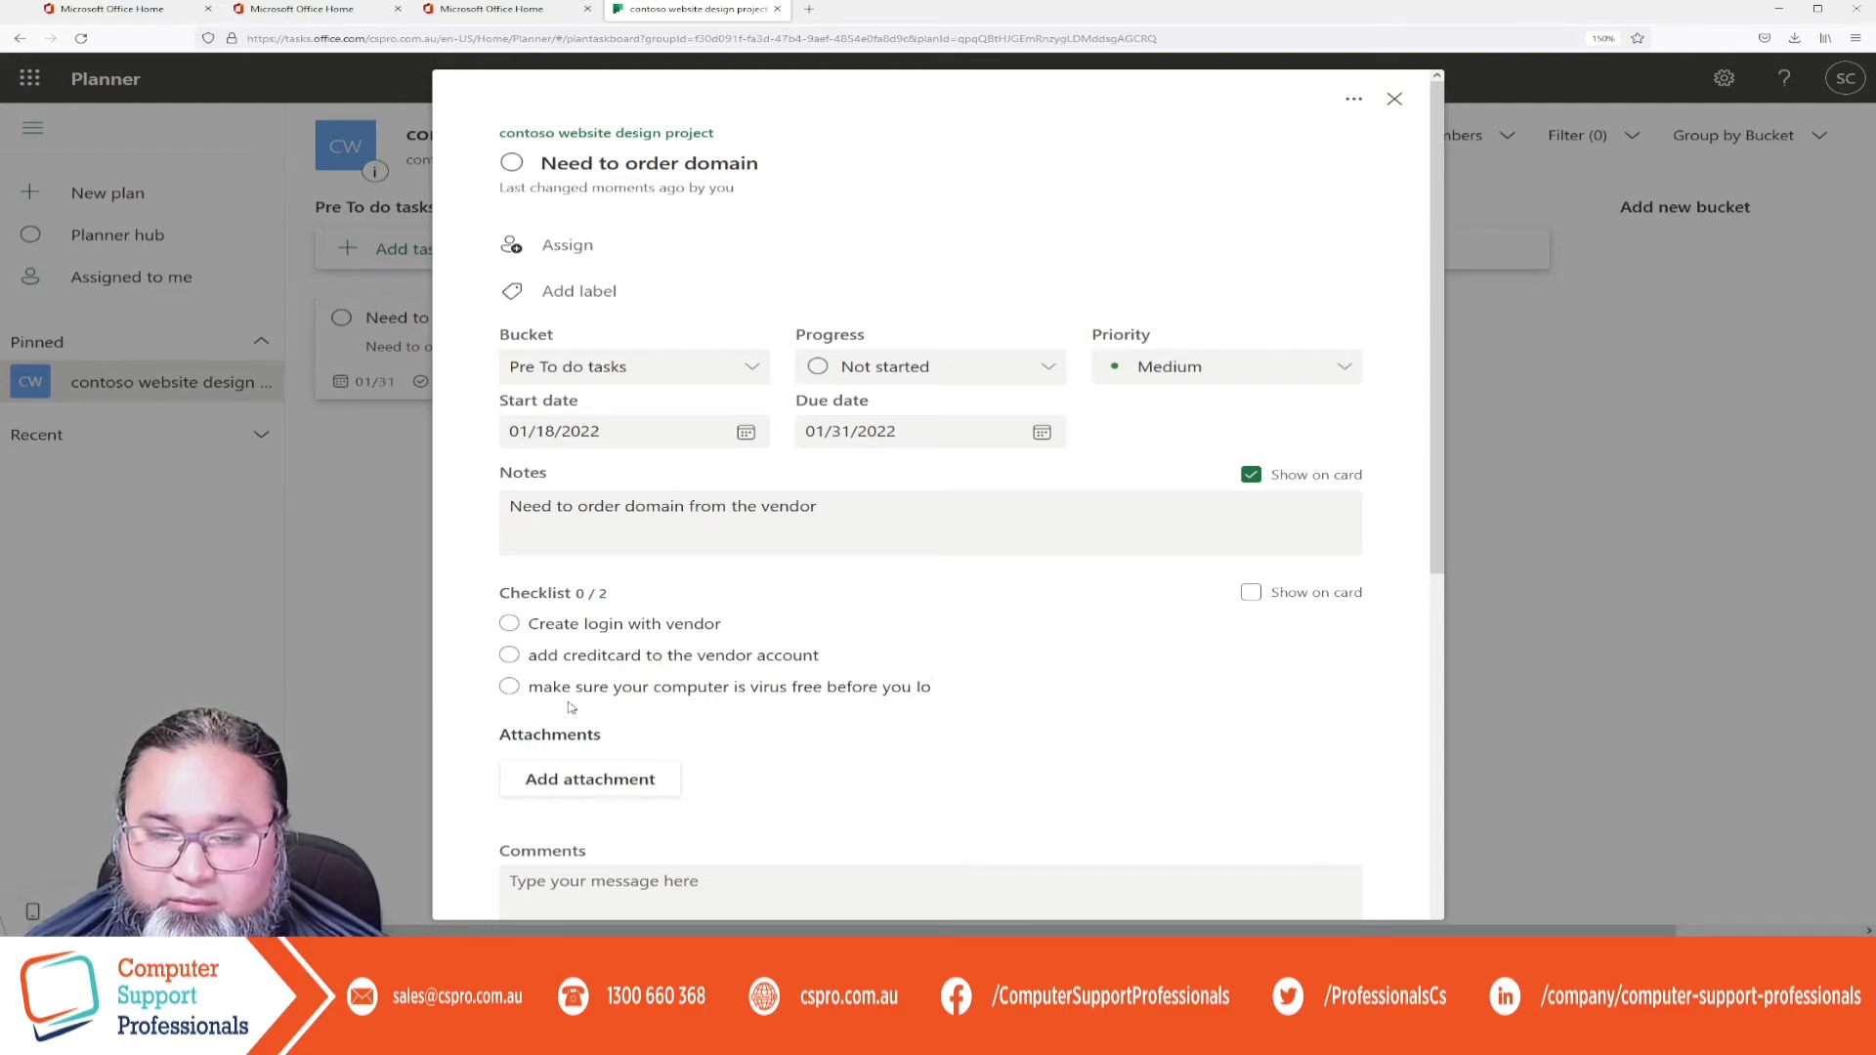
pyautogui.press('BackSpace')
pyautogui.press('BackSpace')
pyautogui.write('add your')
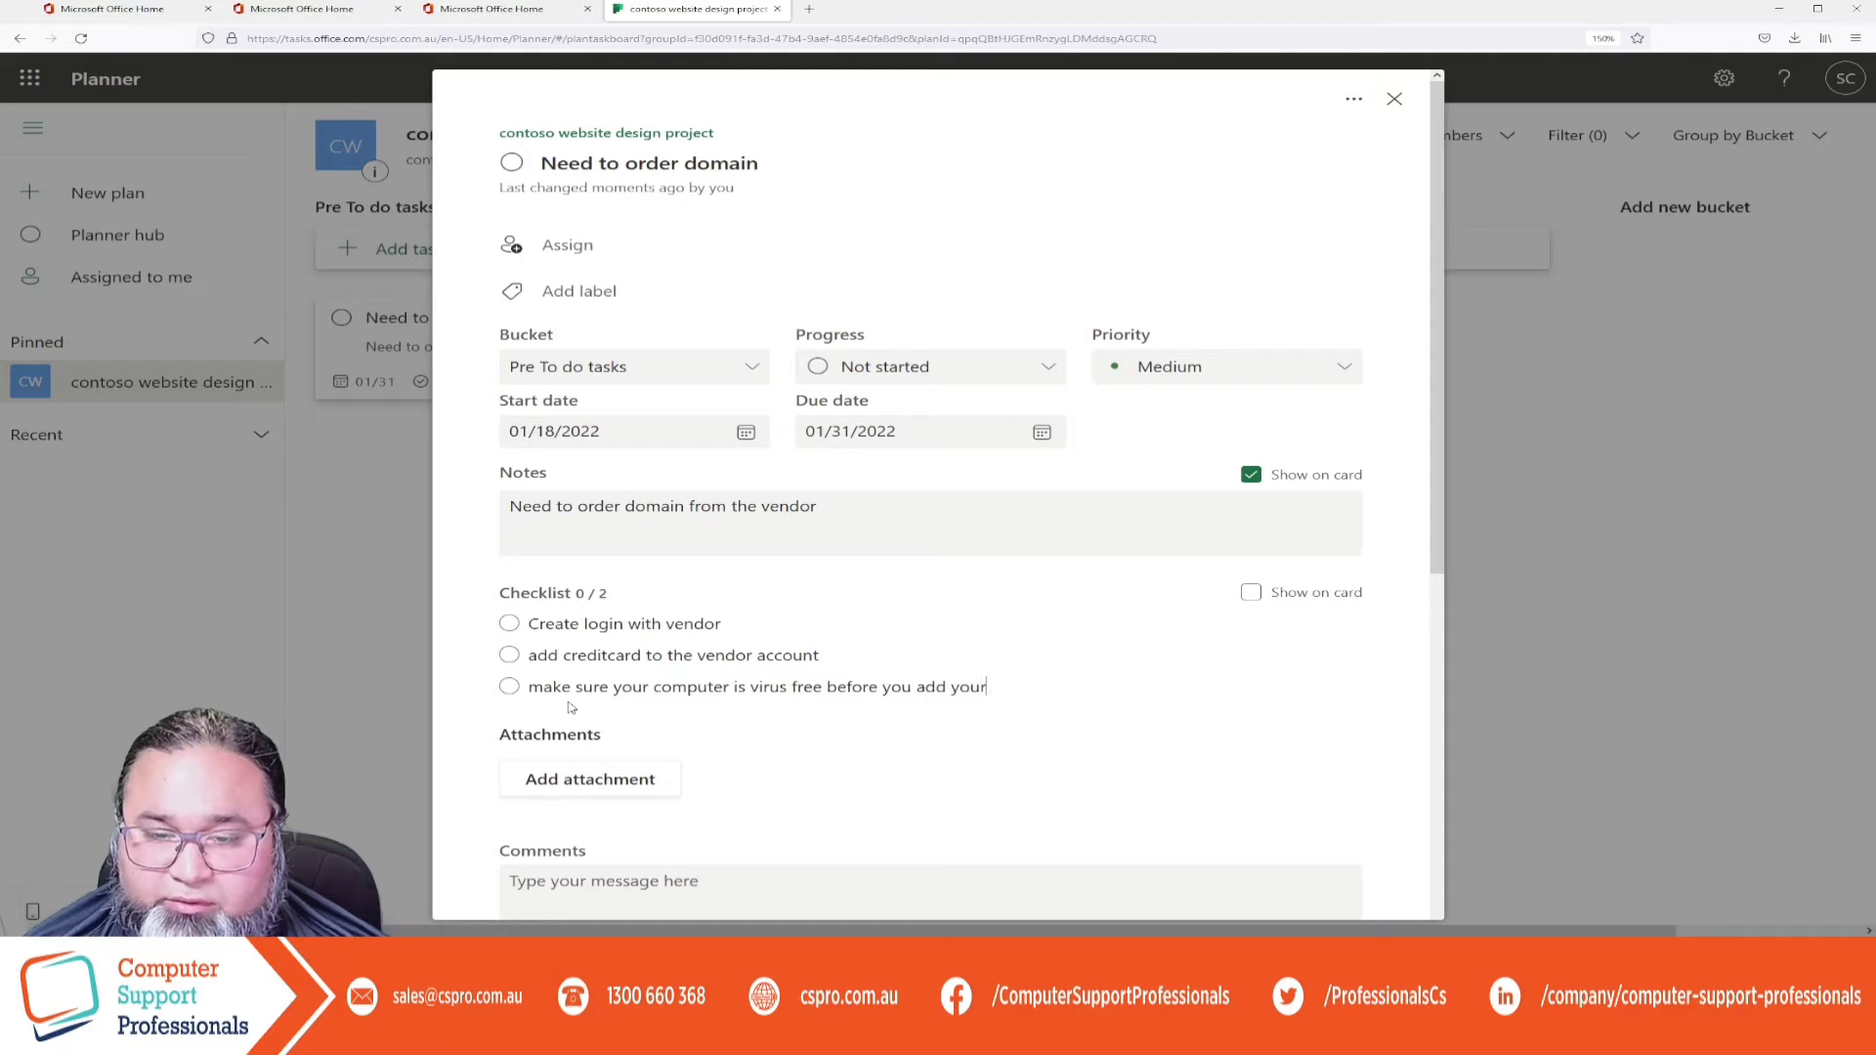
pyautogui.write(' credit car')
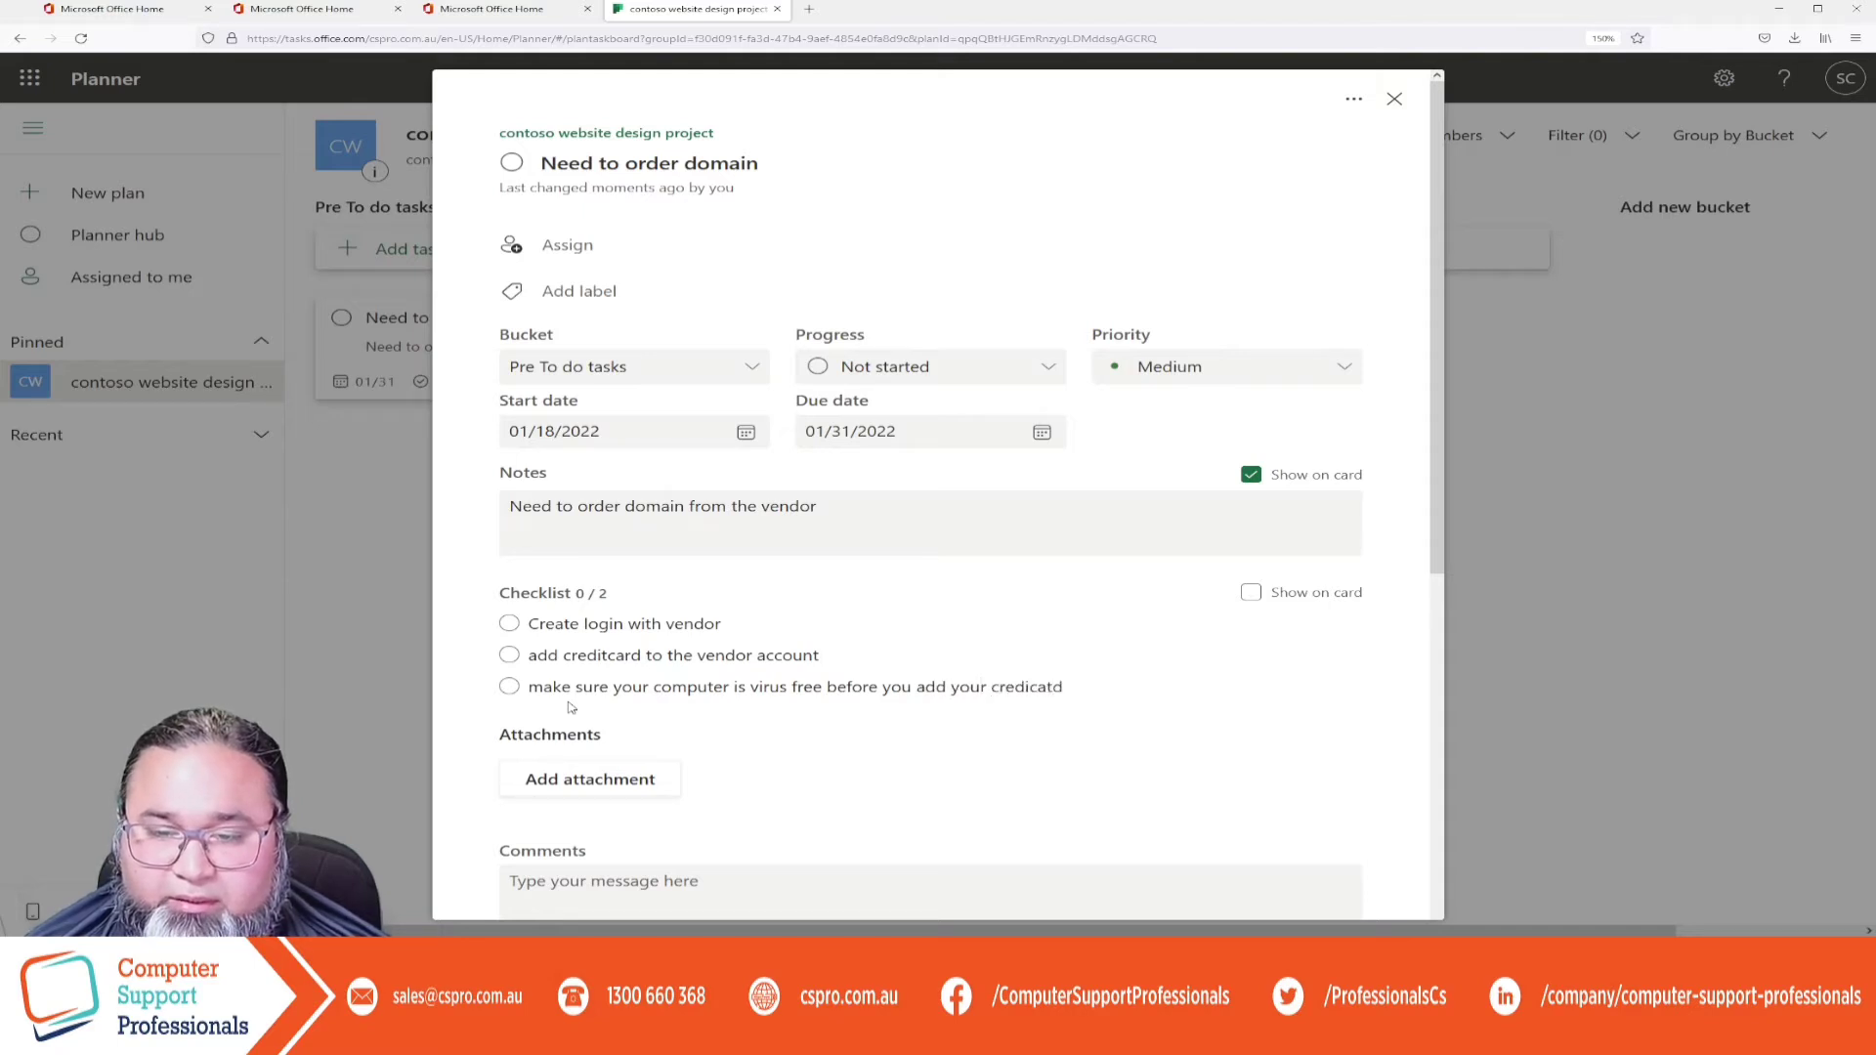
pyautogui.press('BackSpace')
pyautogui.press('BackSpace')
pyautogui.press('BackSpace')
pyautogui.press('BackSpace')
pyautogui.write('card details')
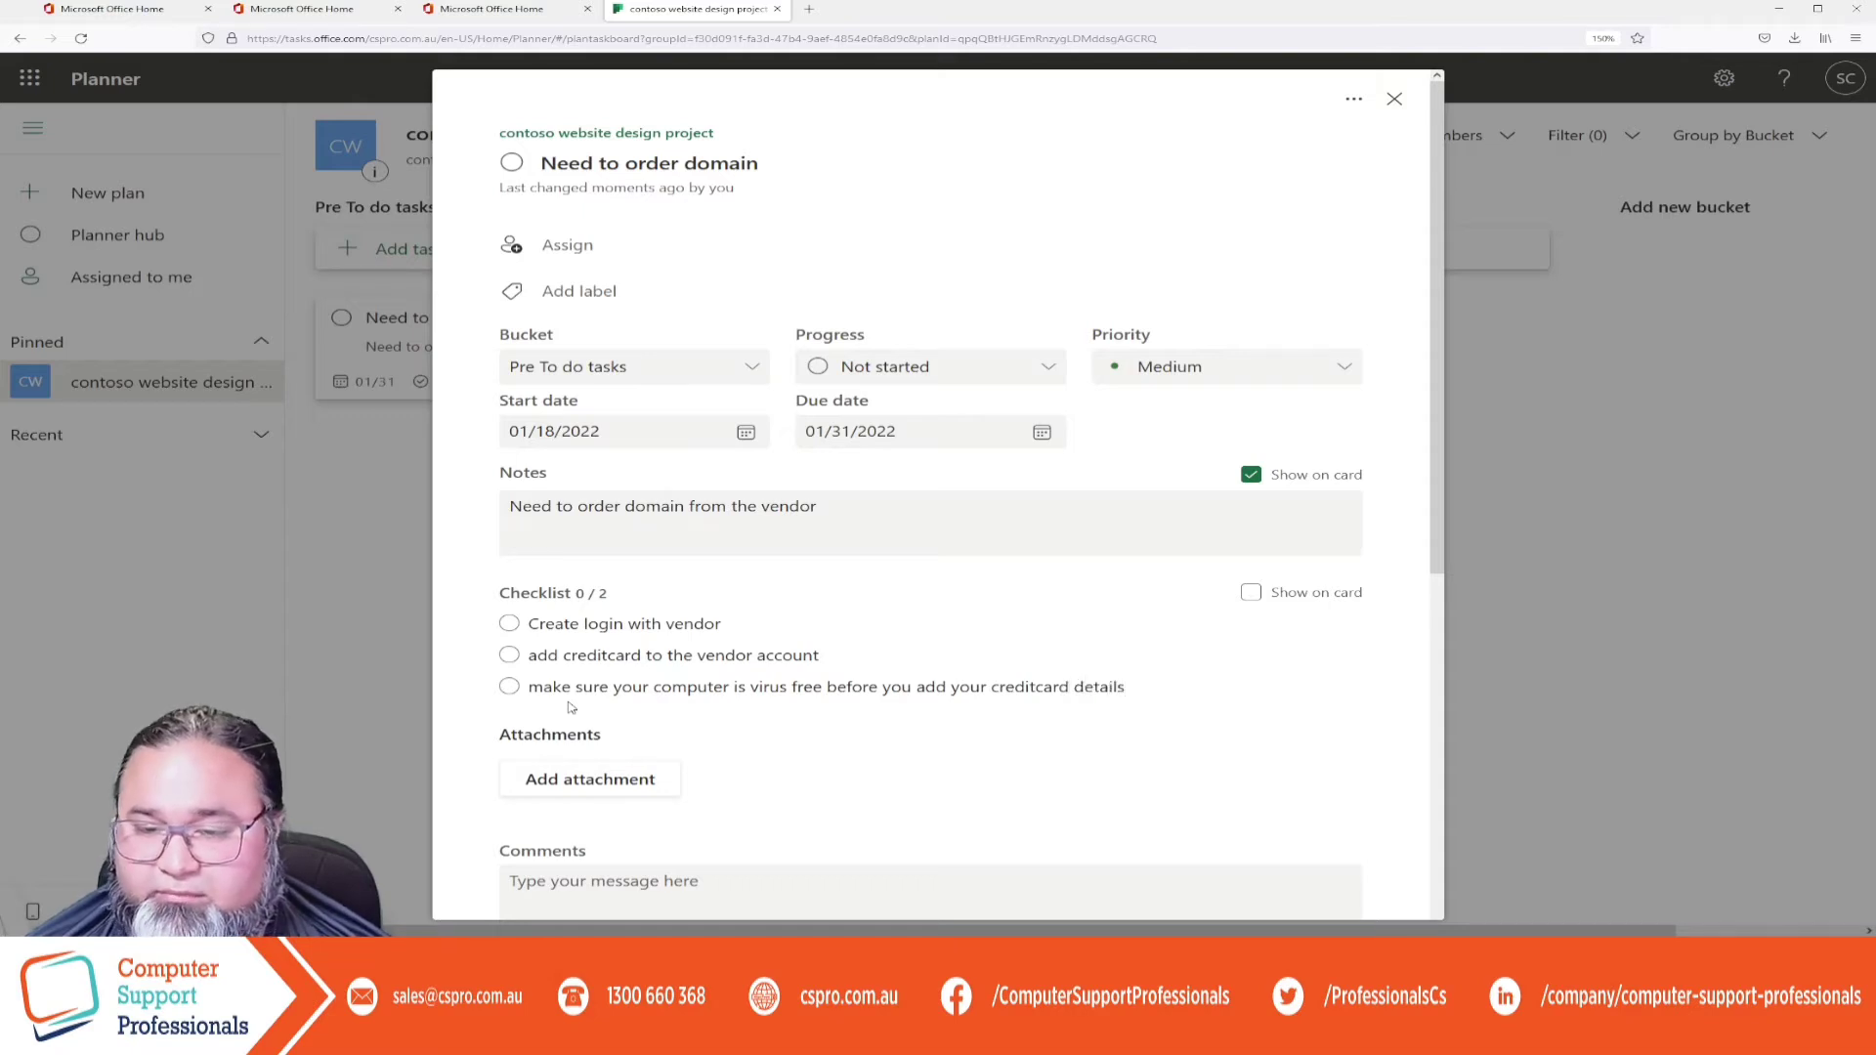
pyautogui.scroll(-2, 587, 708)
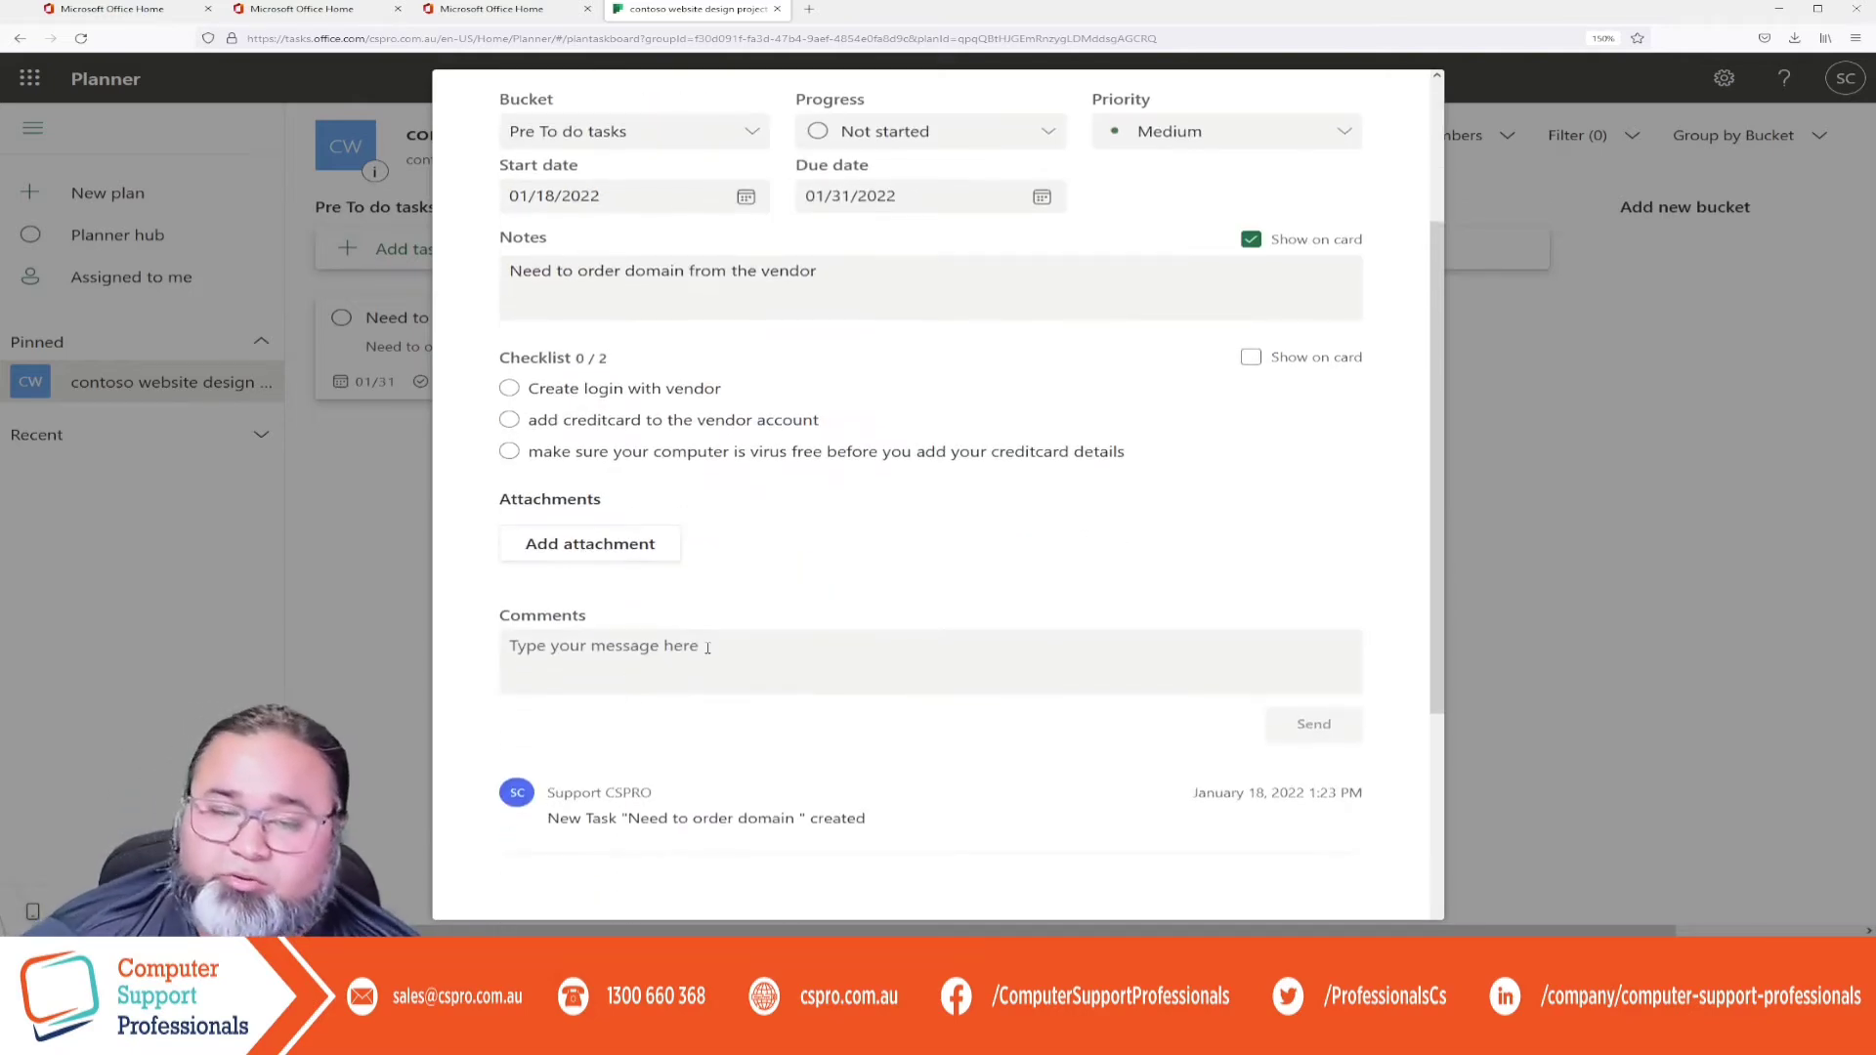
pyautogui.click(603, 548)
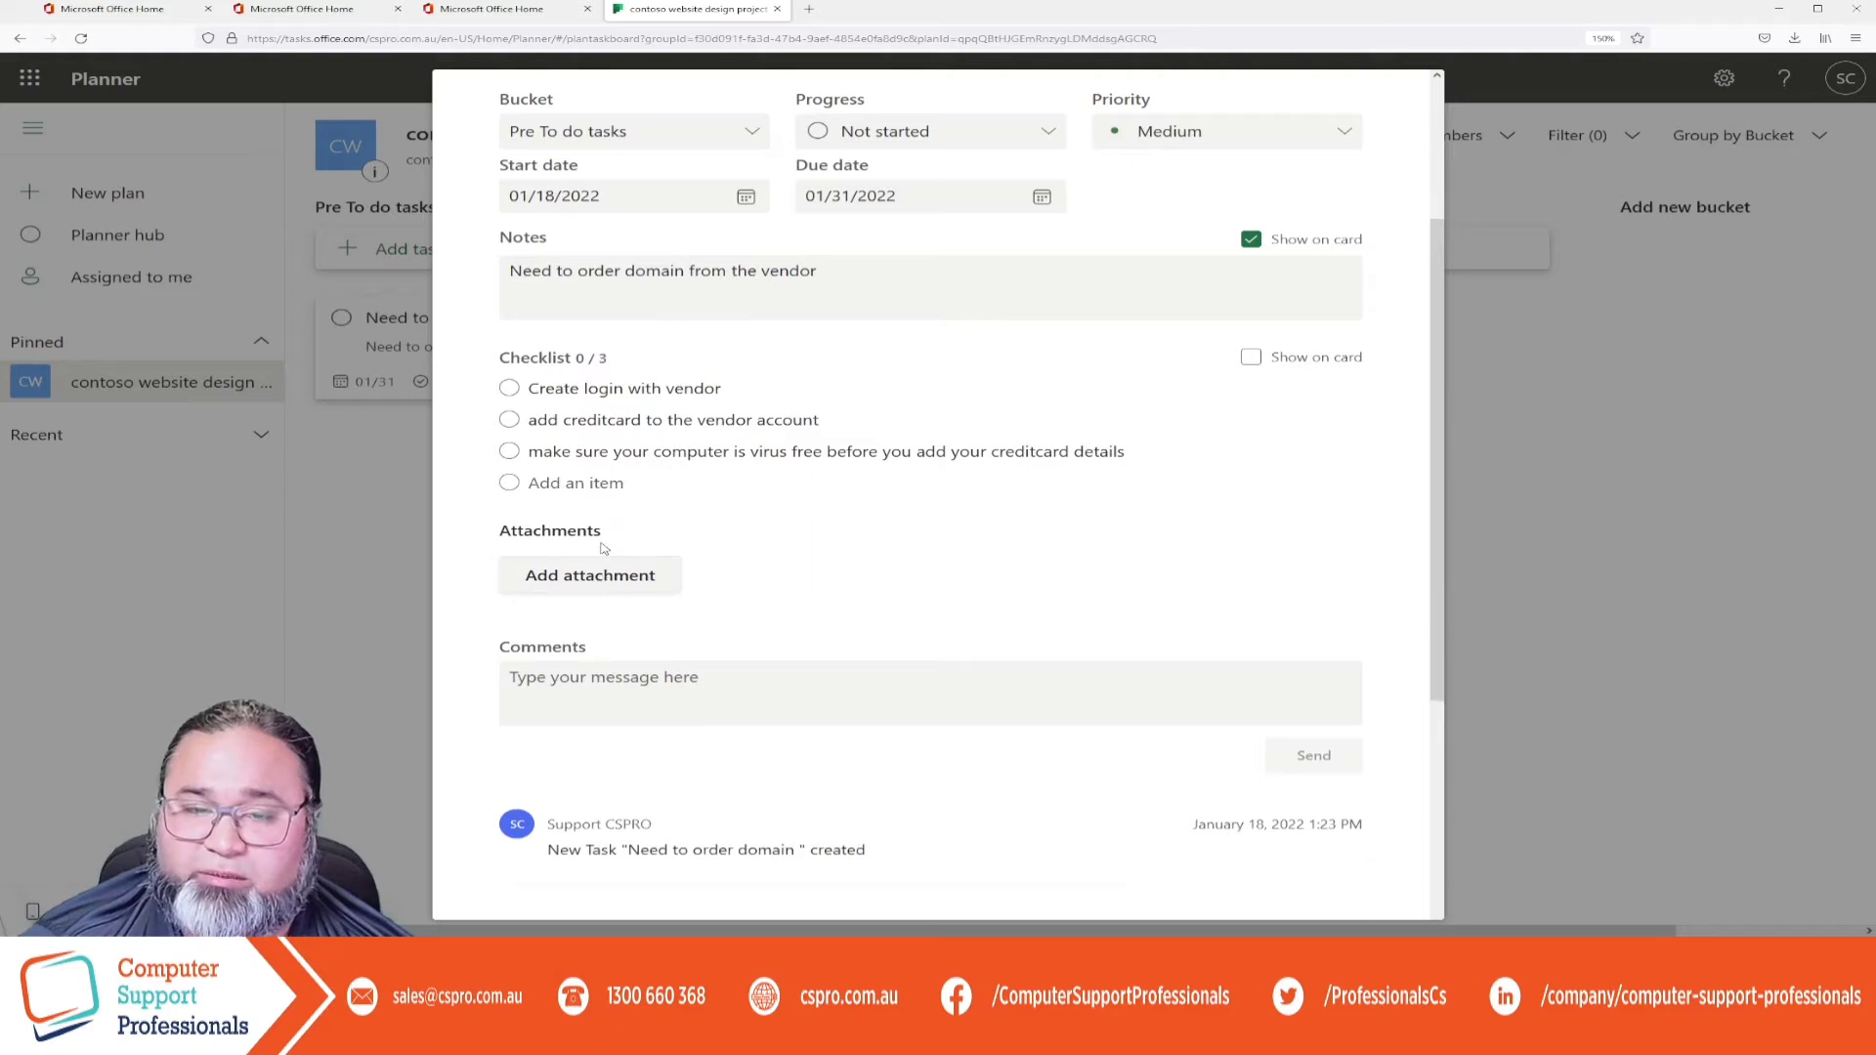
# Attach the Configuration Item Grid file from the computer to the task.
pyautogui.click(585, 578)
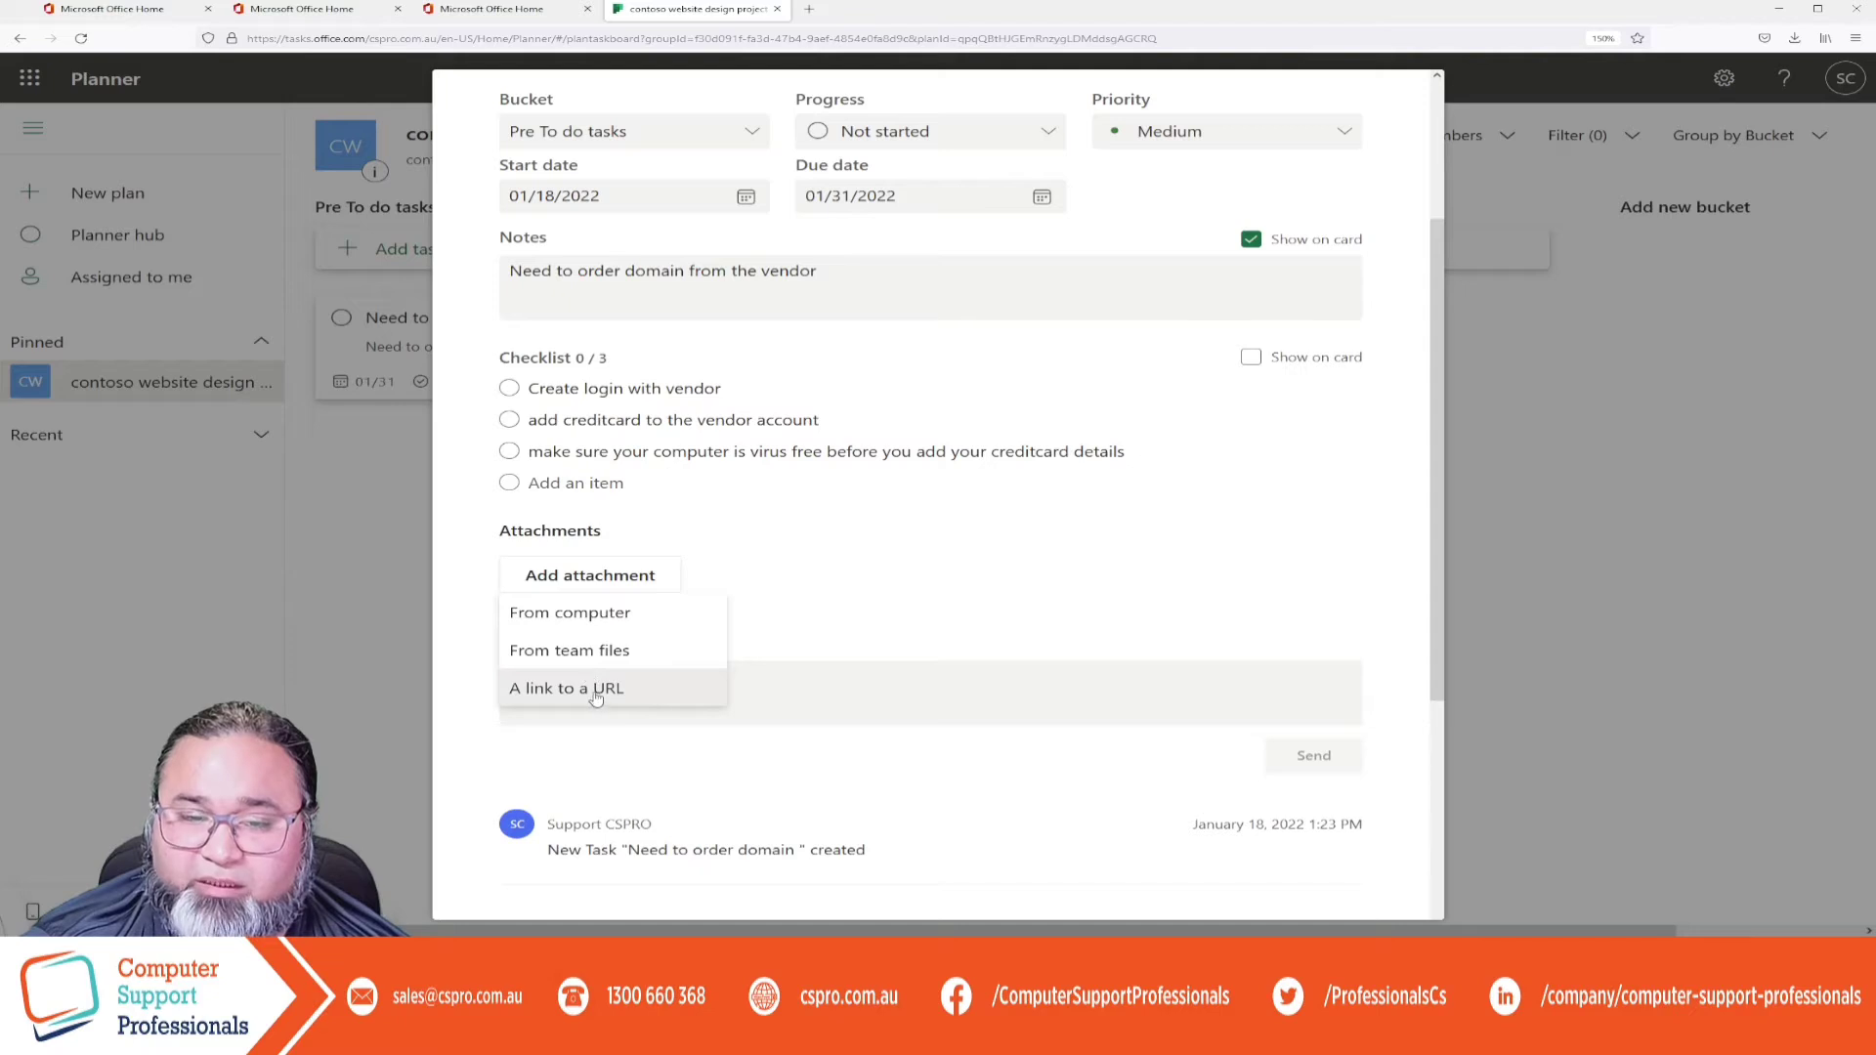
pyautogui.click(612, 625)
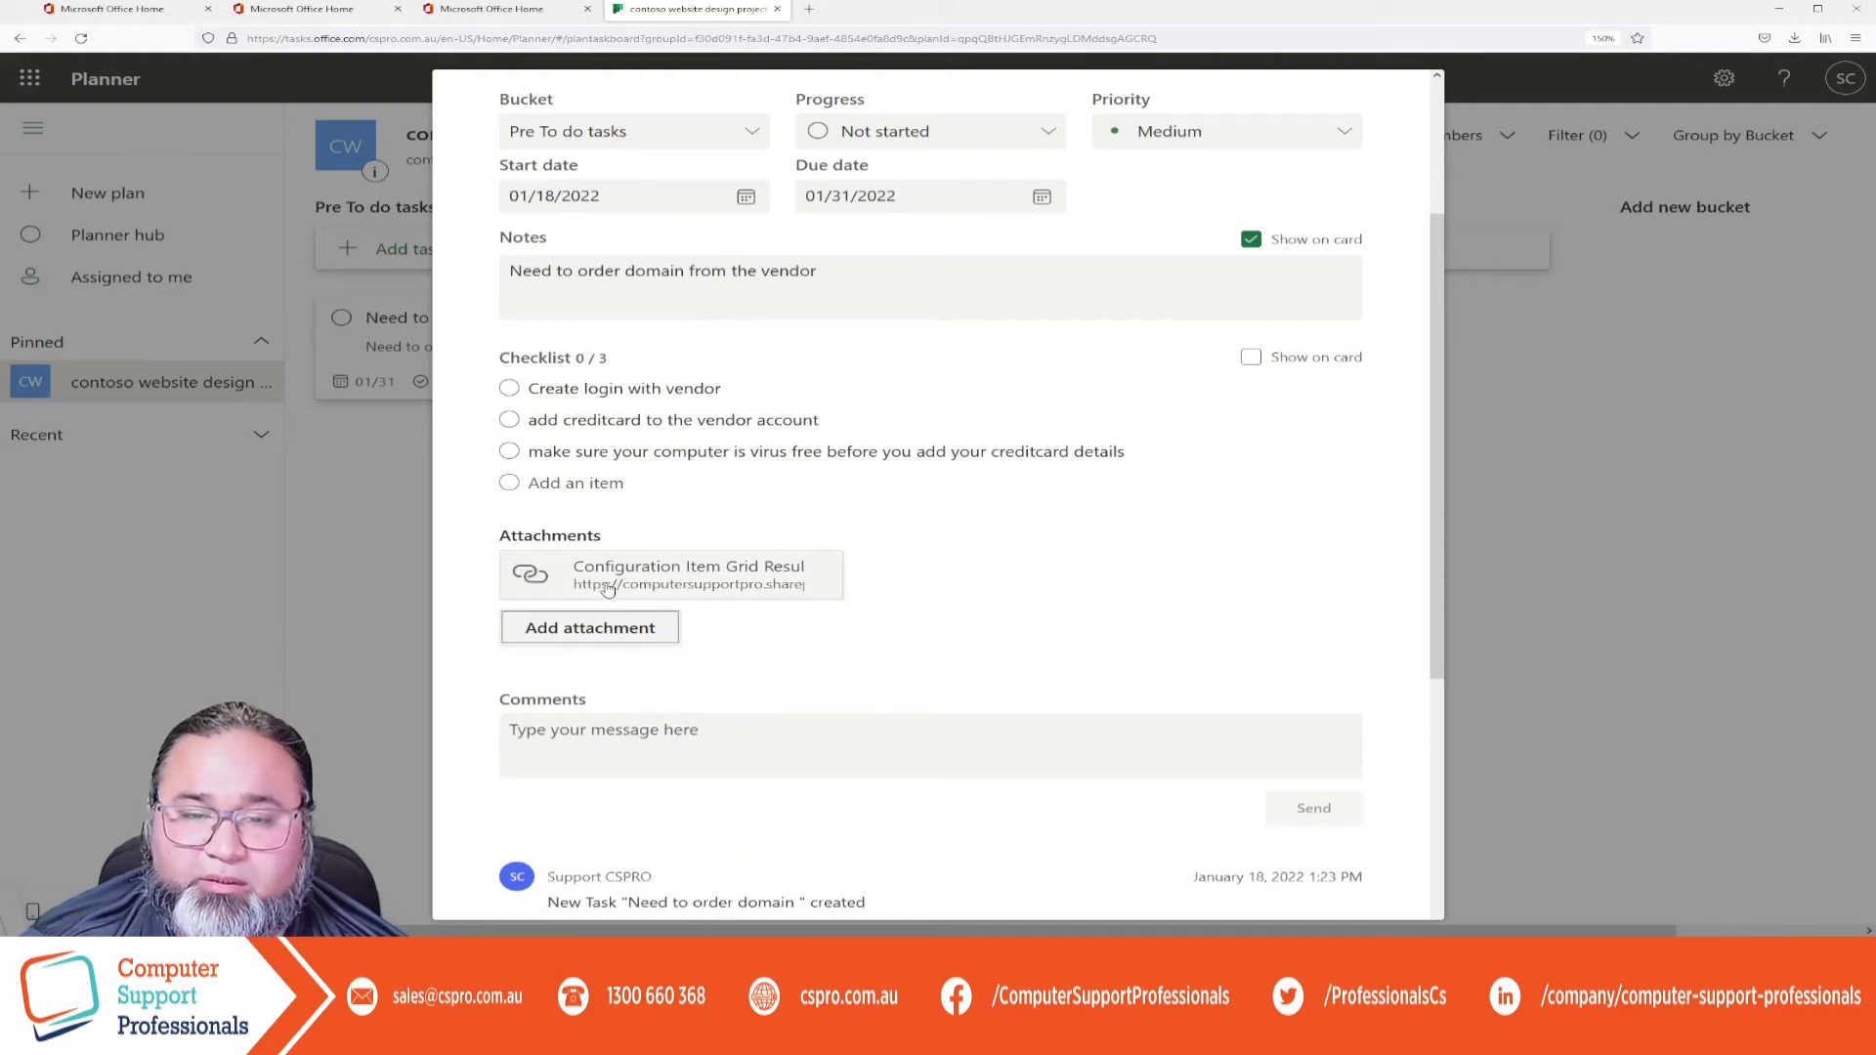
pyautogui.moveTo(611, 592)
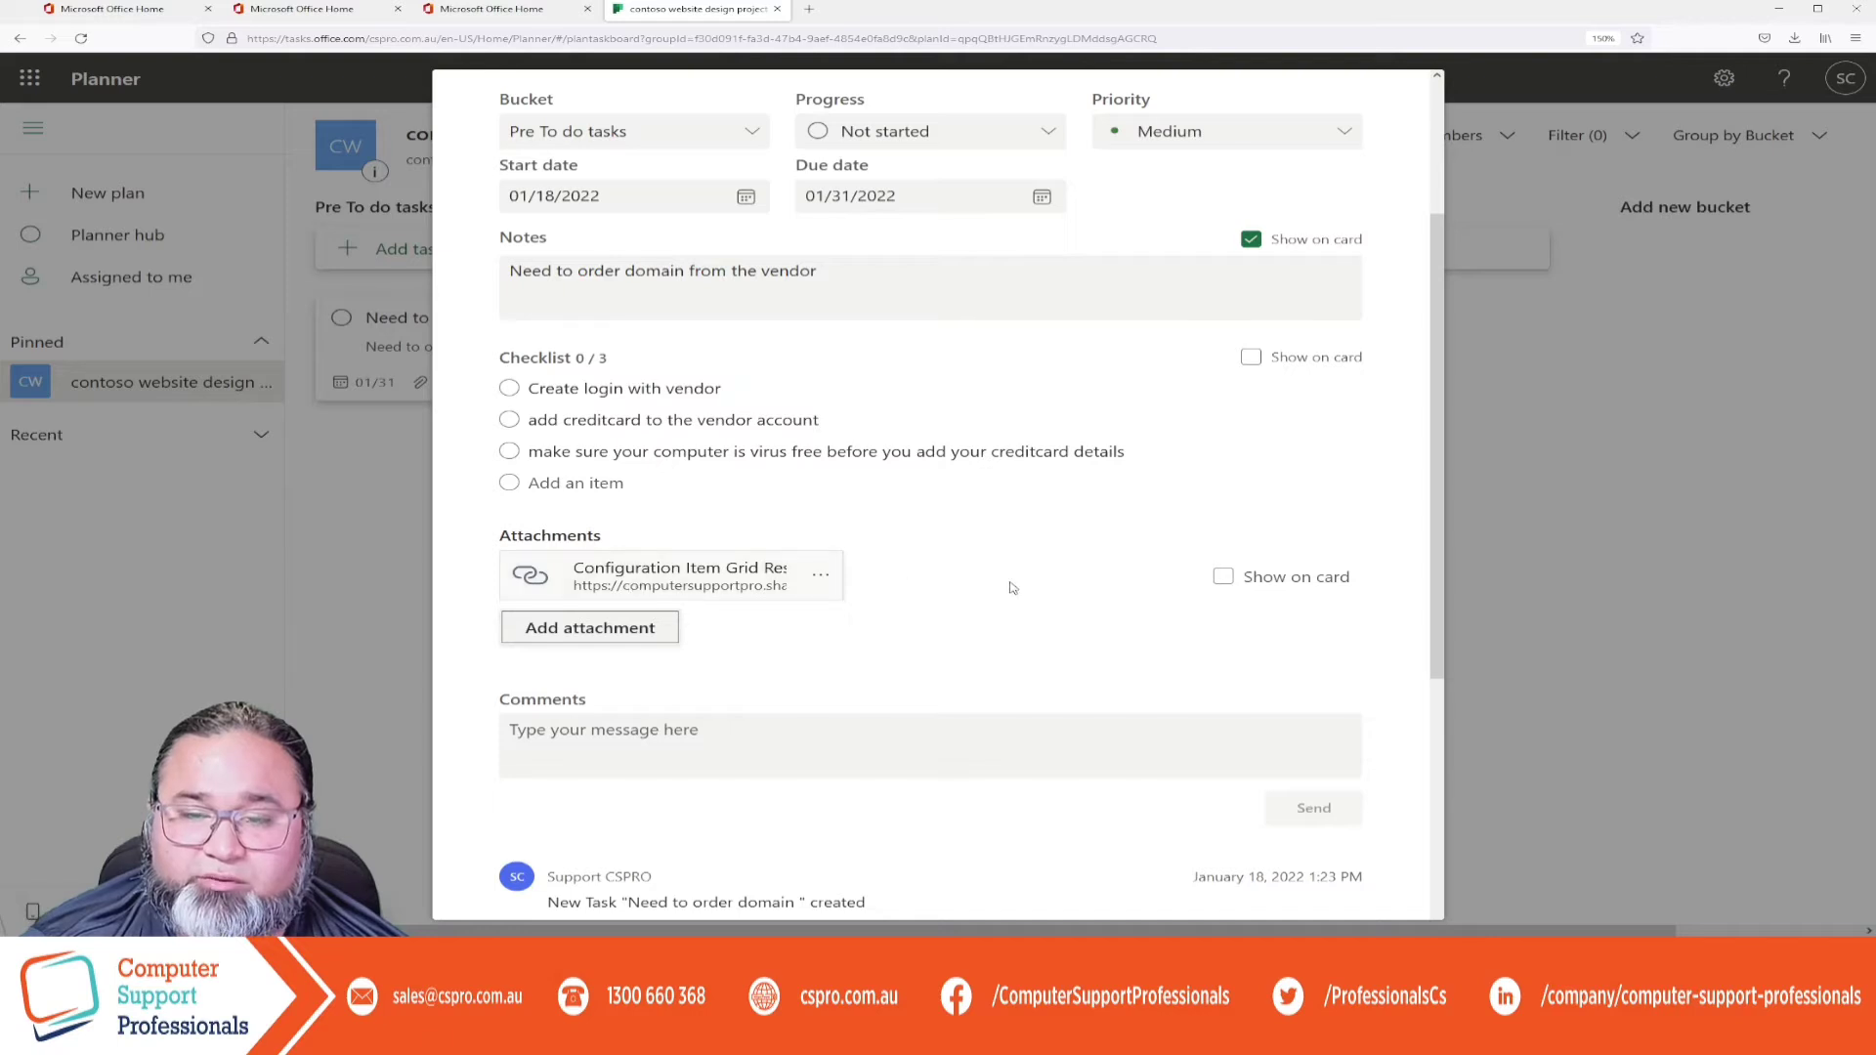
pyautogui.scroll(-5, 649, 746)
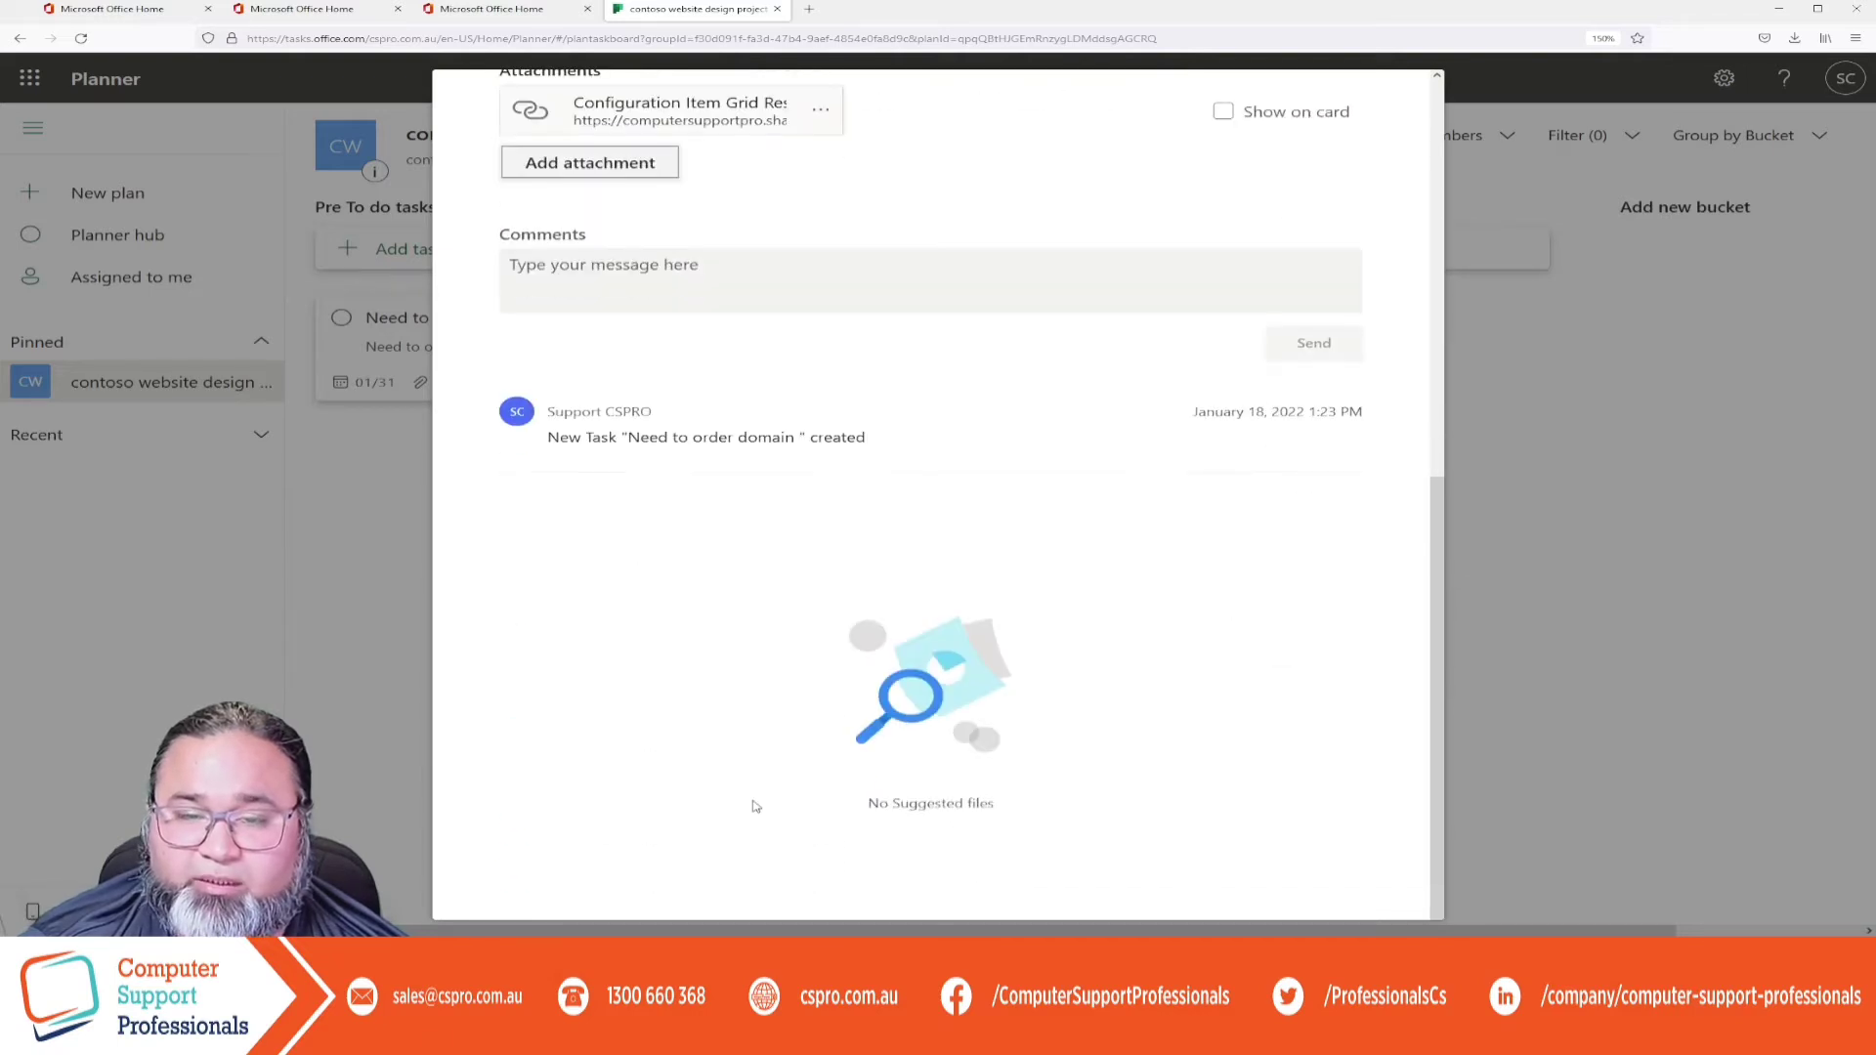
# Open the assignee picker for the Need to order domain task.
pyautogui.scroll(8, 695, 779)
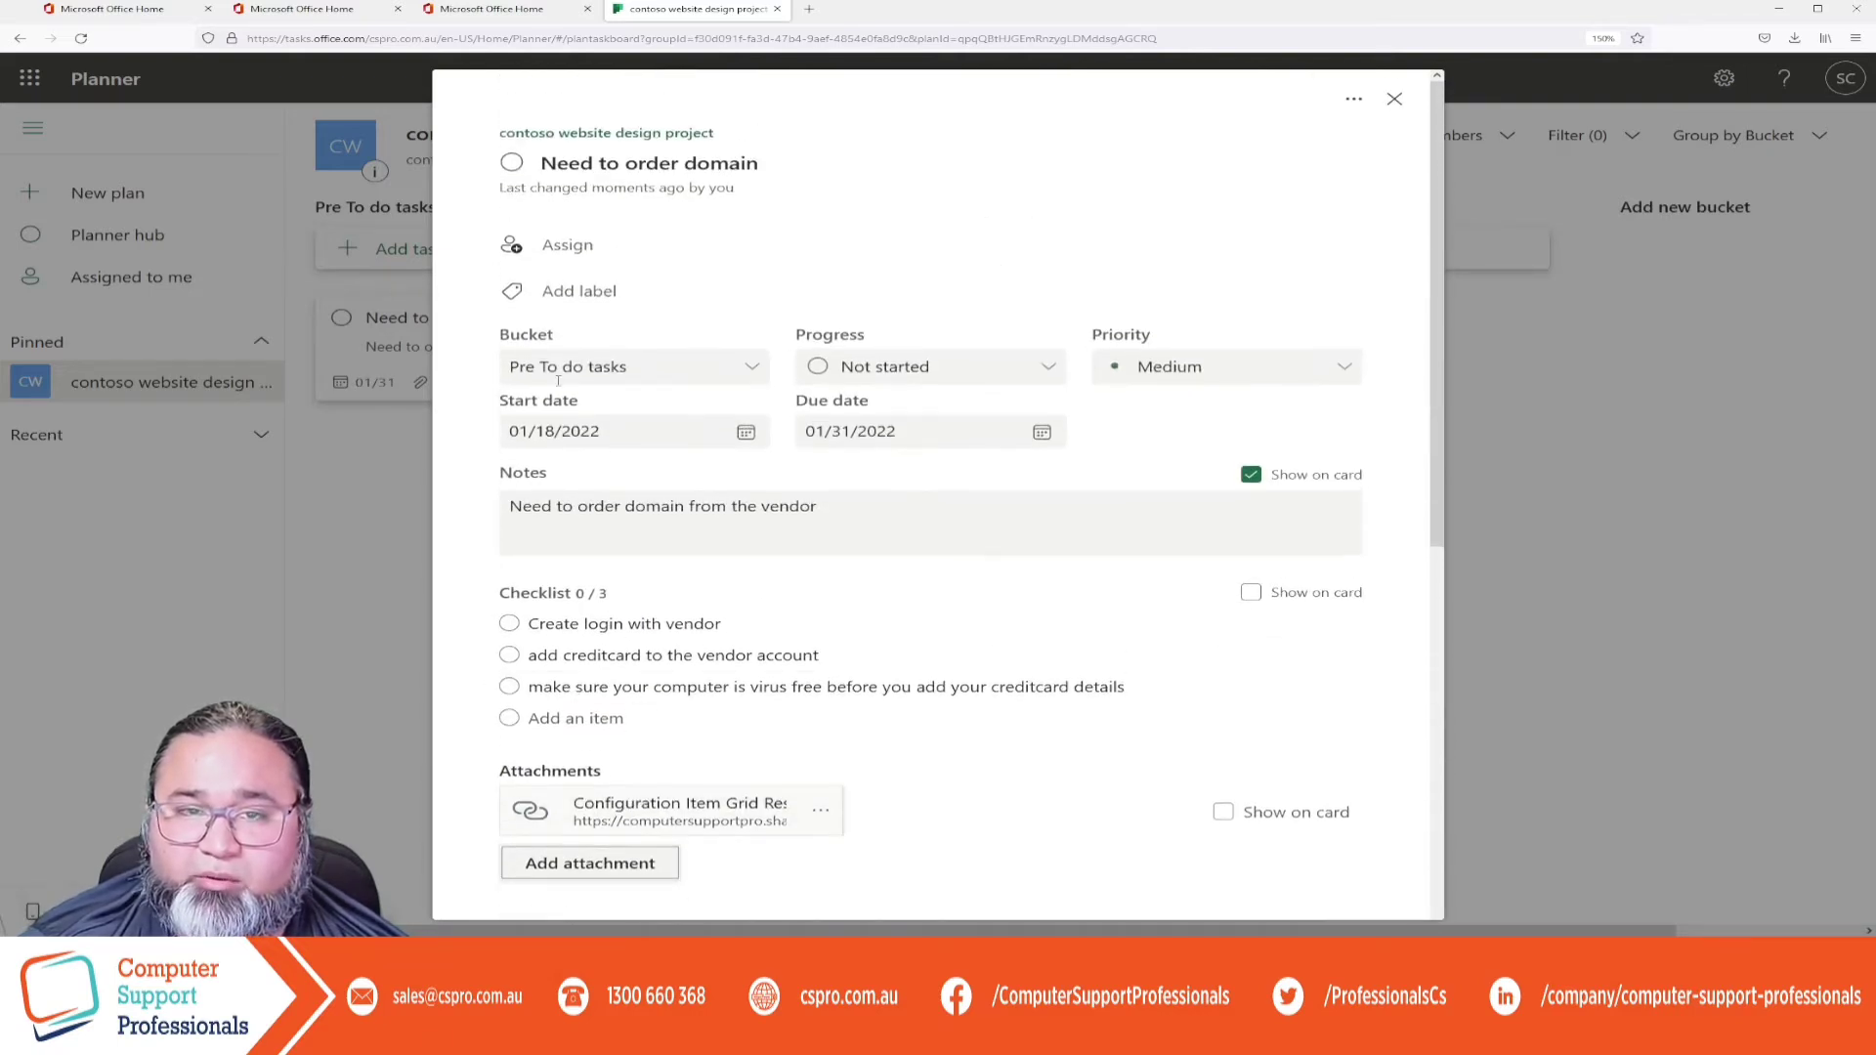
pyautogui.click(511, 247)
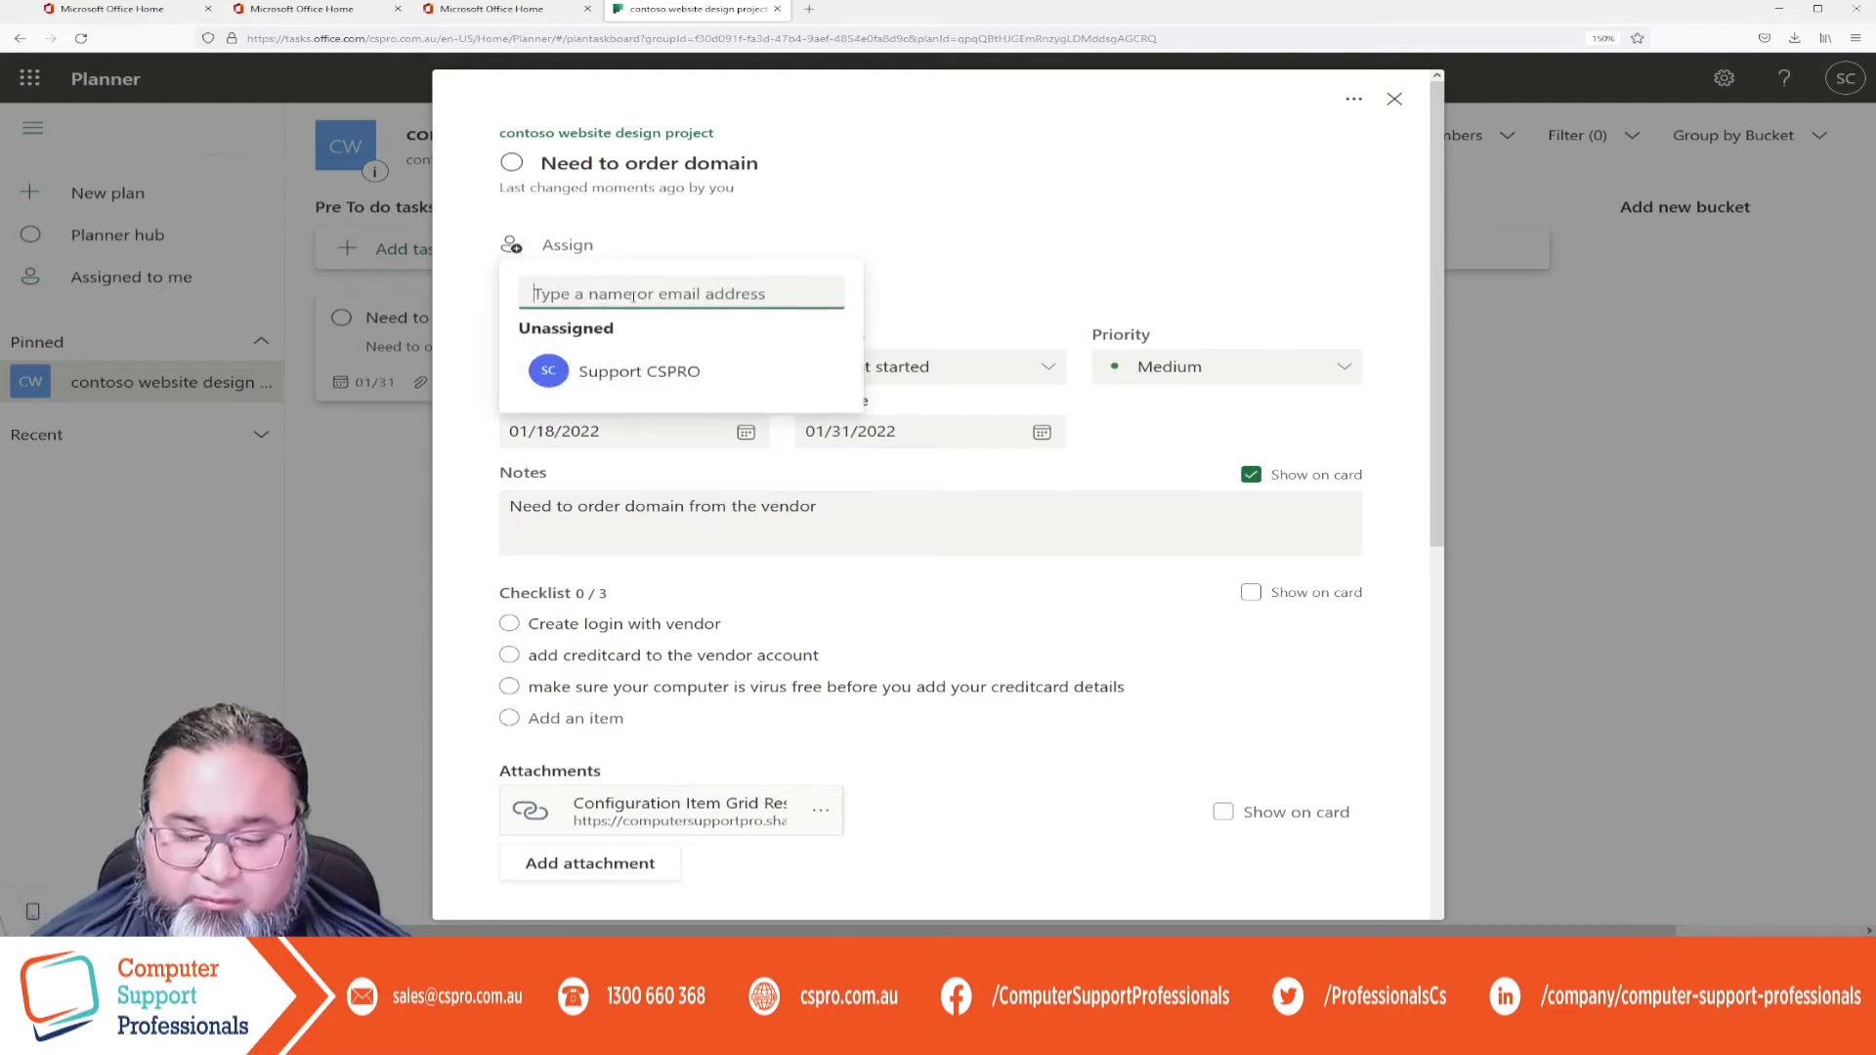
pyautogui.write('oziaee')
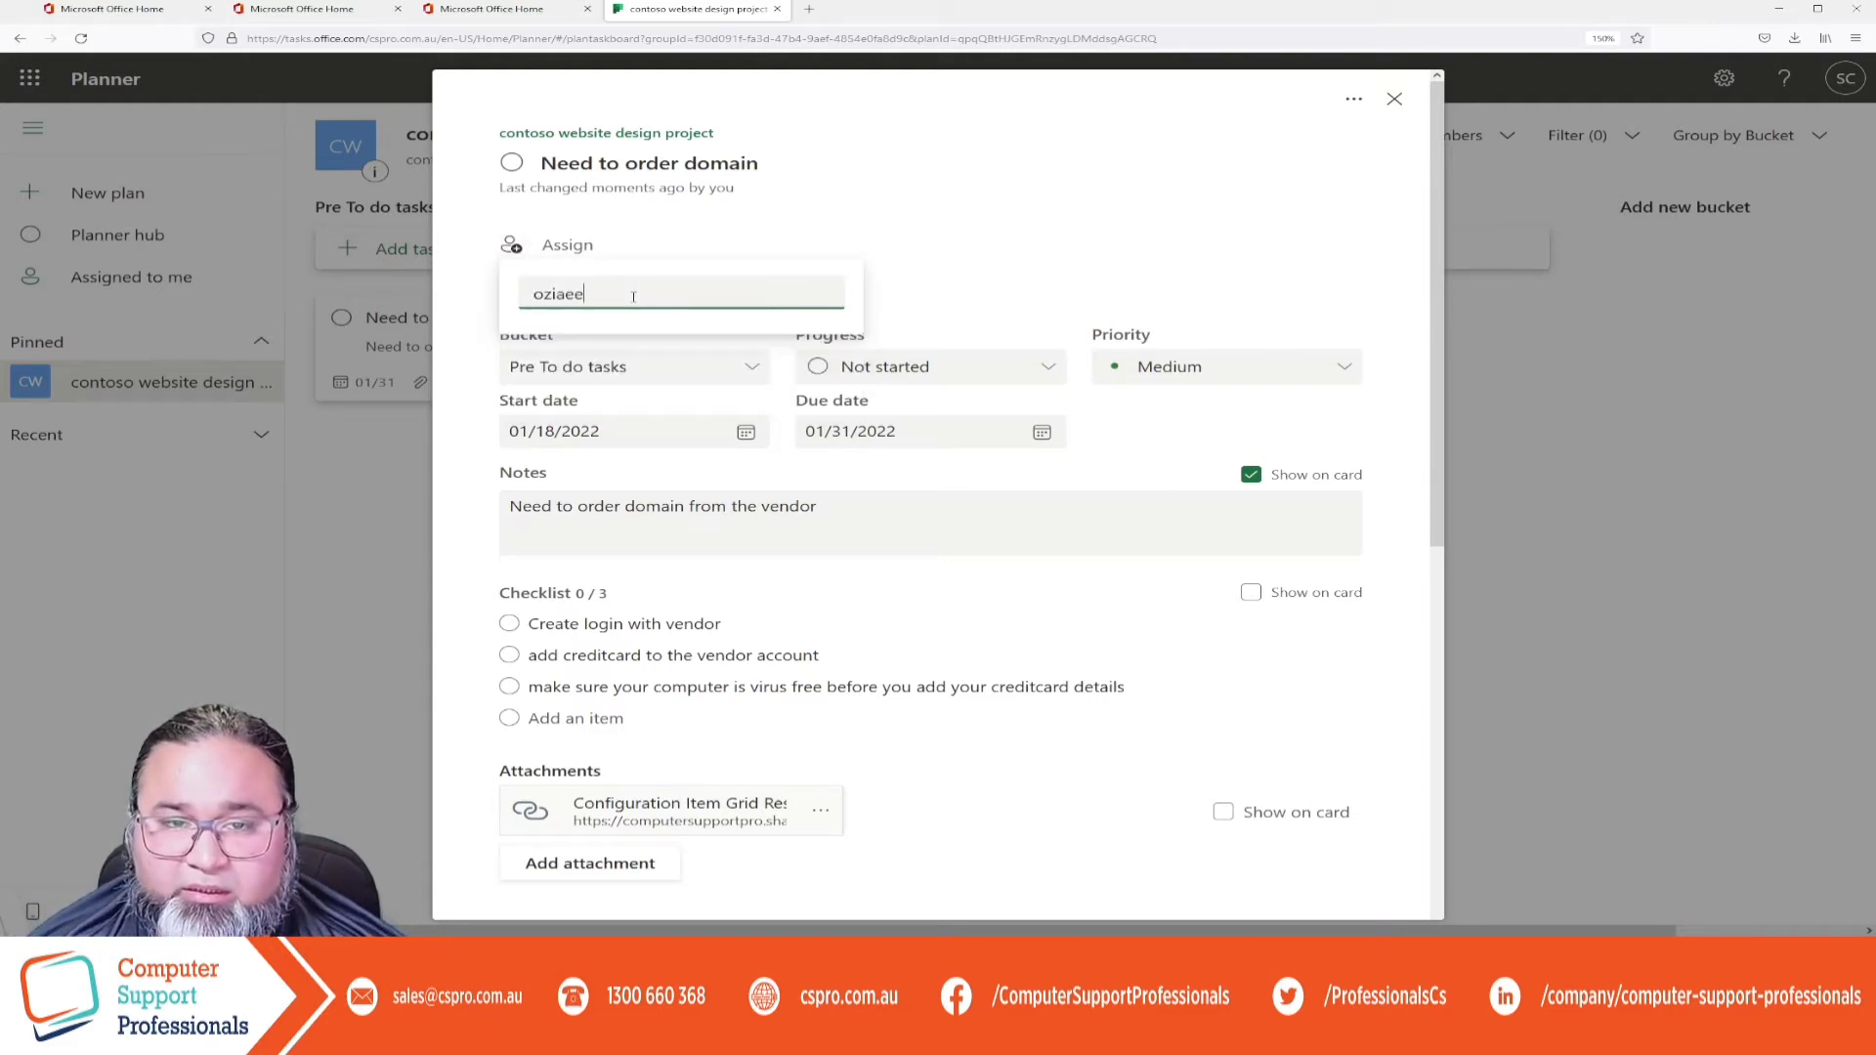
pyautogui.press('BackSpace')
pyautogui.press('BackSpace')
pyautogui.press('BackSpace')
pyautogui.press('BackSpace')
pyautogui.press('BackSpace')
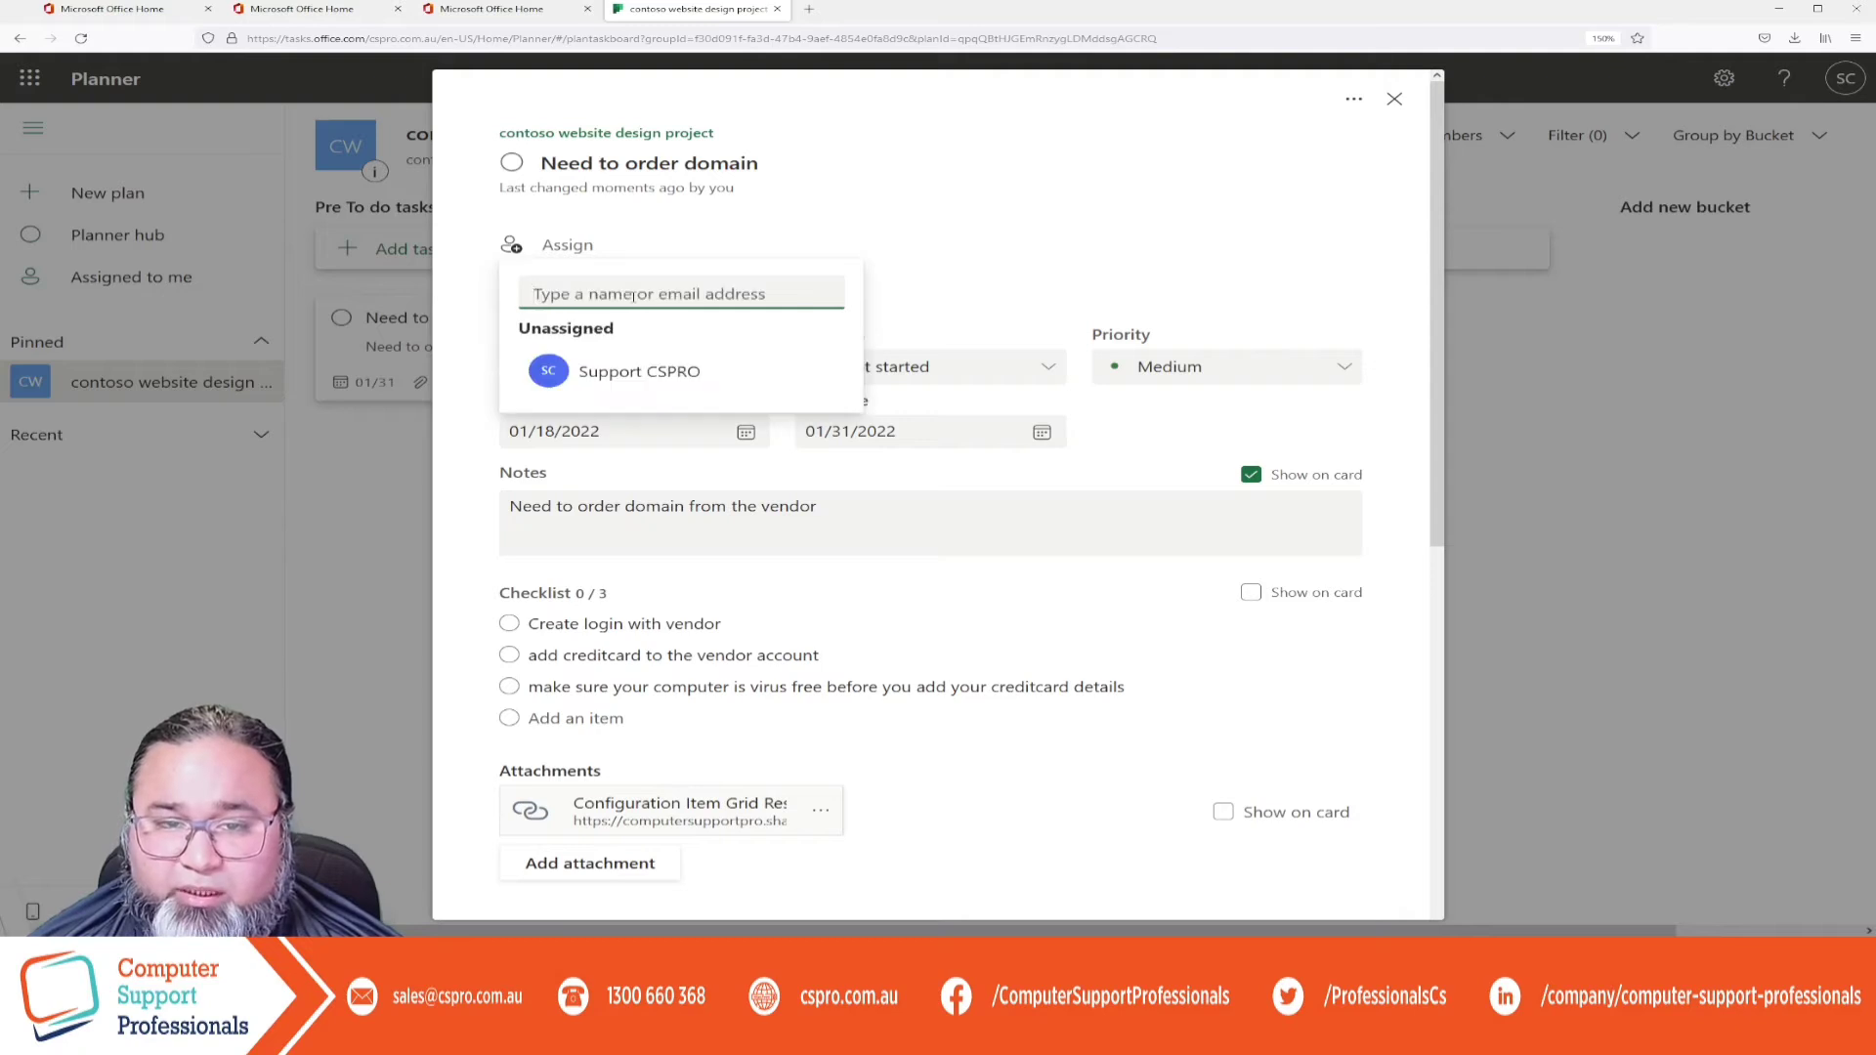
# Search people for "computer", assign the task to the named Computer Support Professionals non-member, adding them to the plan, and close the task.
pyautogui.write('computer')
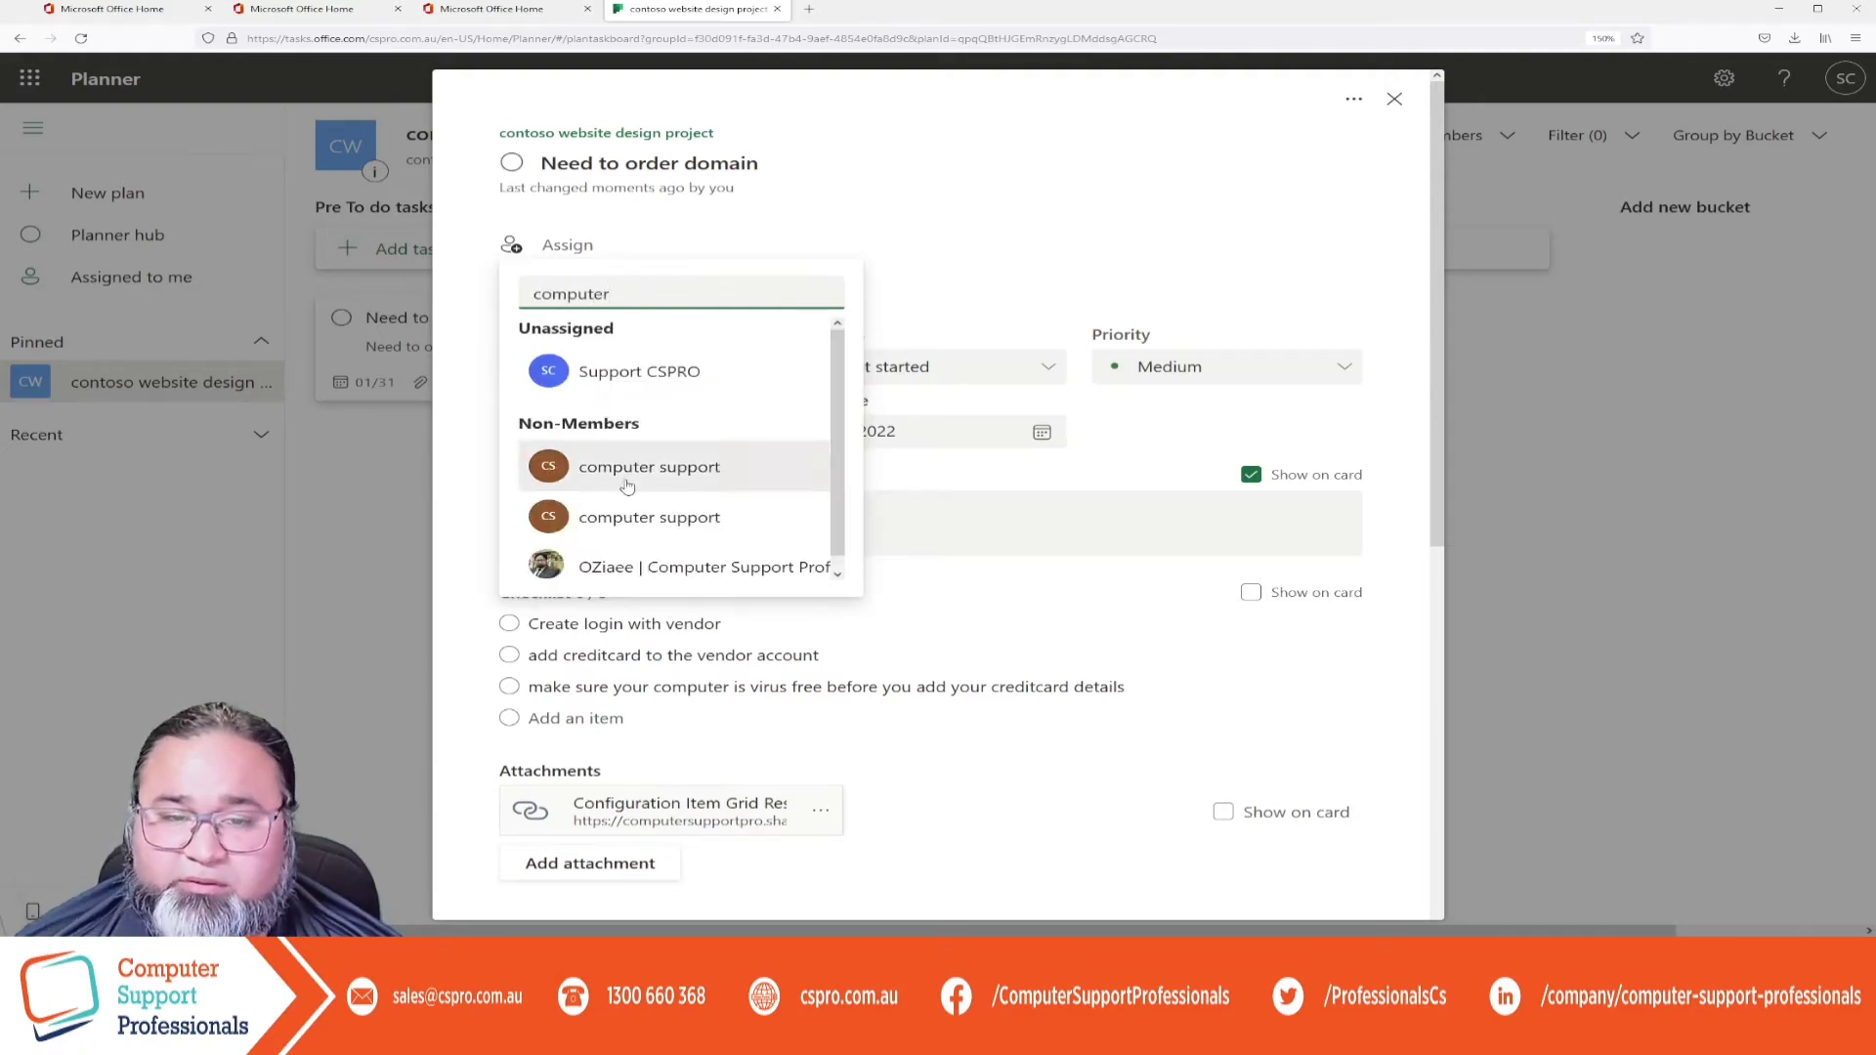
pyautogui.click(627, 572)
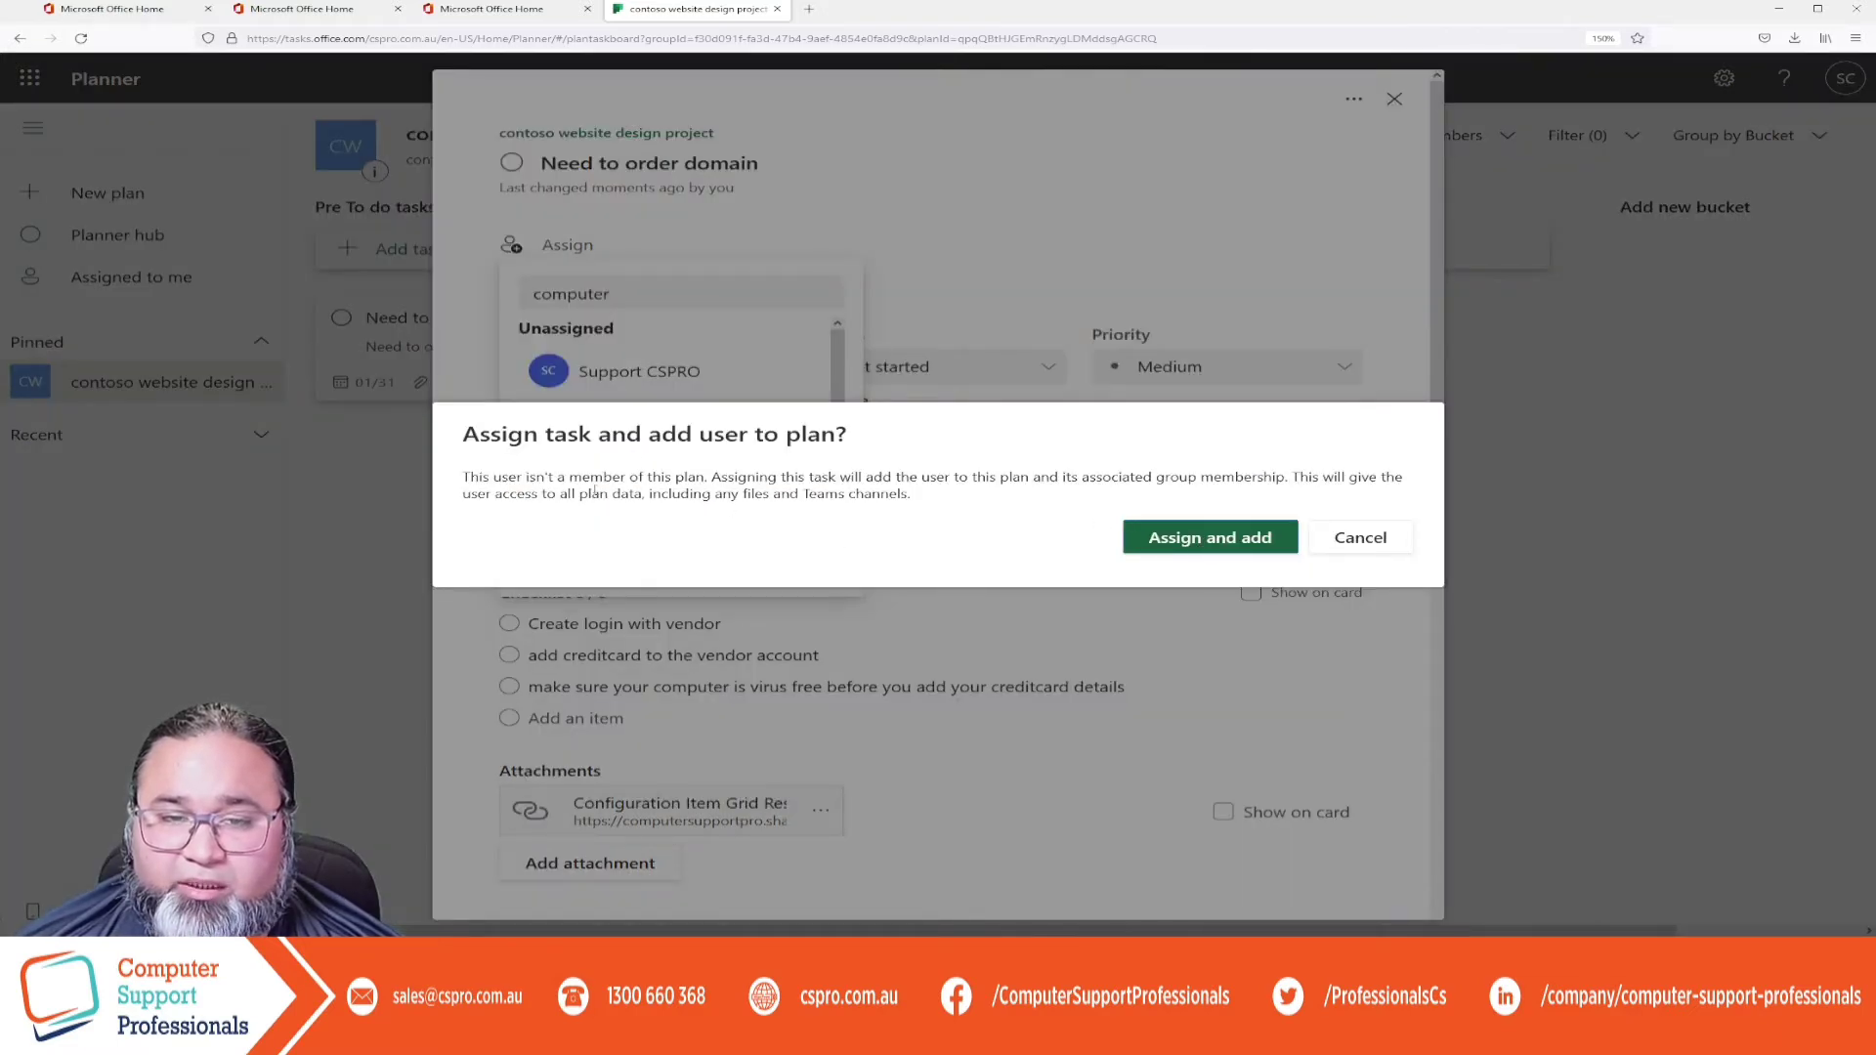
pyautogui.click(1210, 538)
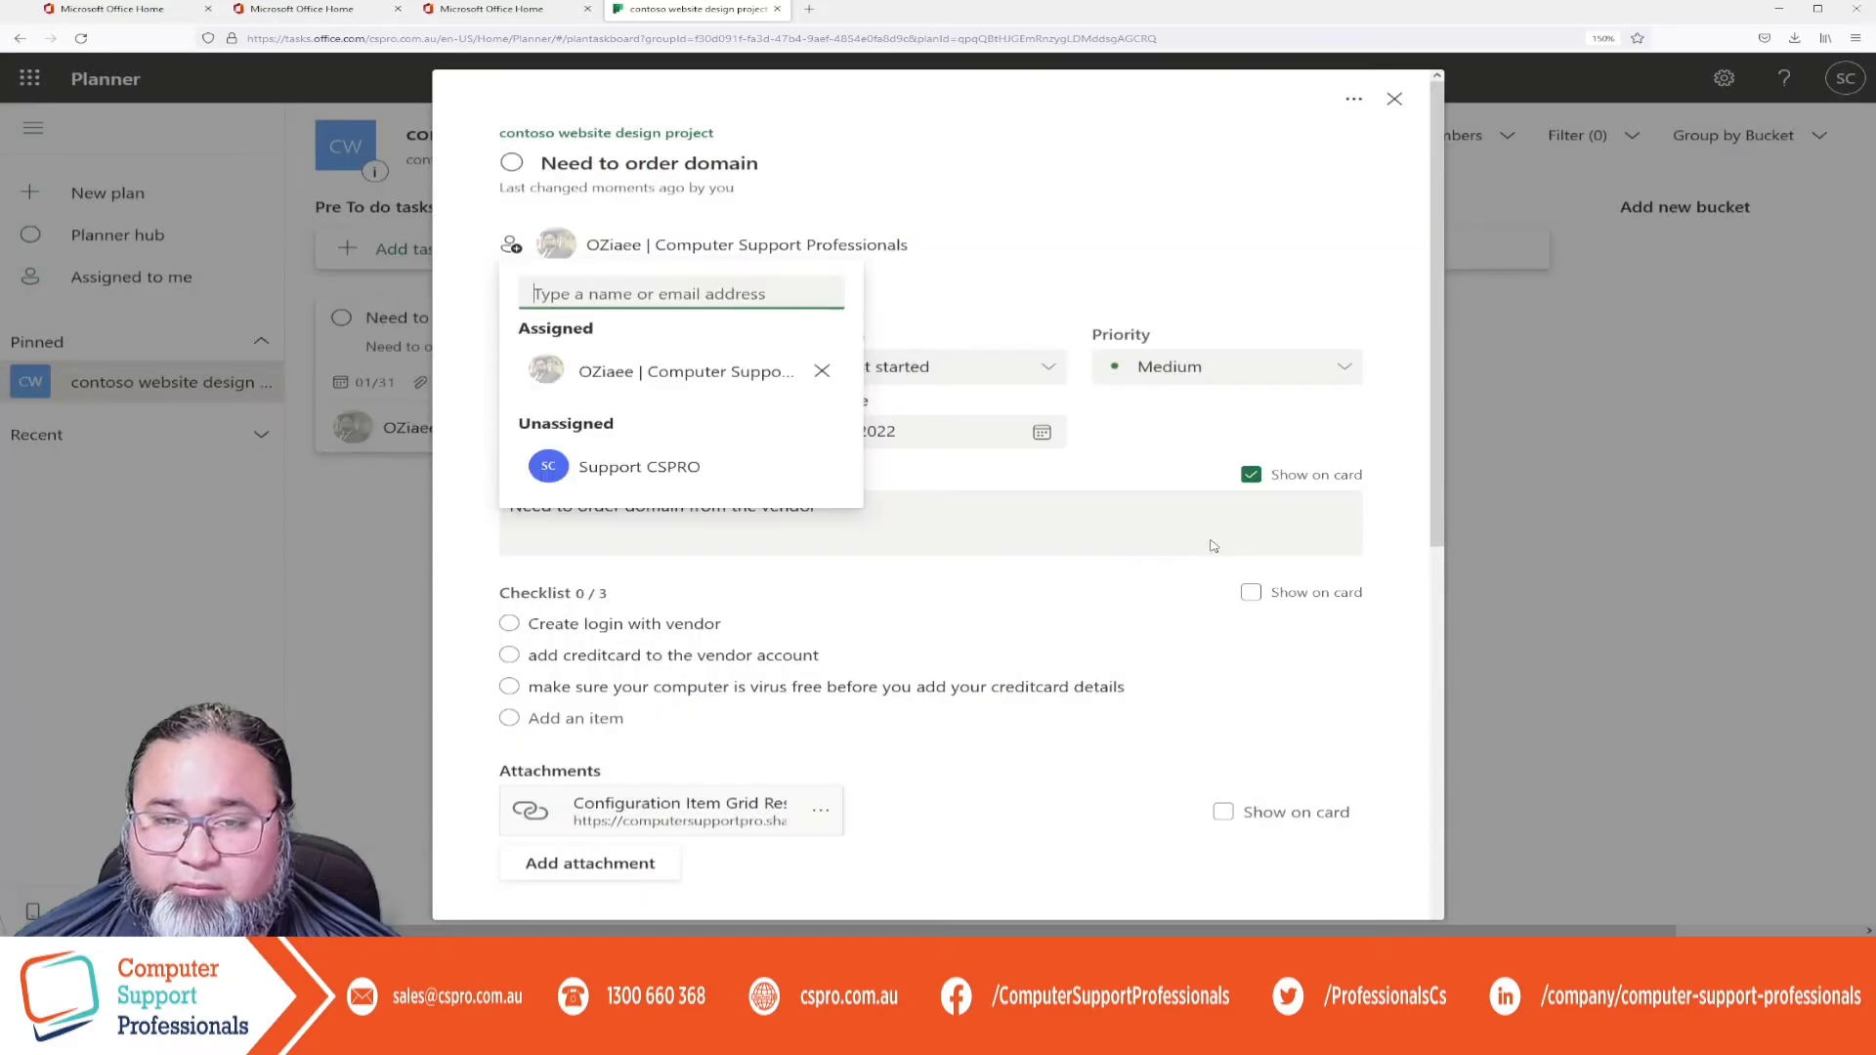
pyautogui.click(967, 240)
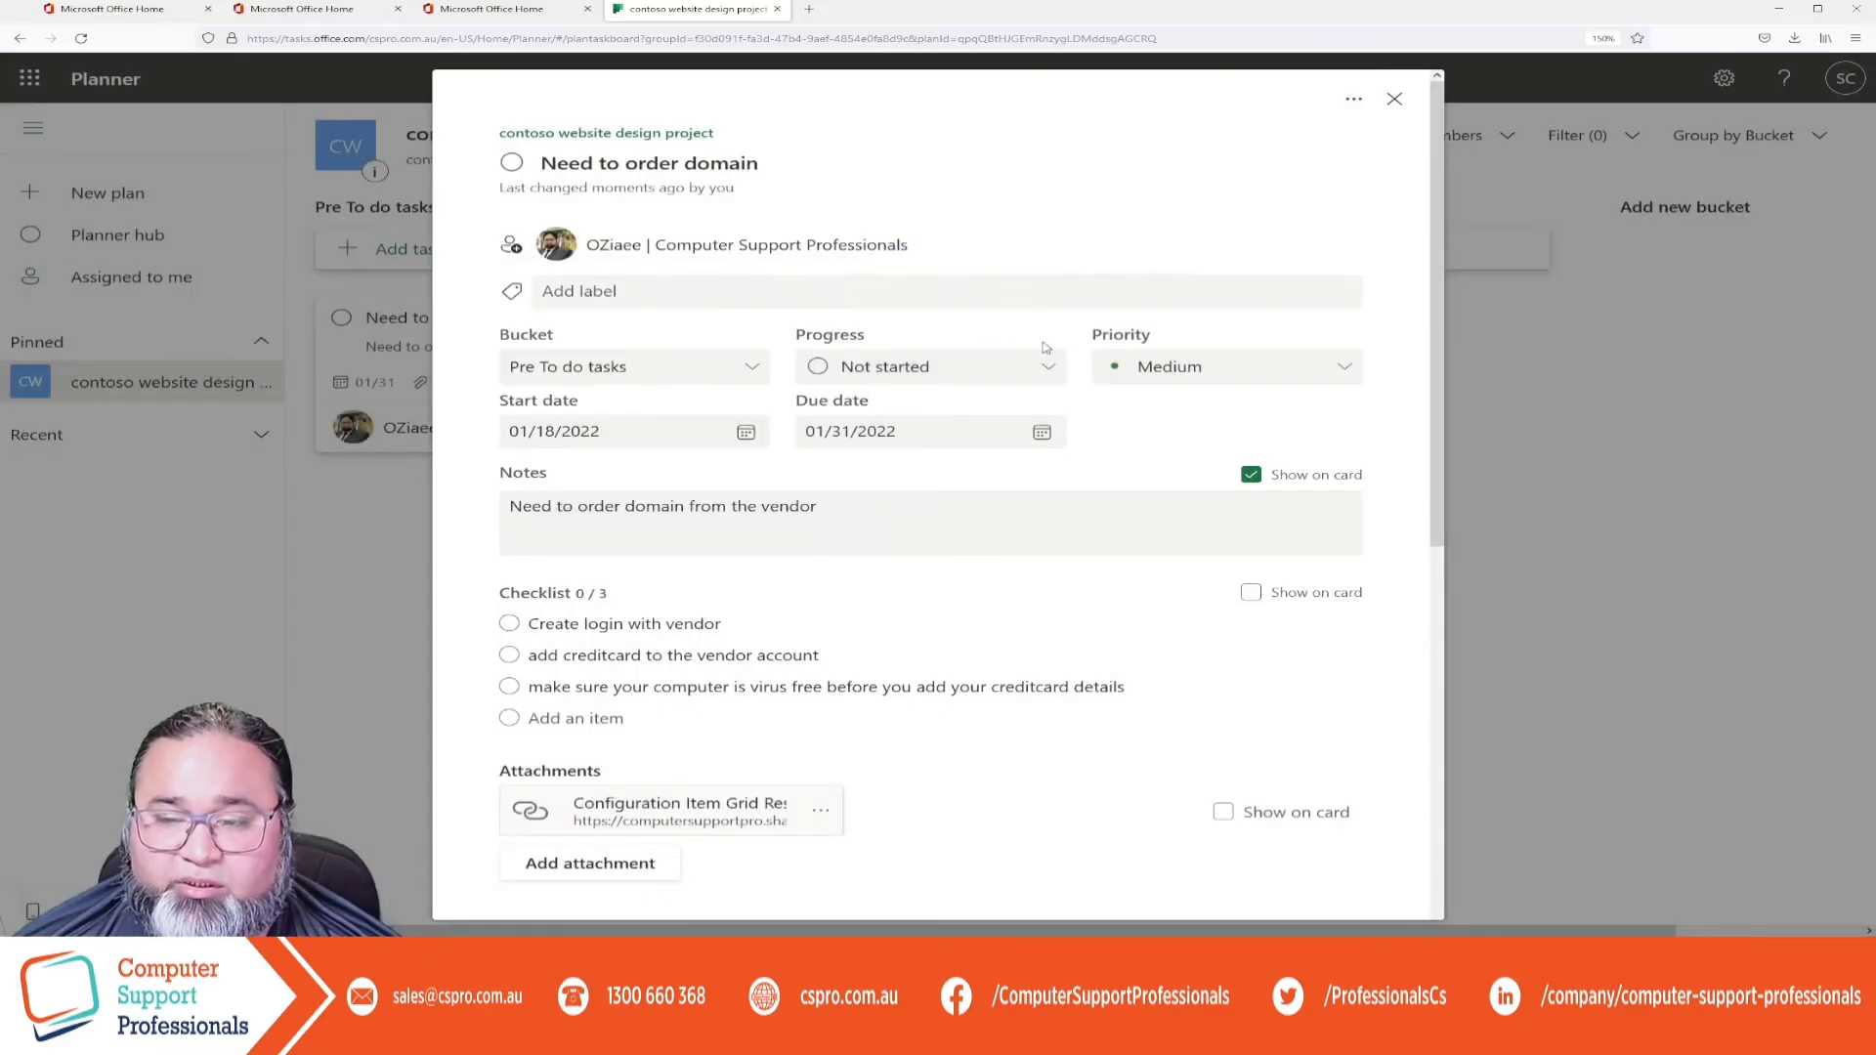
pyautogui.scroll(-5, 1135, 534)
pyautogui.scroll(-3, 1142, 539)
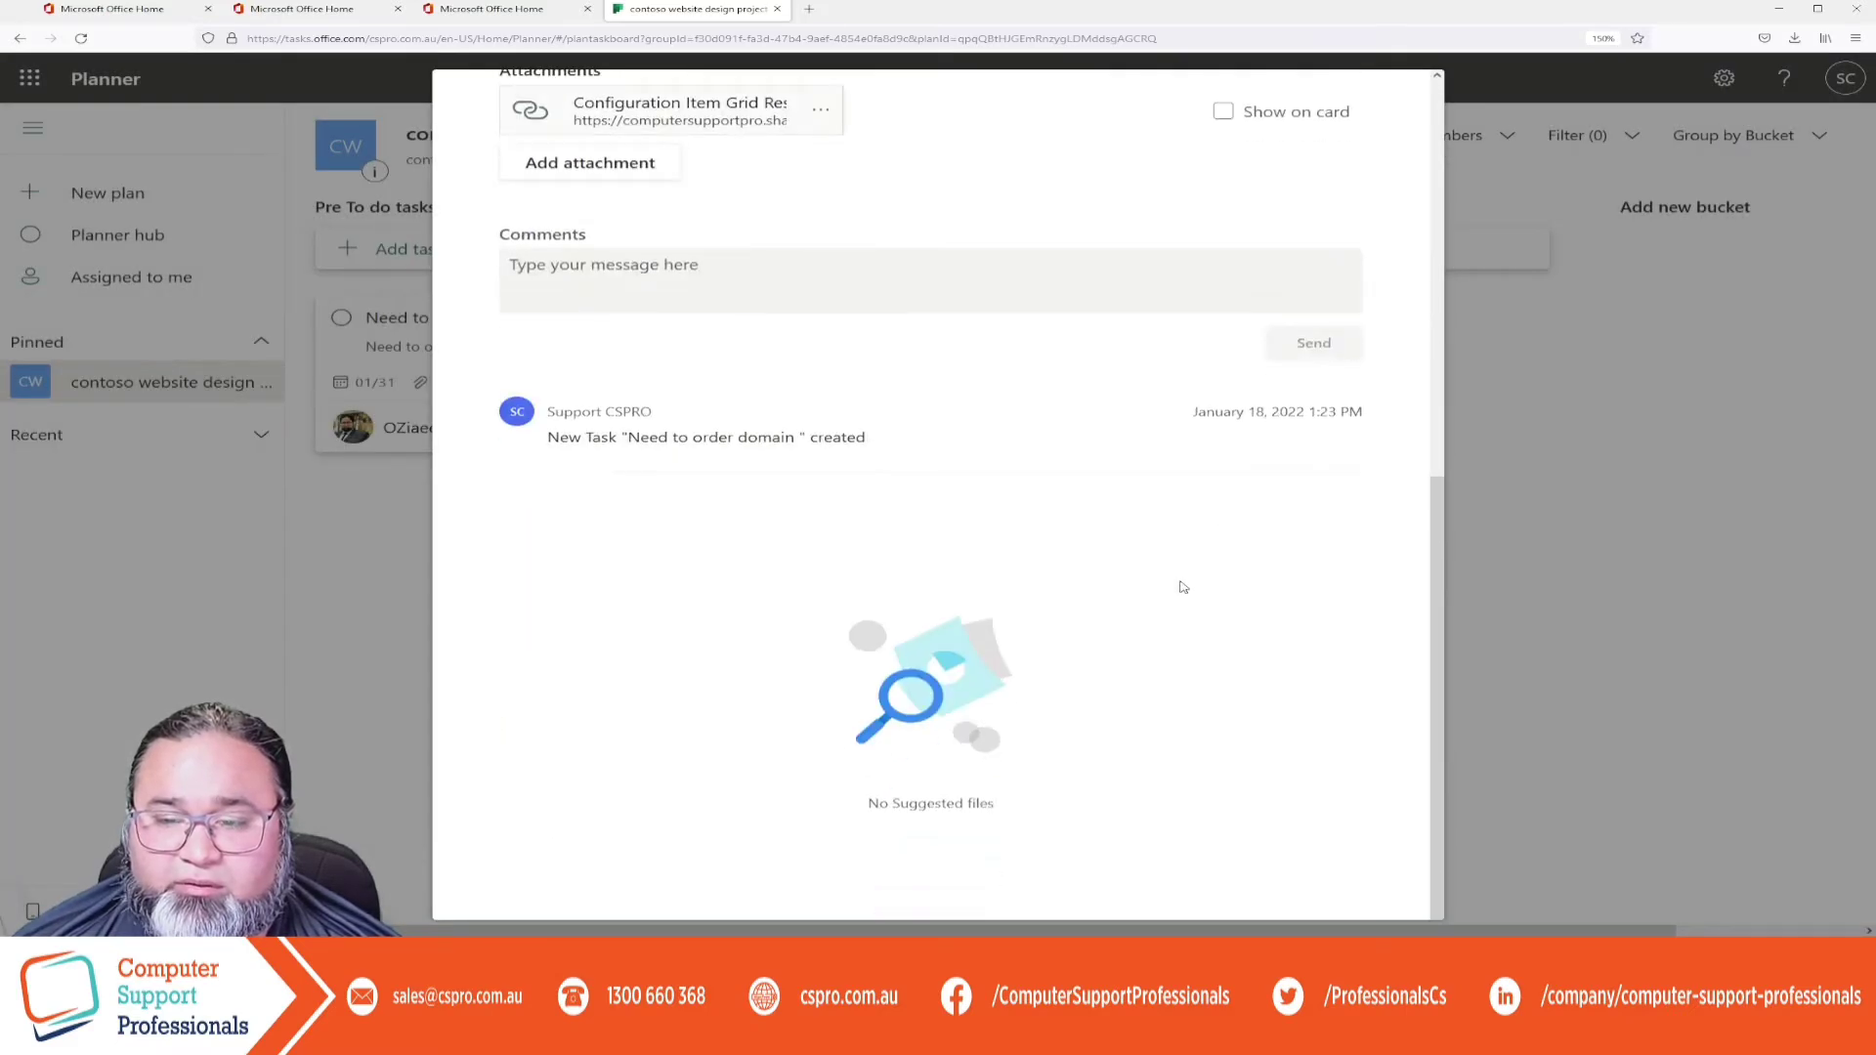
pyautogui.scroll(7, 1184, 586)
pyautogui.scroll(2, 1288, 238)
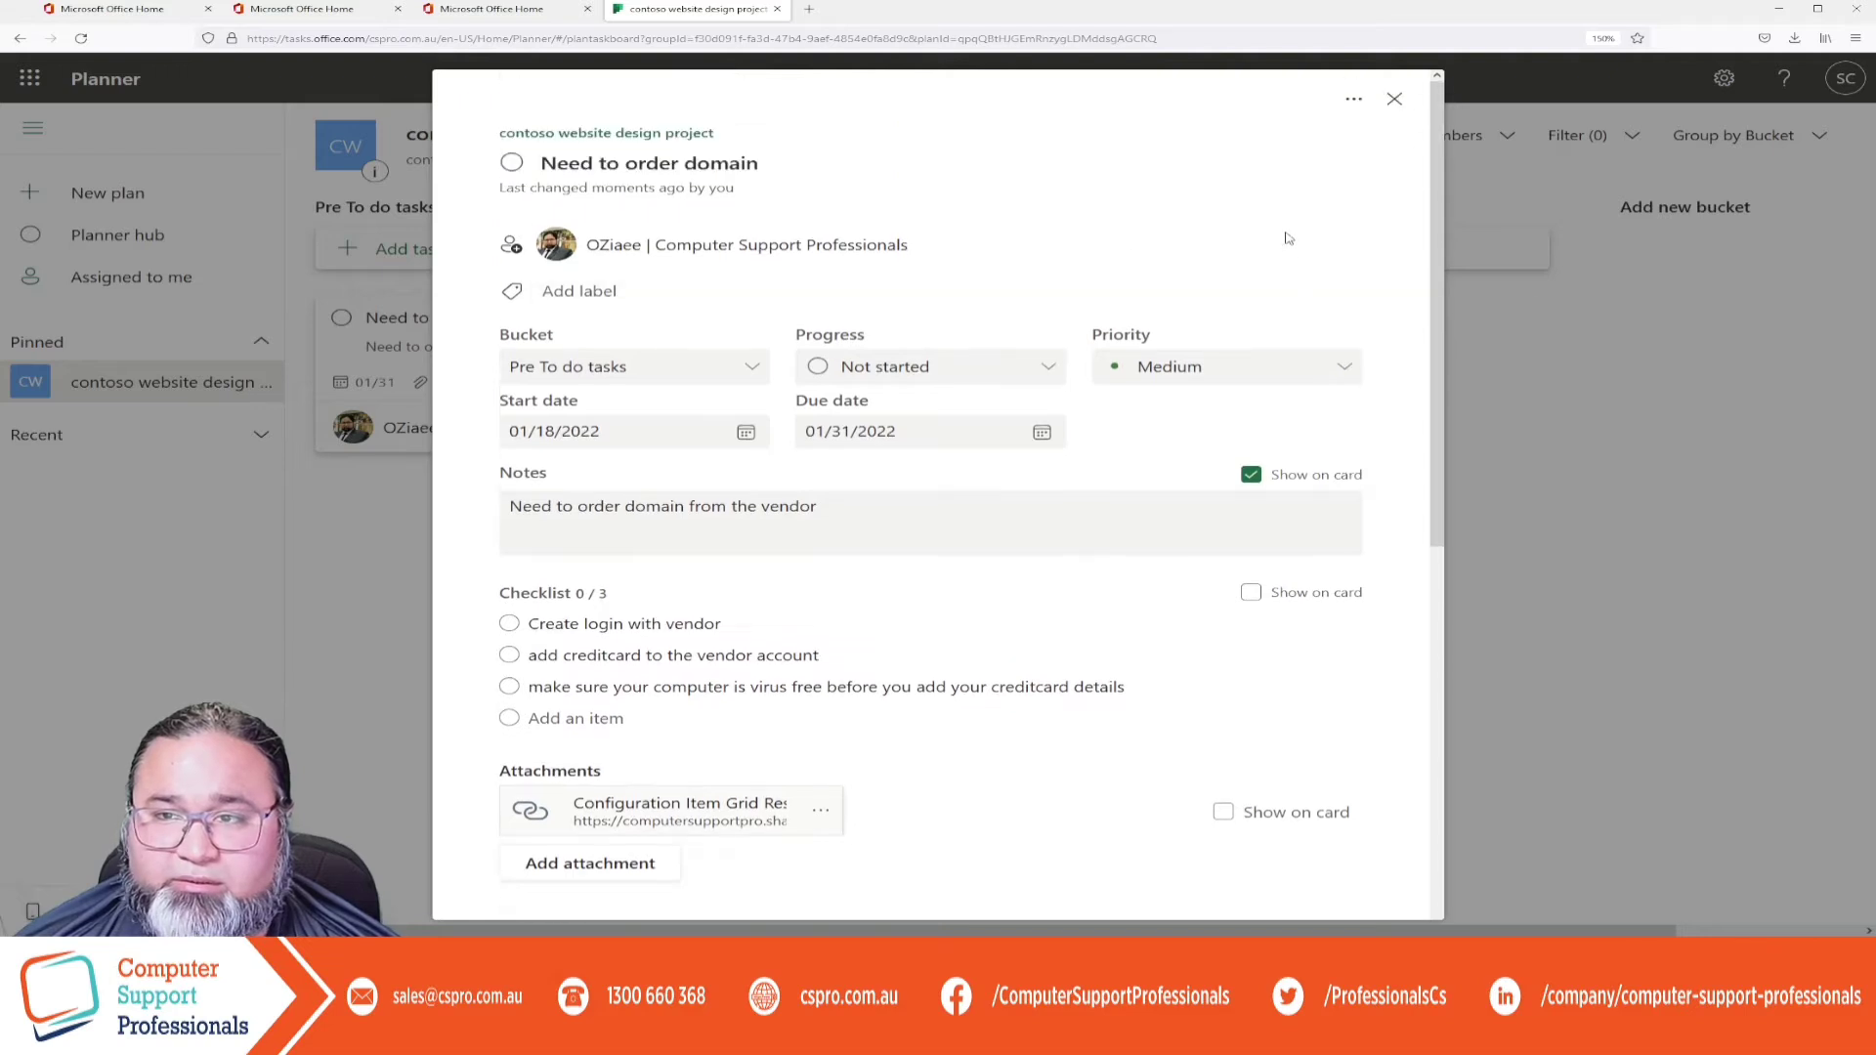
pyautogui.click(1393, 100)
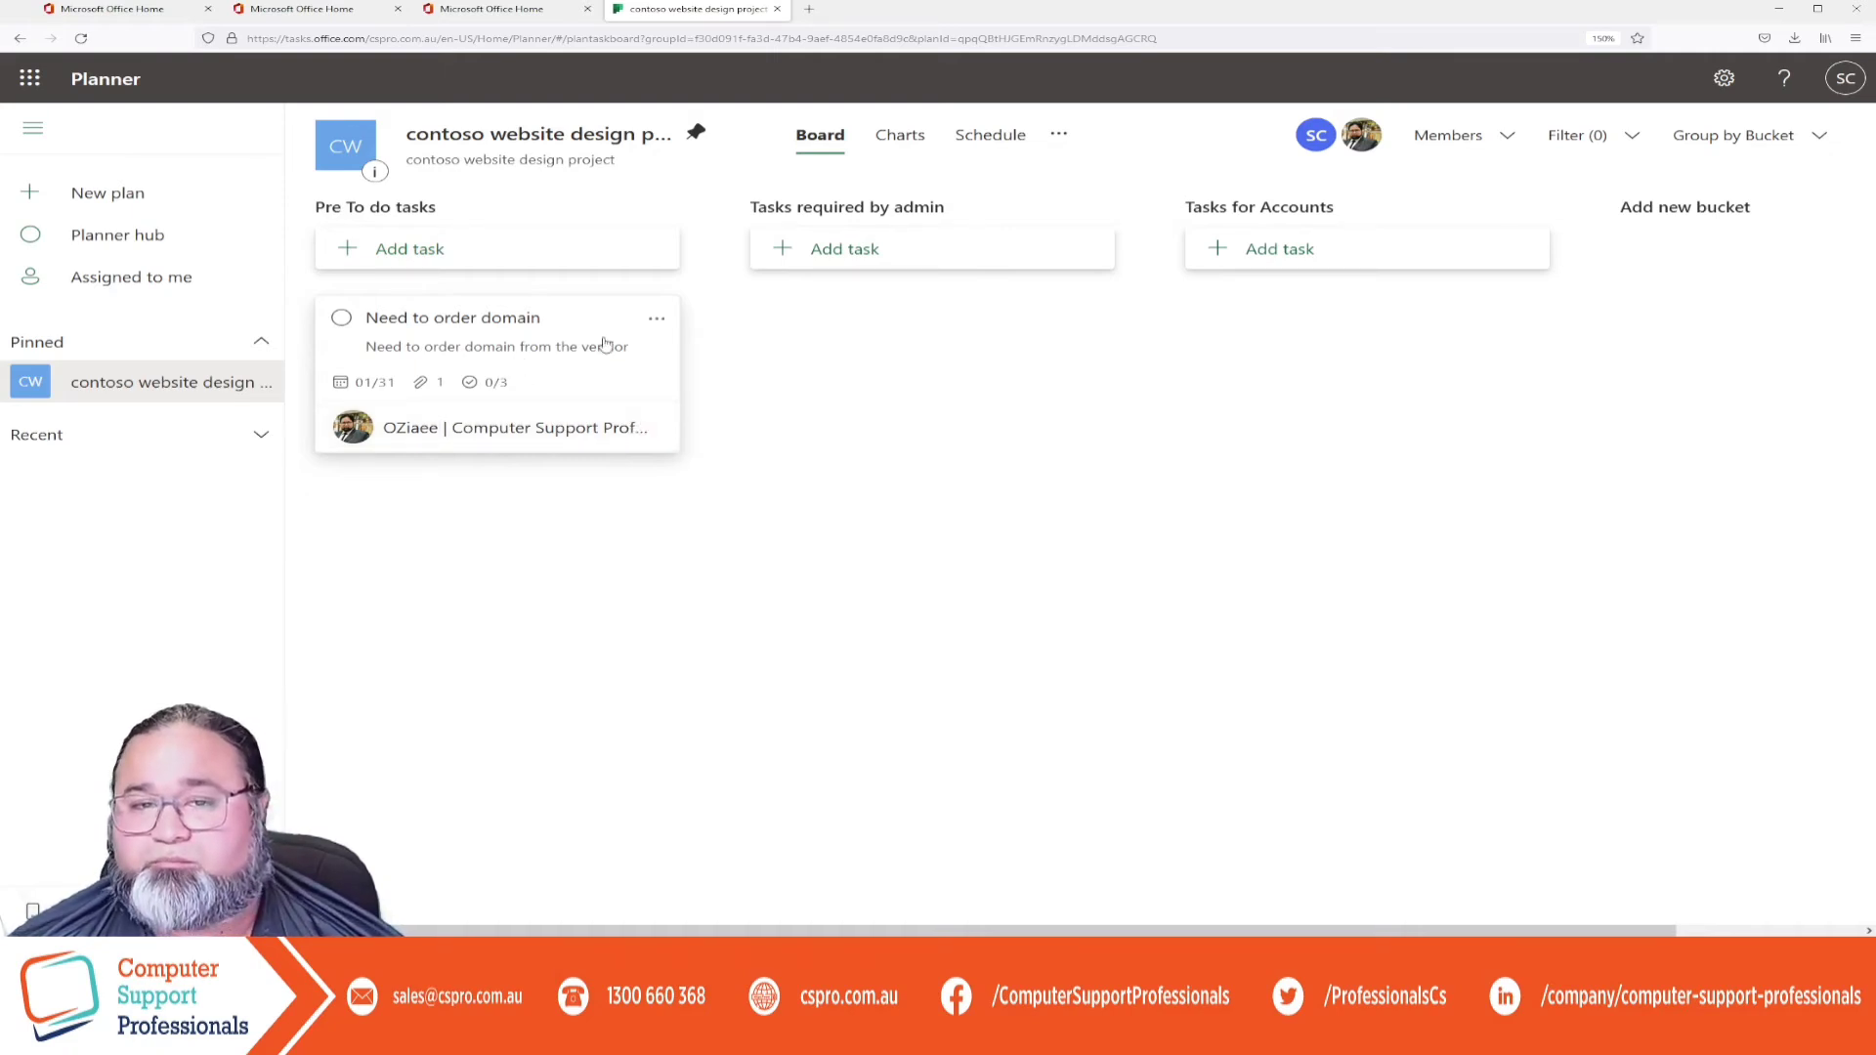
# Copy the Need to order domain task within the Pre To do tasks bucket as "Need to order domain 2".
pyautogui.click(658, 320)
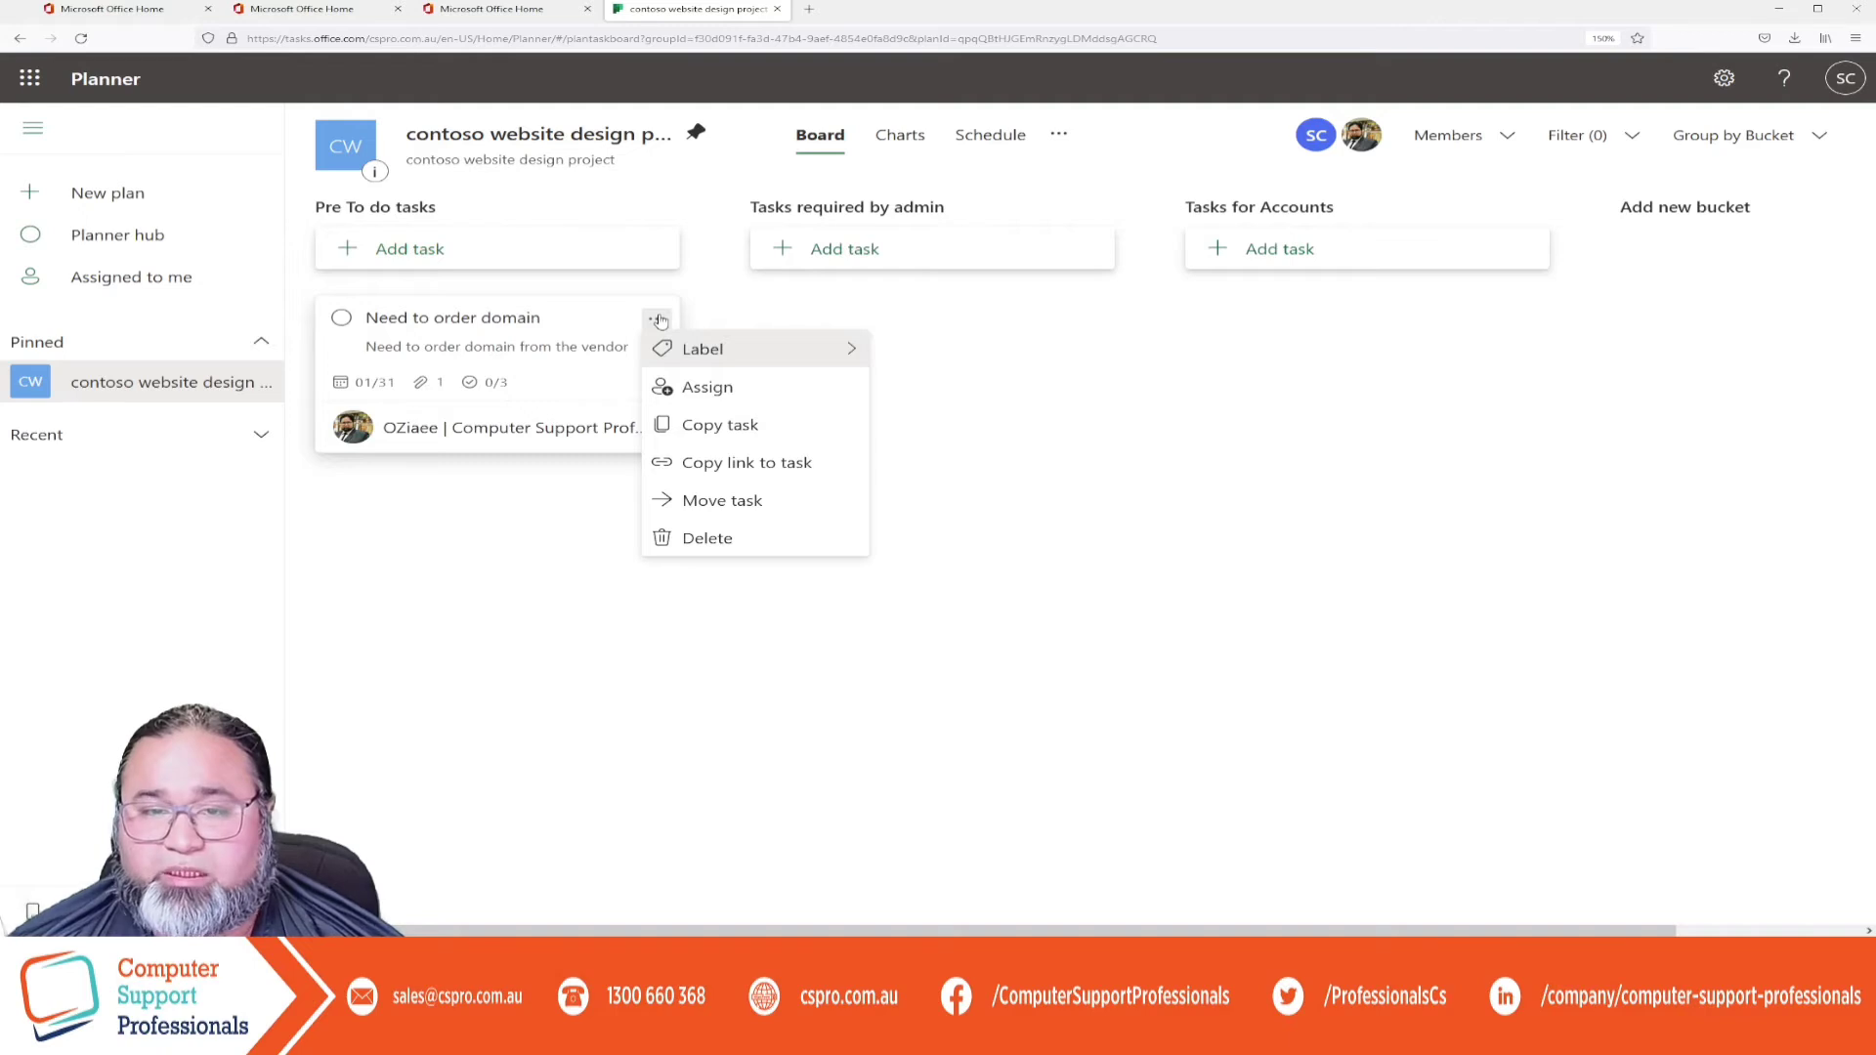
pyautogui.click(720, 425)
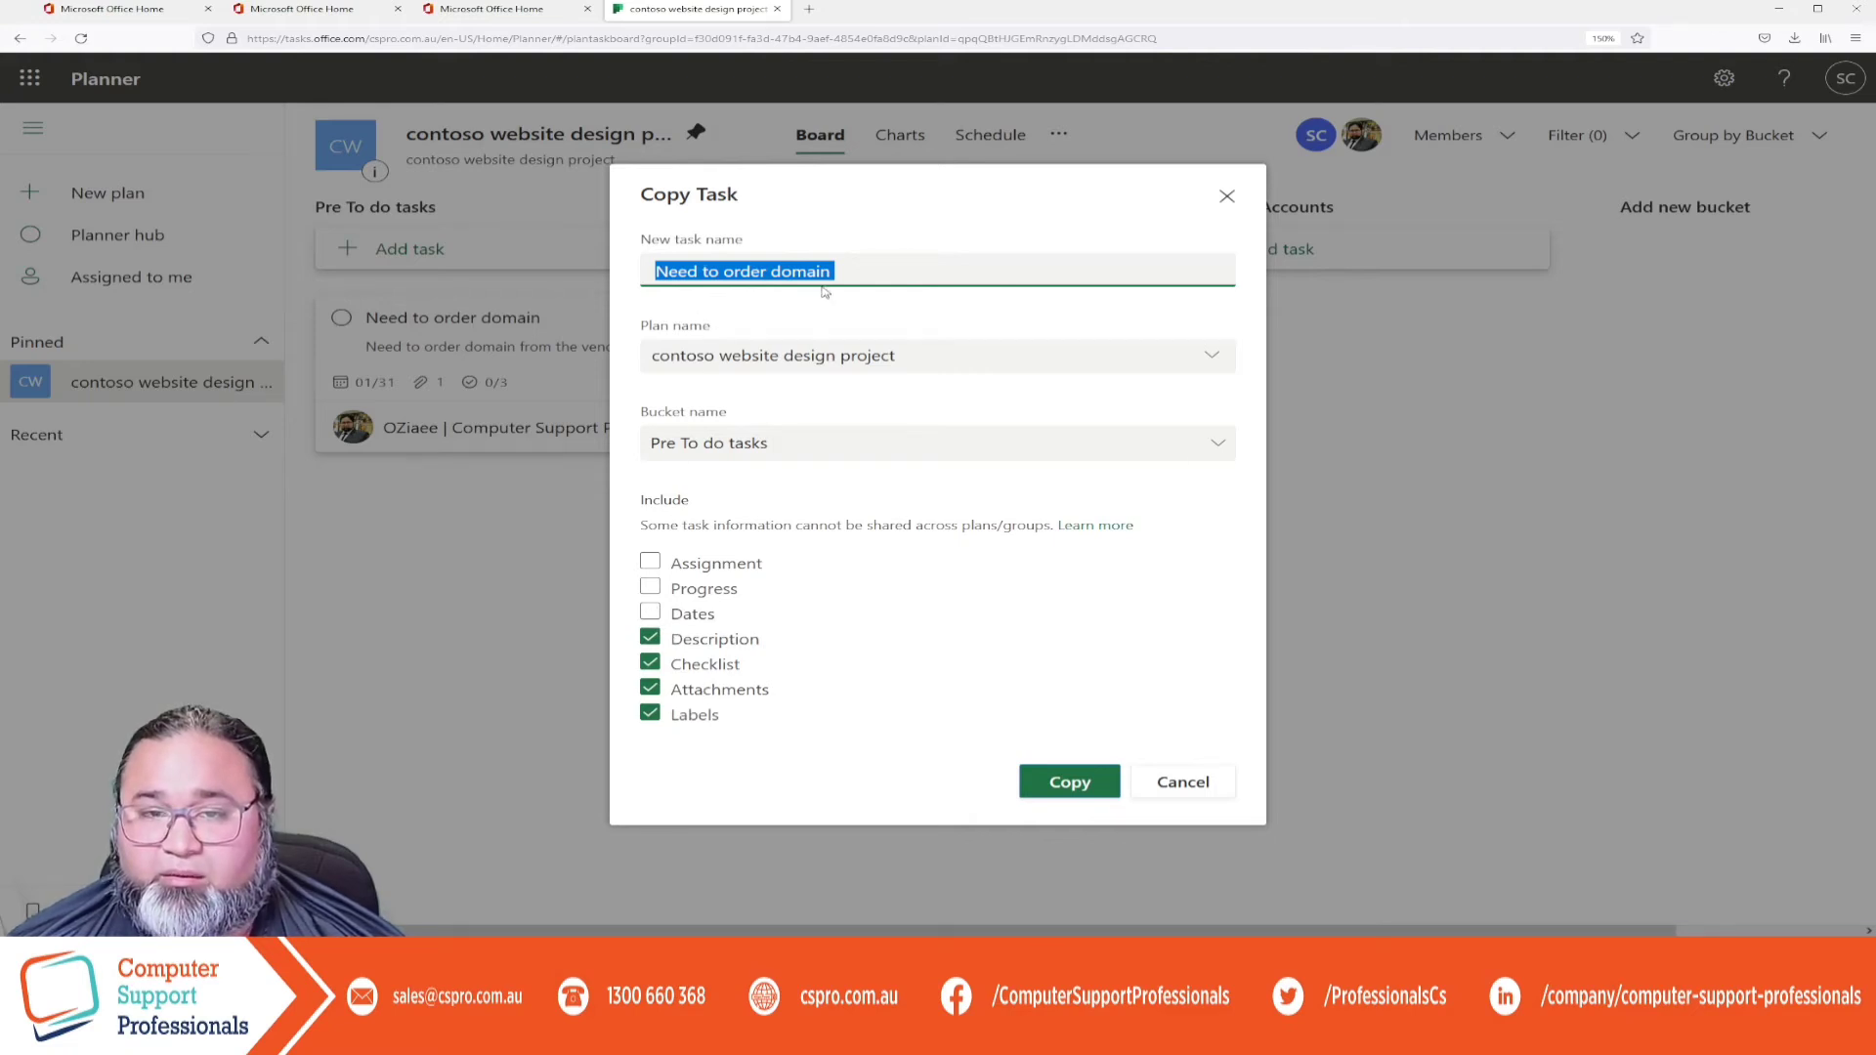
pyautogui.click(853, 273)
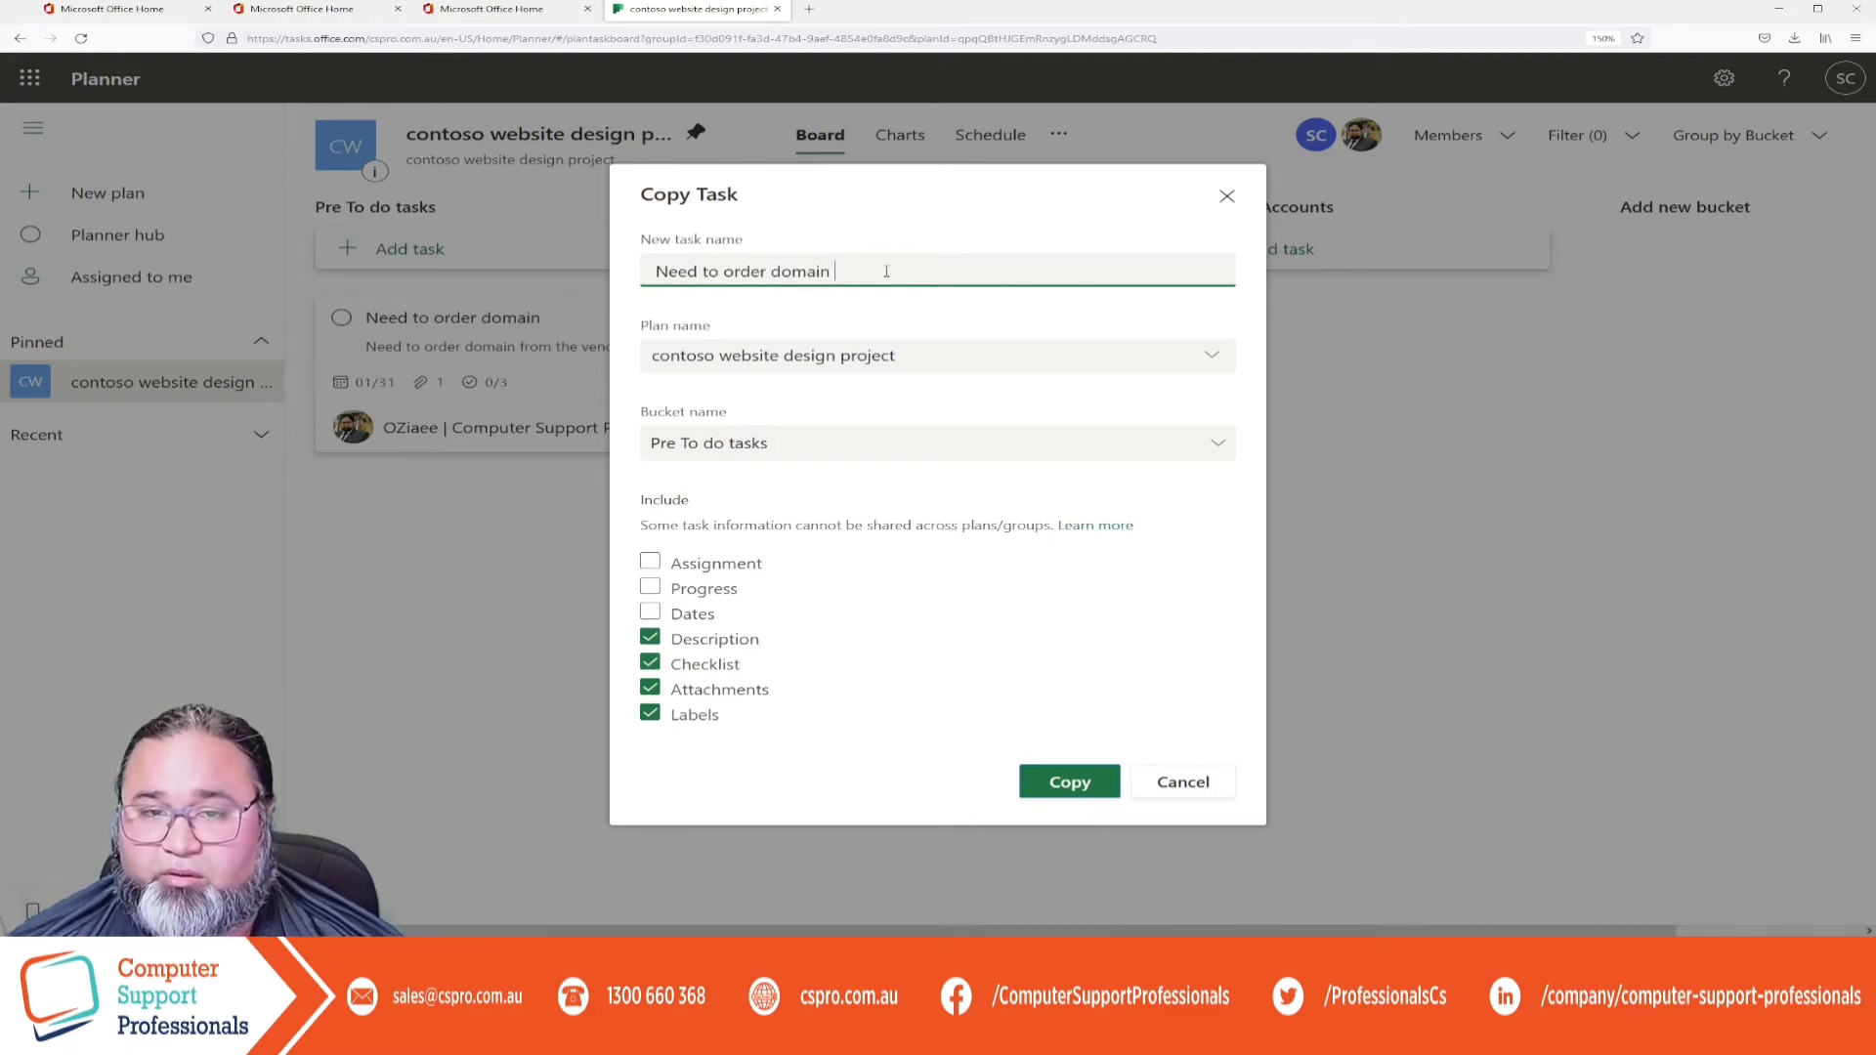
pyautogui.moveTo(876, 273); pyautogui.dragTo(752, 273)
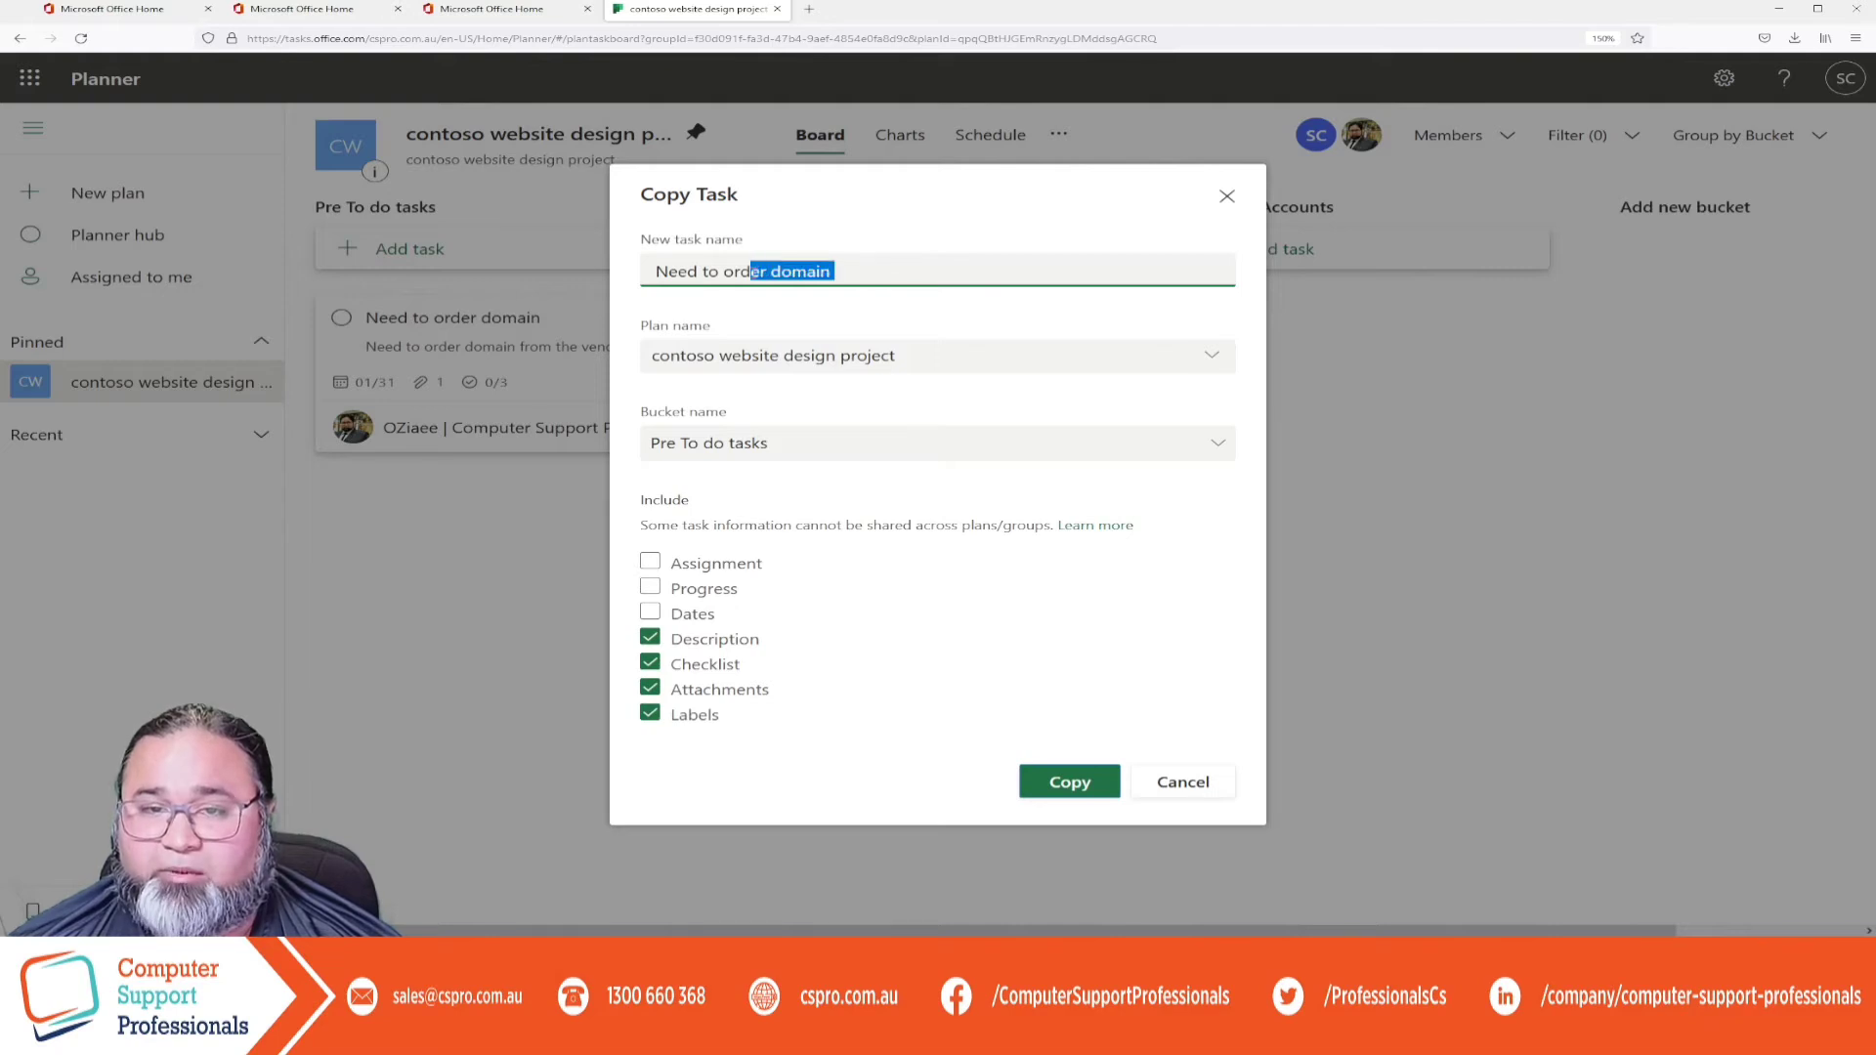
pyautogui.click(719, 273)
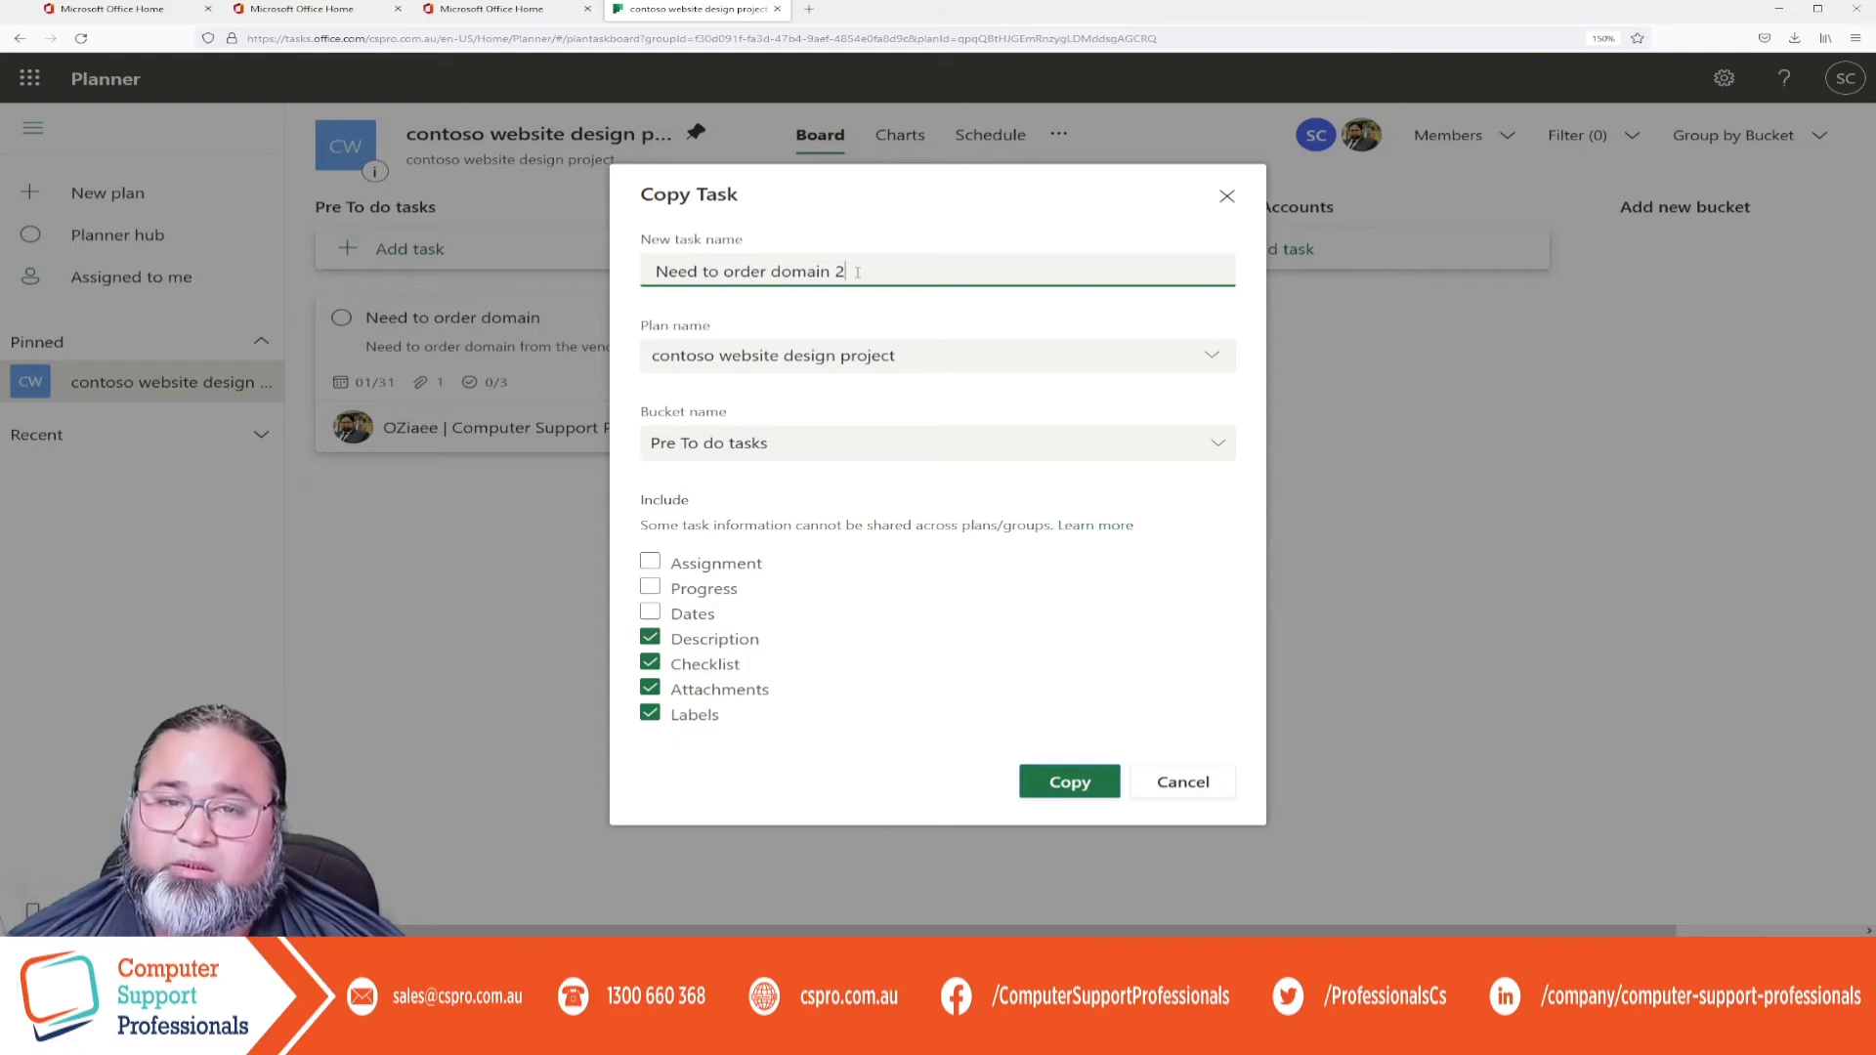
pyautogui.click(1072, 785)
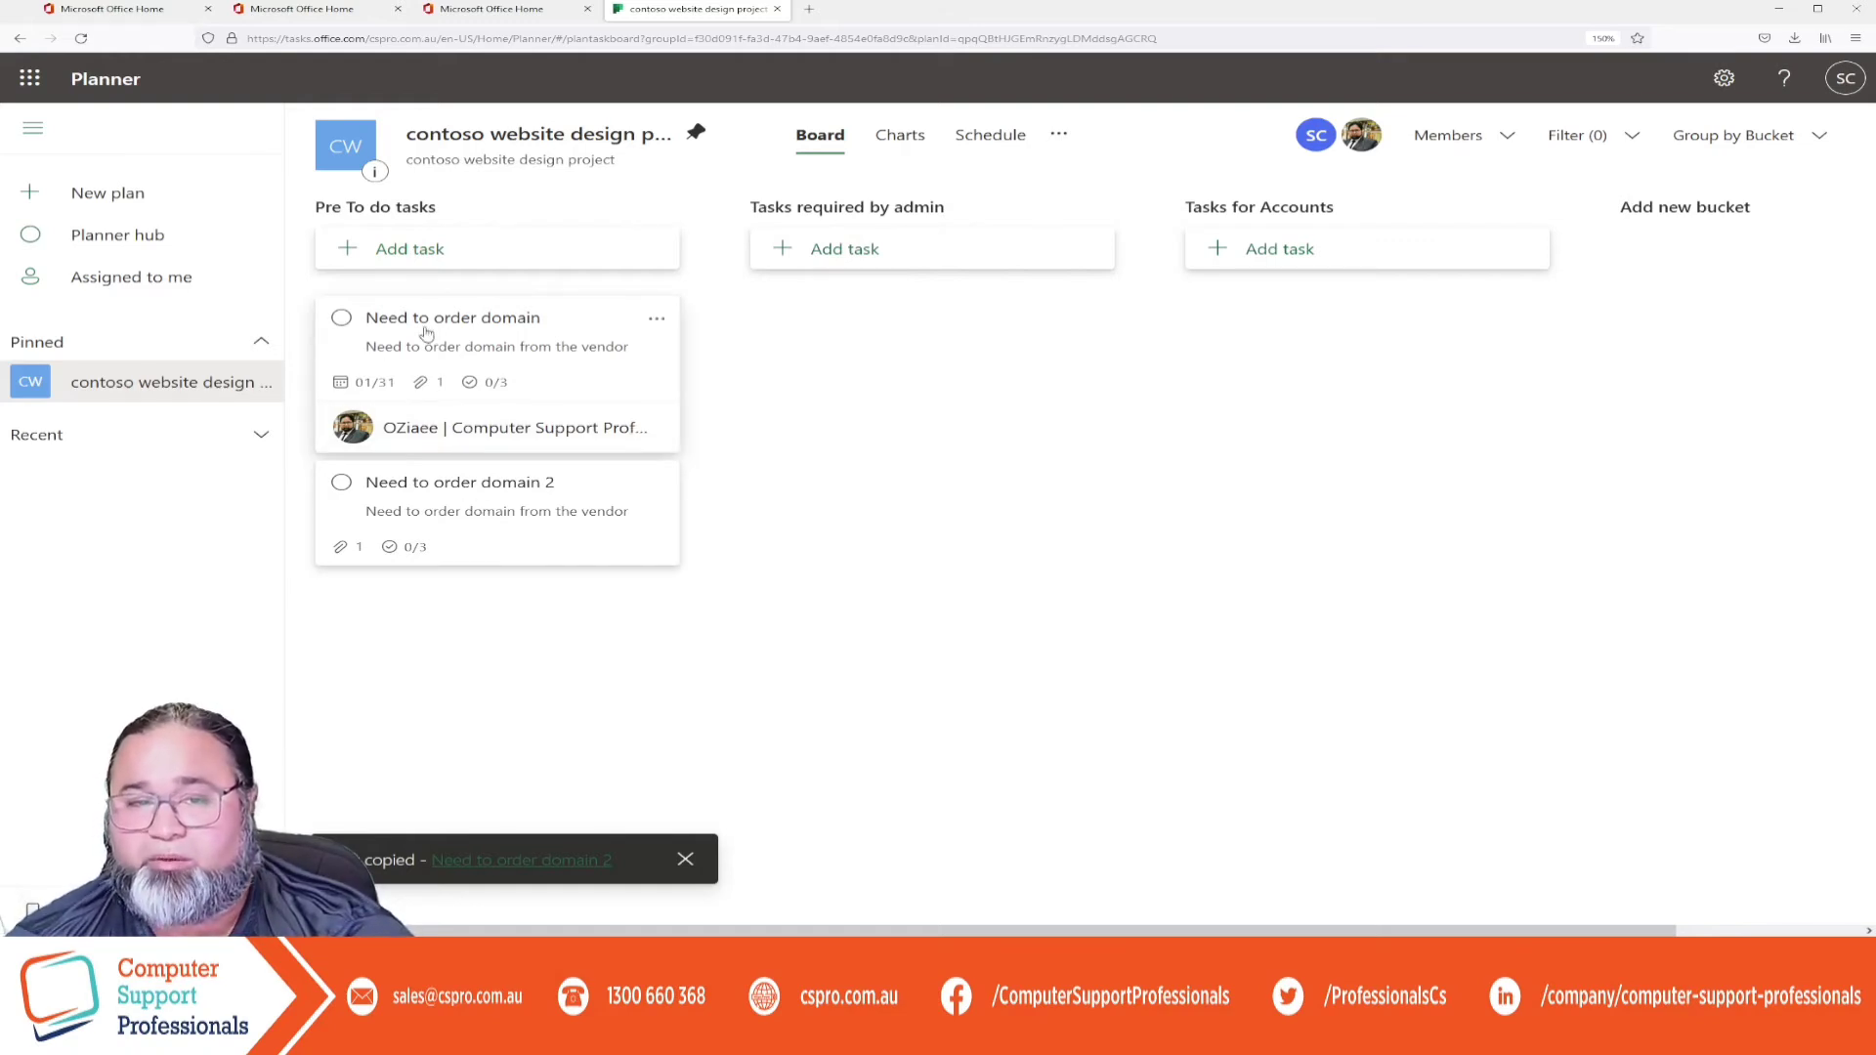
# Review the details of the copied Need to order domain 2 task, including its dates, and close it.
pyautogui.click(496, 531)
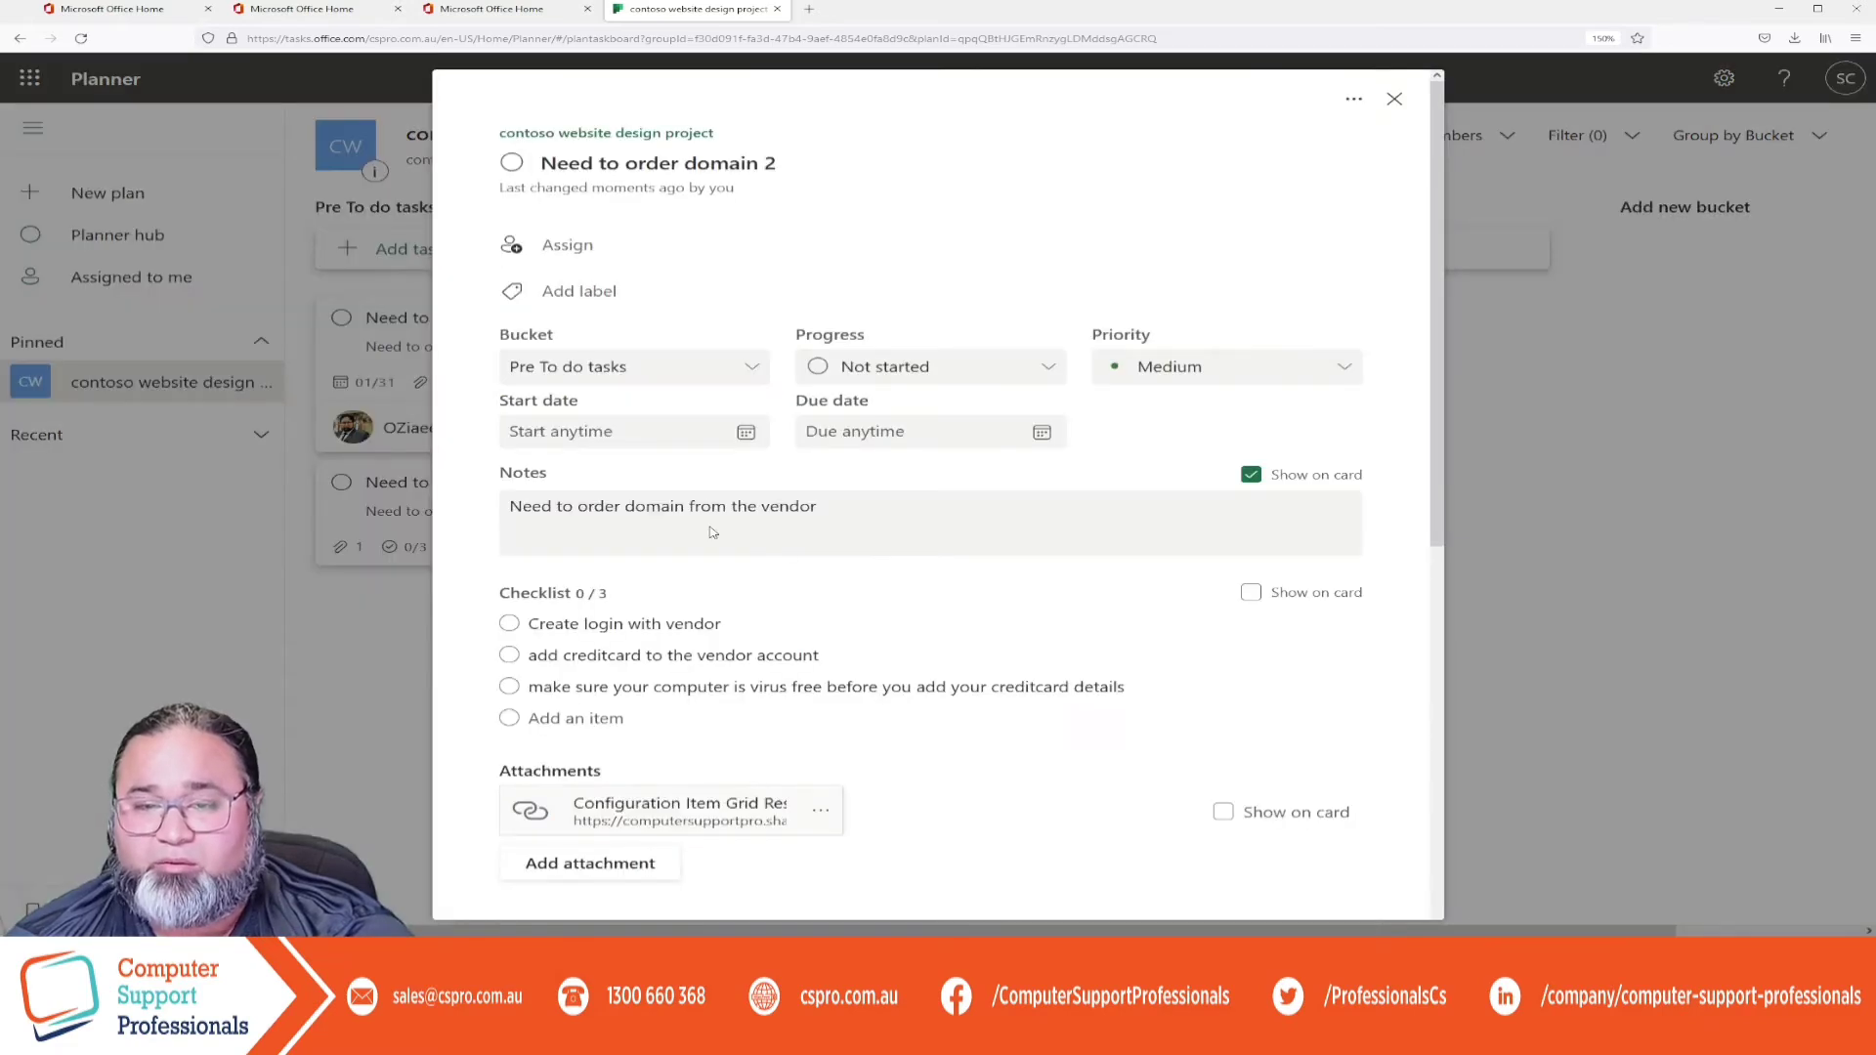
pyautogui.scroll(-3, 718, 536)
pyautogui.scroll(3, 721, 652)
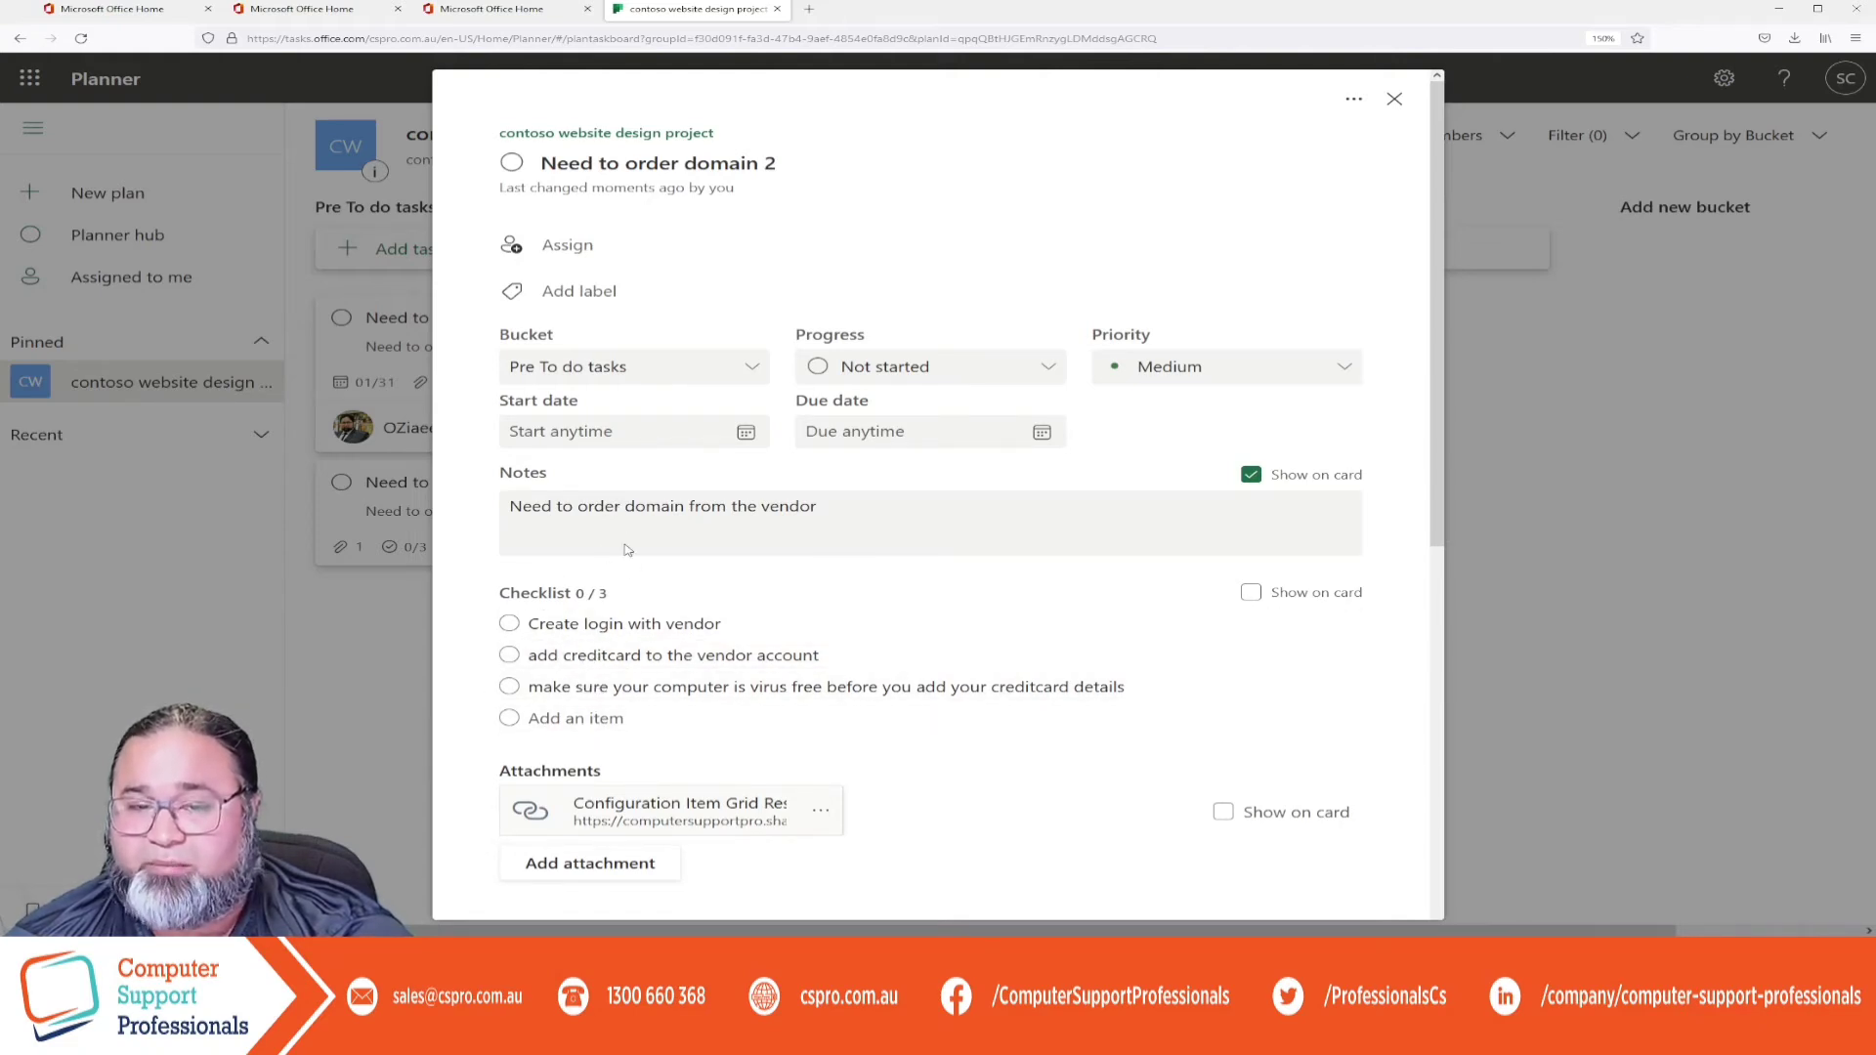
pyautogui.click(746, 434)
pyautogui.click(1395, 99)
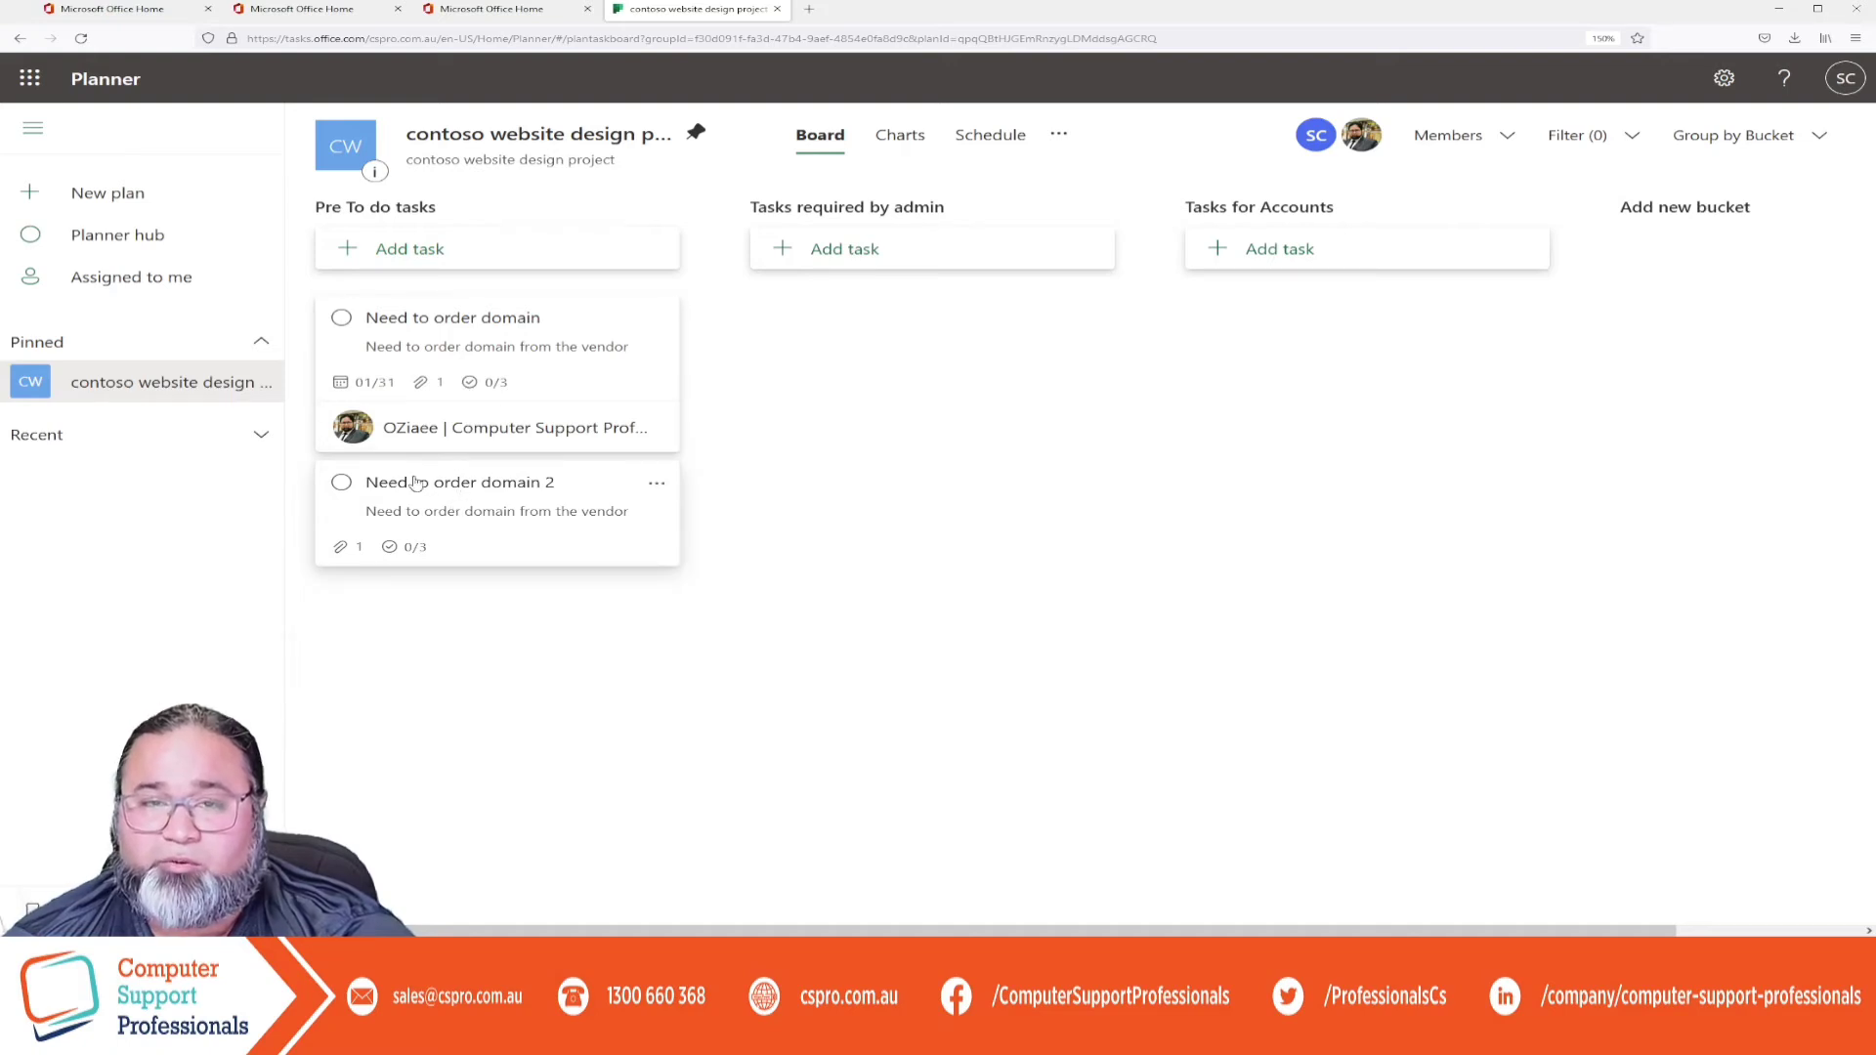
# Schedule the unscheduled Need to order domain 2 task on January 25, 2022 in the plan's calendar and return to the board.
pyautogui.click(987, 143)
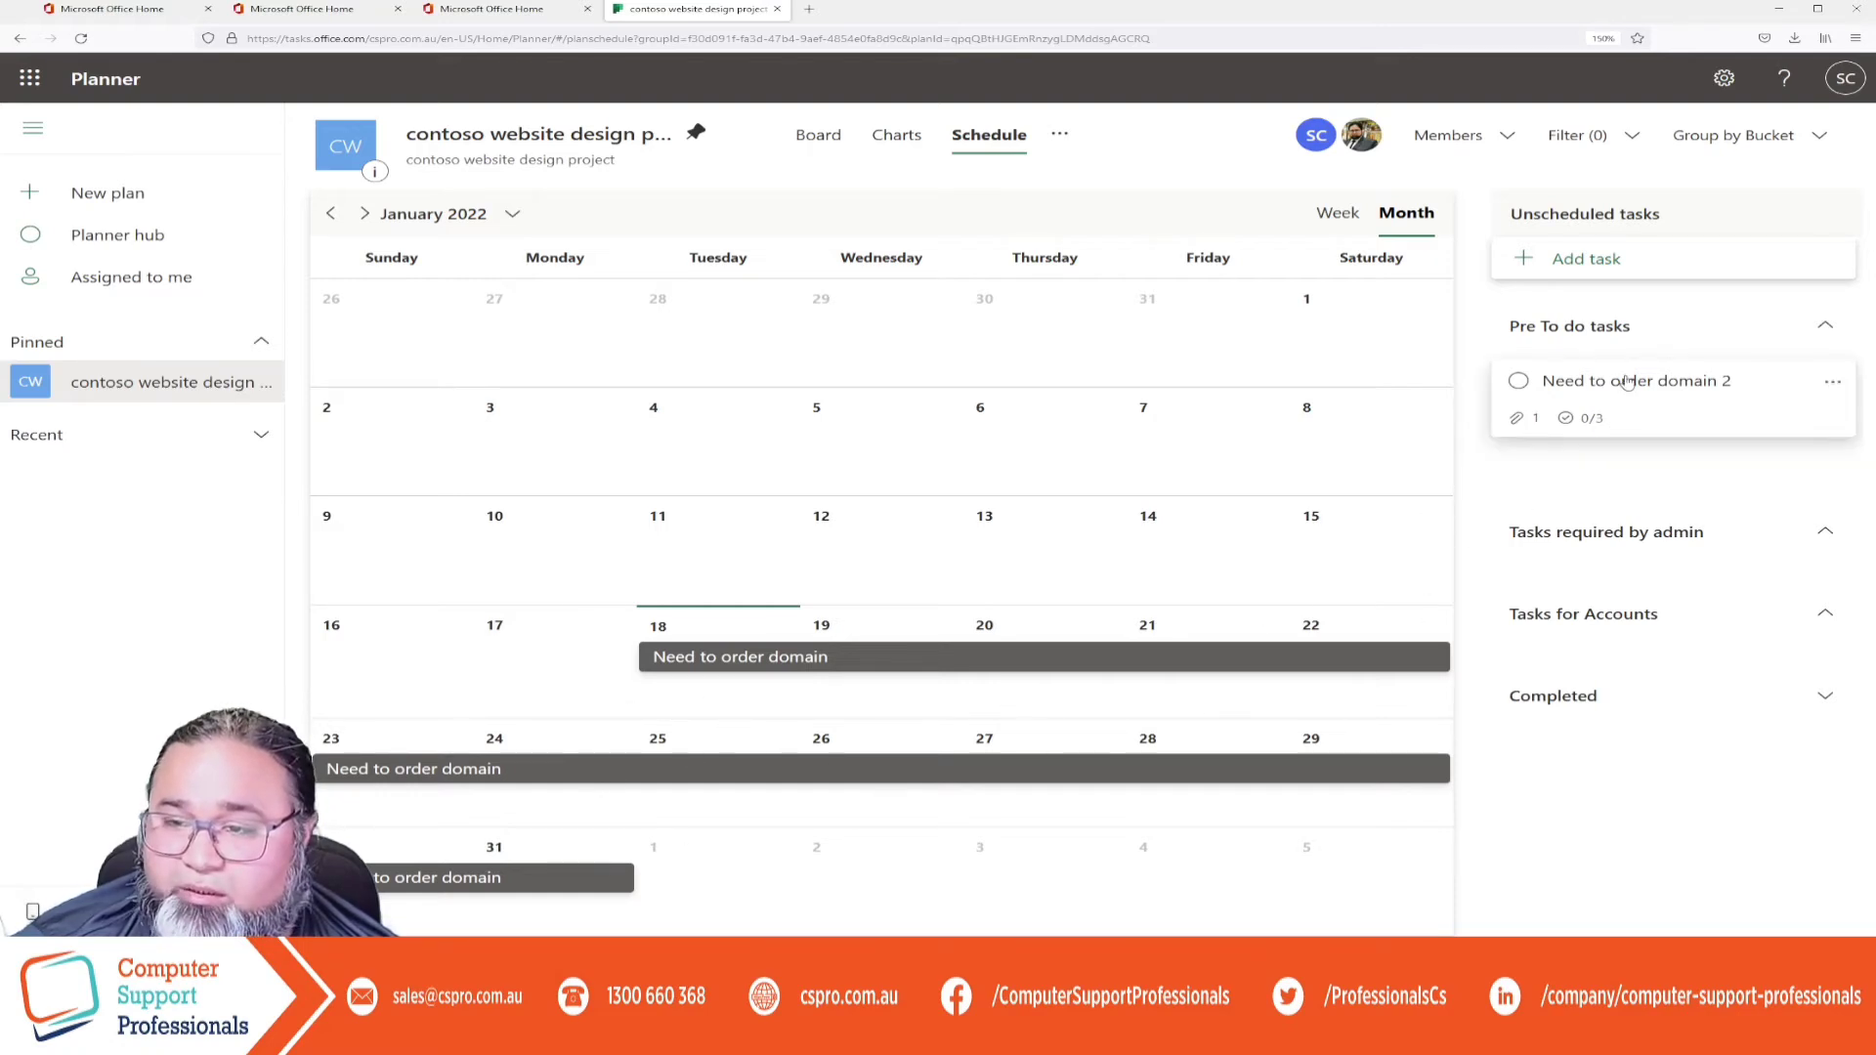
pyautogui.moveTo(1627, 381); pyautogui.dragTo(733, 759)
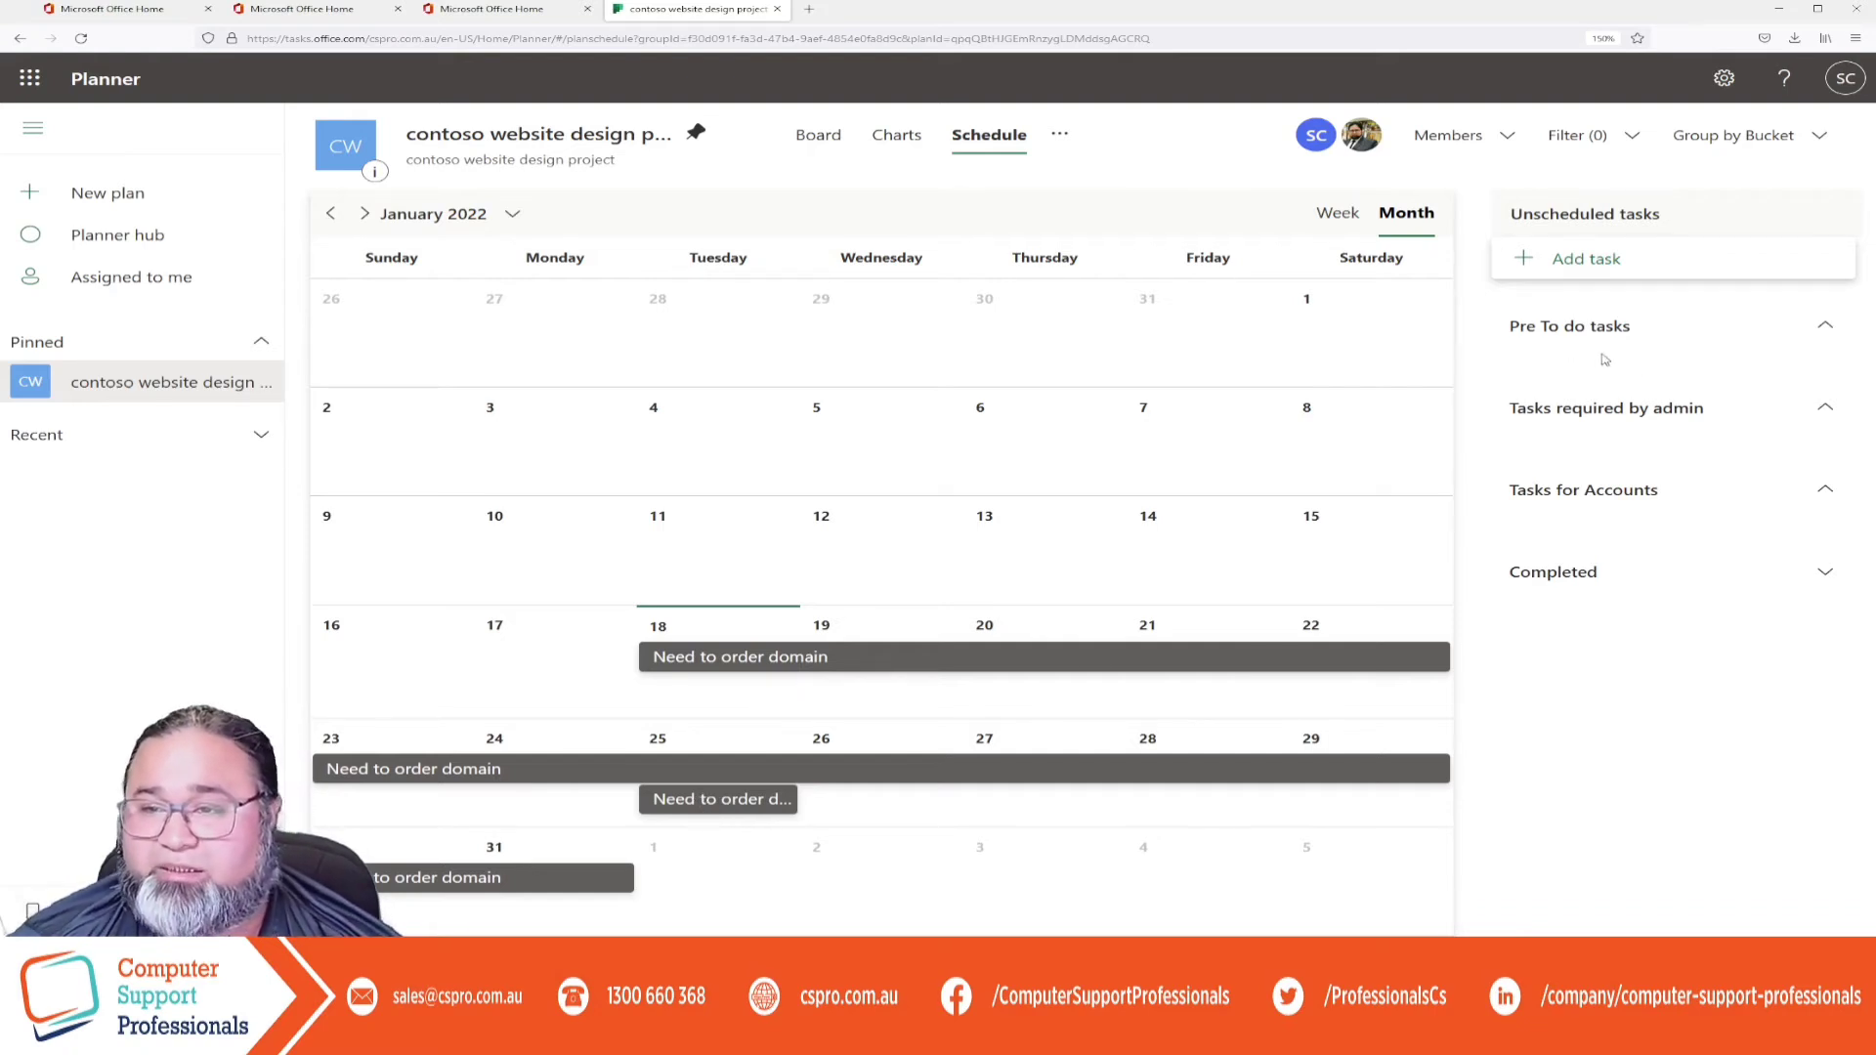
pyautogui.click(831, 141)
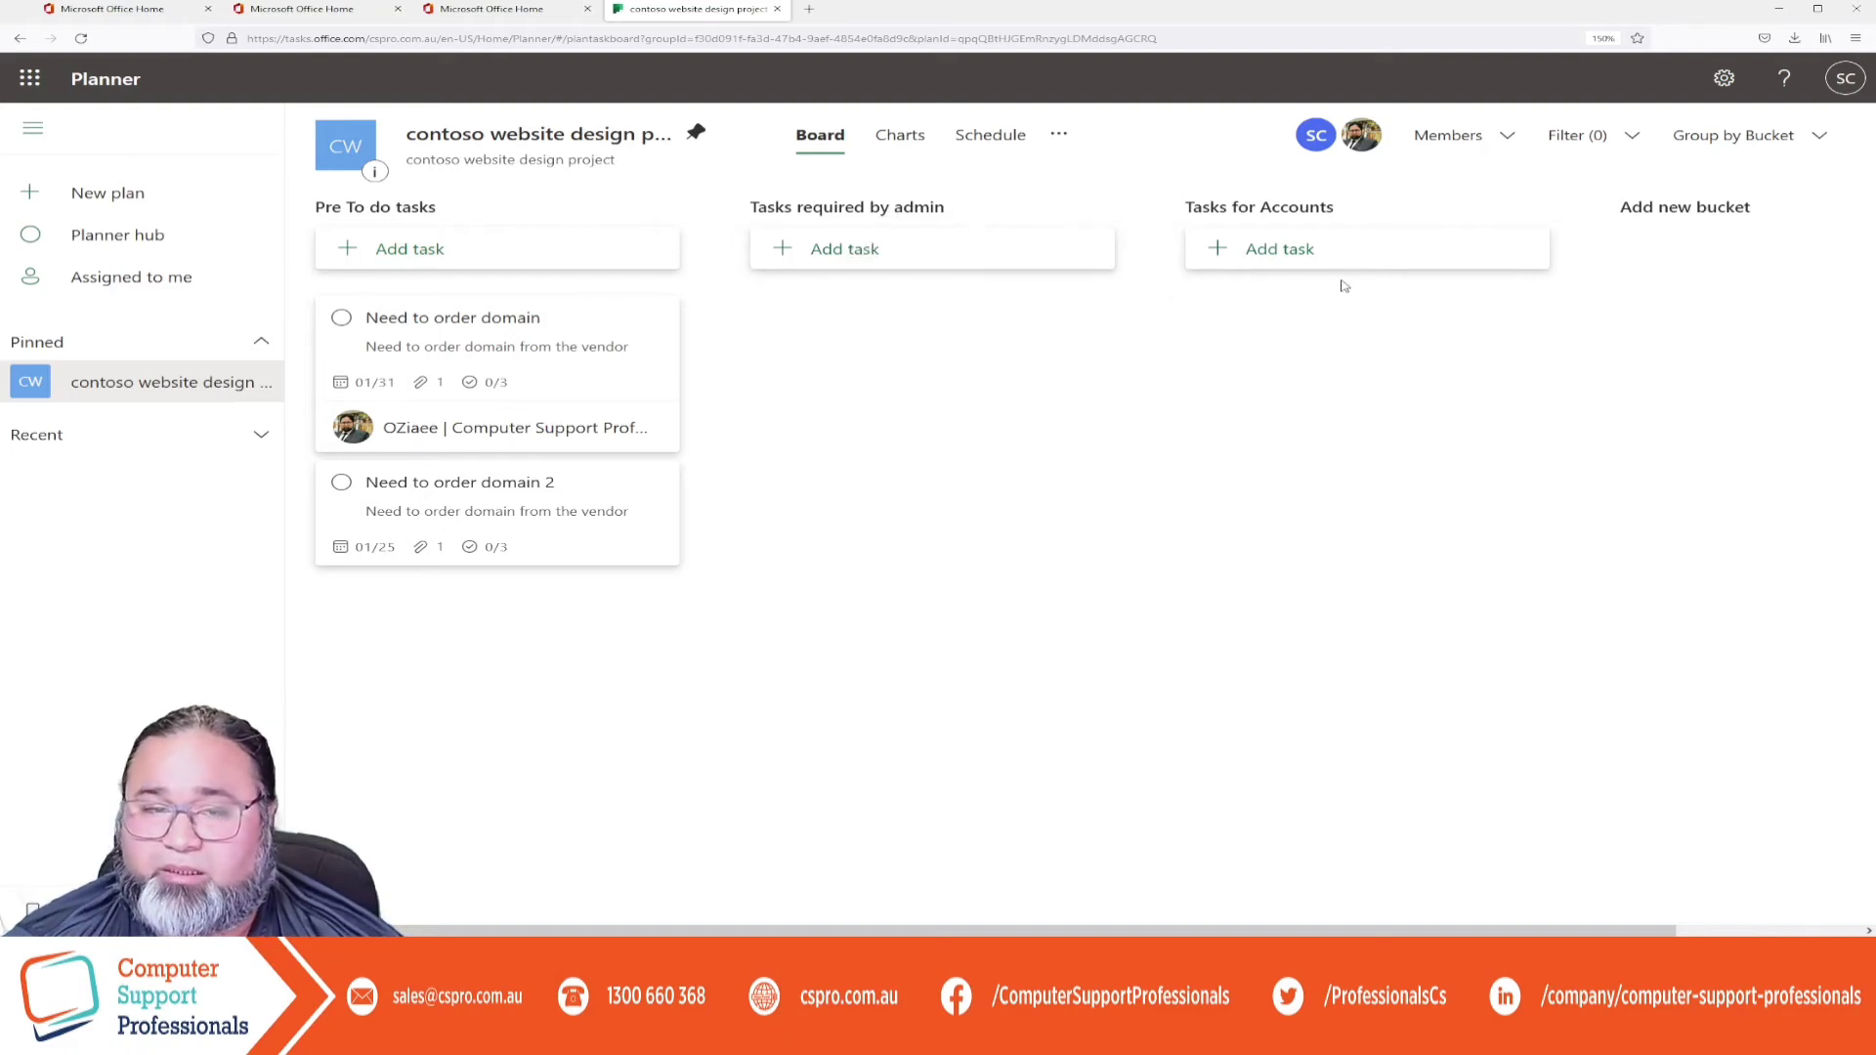
# Add the task "create the webhosting account" to the Tasks required by admin bucket, and check the details of Need to order domain 2.
pyautogui.click(892, 241)
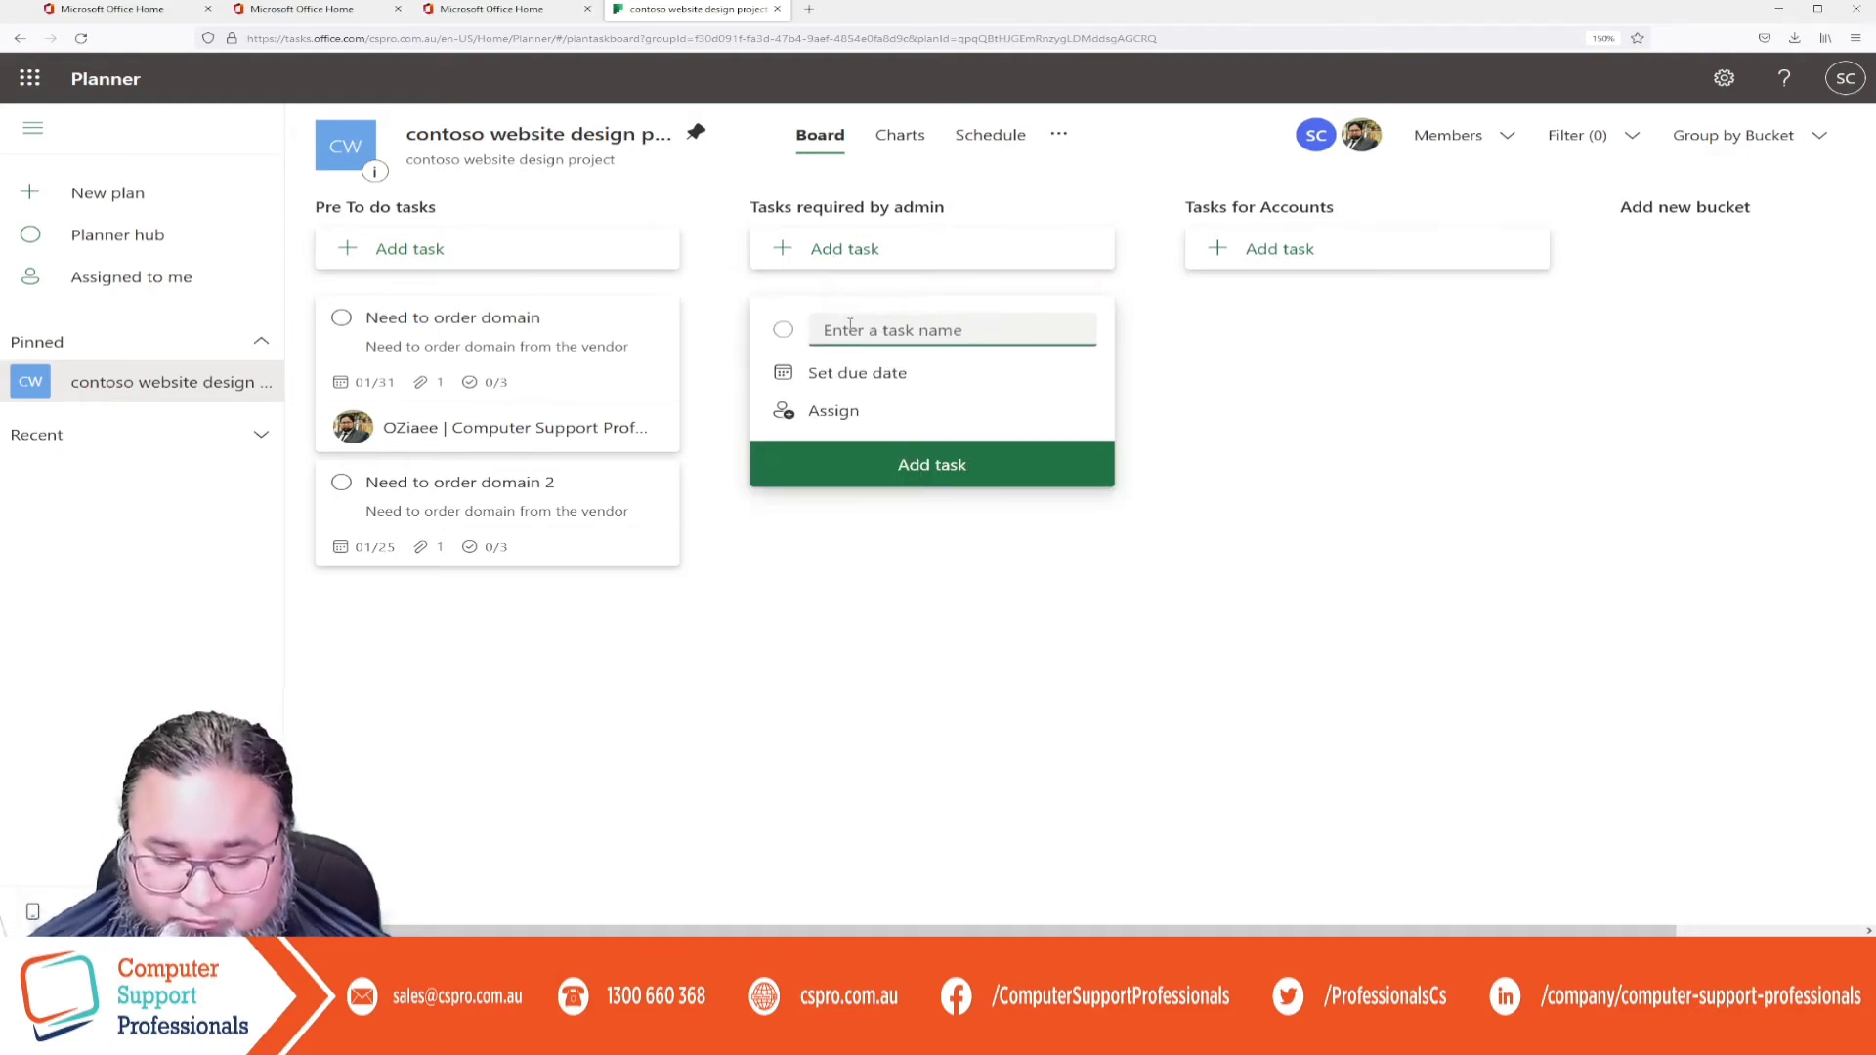
pyautogui.write('create t')
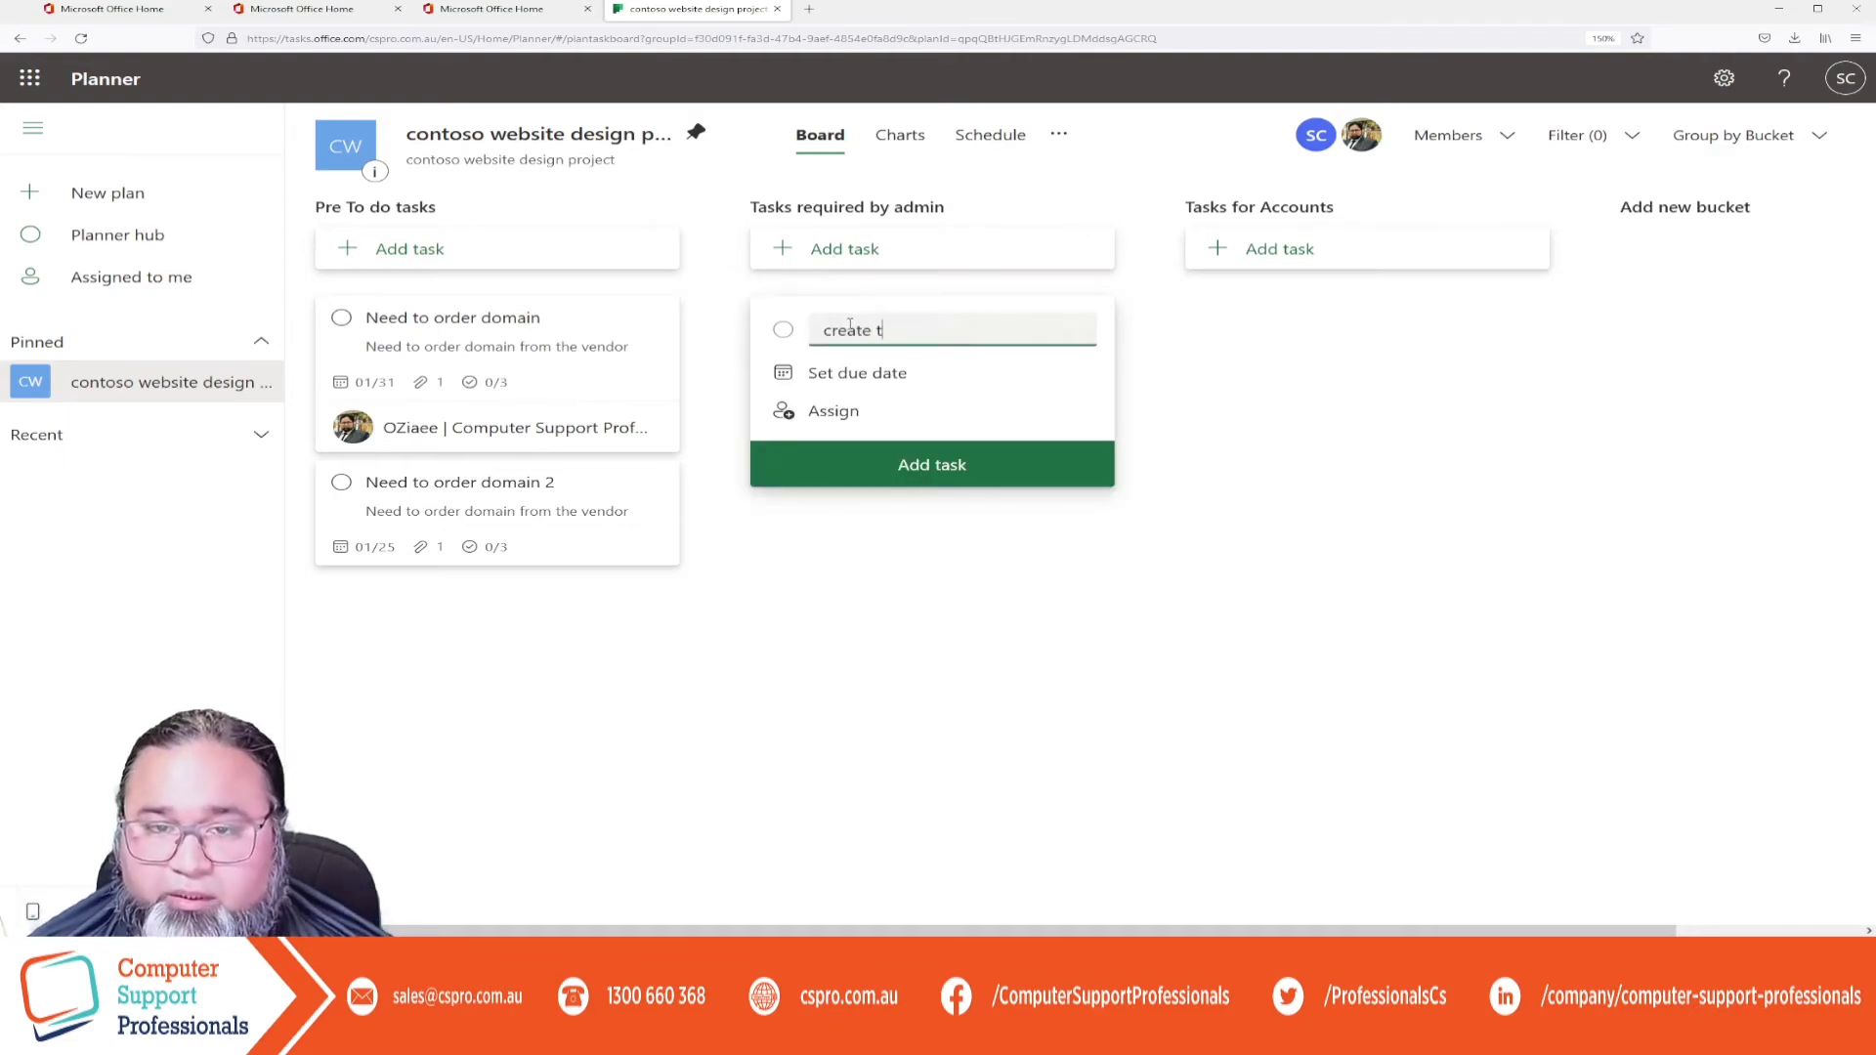
pyautogui.write('he websho')
pyautogui.press('BackSpace')
pyautogui.press('BackSpace')
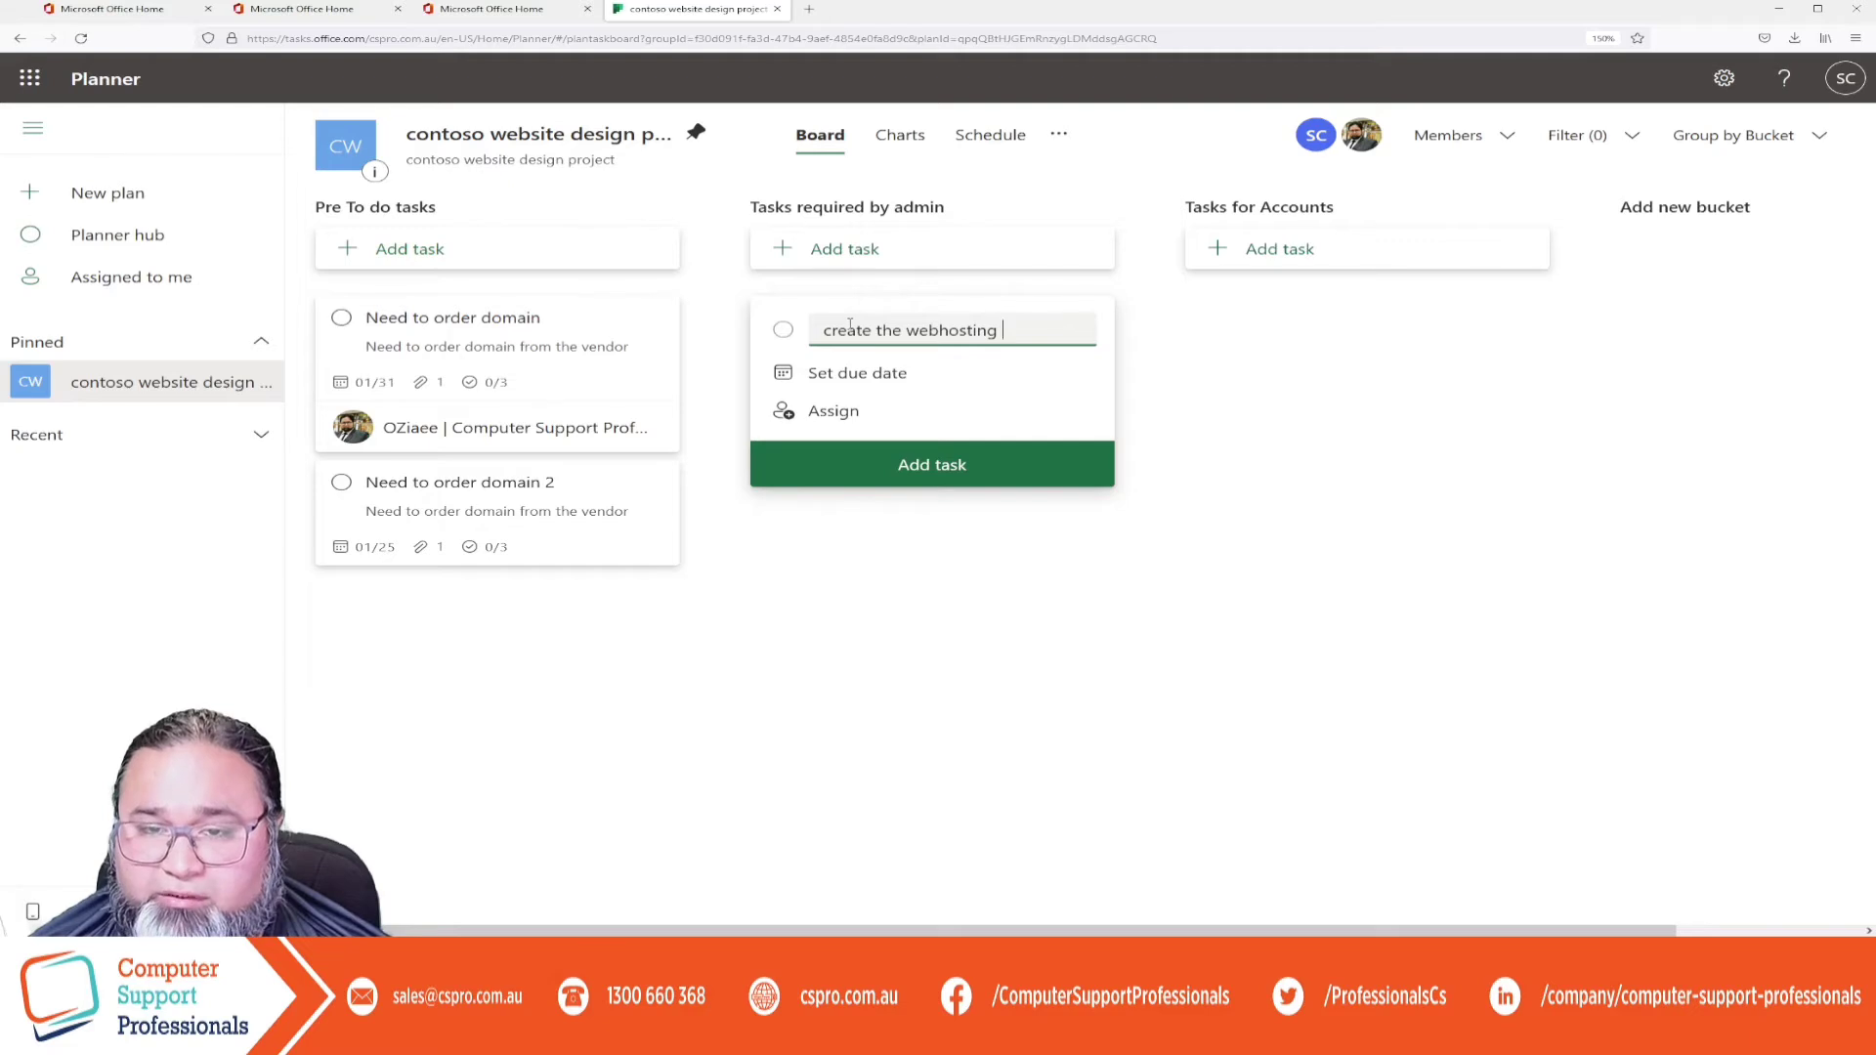
pyautogui.write('hosting account')
pyautogui.press('Return')
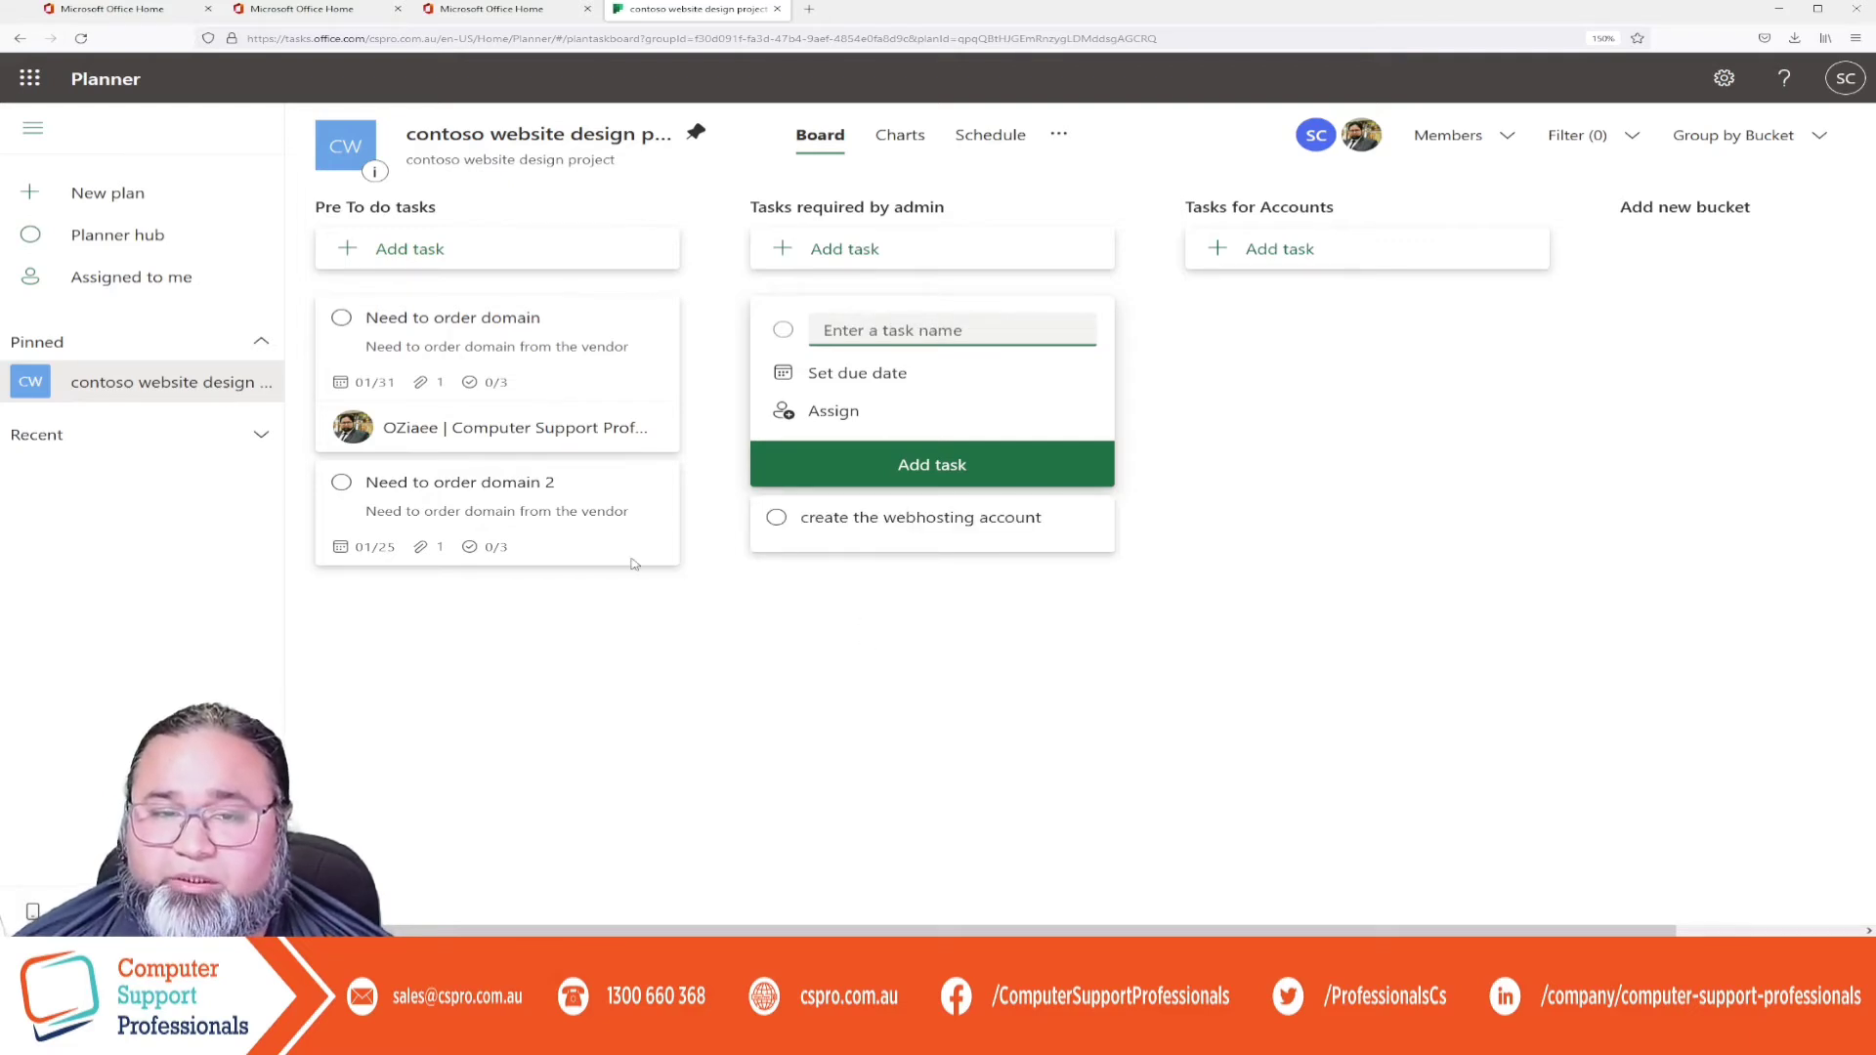
pyautogui.click(469, 506)
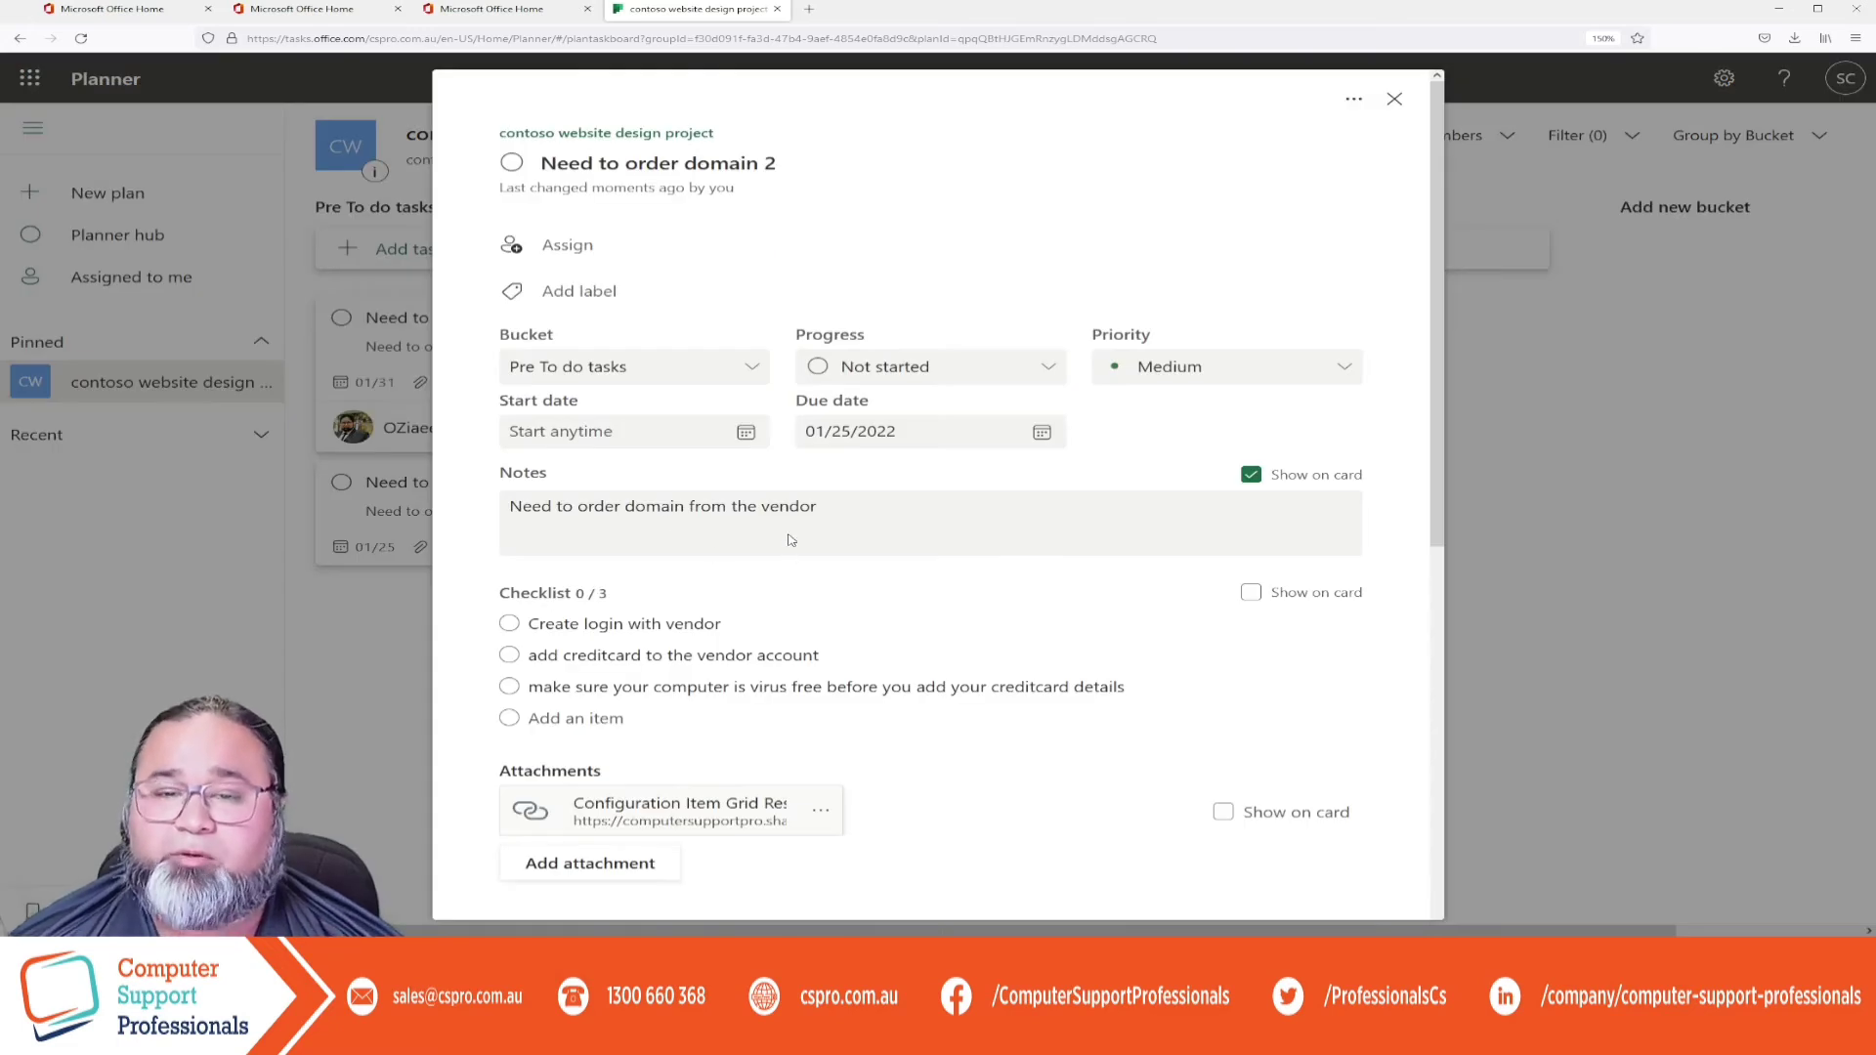
pyautogui.click(1395, 99)
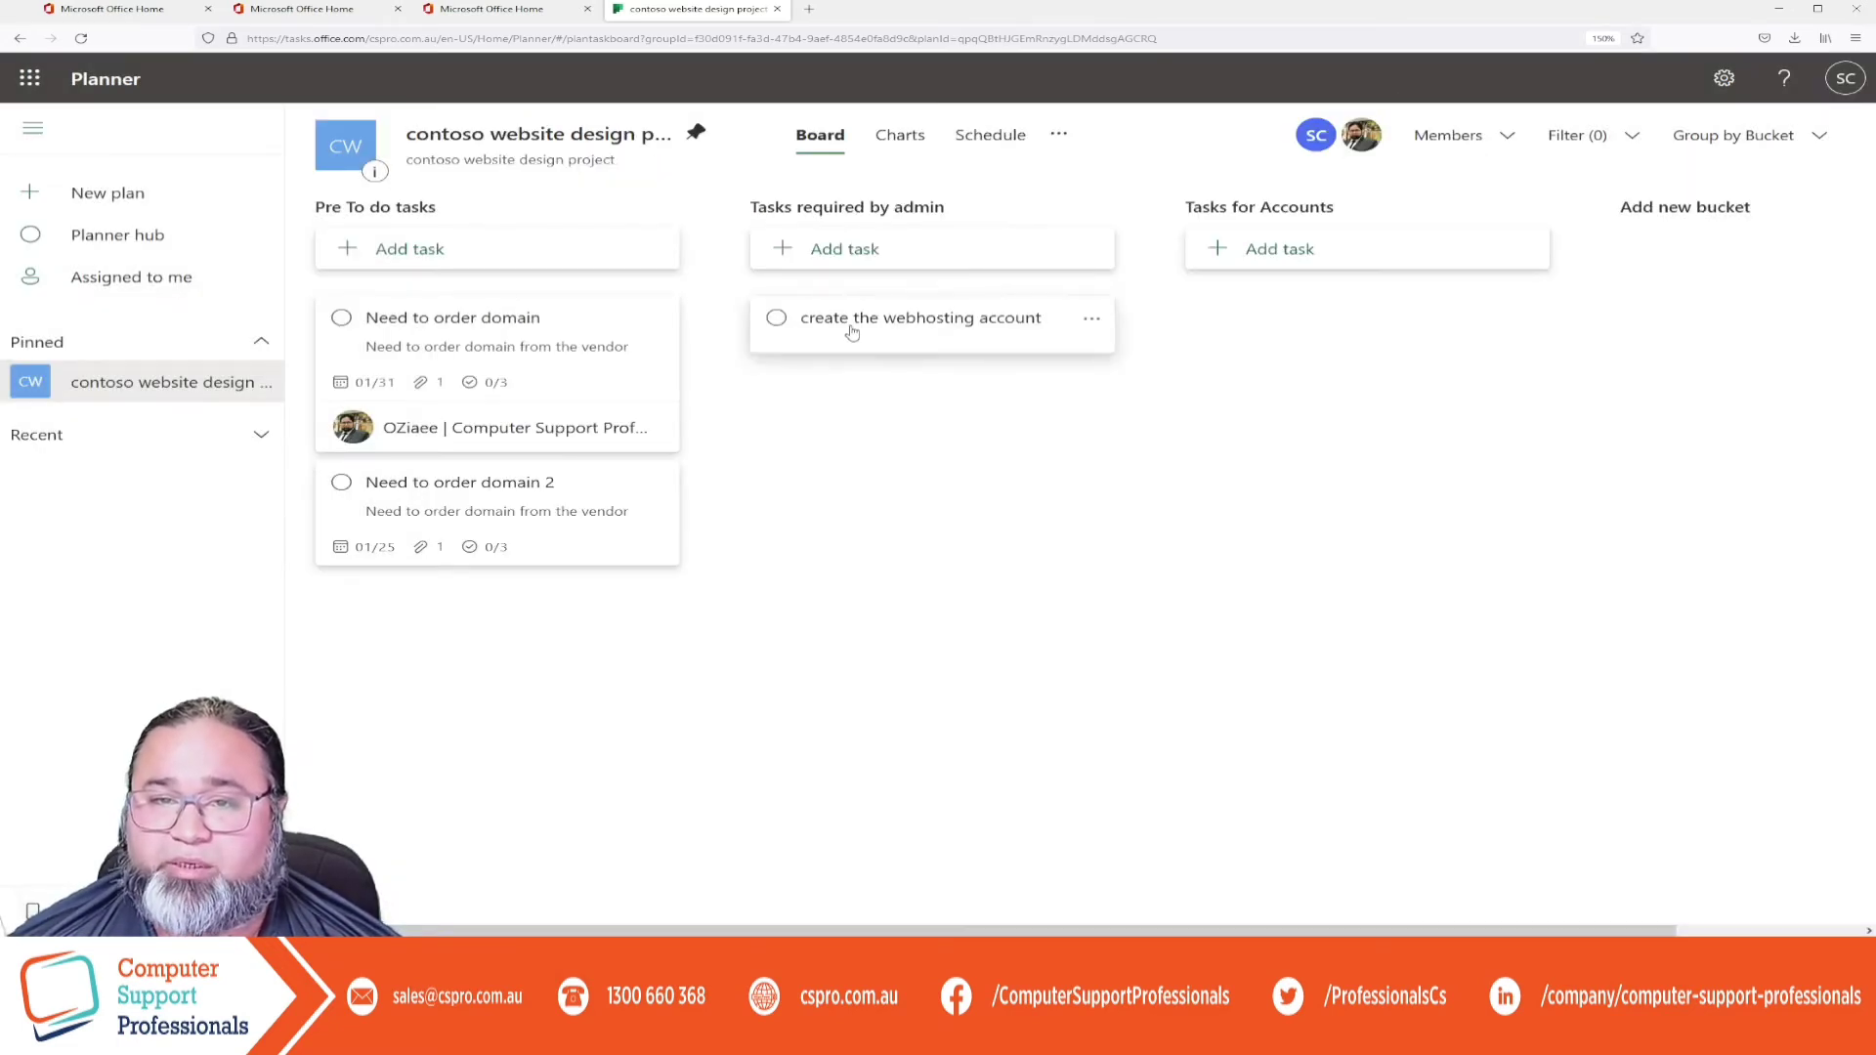
# Add another task named "setup the ftp link" to the Tasks required by admin bucket.
pyautogui.click(851, 247)
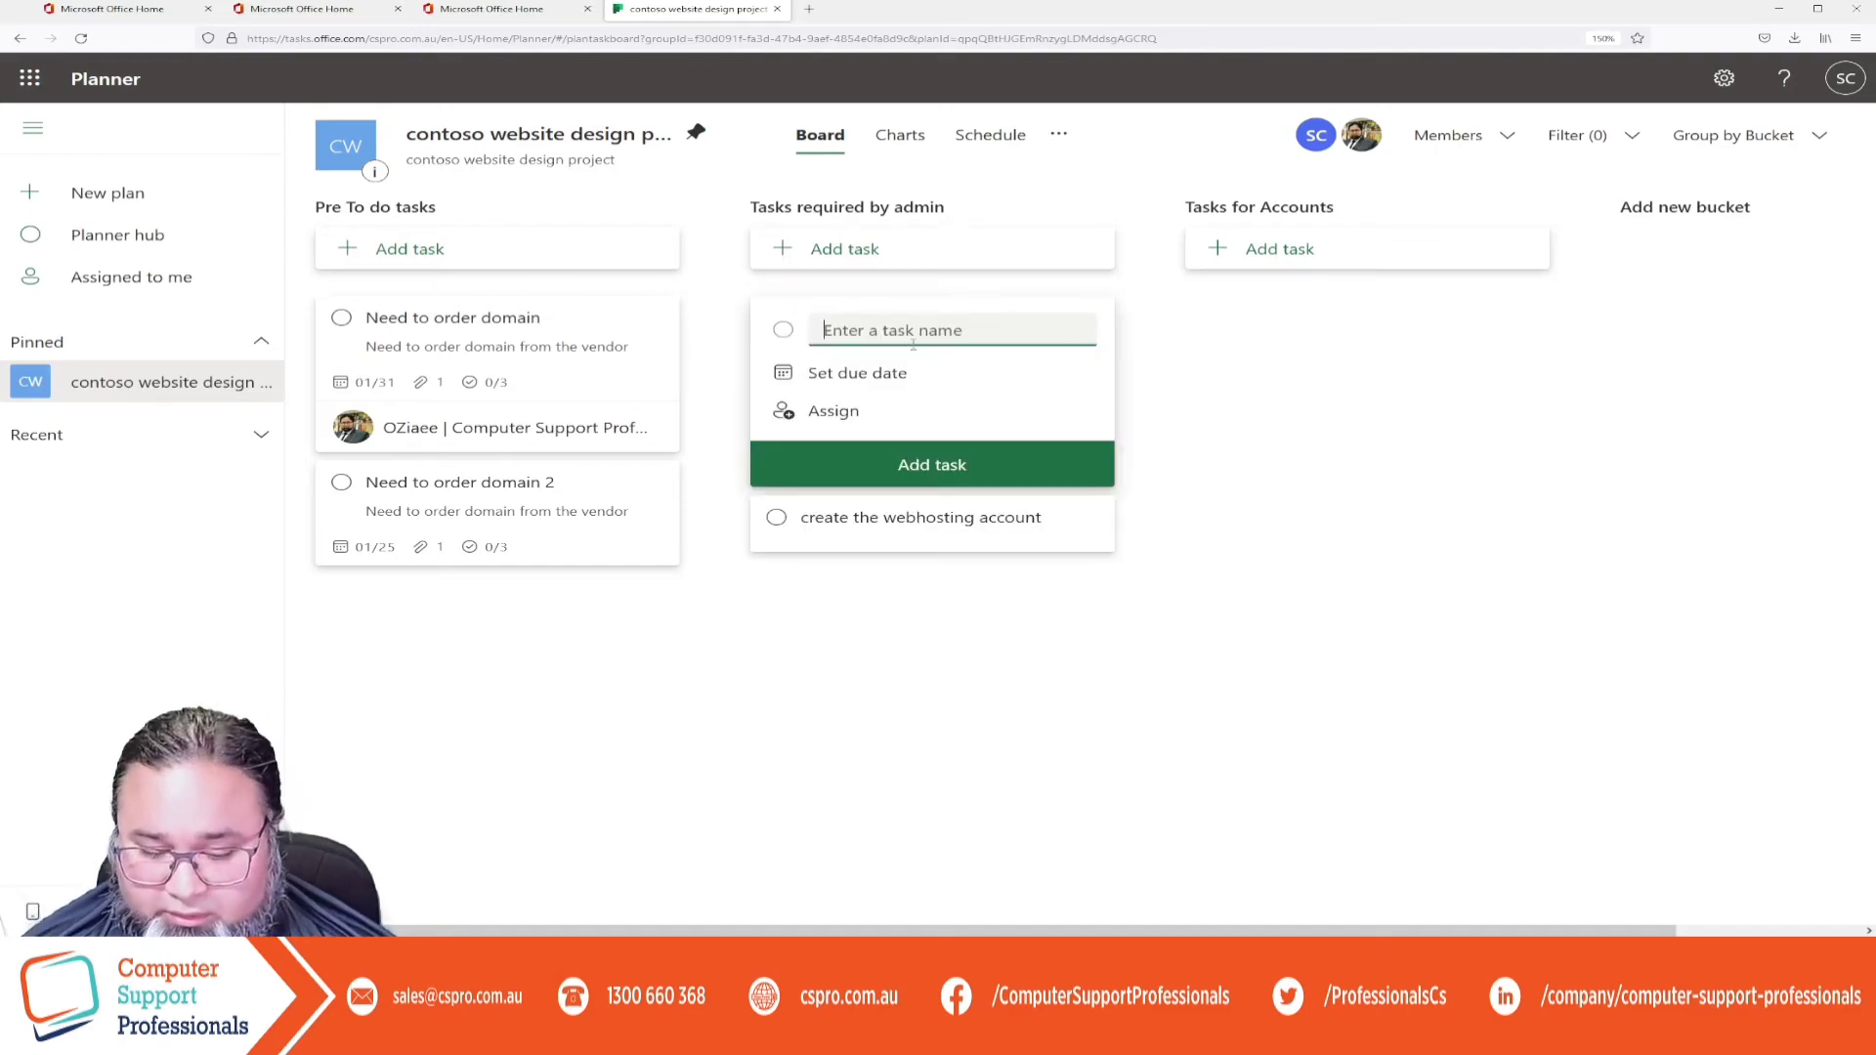
pyautogui.write('setup th')
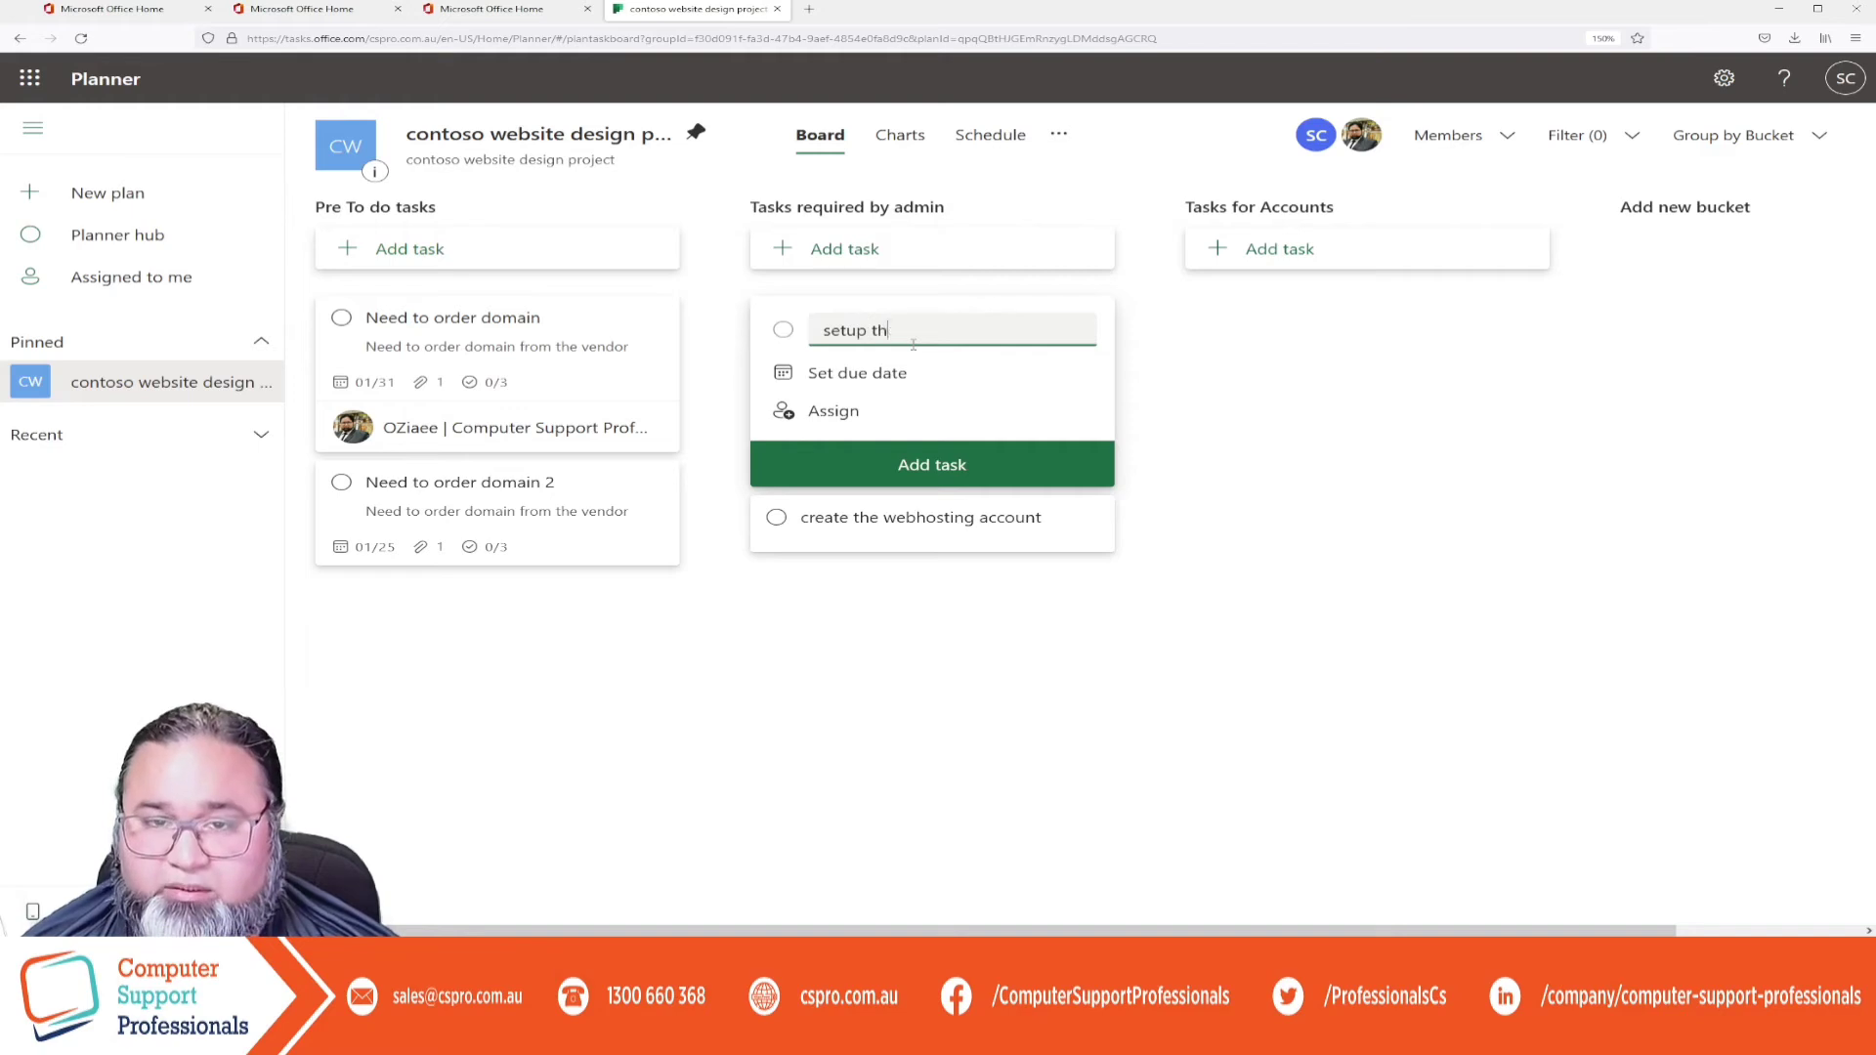
pyautogui.write('e ftp ')
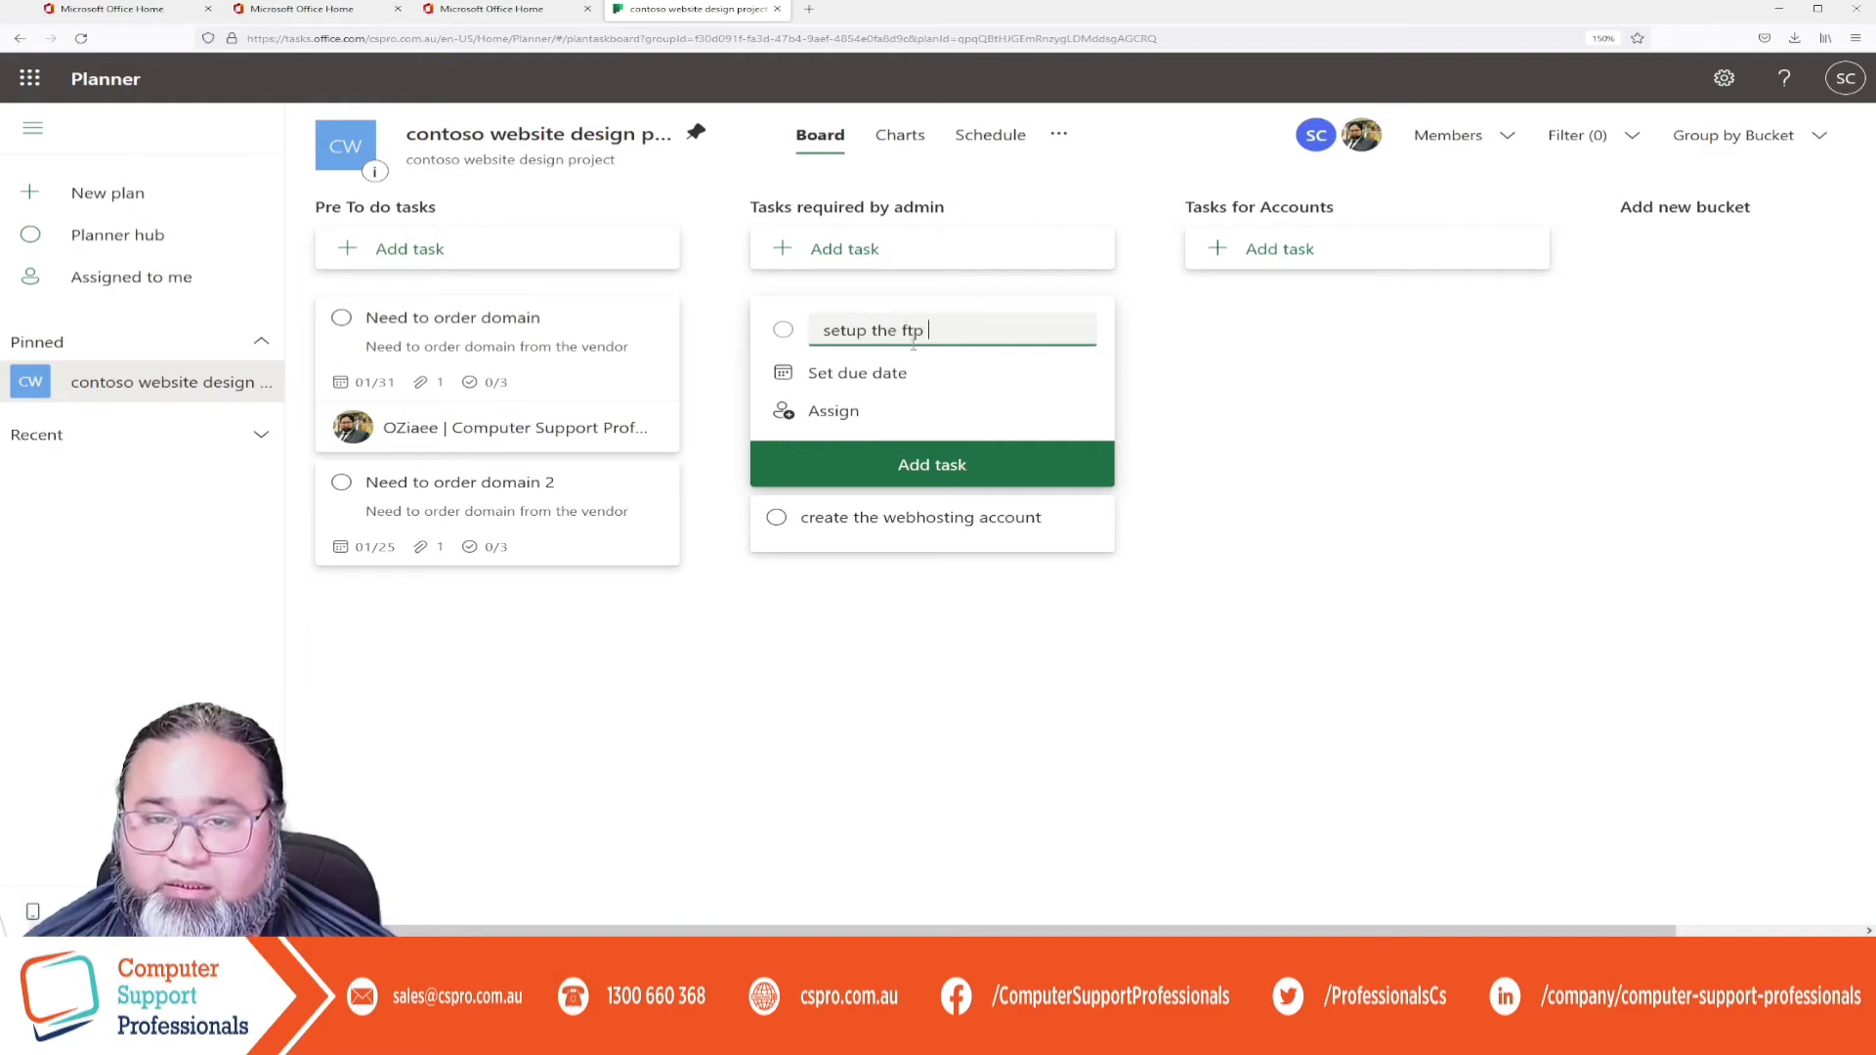
pyautogui.write('link')
pyautogui.press('Return')
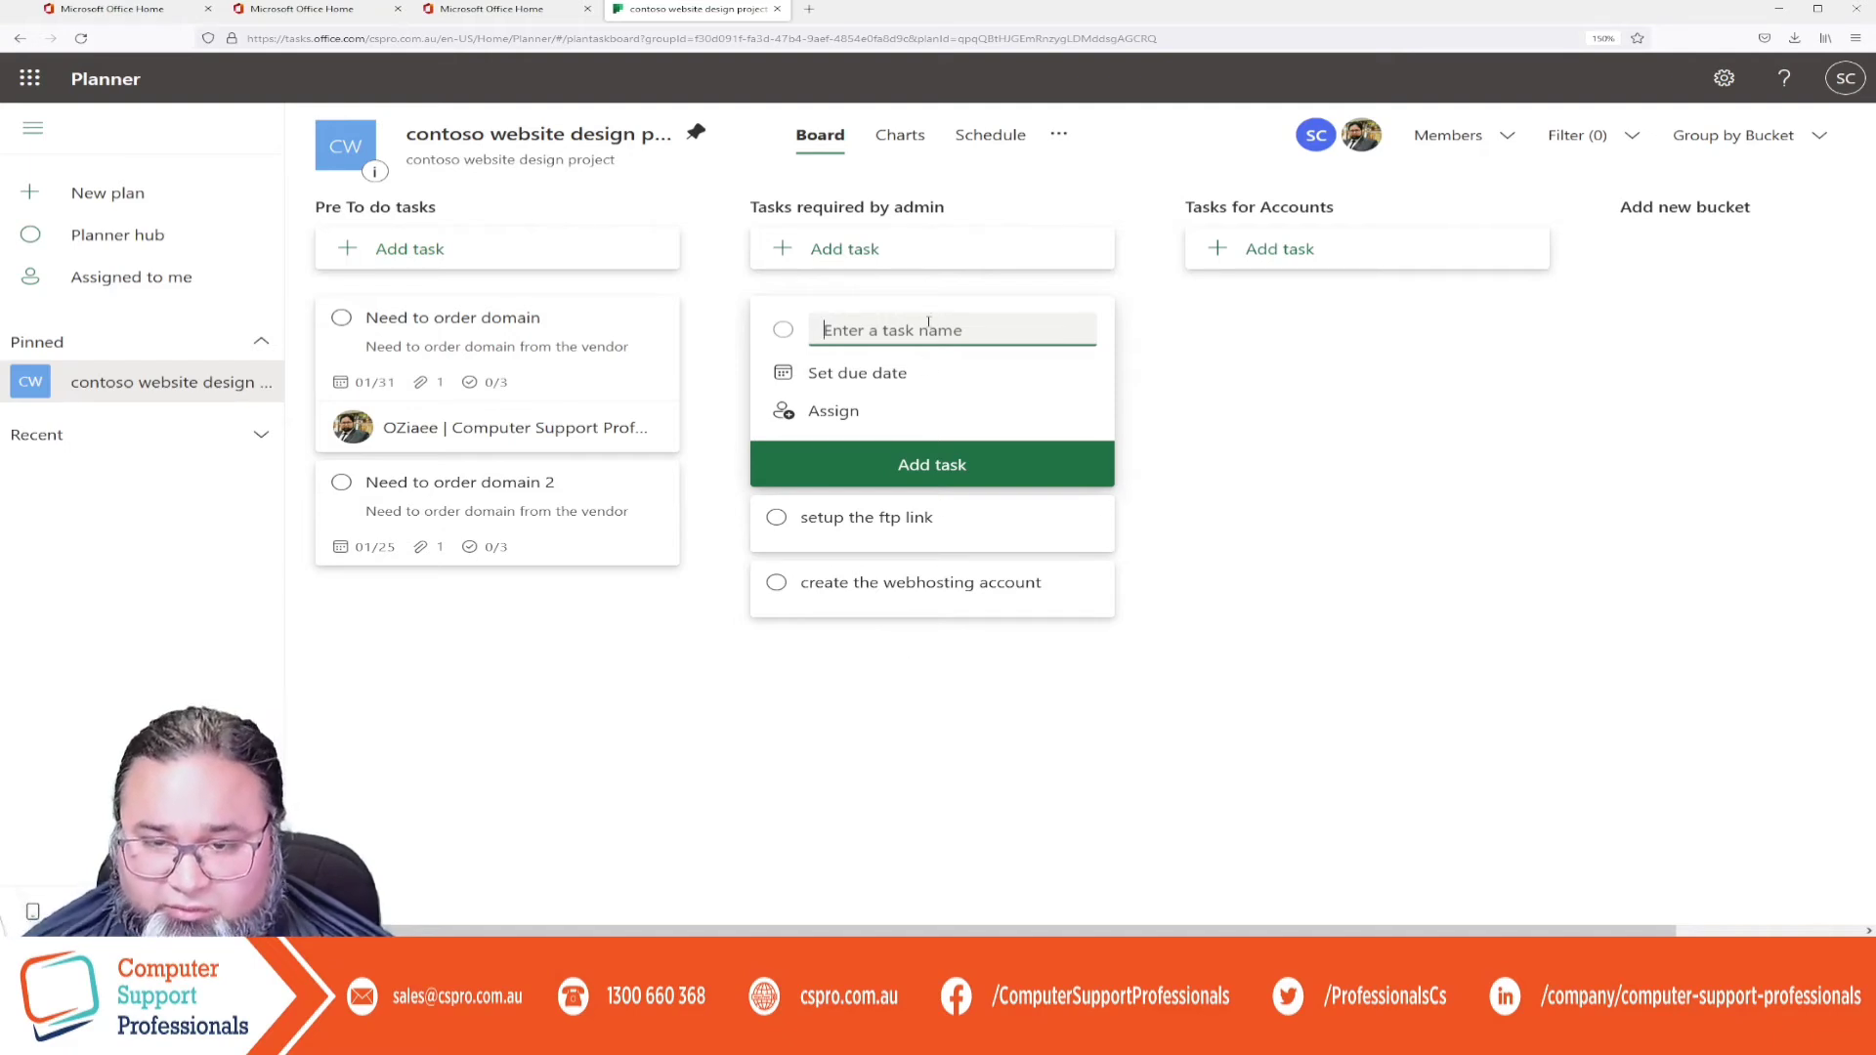
pyautogui.write('create')
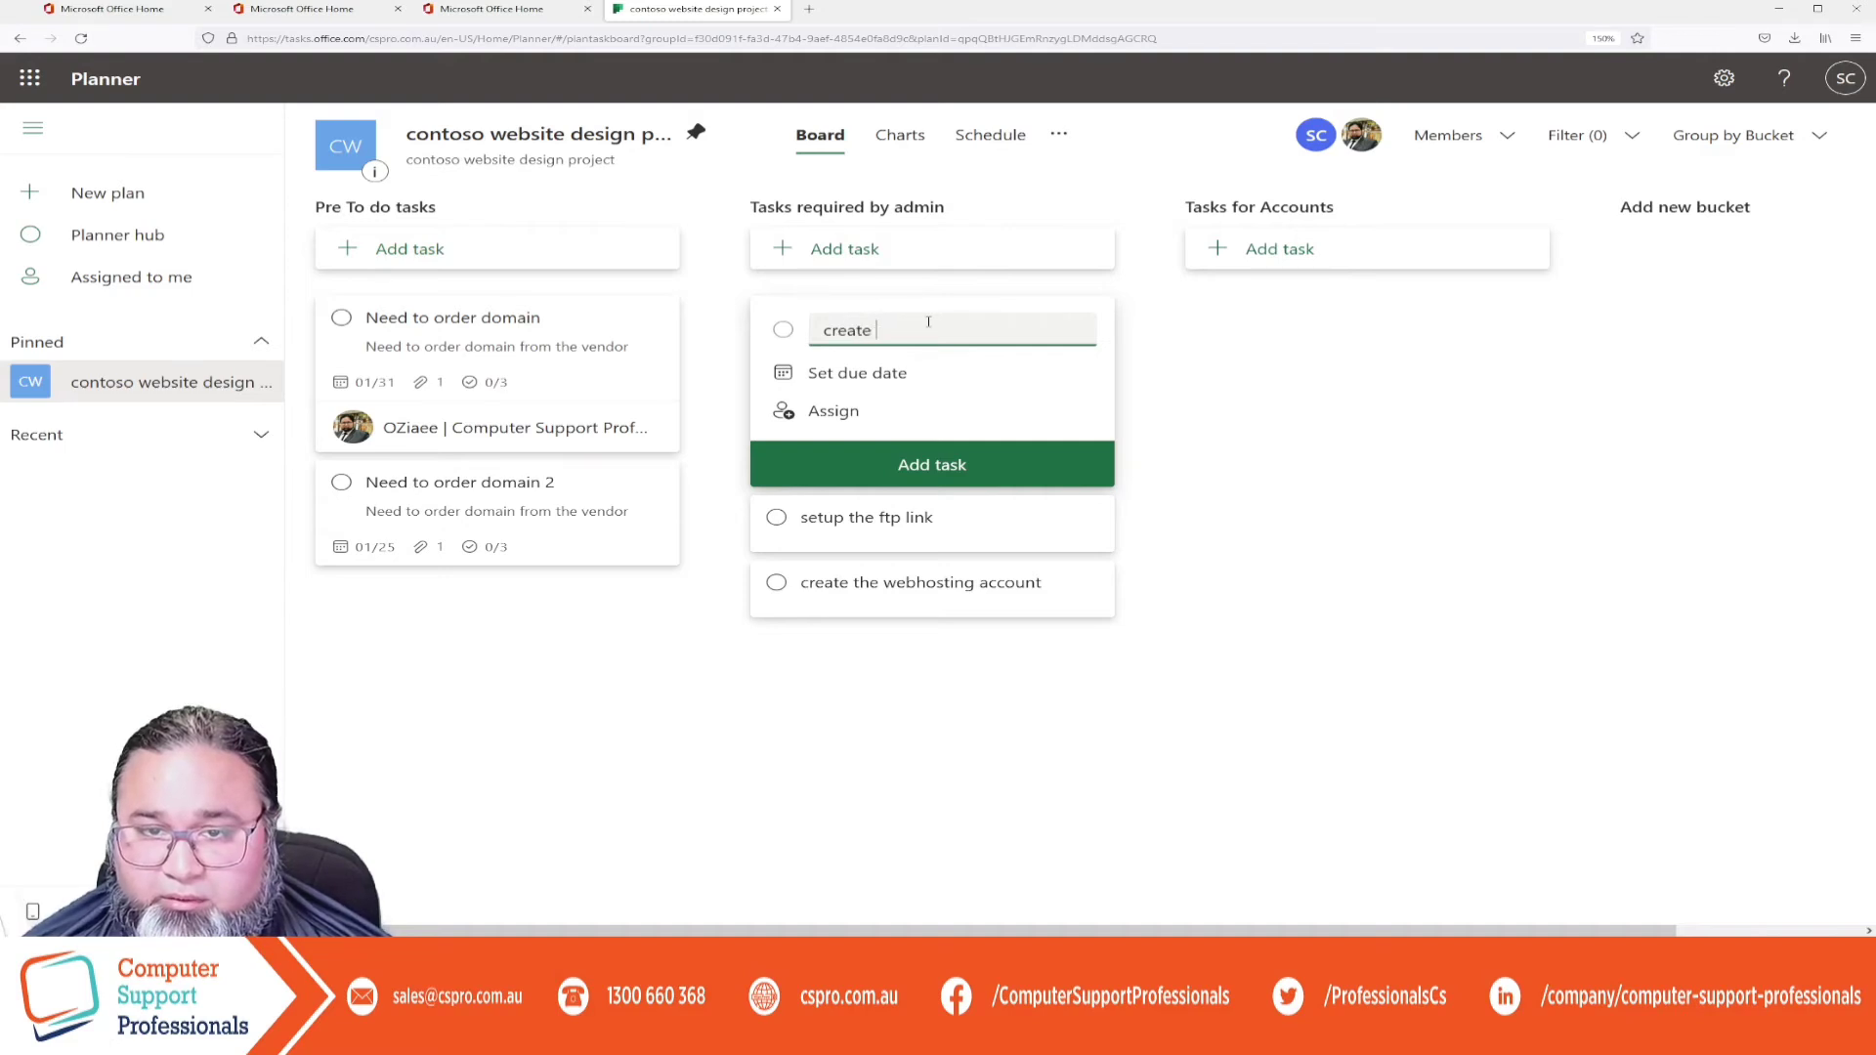
pyautogui.press('BackSpace')
pyautogui.press('BackSpace')
pyautogui.press('BackSpace')
pyautogui.press('BackSpace')
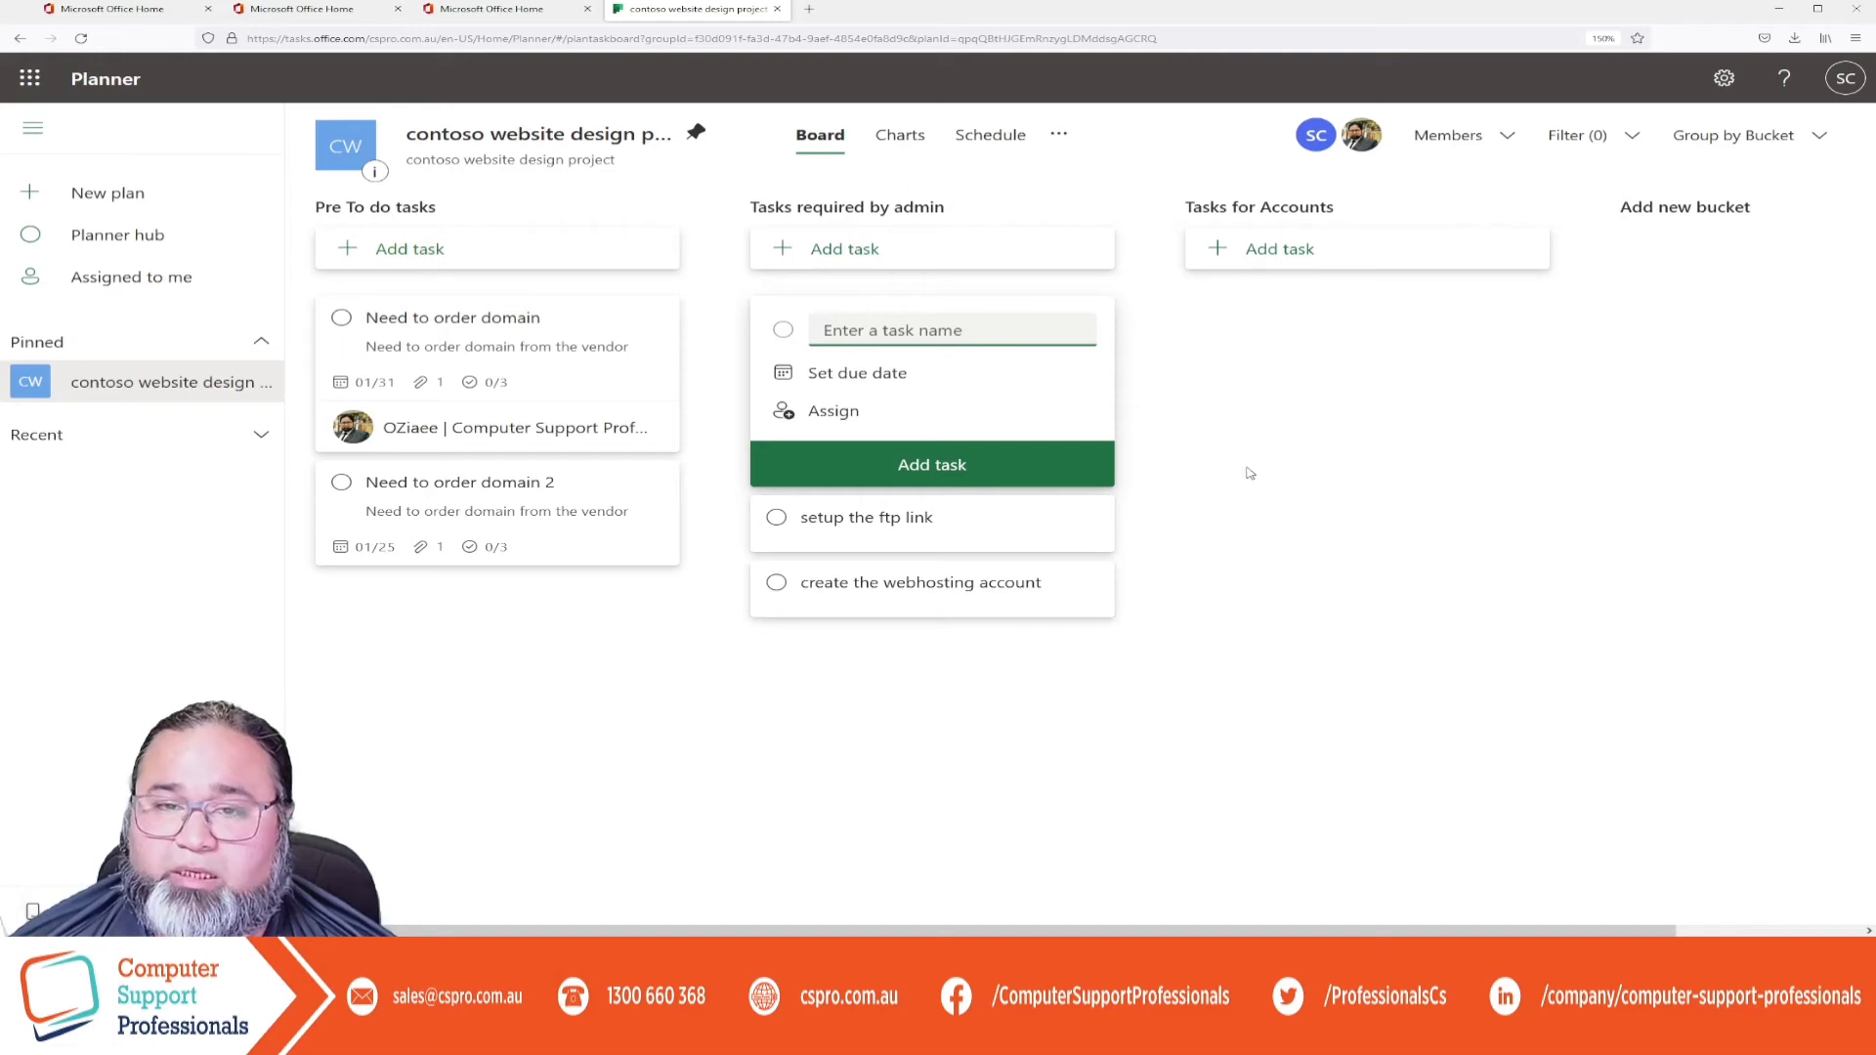
# Add the task "send invoice to client" to the Tasks for Accounts bucket.
pyautogui.click(1276, 250)
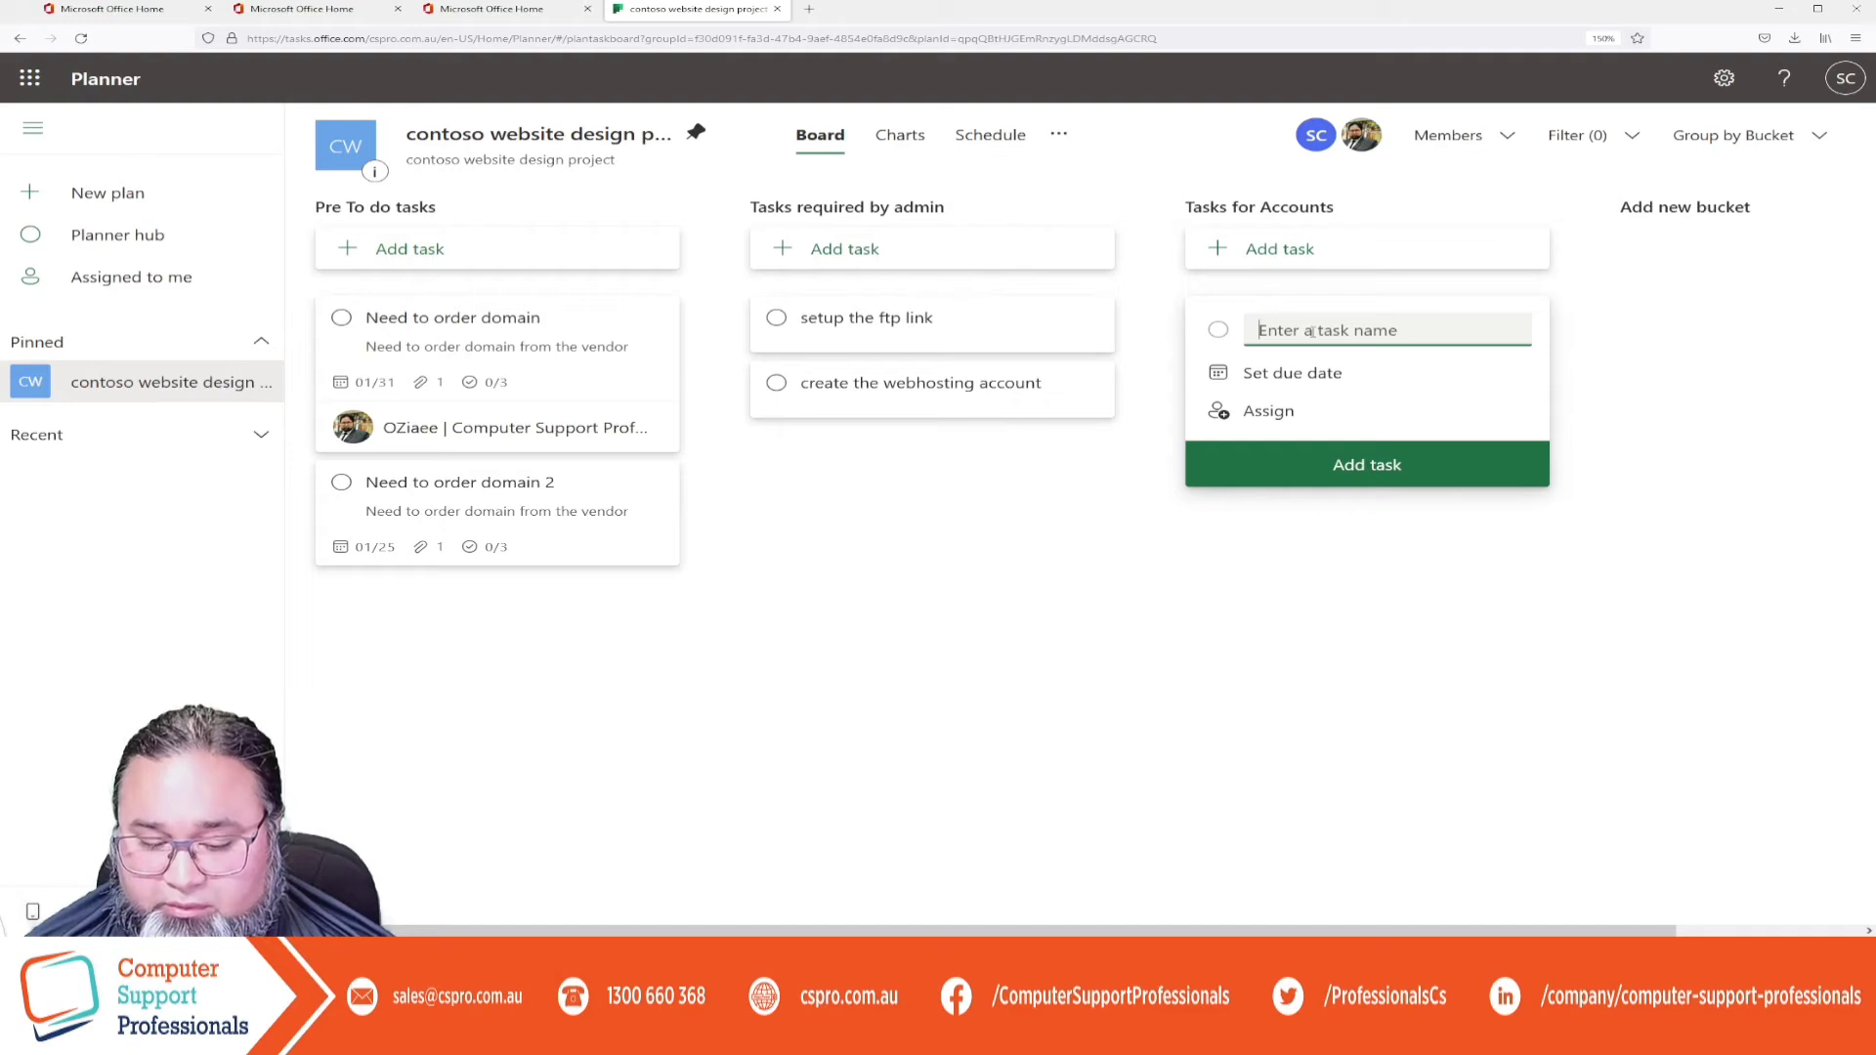
pyautogui.write('send')
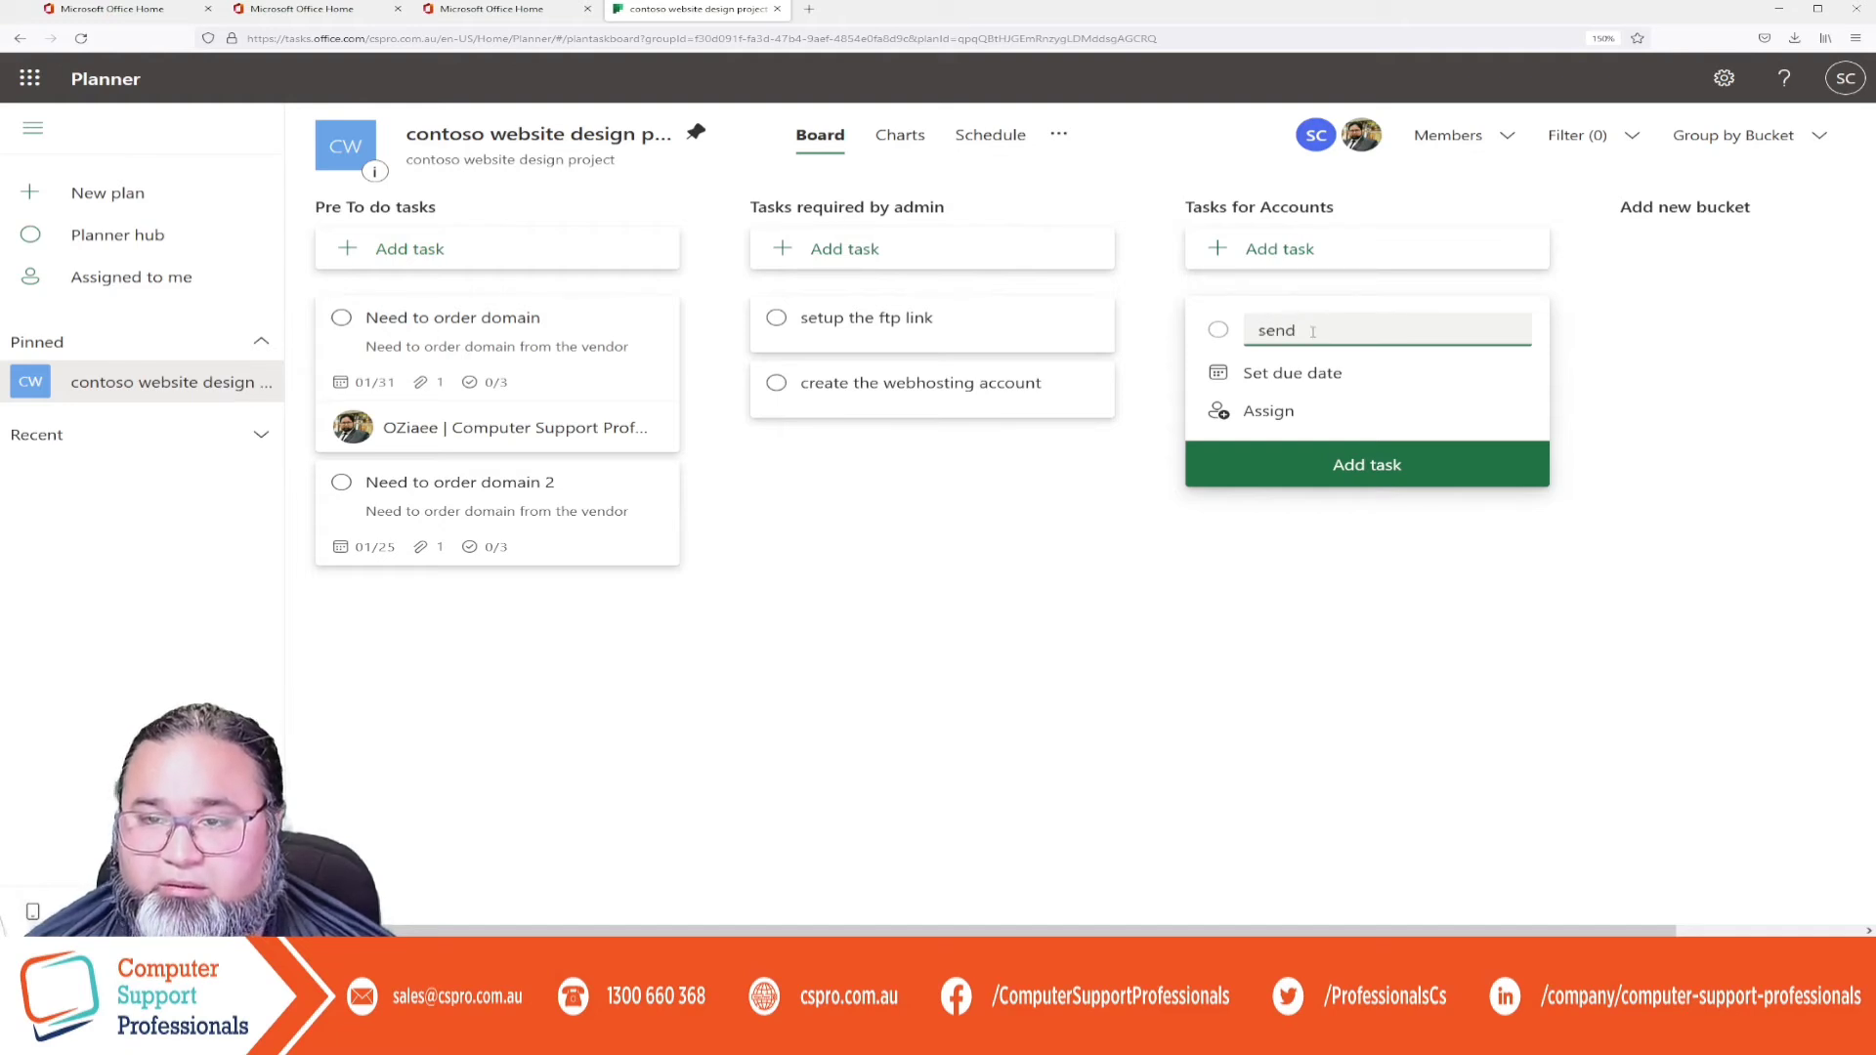
pyautogui.write('voice')
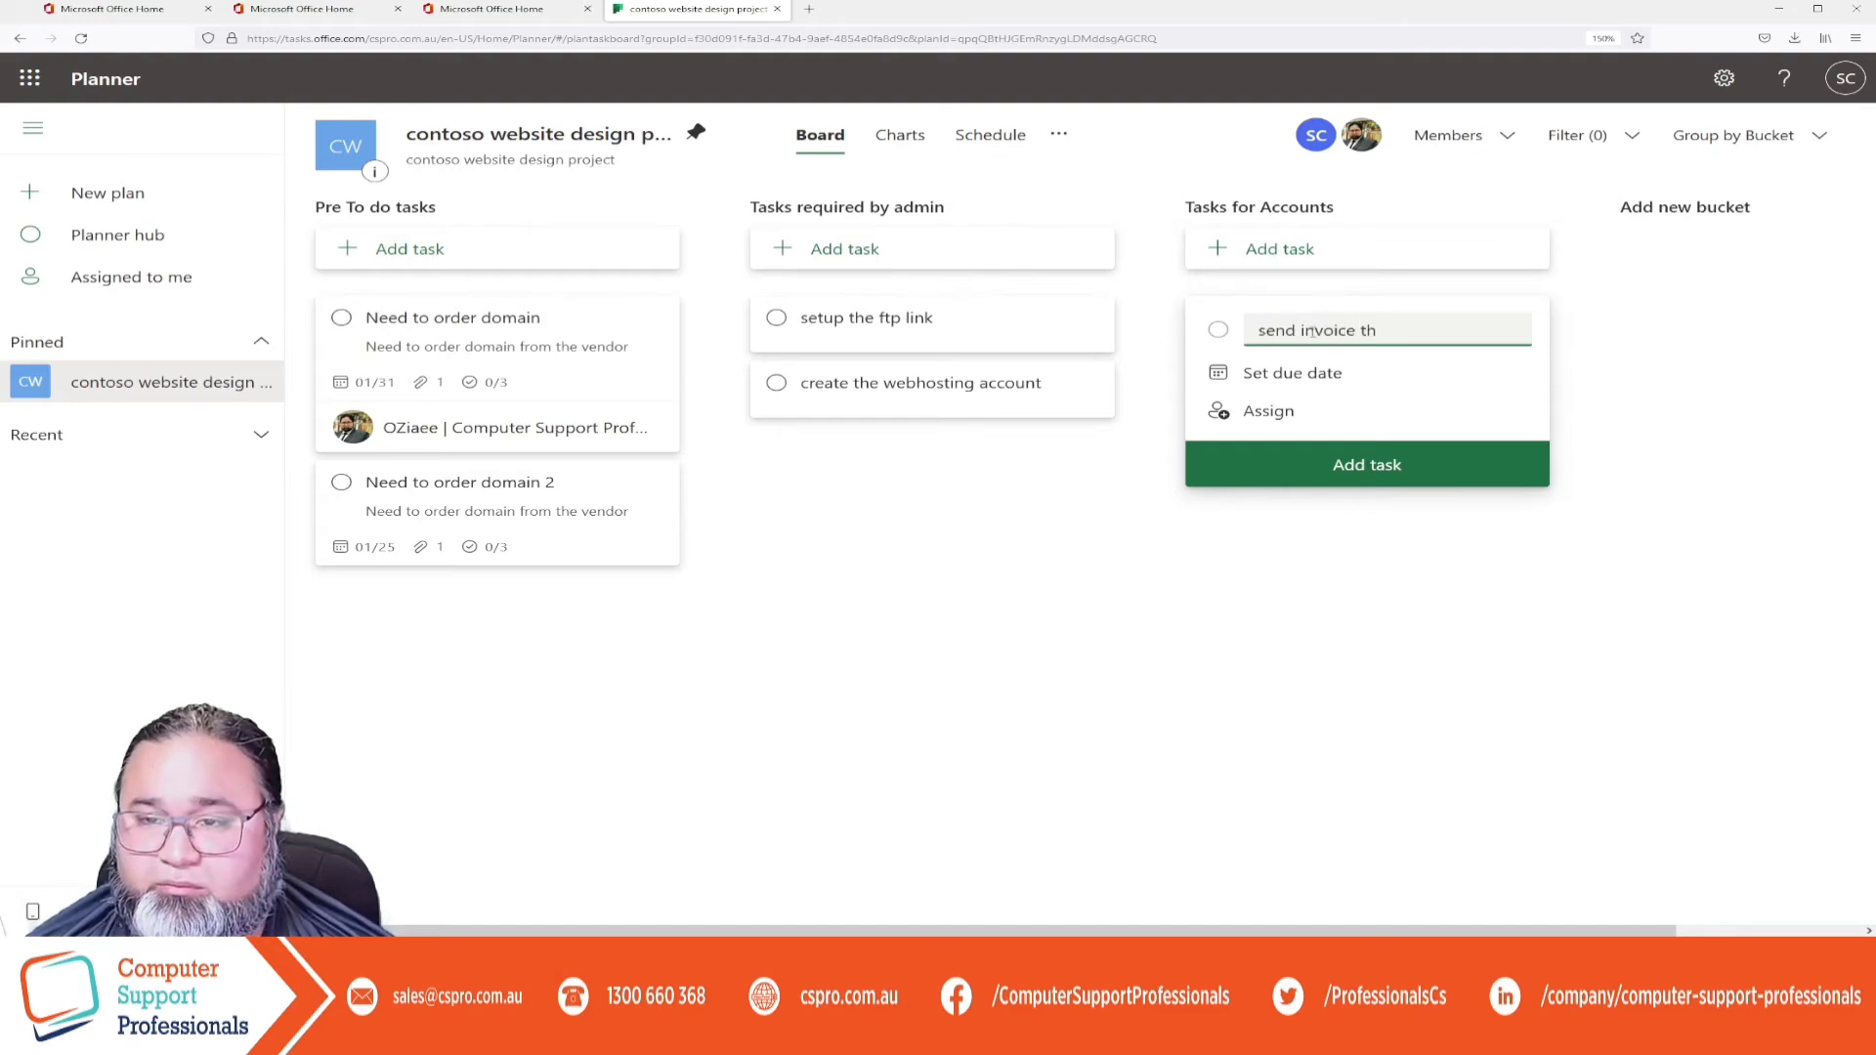
pyautogui.write(' to client')
pyautogui.press('Return')
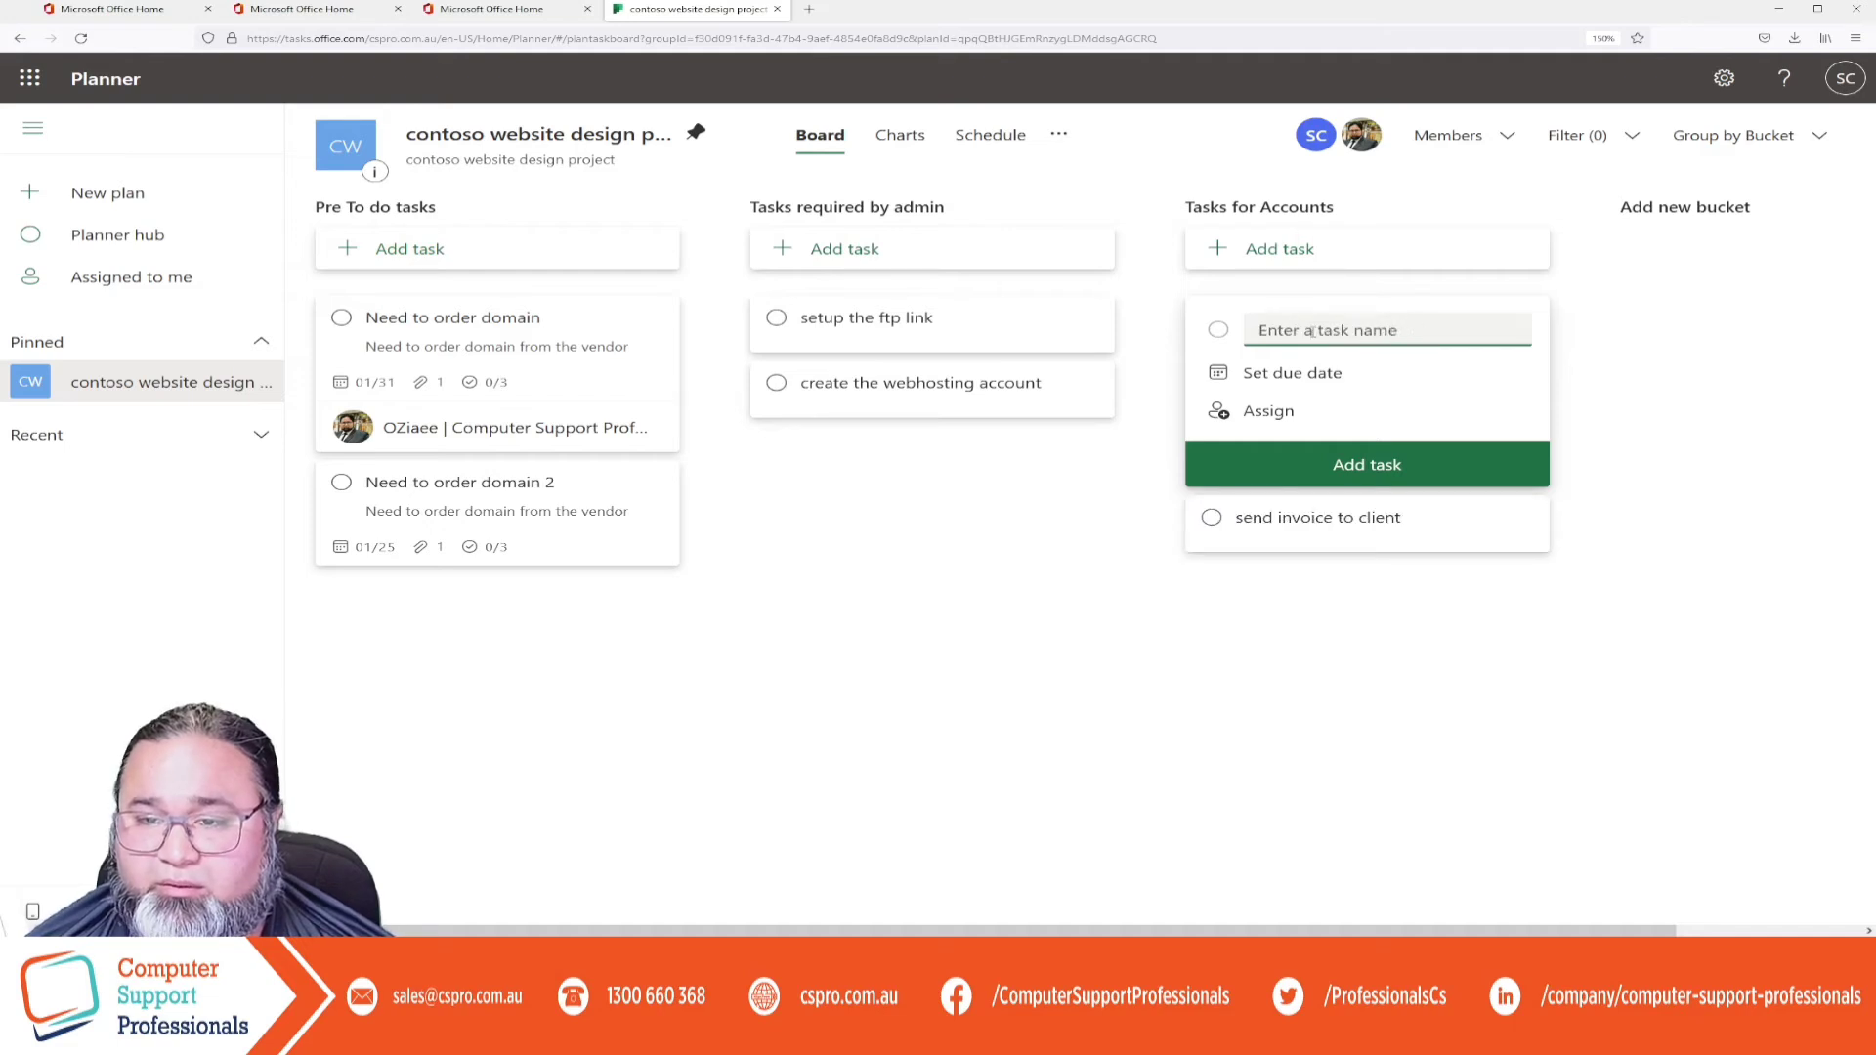
# Add another task named "order SSL certificate" to the Tasks for Accounts bucket.
pyautogui.write('order')
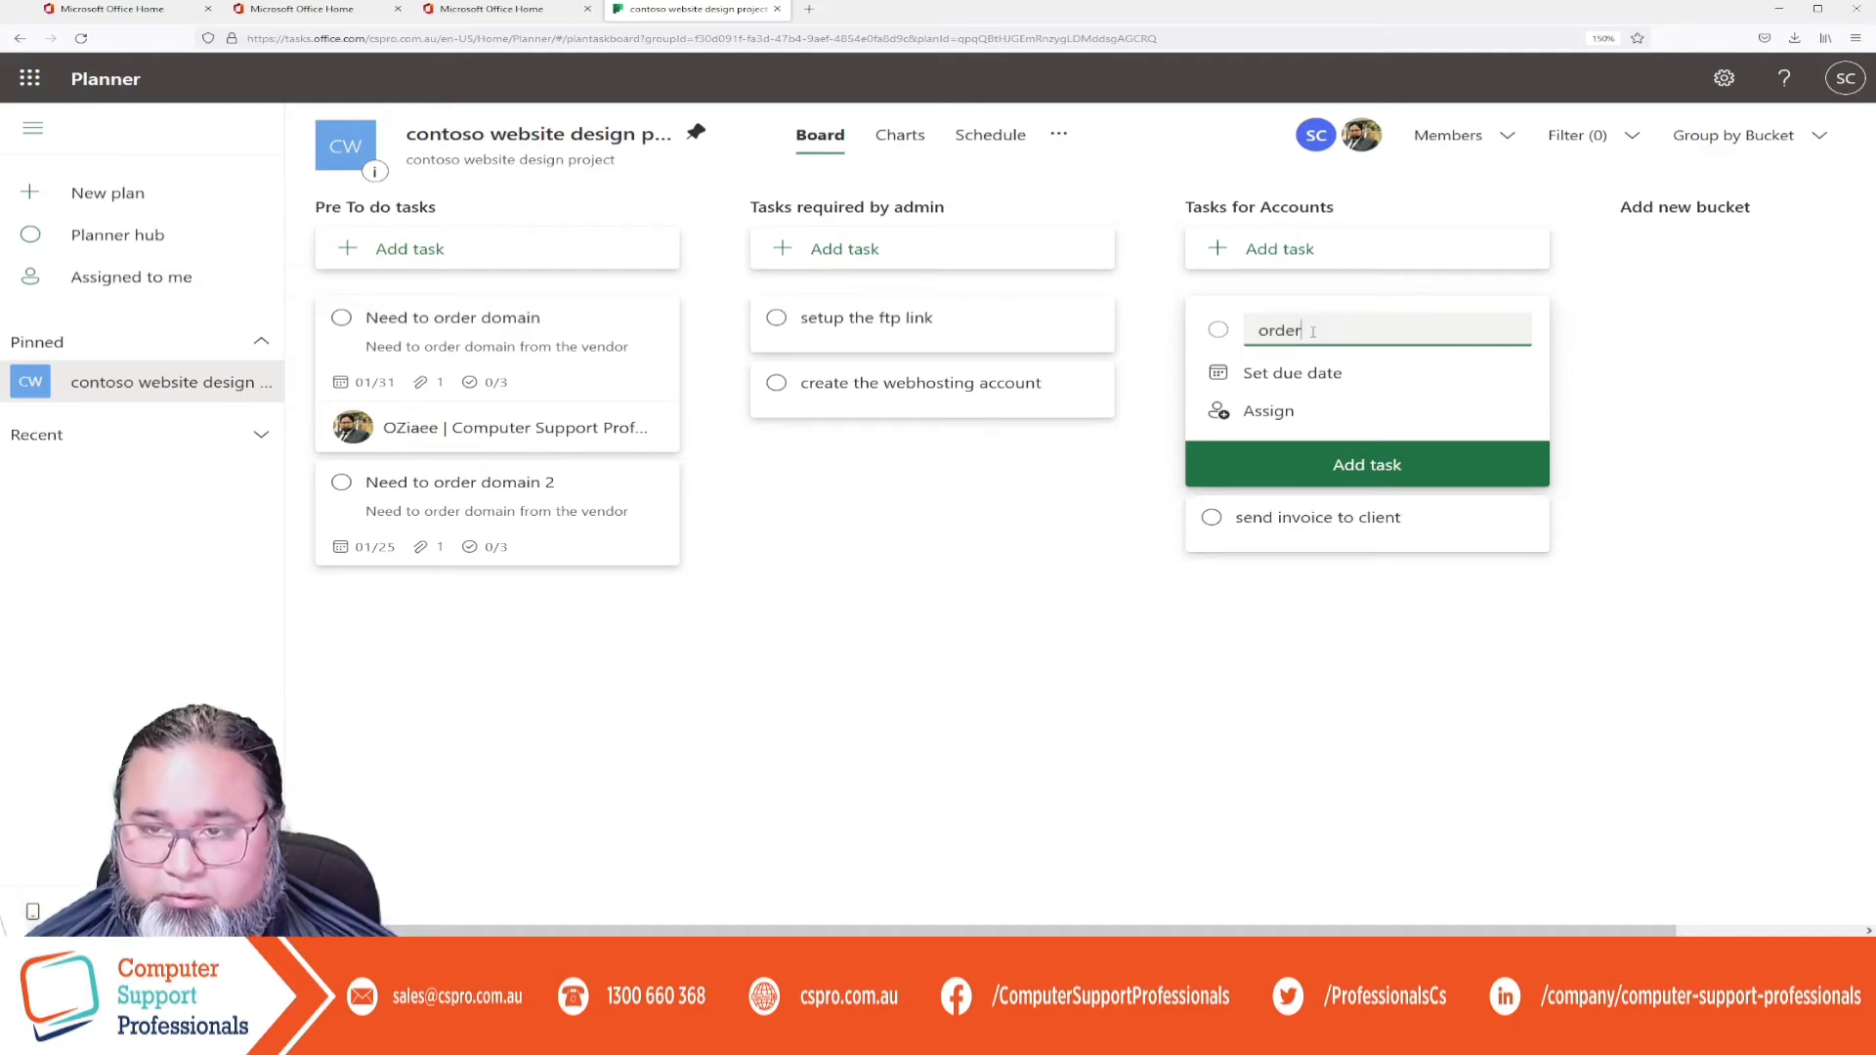
pyautogui.write(' SSL certi')
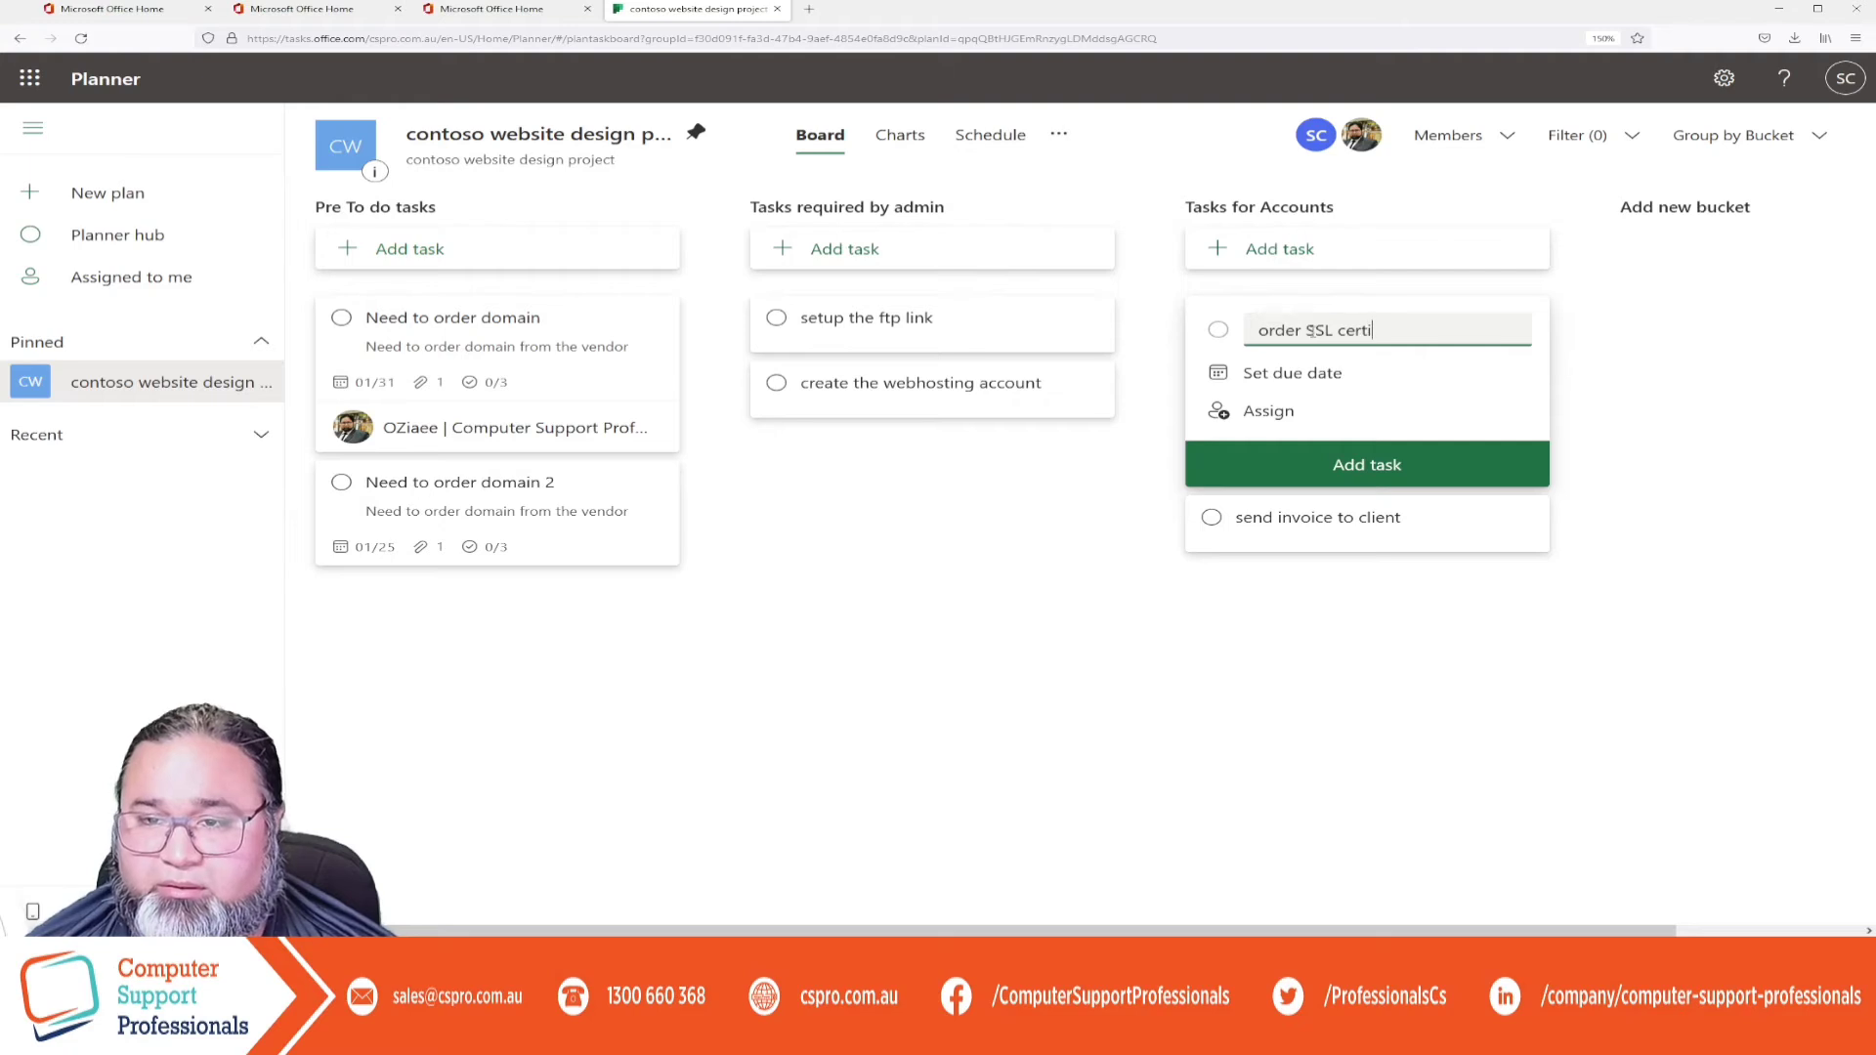
pyautogui.write('ficate')
pyautogui.press('Return')
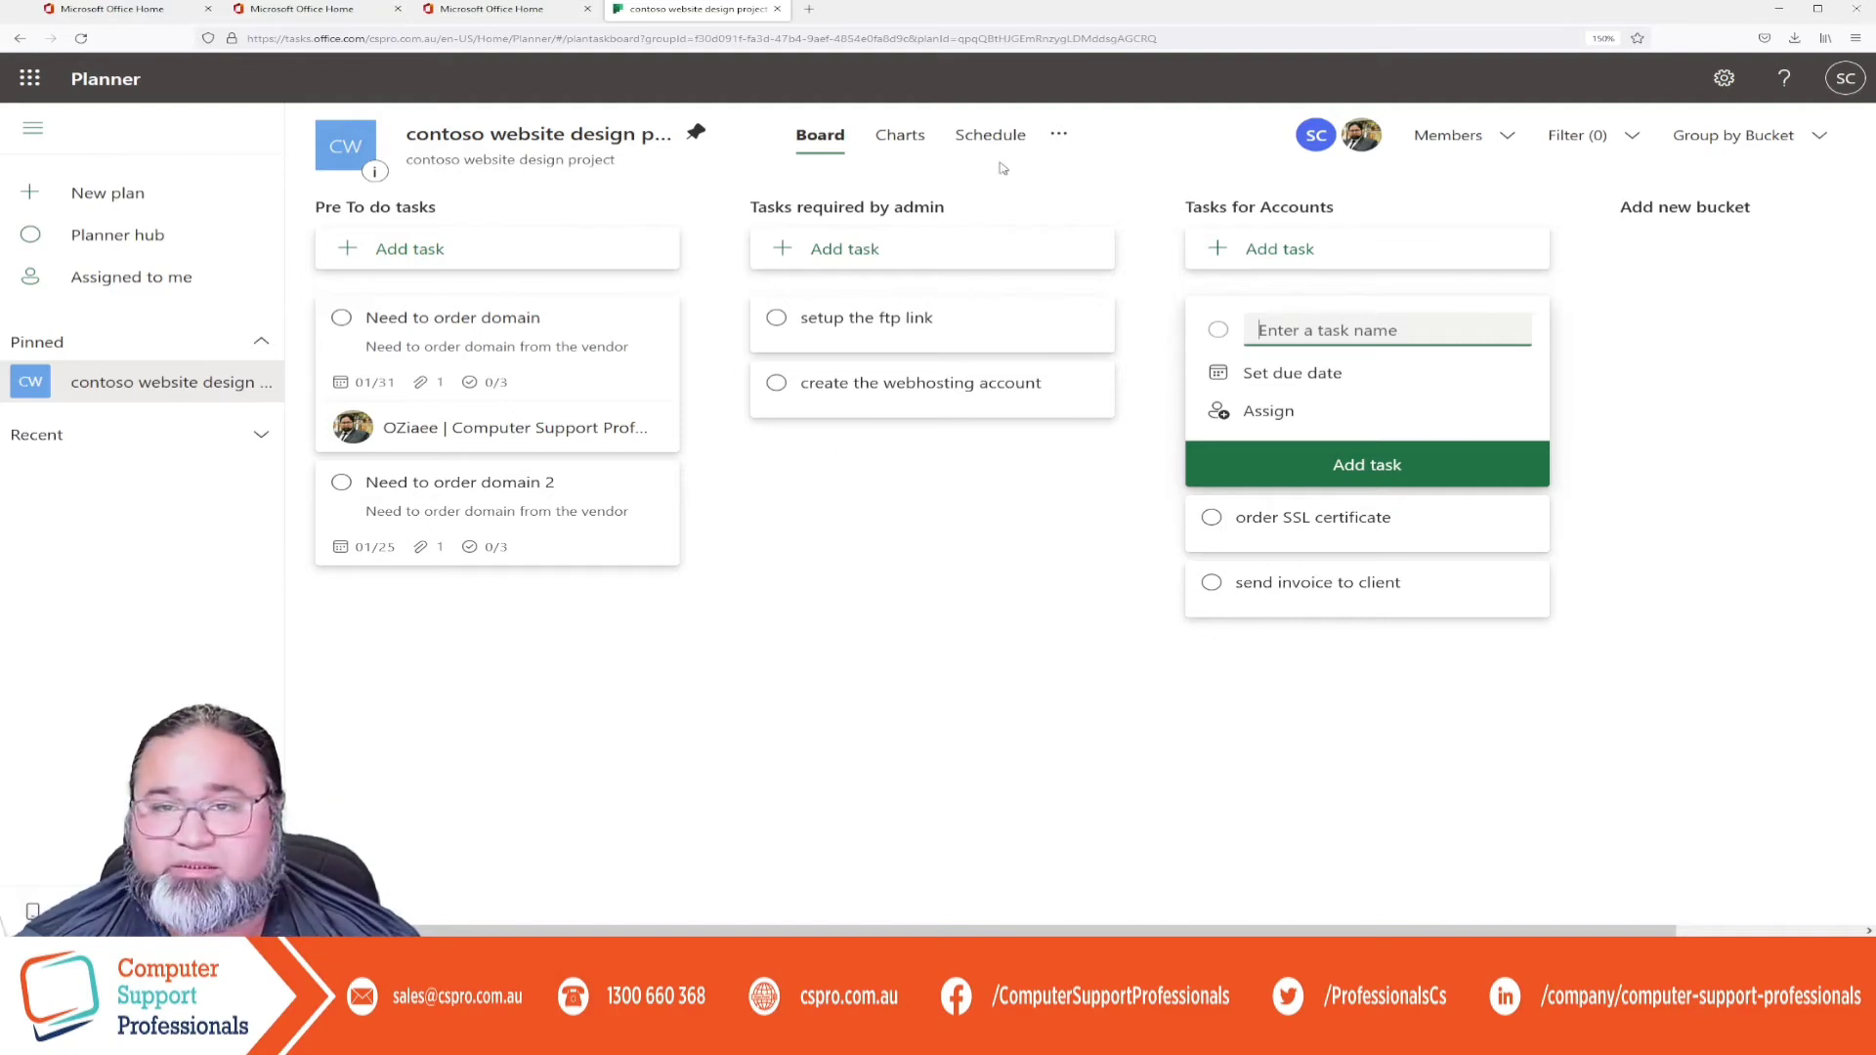
# In the plan's schedule, place setup the ftp link on February 7, 2022 and create the webhosting account on February 8.
pyautogui.click(978, 139)
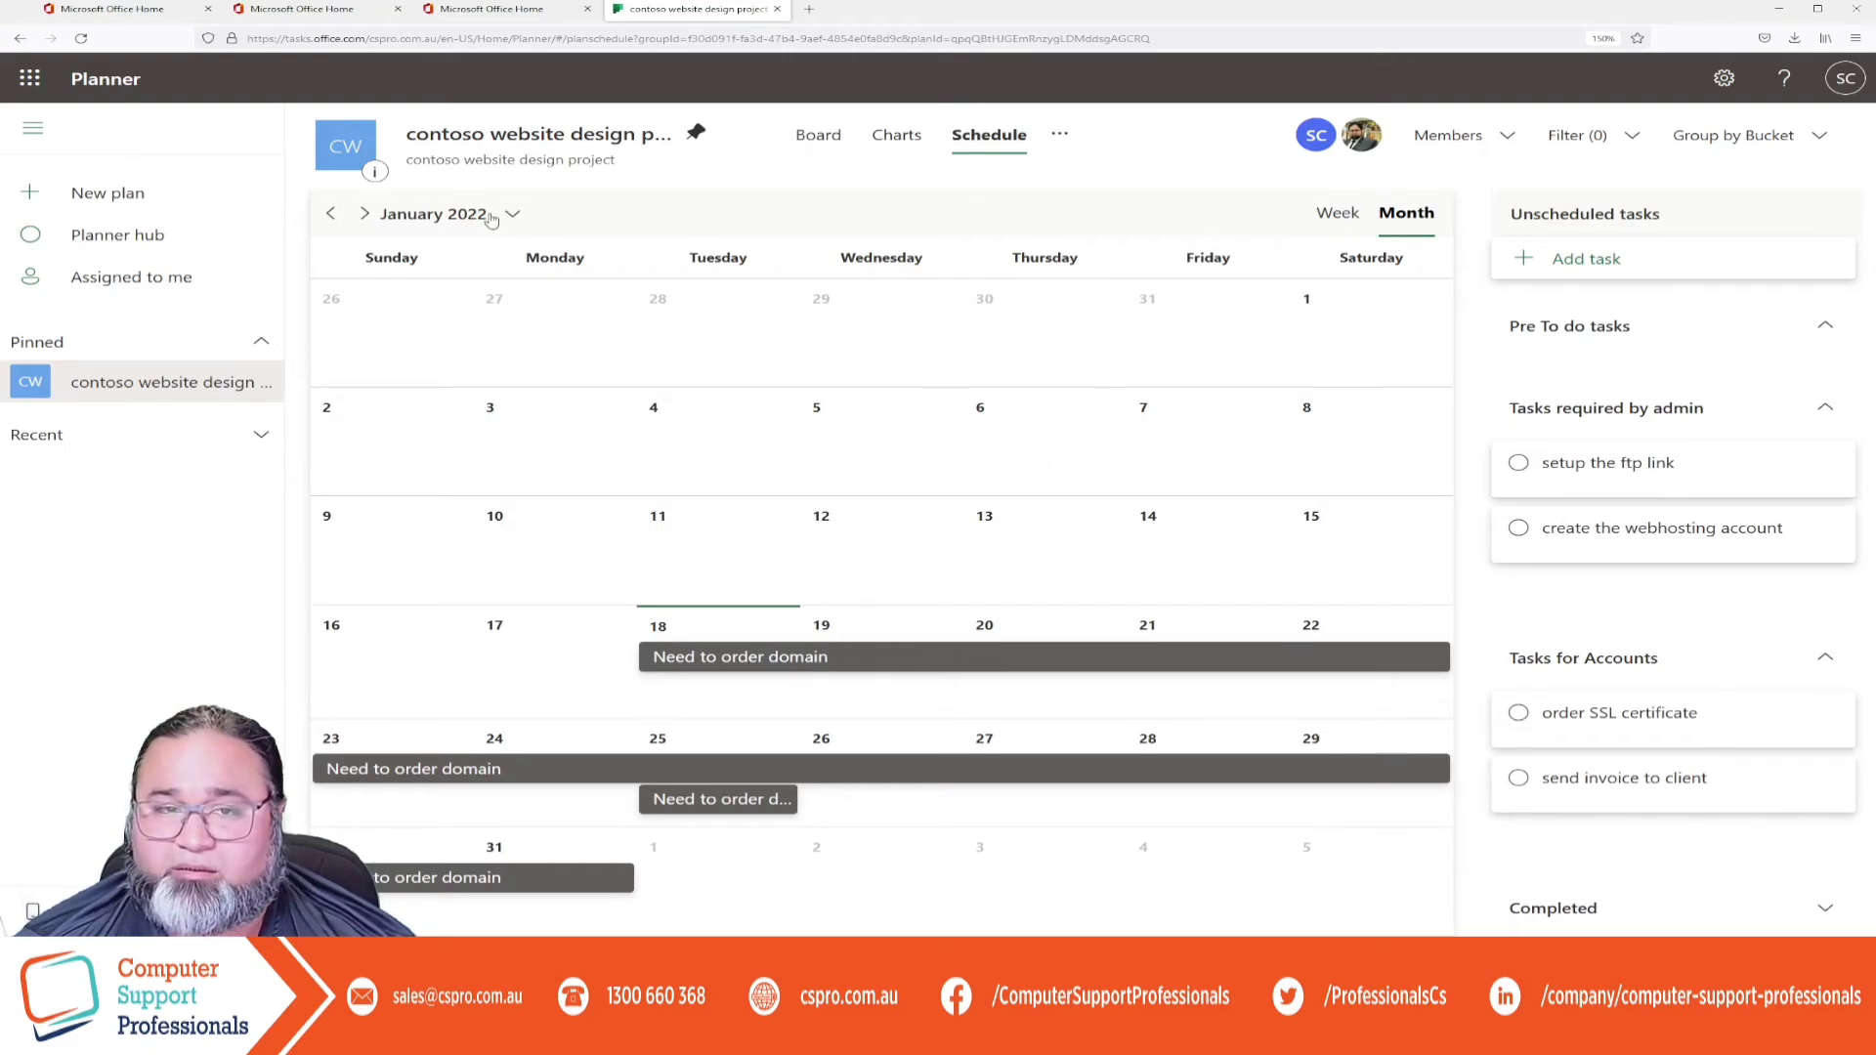
pyautogui.click(364, 213)
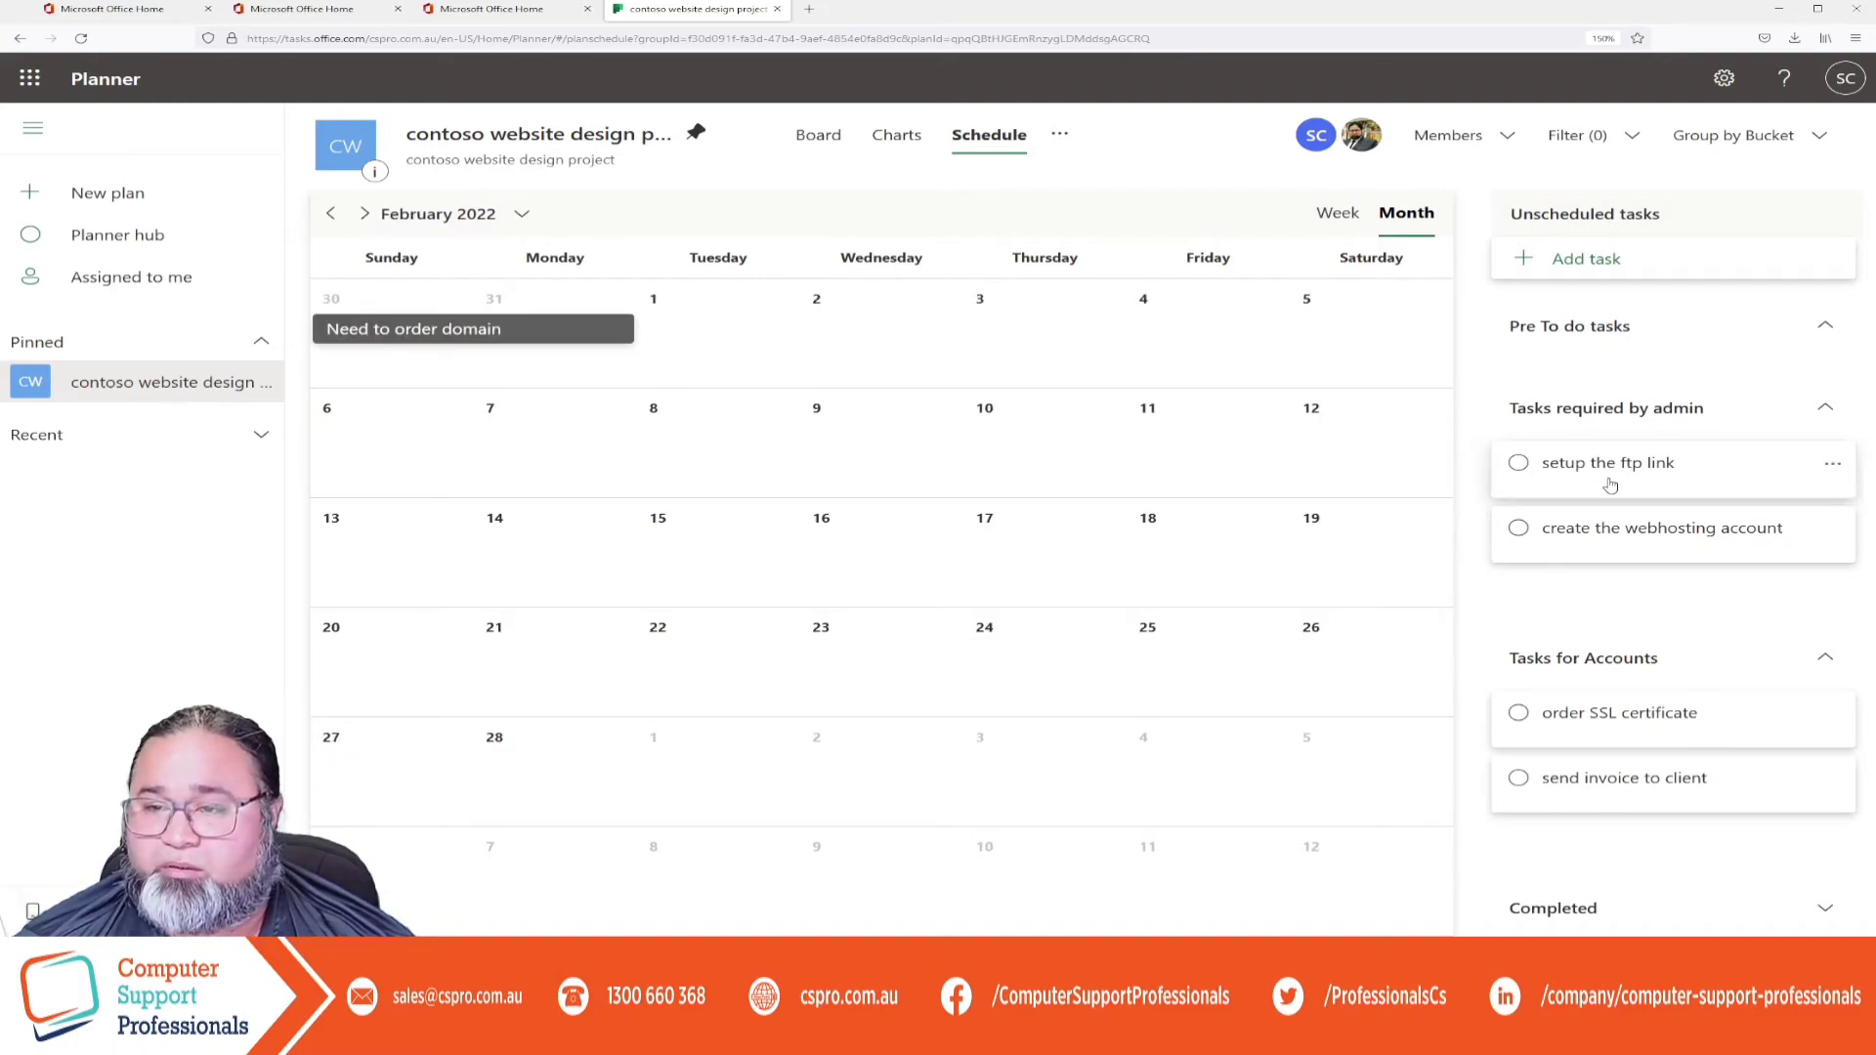
pyautogui.moveTo(1611, 486); pyautogui.dragTo(531, 443)
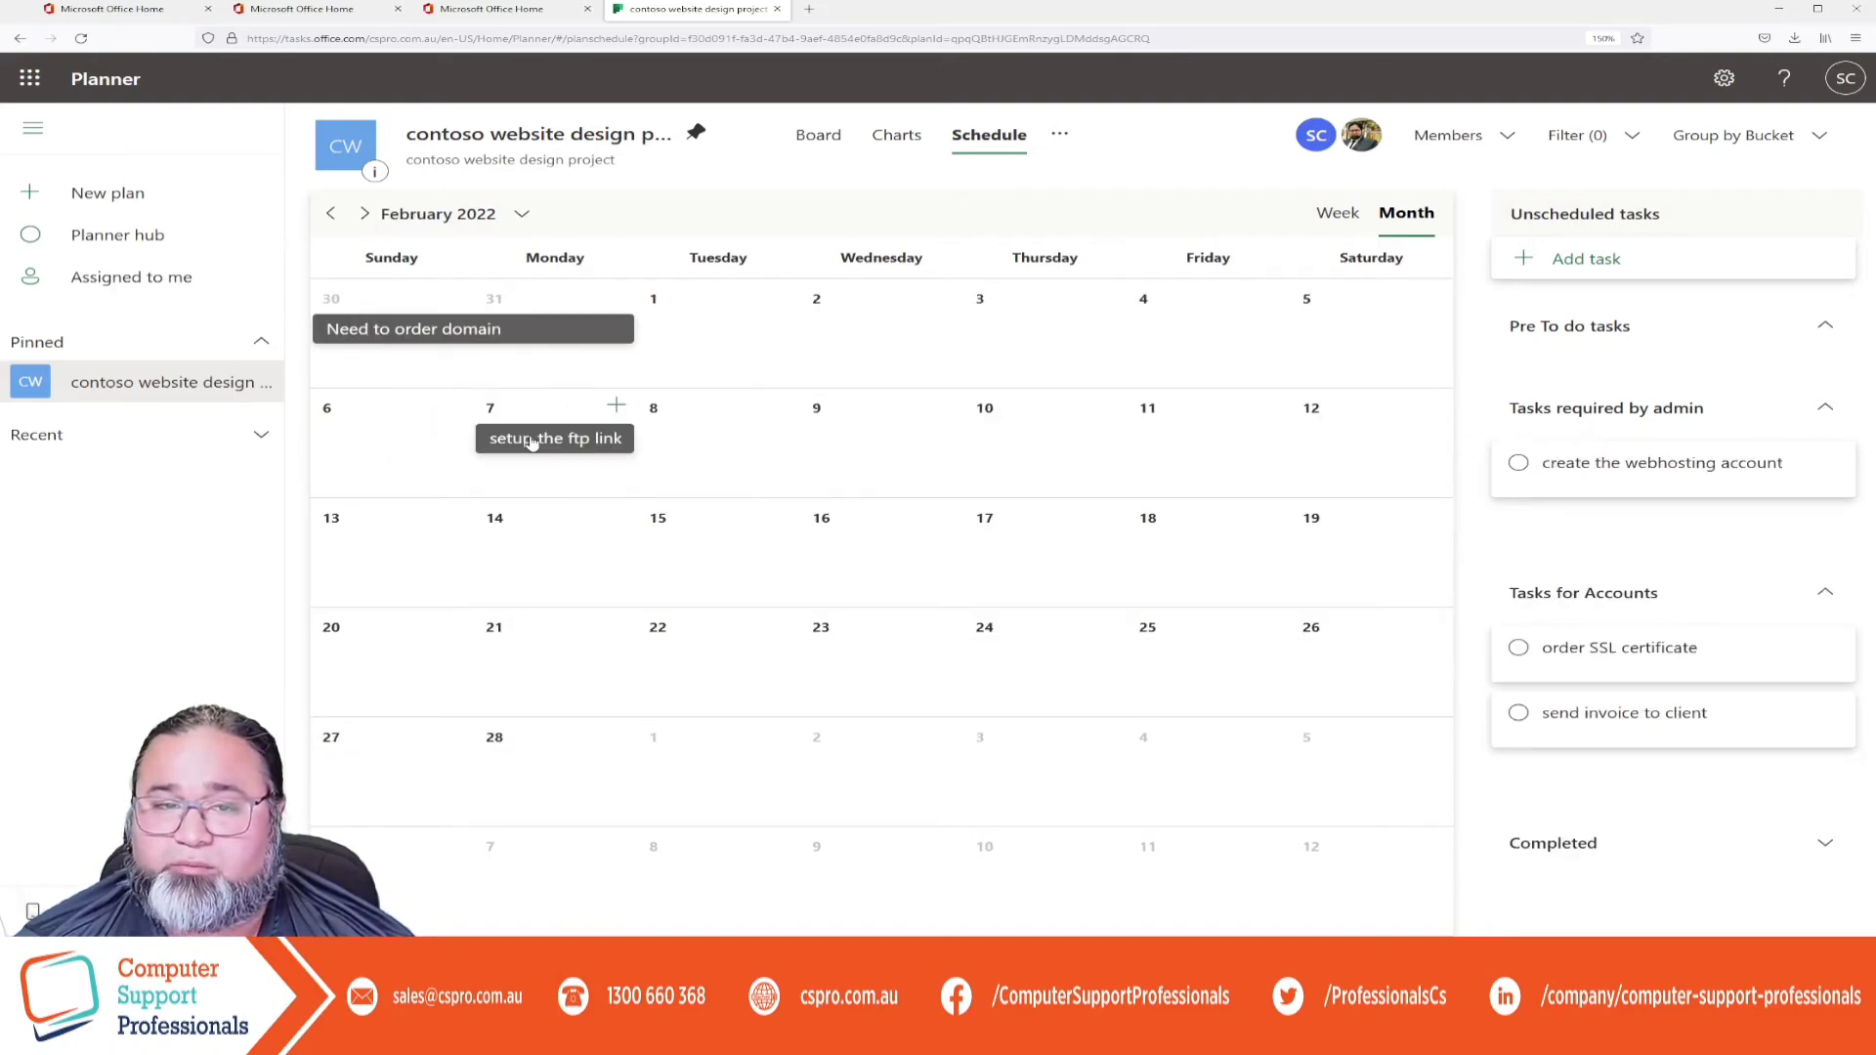
pyautogui.moveTo(1663, 482); pyautogui.dragTo(719, 437)
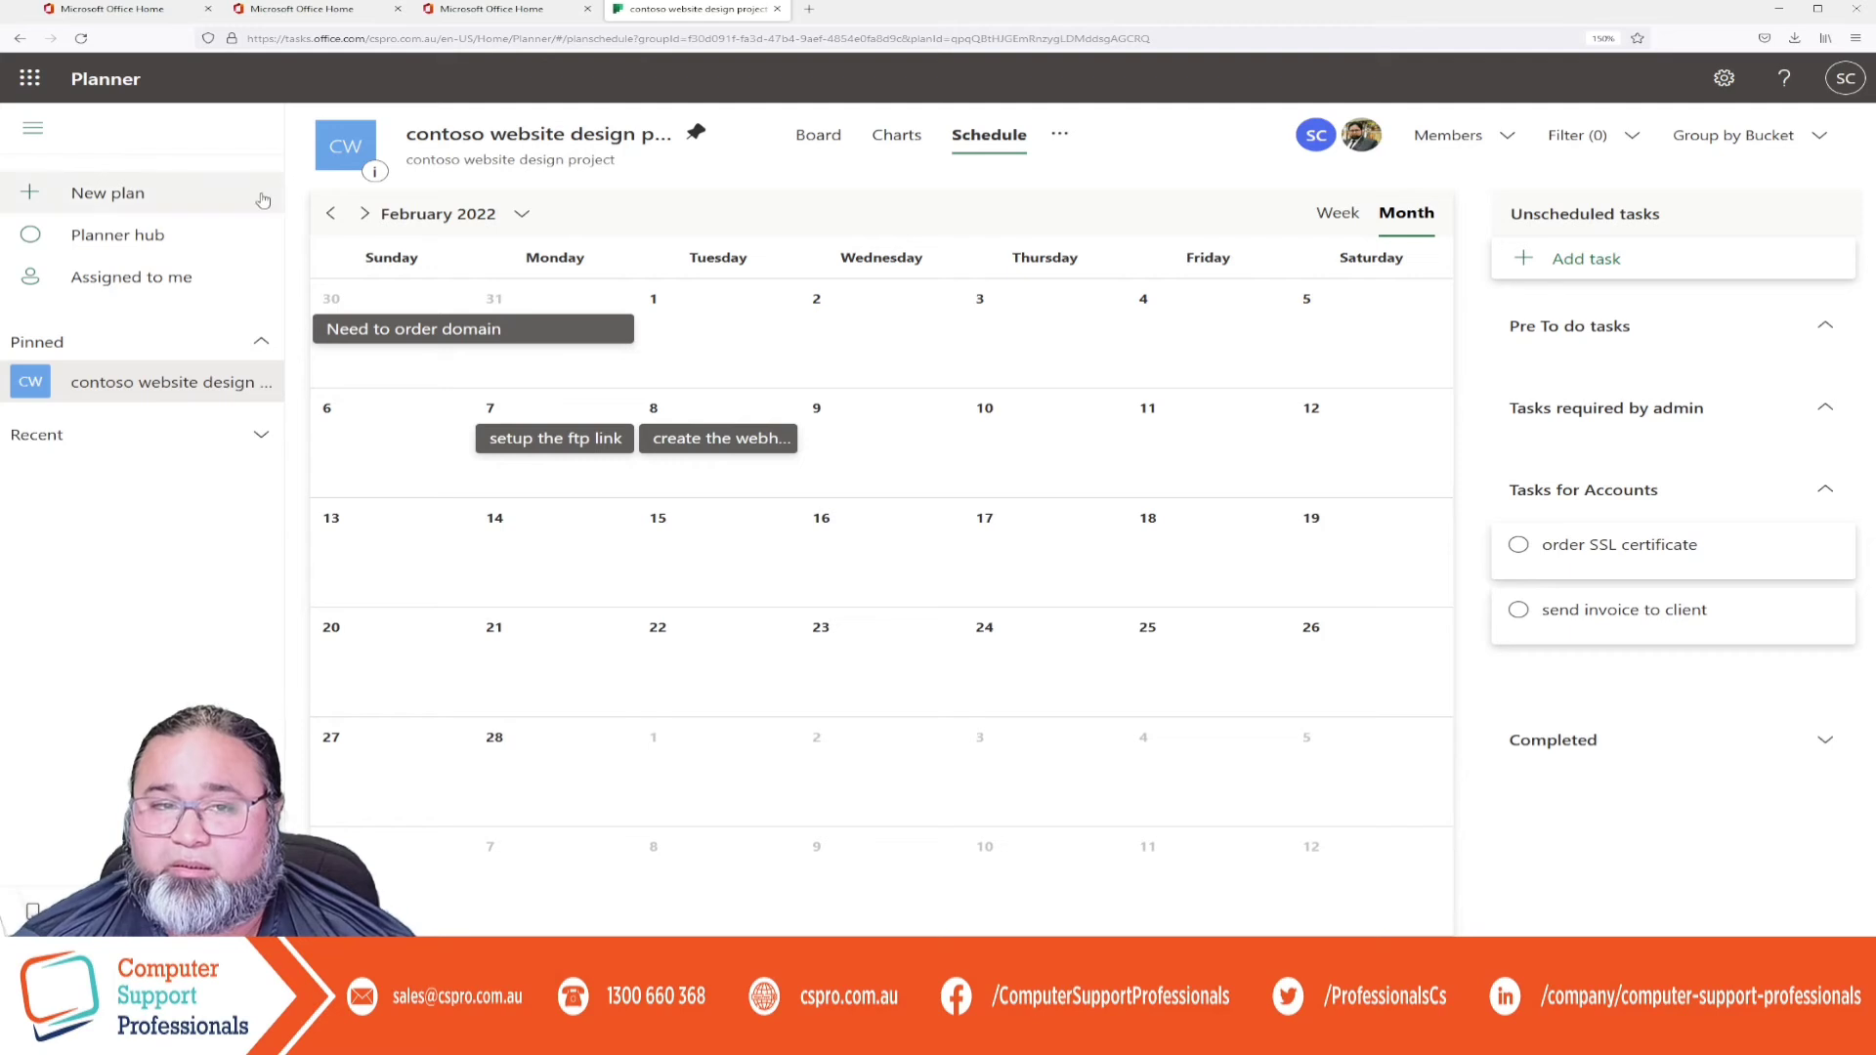
# Schedule send invoice to client on January 17, 2022 and order SSL certificate on January 16 in the plan's calendar.
pyautogui.click(329, 215)
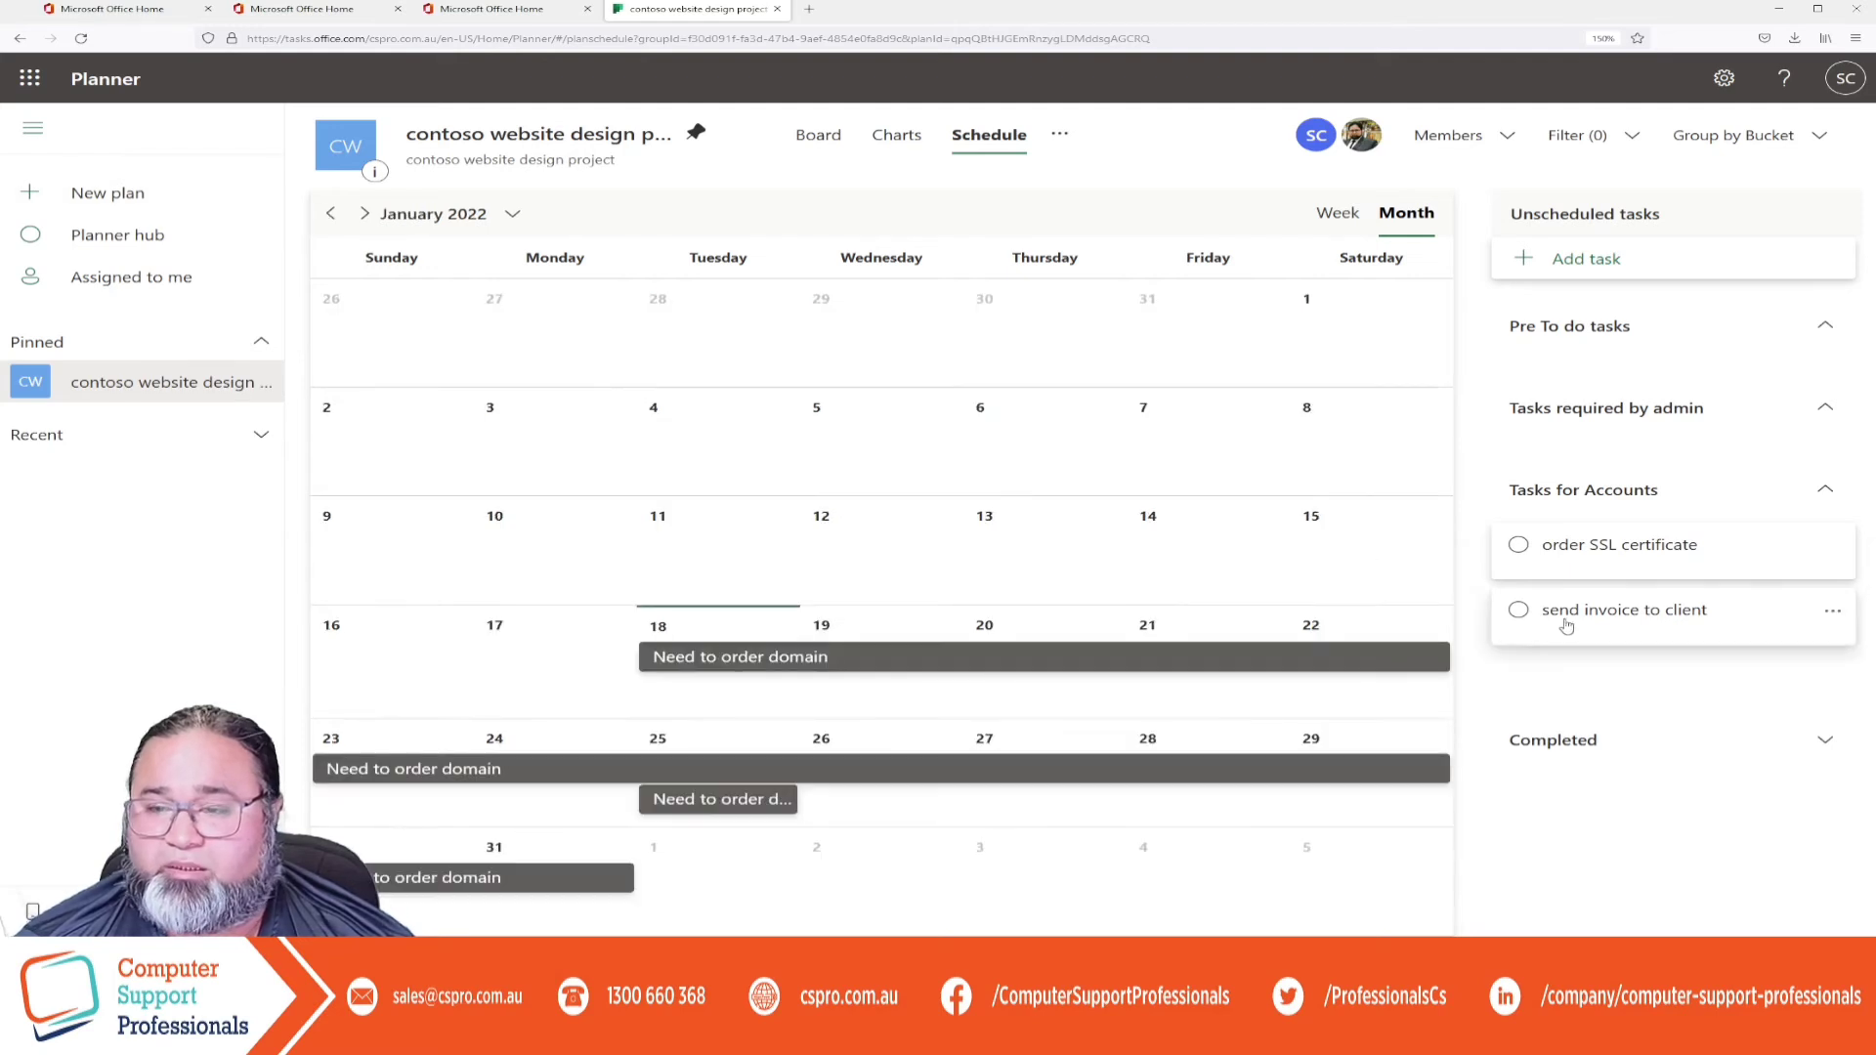
pyautogui.moveTo(1593, 622); pyautogui.dragTo(538, 662)
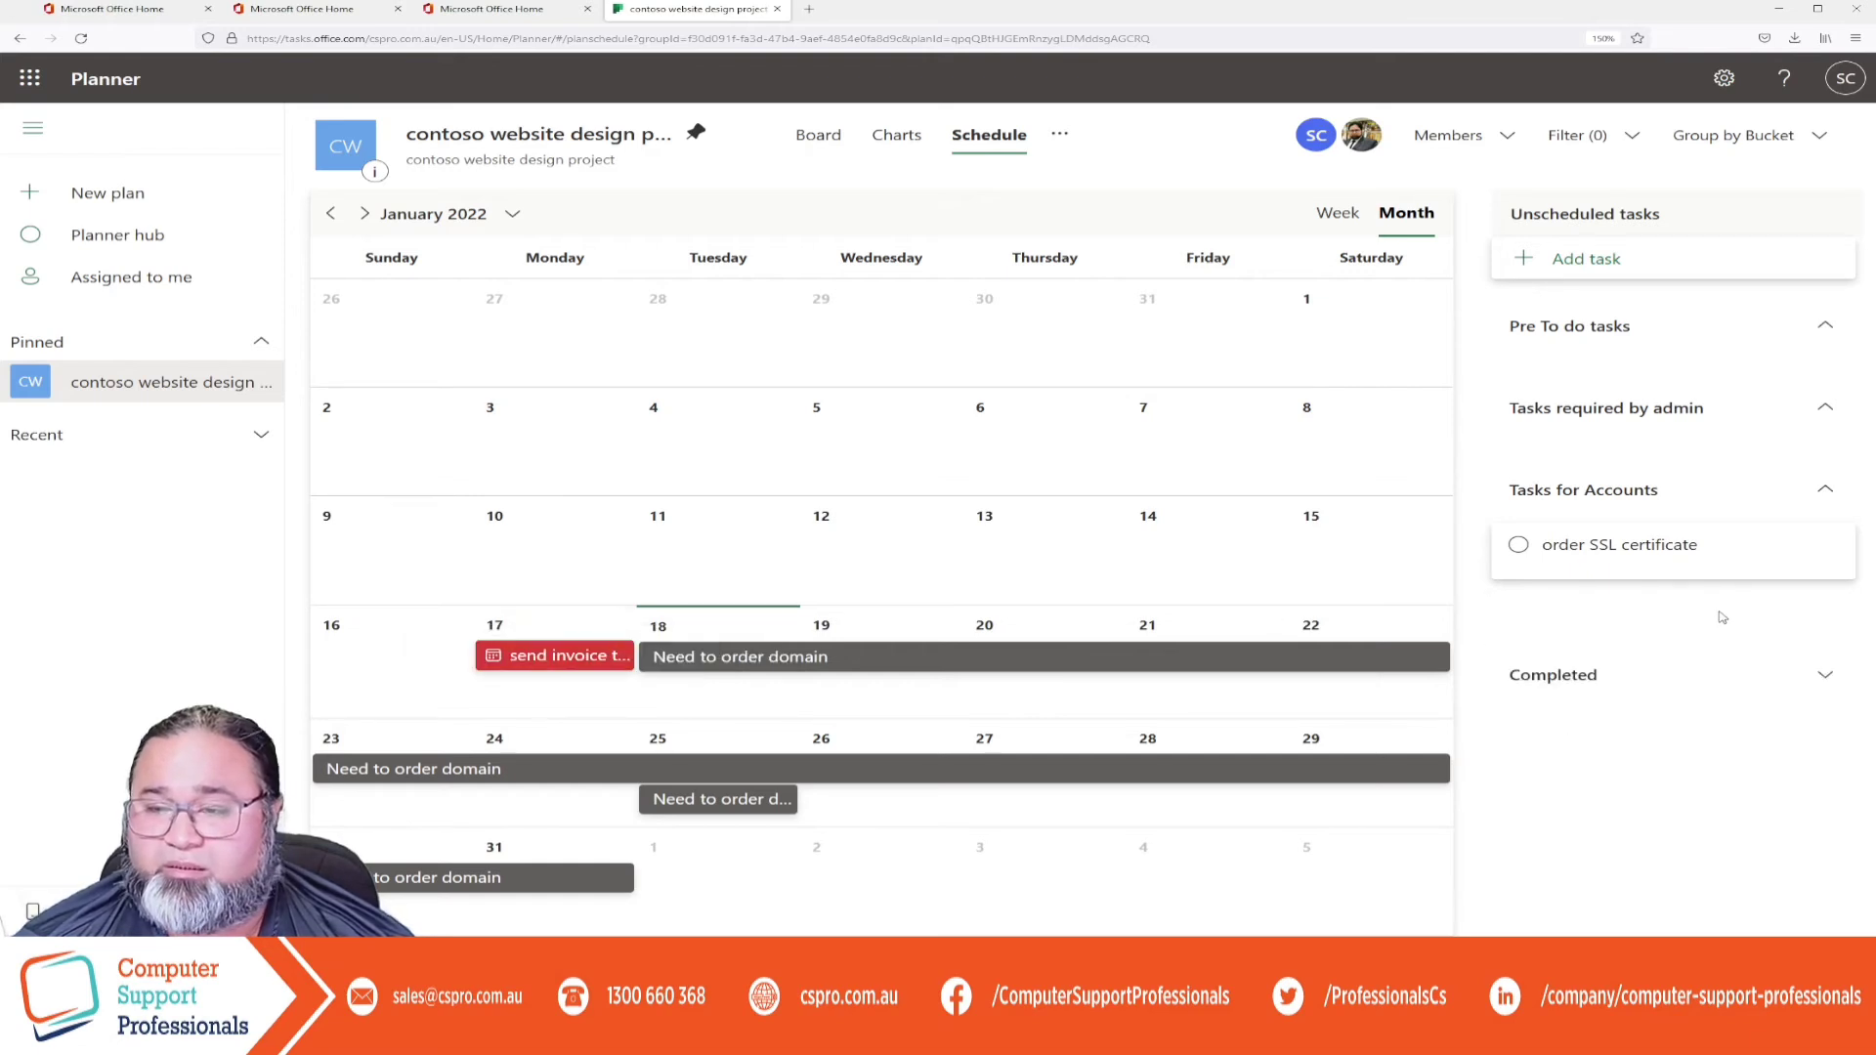
pyautogui.moveTo(1690, 548); pyautogui.dragTo(355, 677)
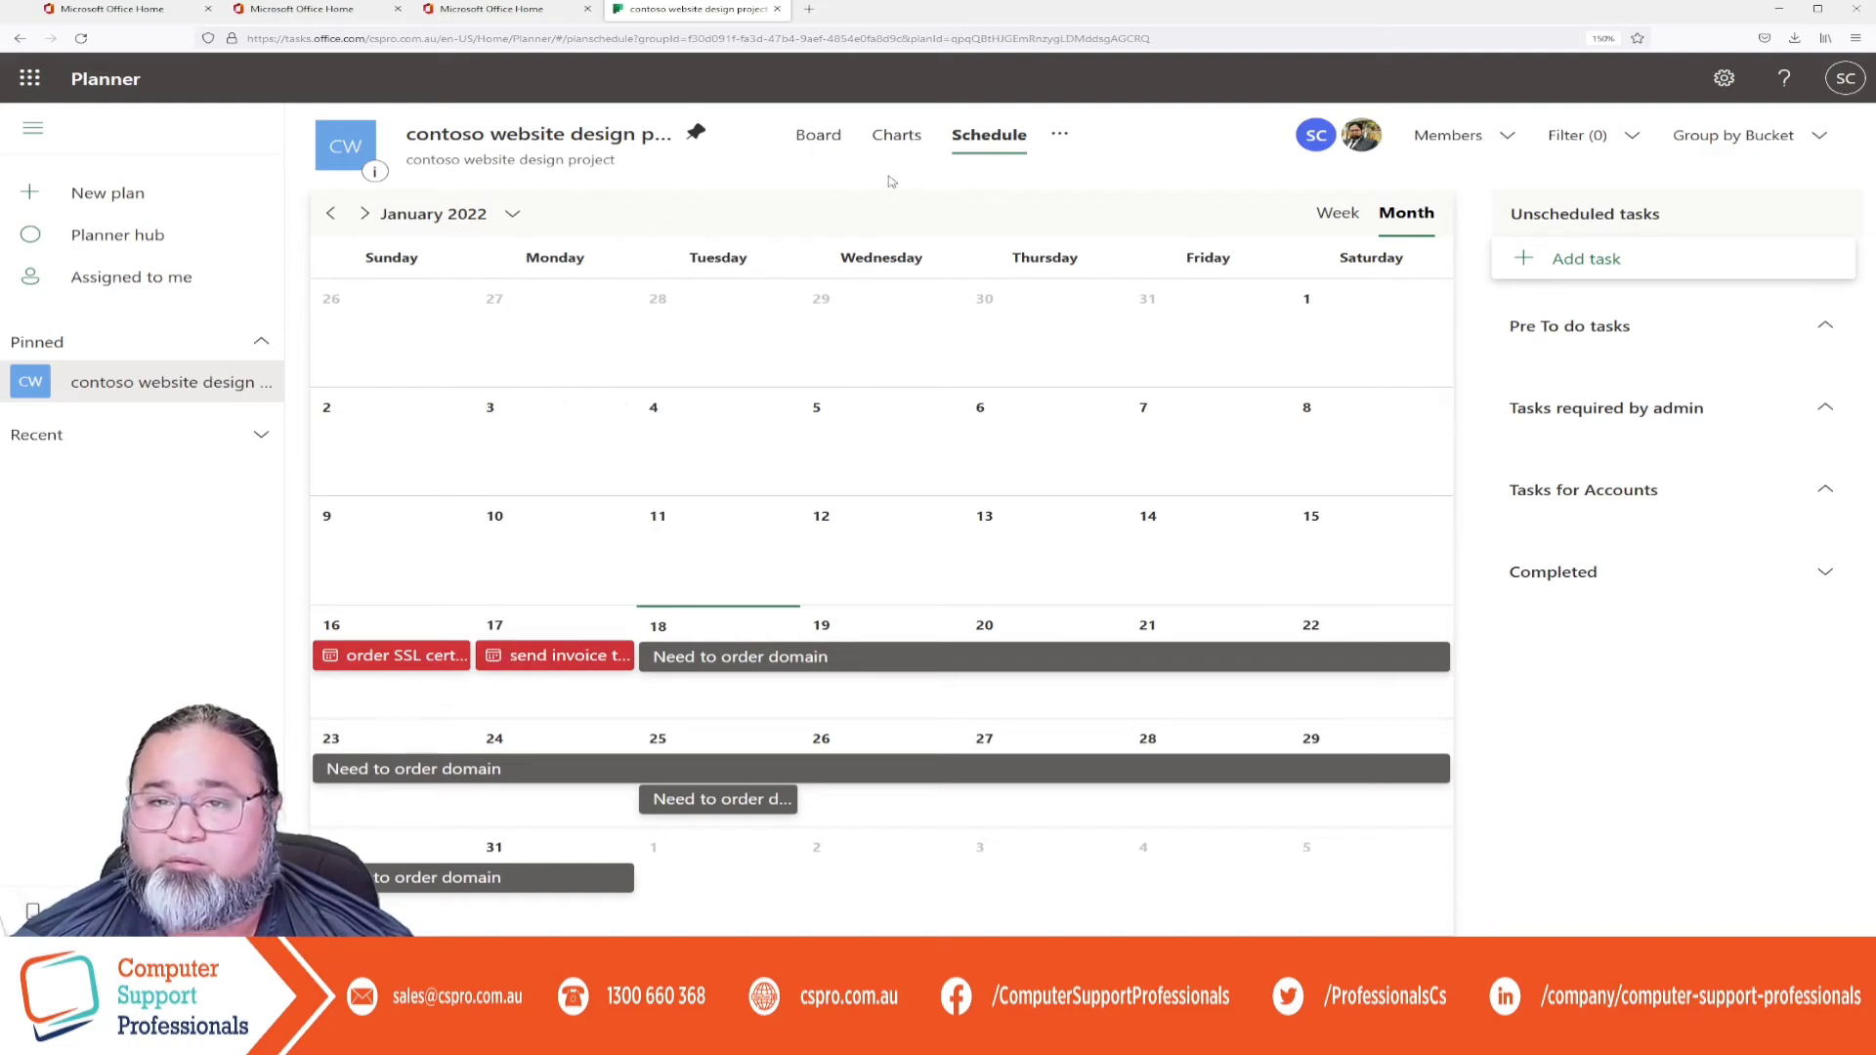
# Review the plan's charts for task status, buckets, priority and members.
pyautogui.click(905, 145)
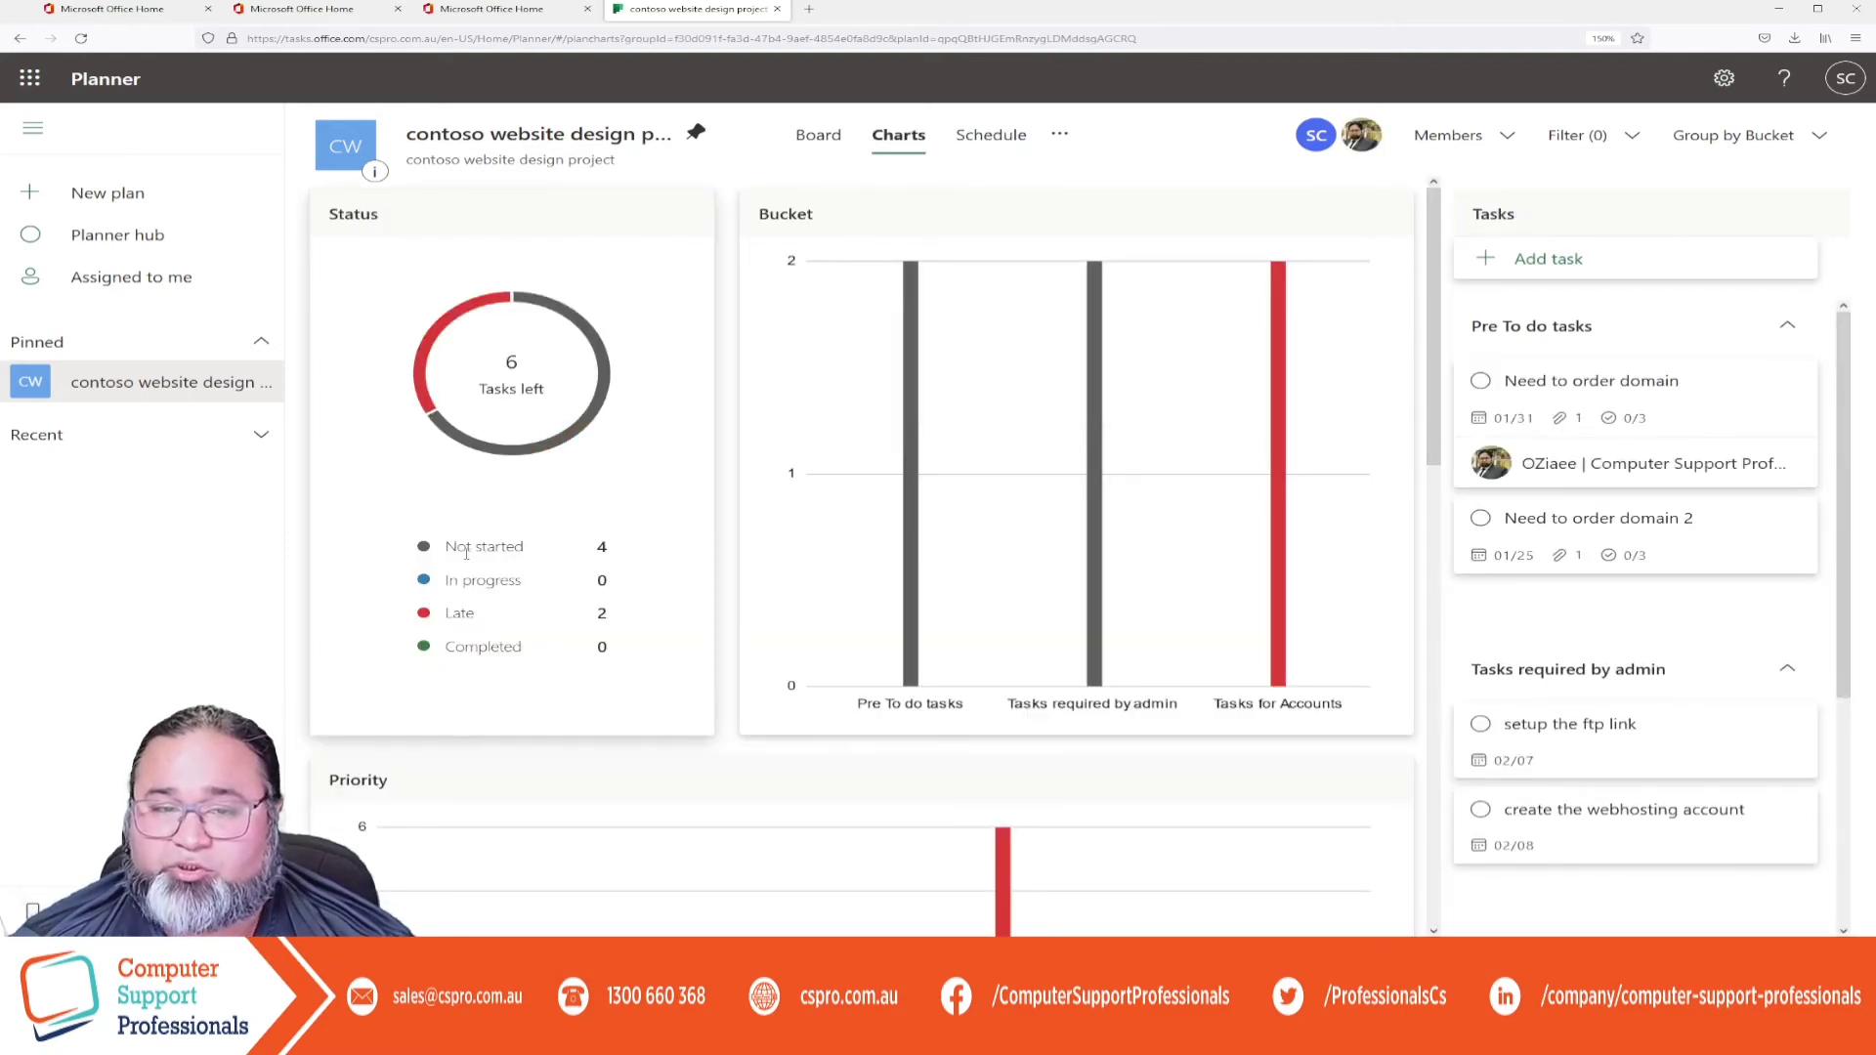
pyautogui.scroll(-1, 421, 567)
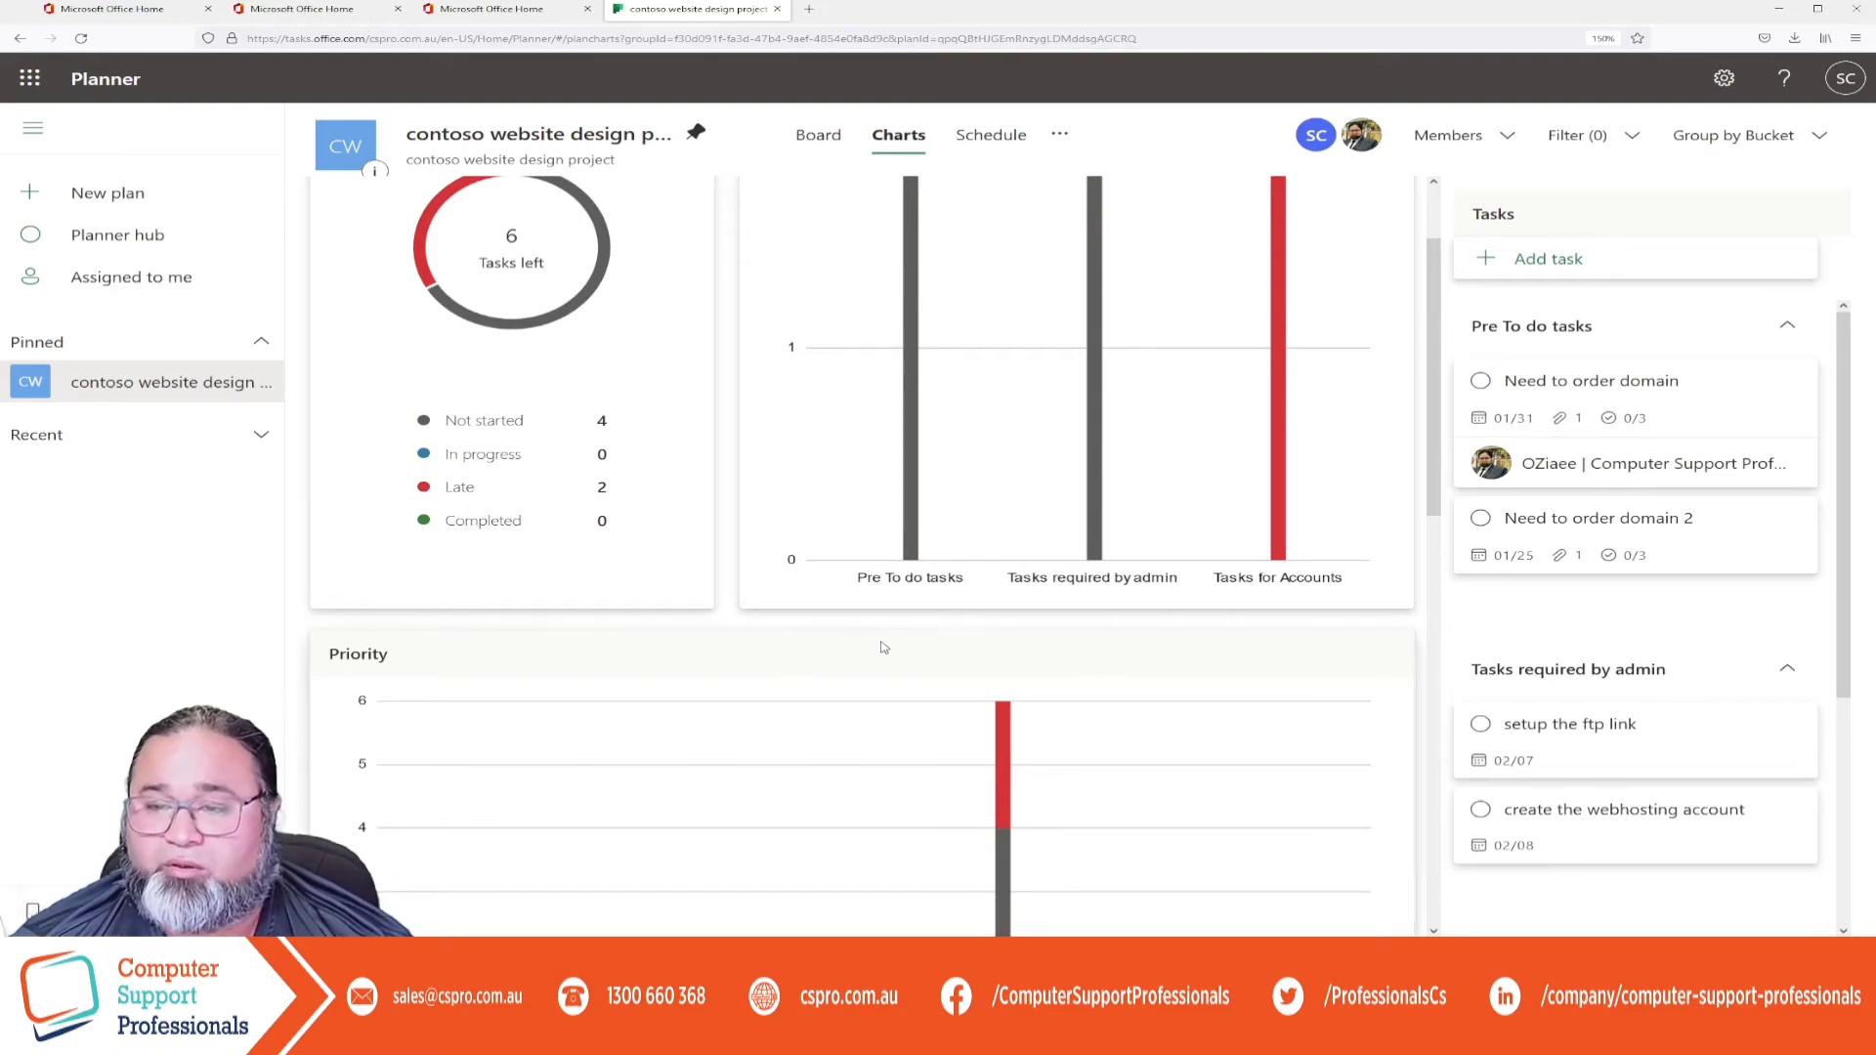
pyautogui.scroll(-3, 884, 658)
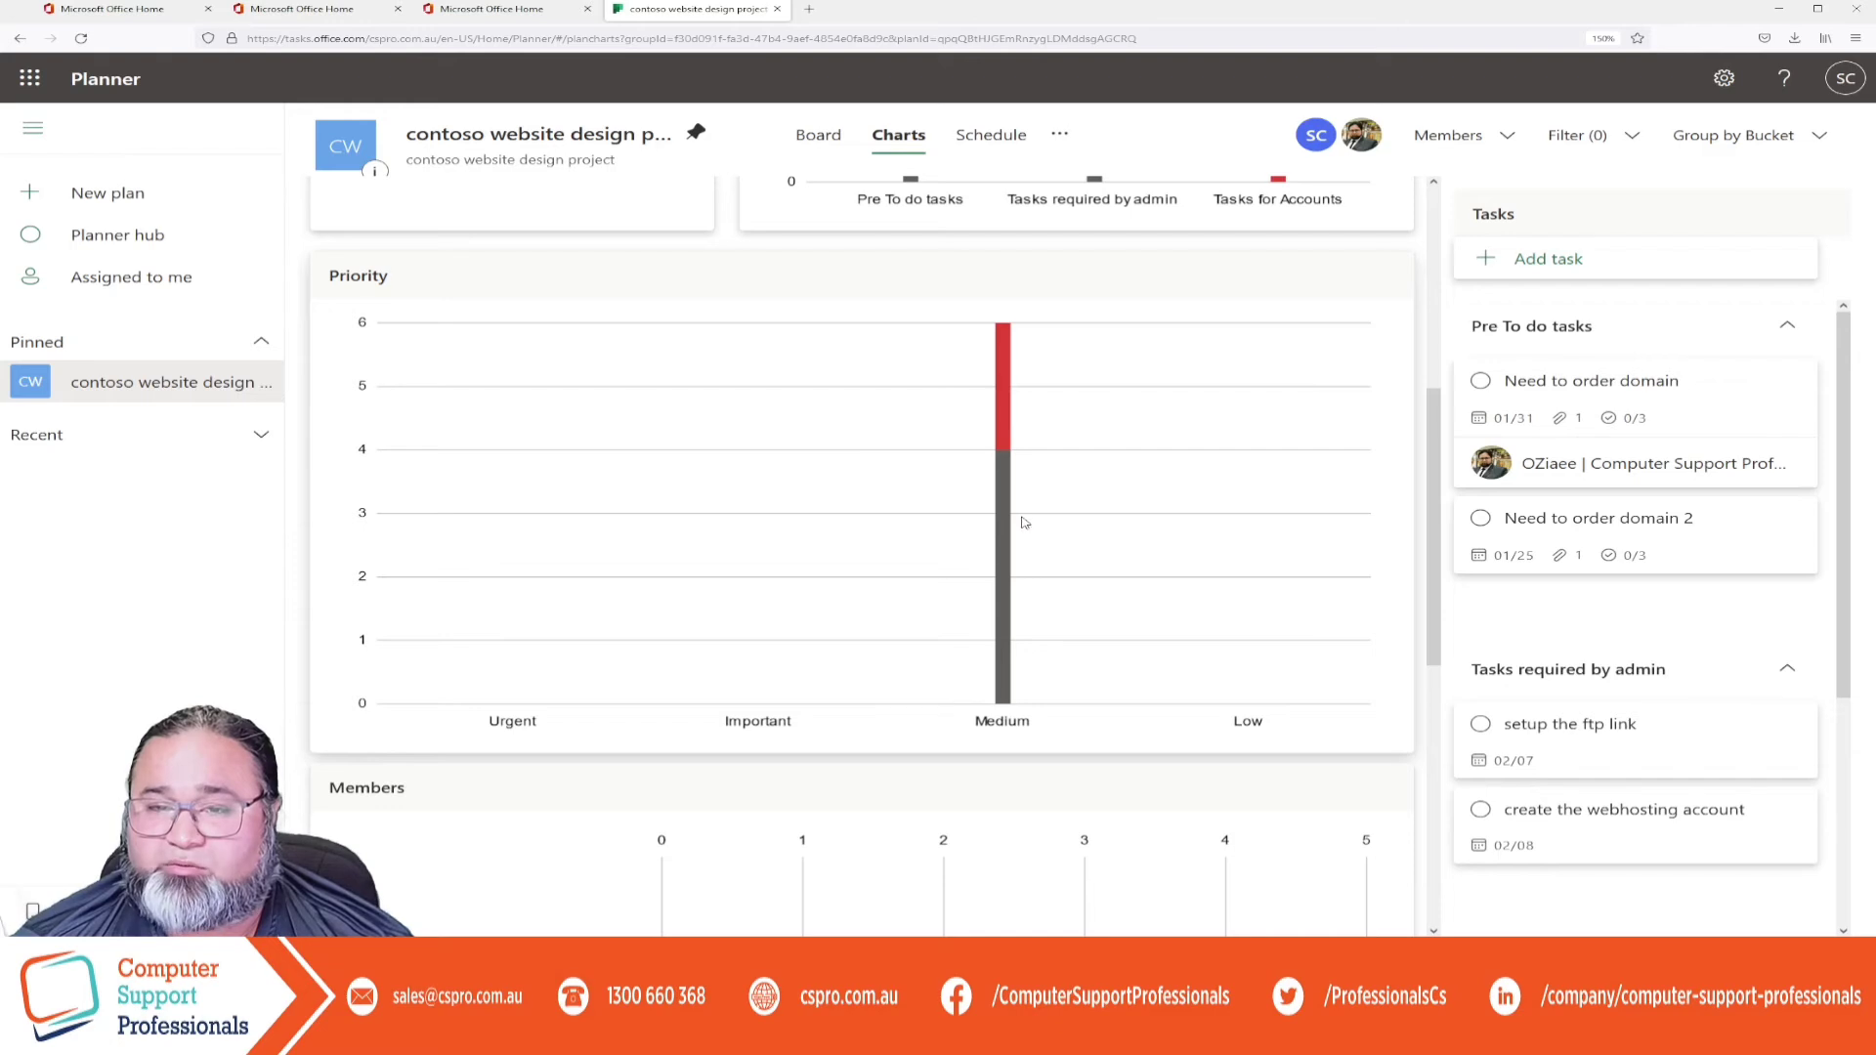
pyautogui.moveTo(997, 359)
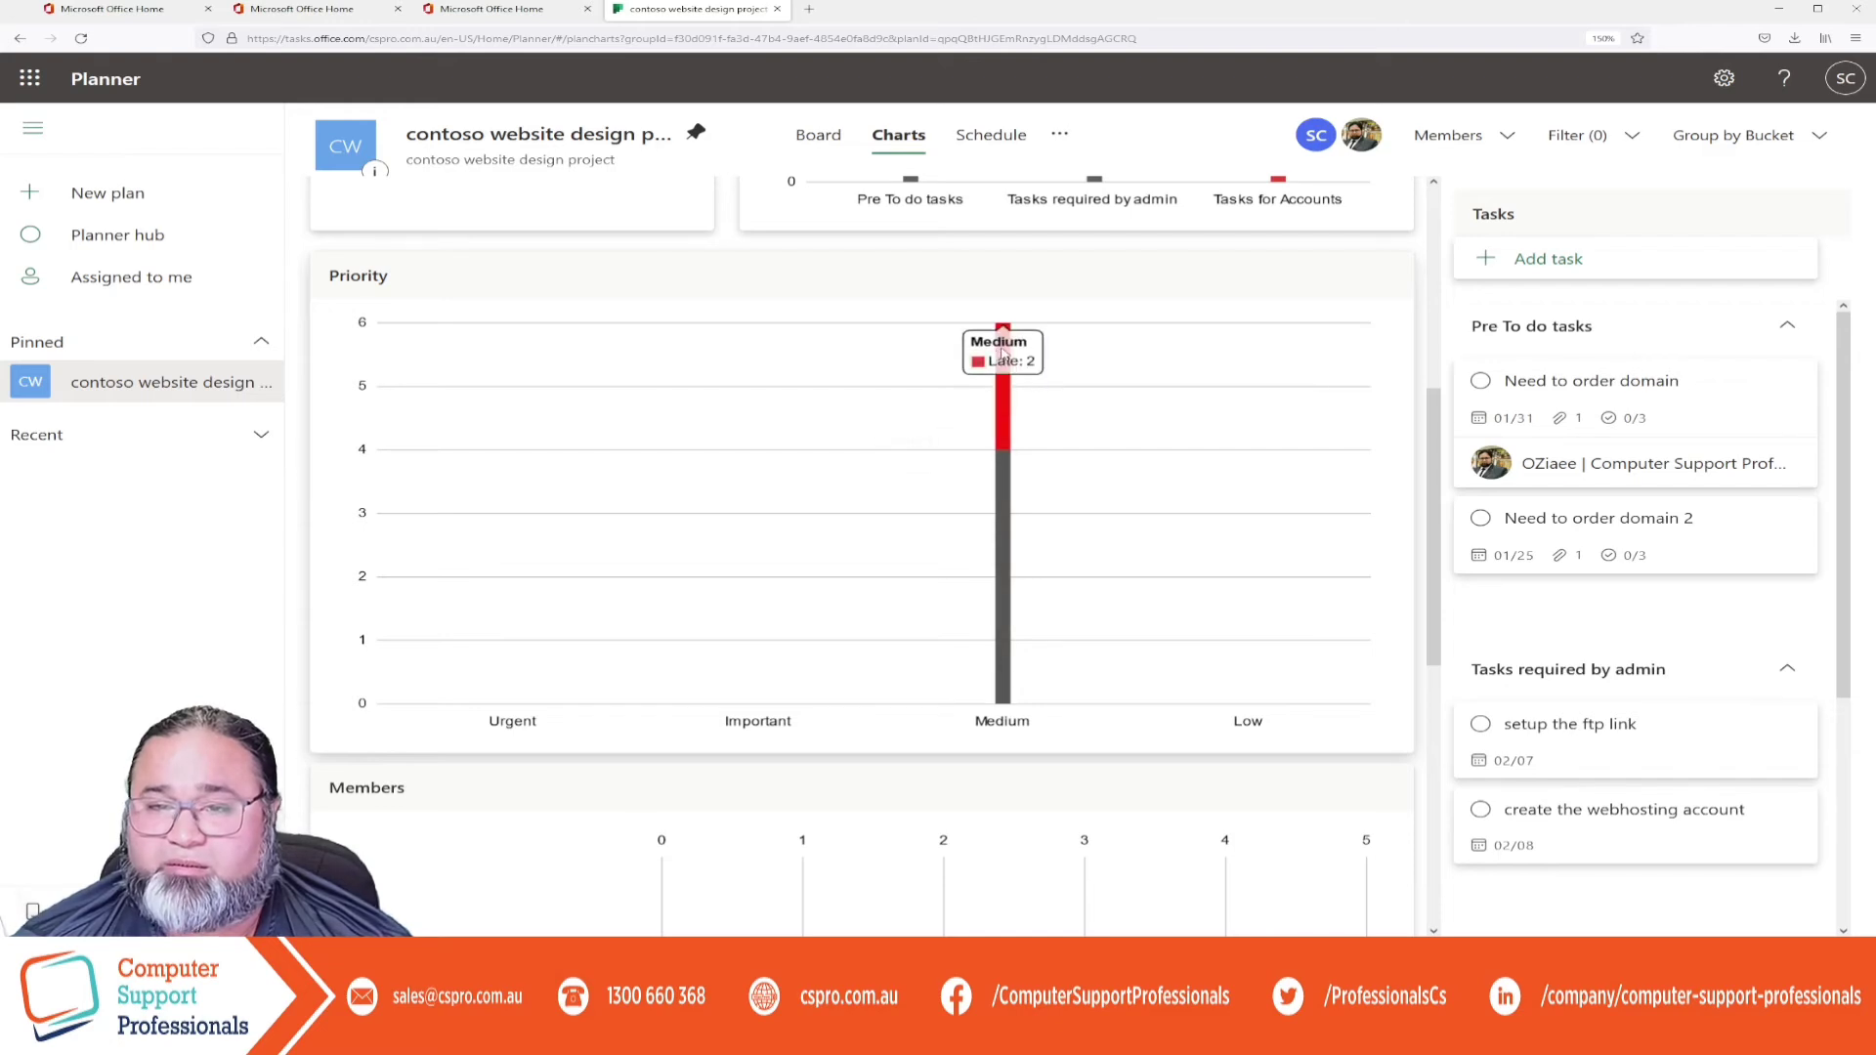
pyautogui.scroll(-3, 1012, 631)
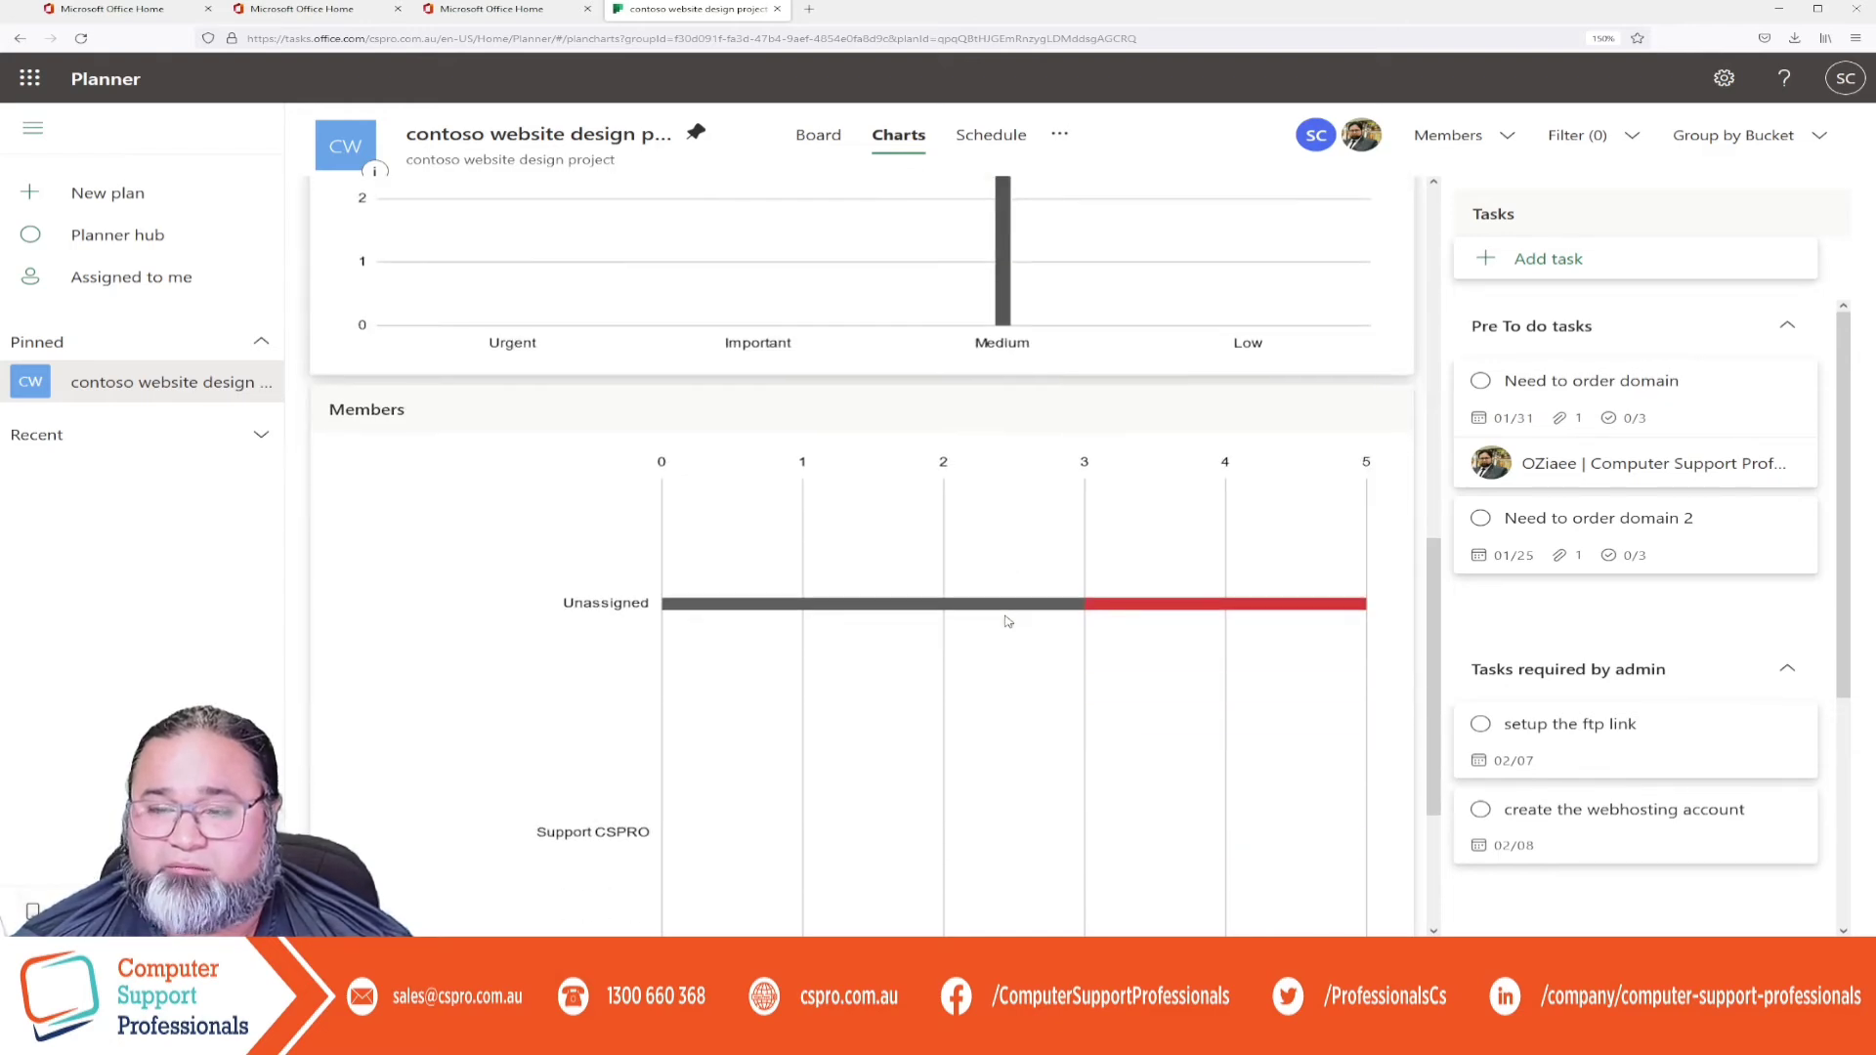
pyautogui.scroll(7, 934, 586)
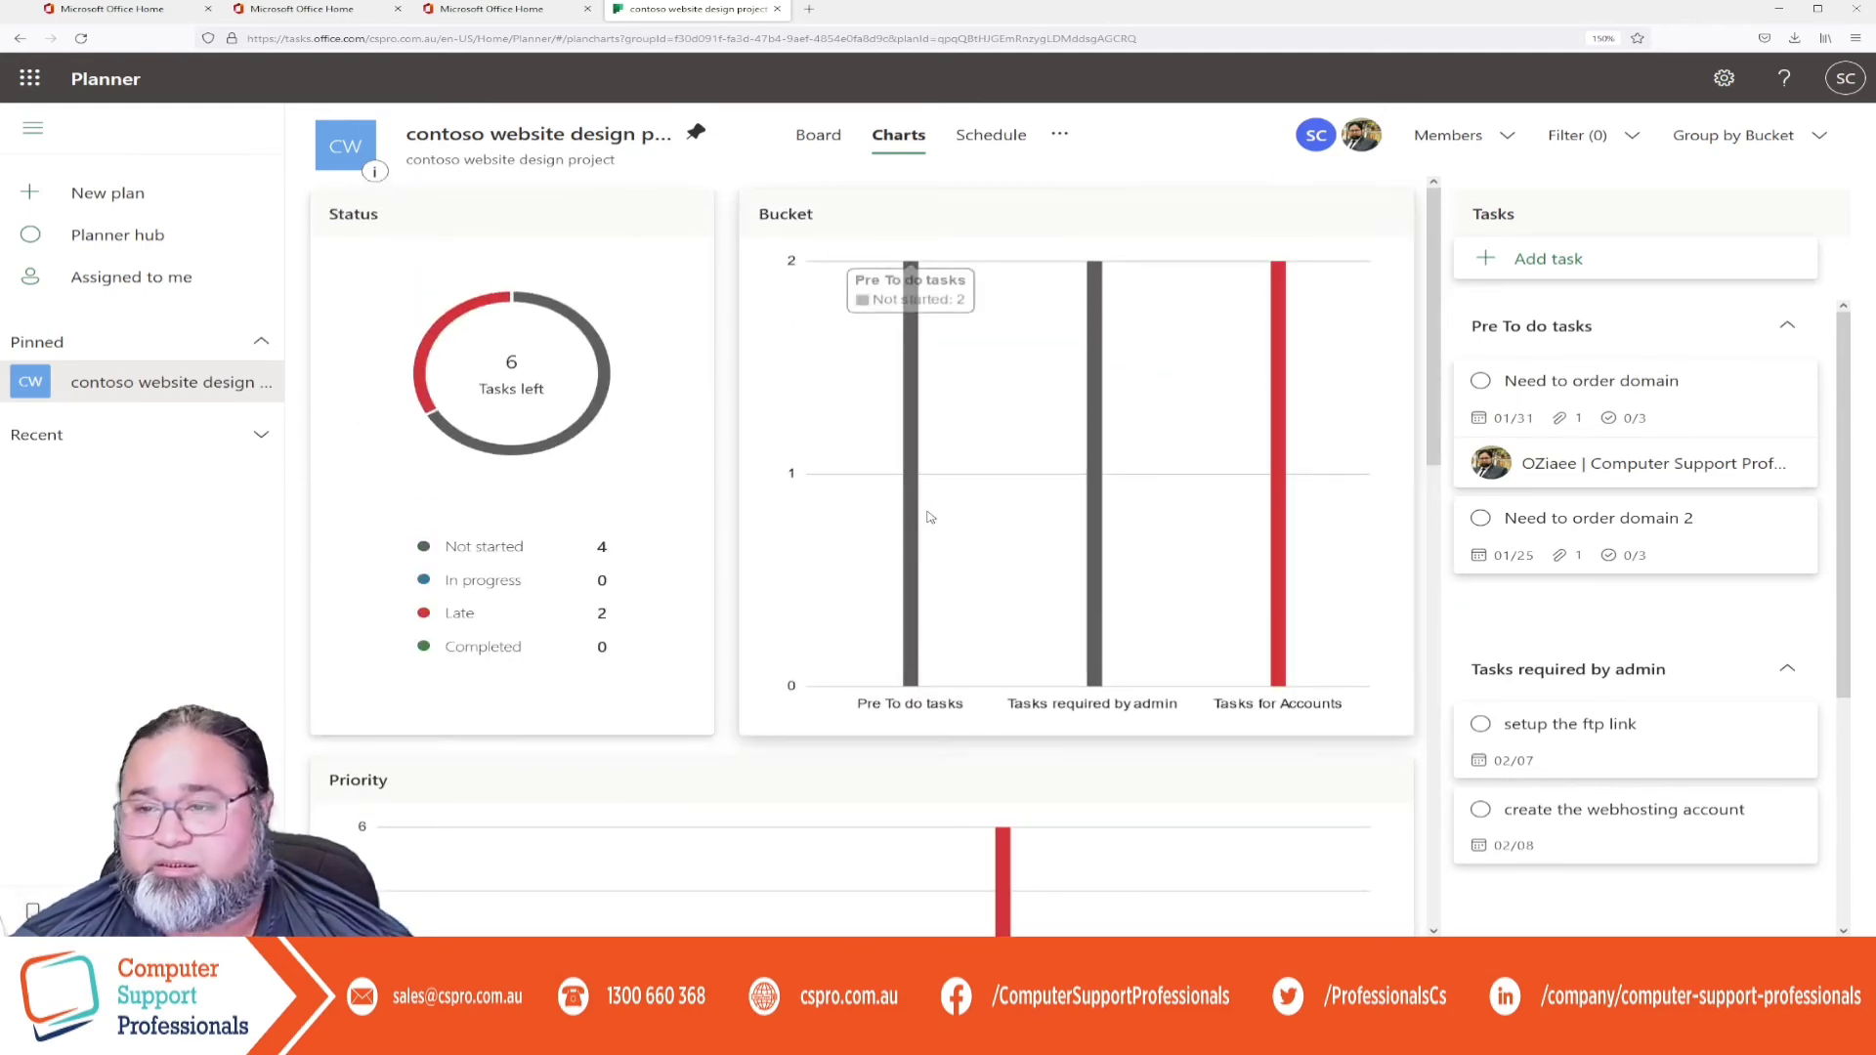
# Return to the board and set the progress of the Need to order domain task to In progress.
pyautogui.click(819, 136)
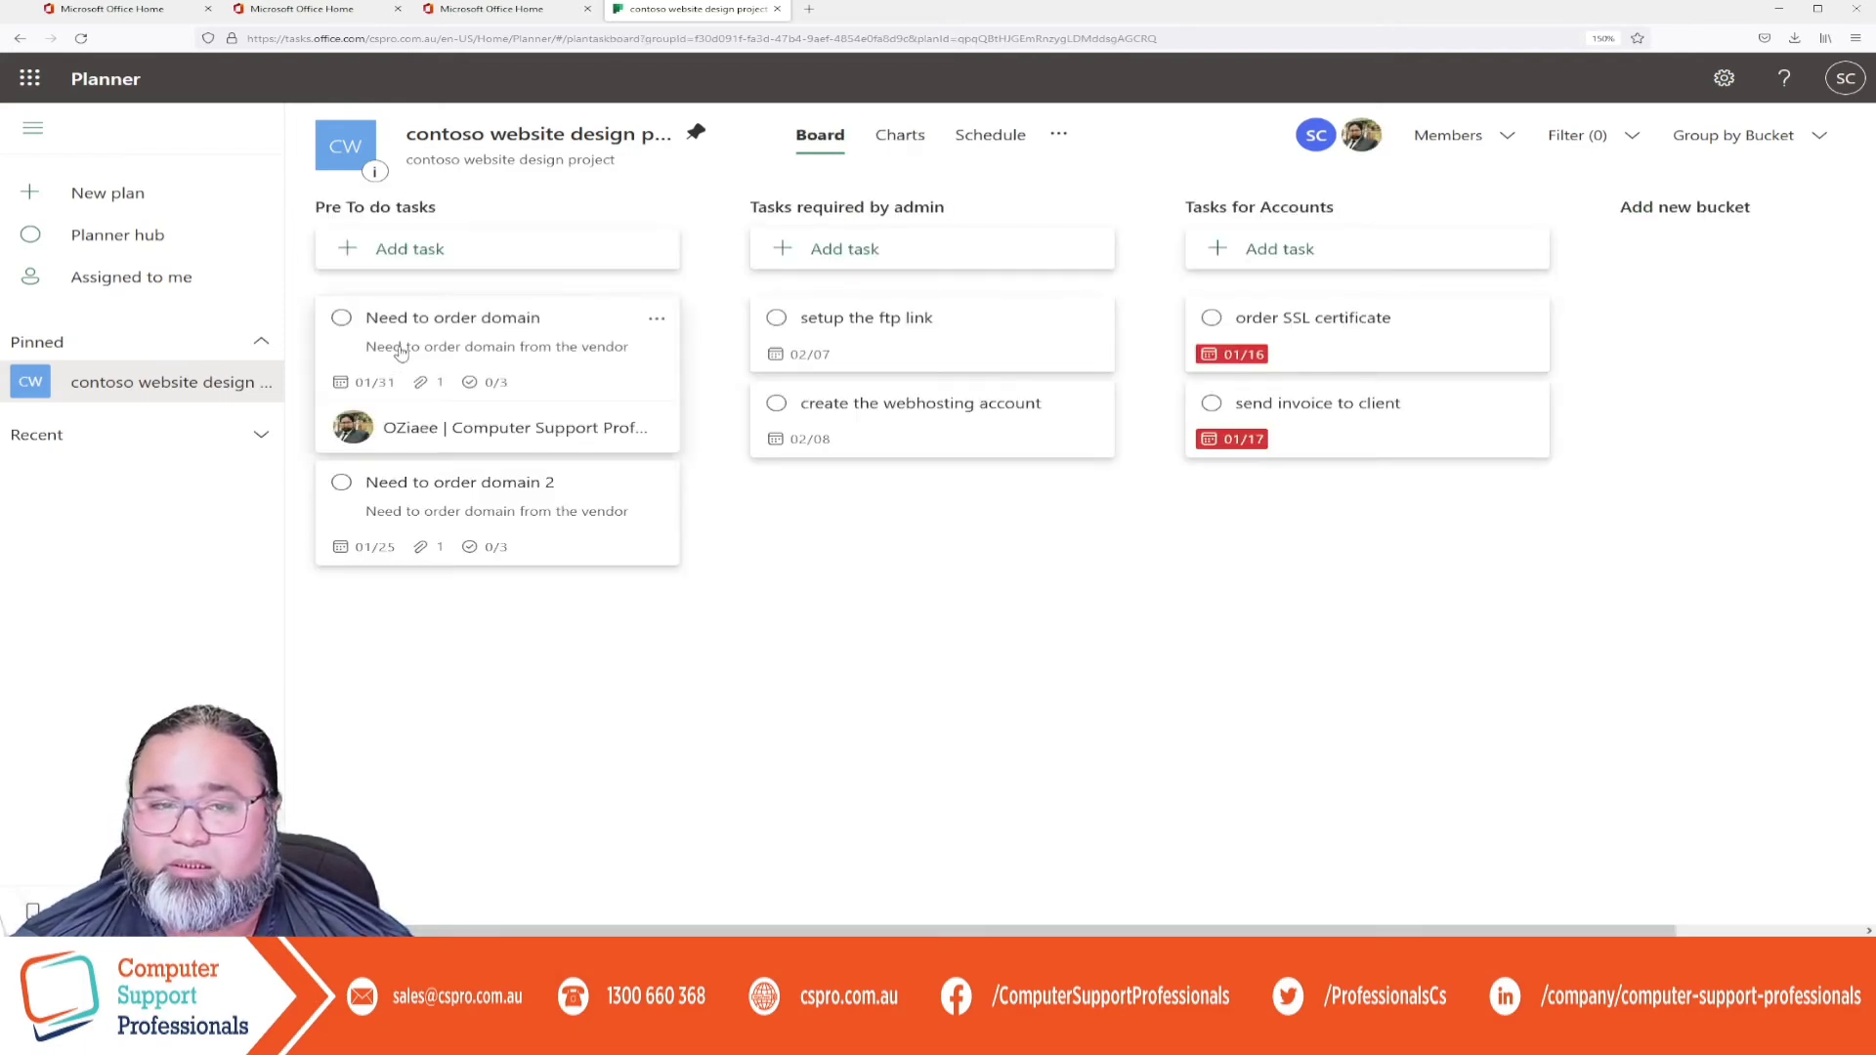
pyautogui.click(401, 352)
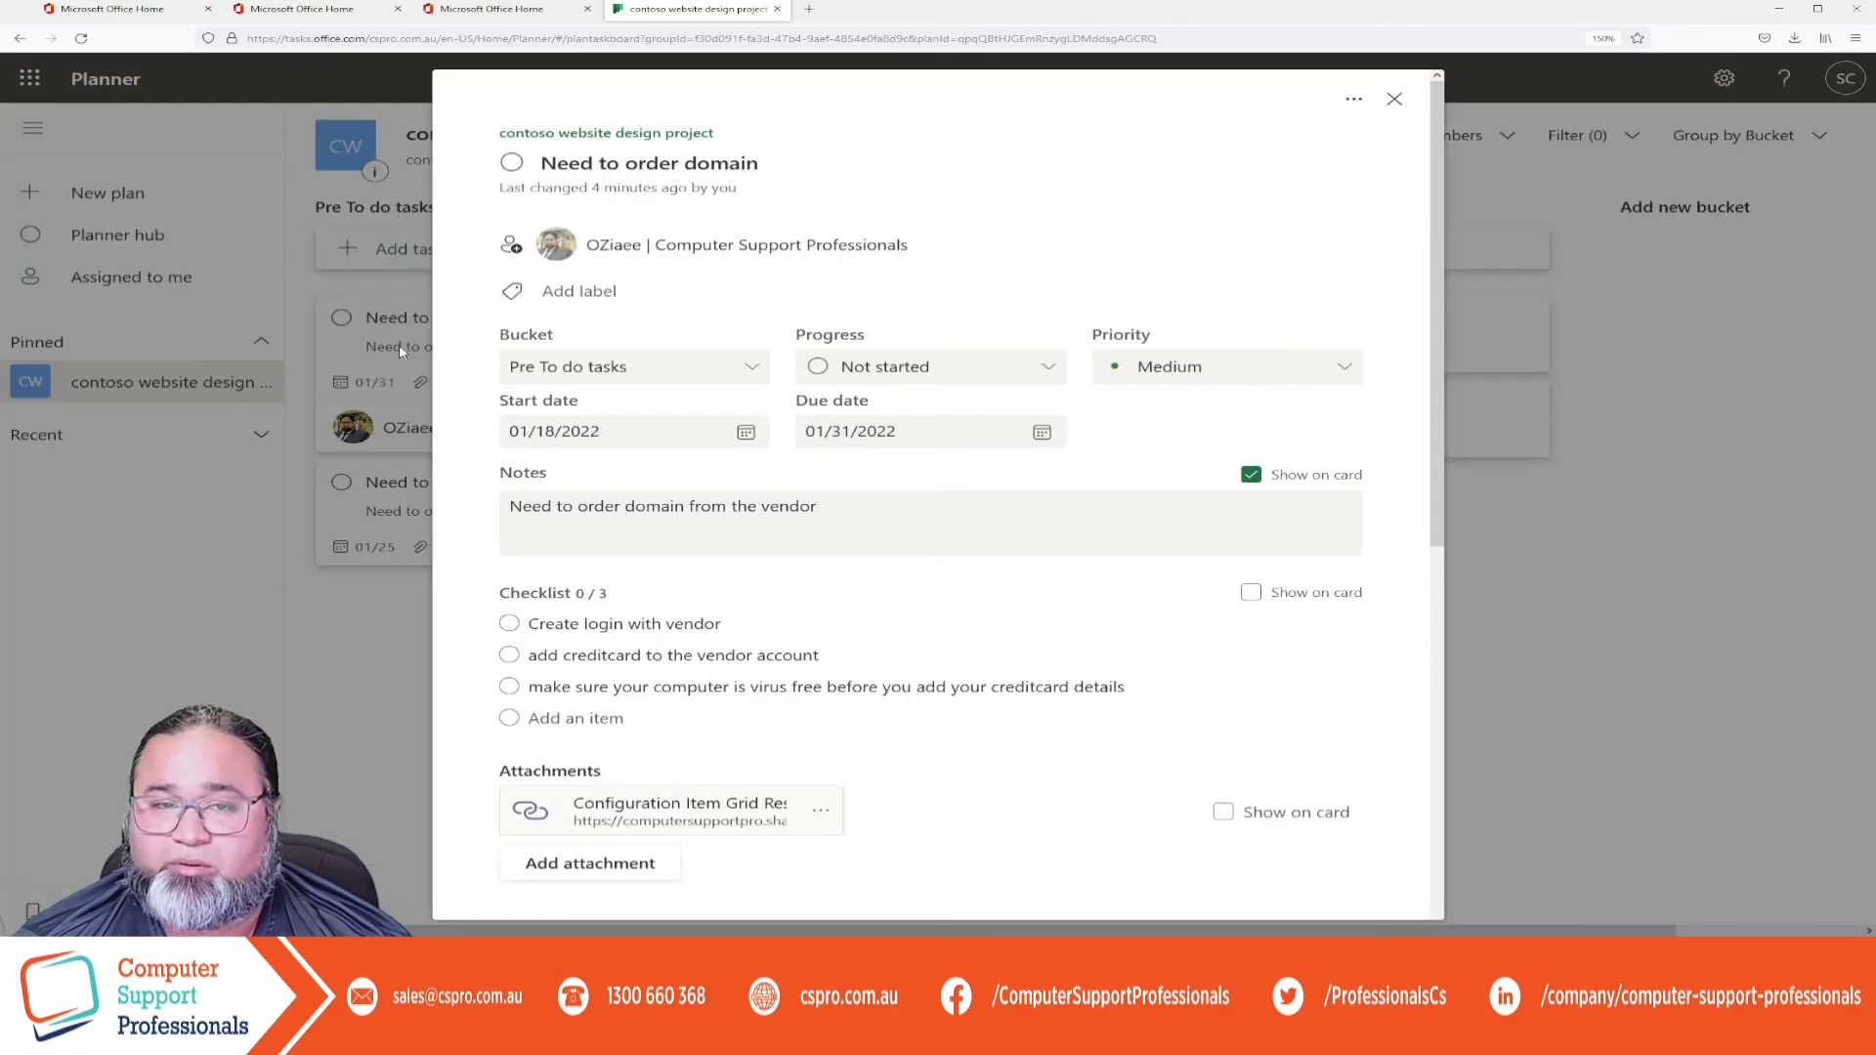
pyautogui.click(892, 367)
pyautogui.click(879, 442)
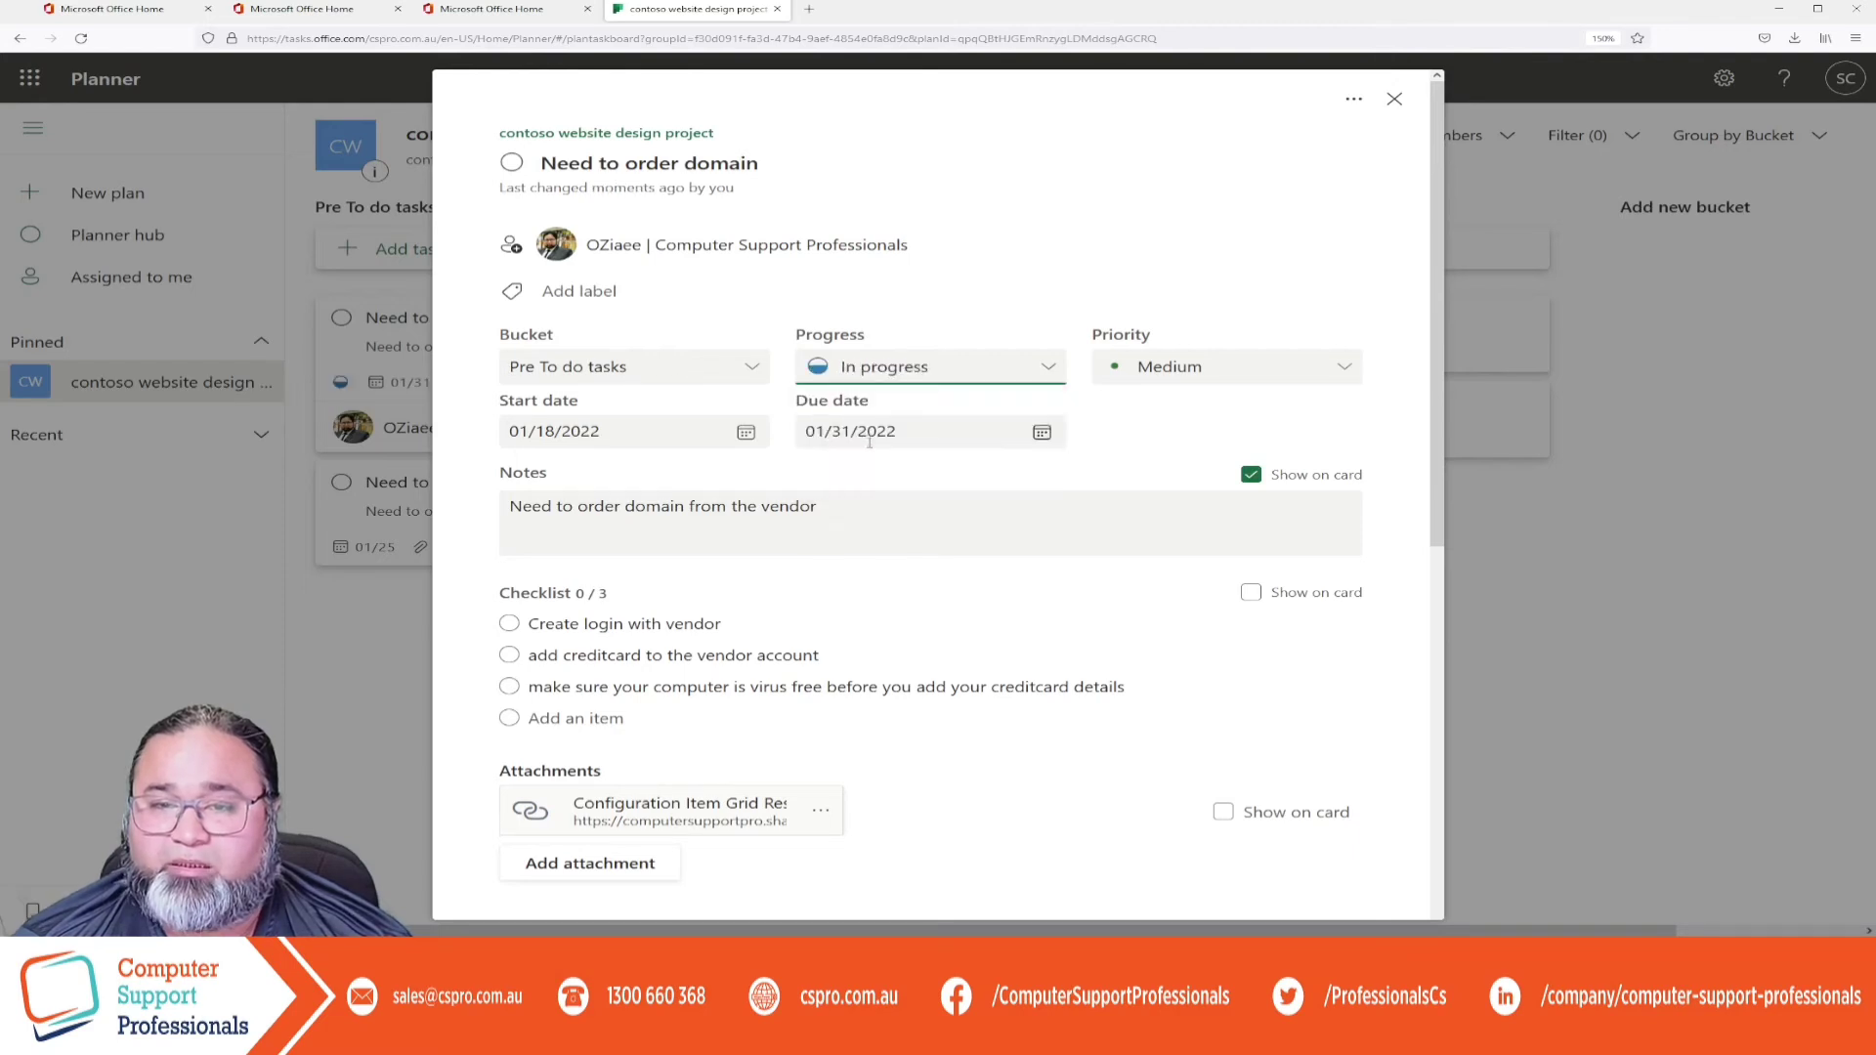
pyautogui.click(1395, 99)
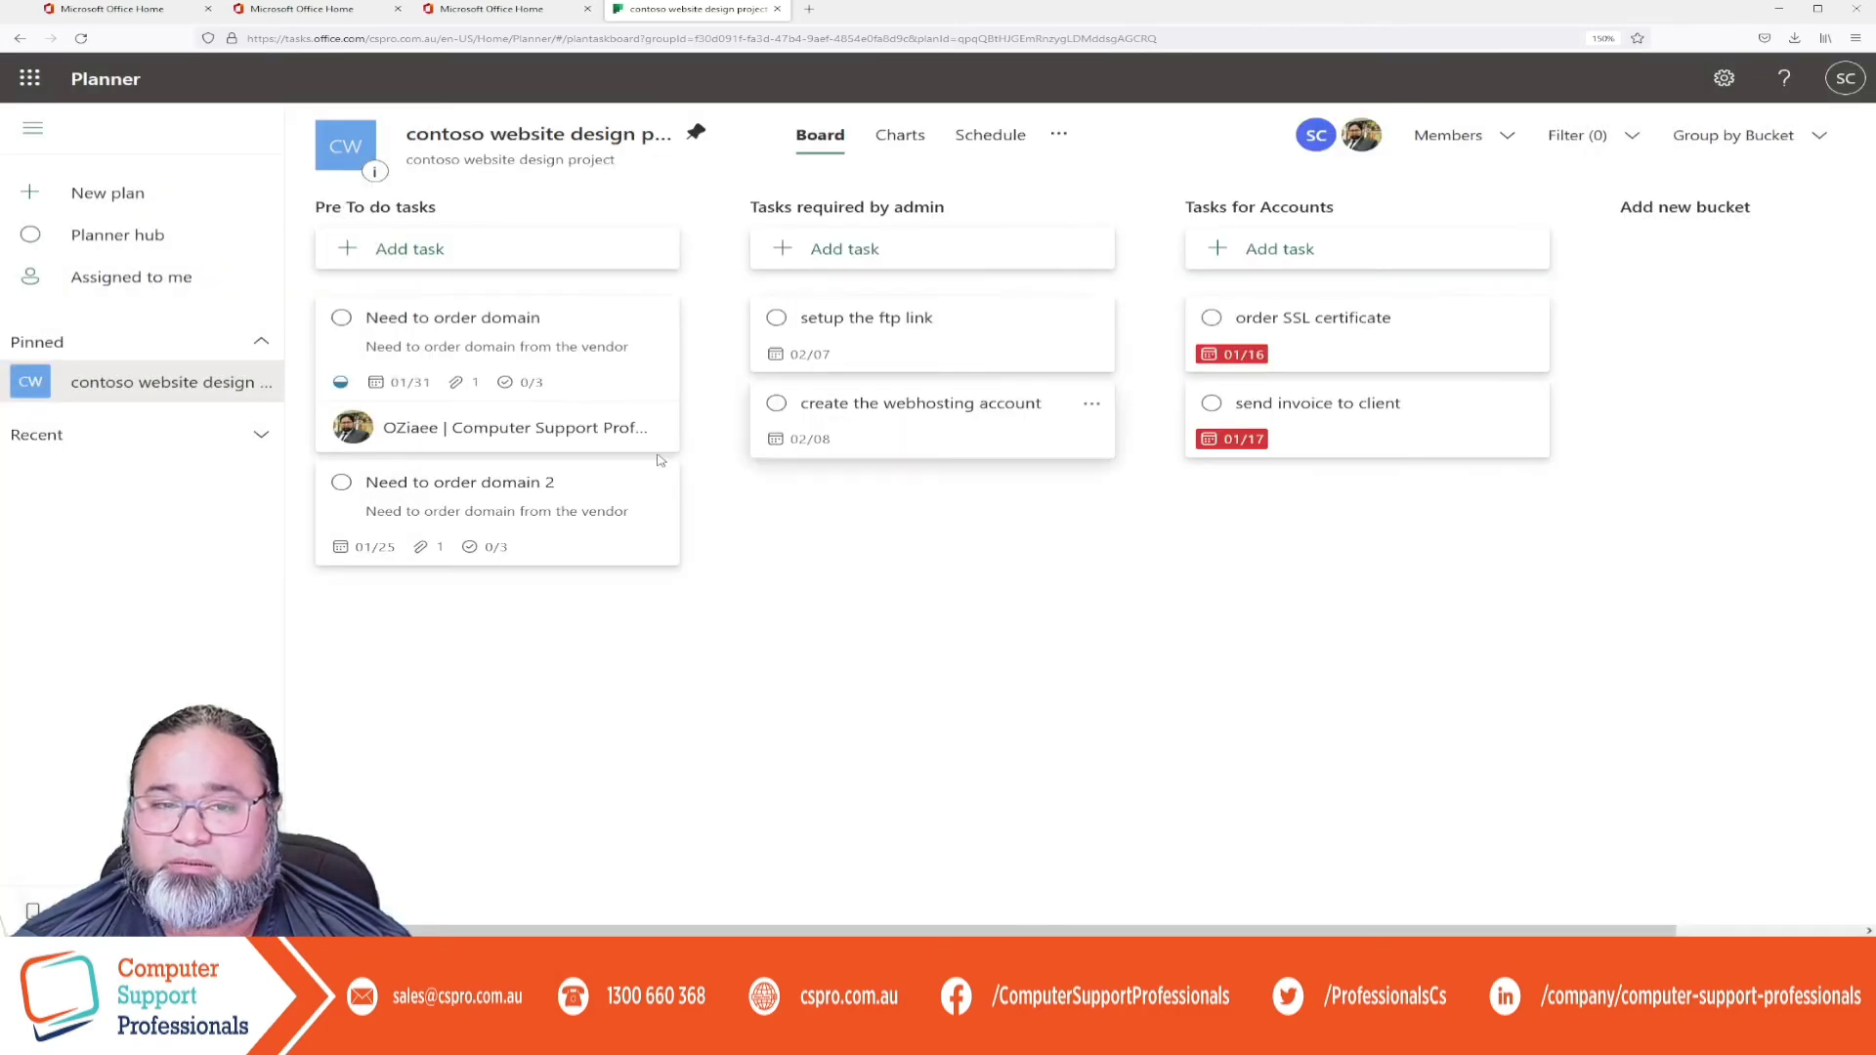
# Set the progress of the Need to order domain 2 task to Completed and close its details.
pyautogui.click(465, 518)
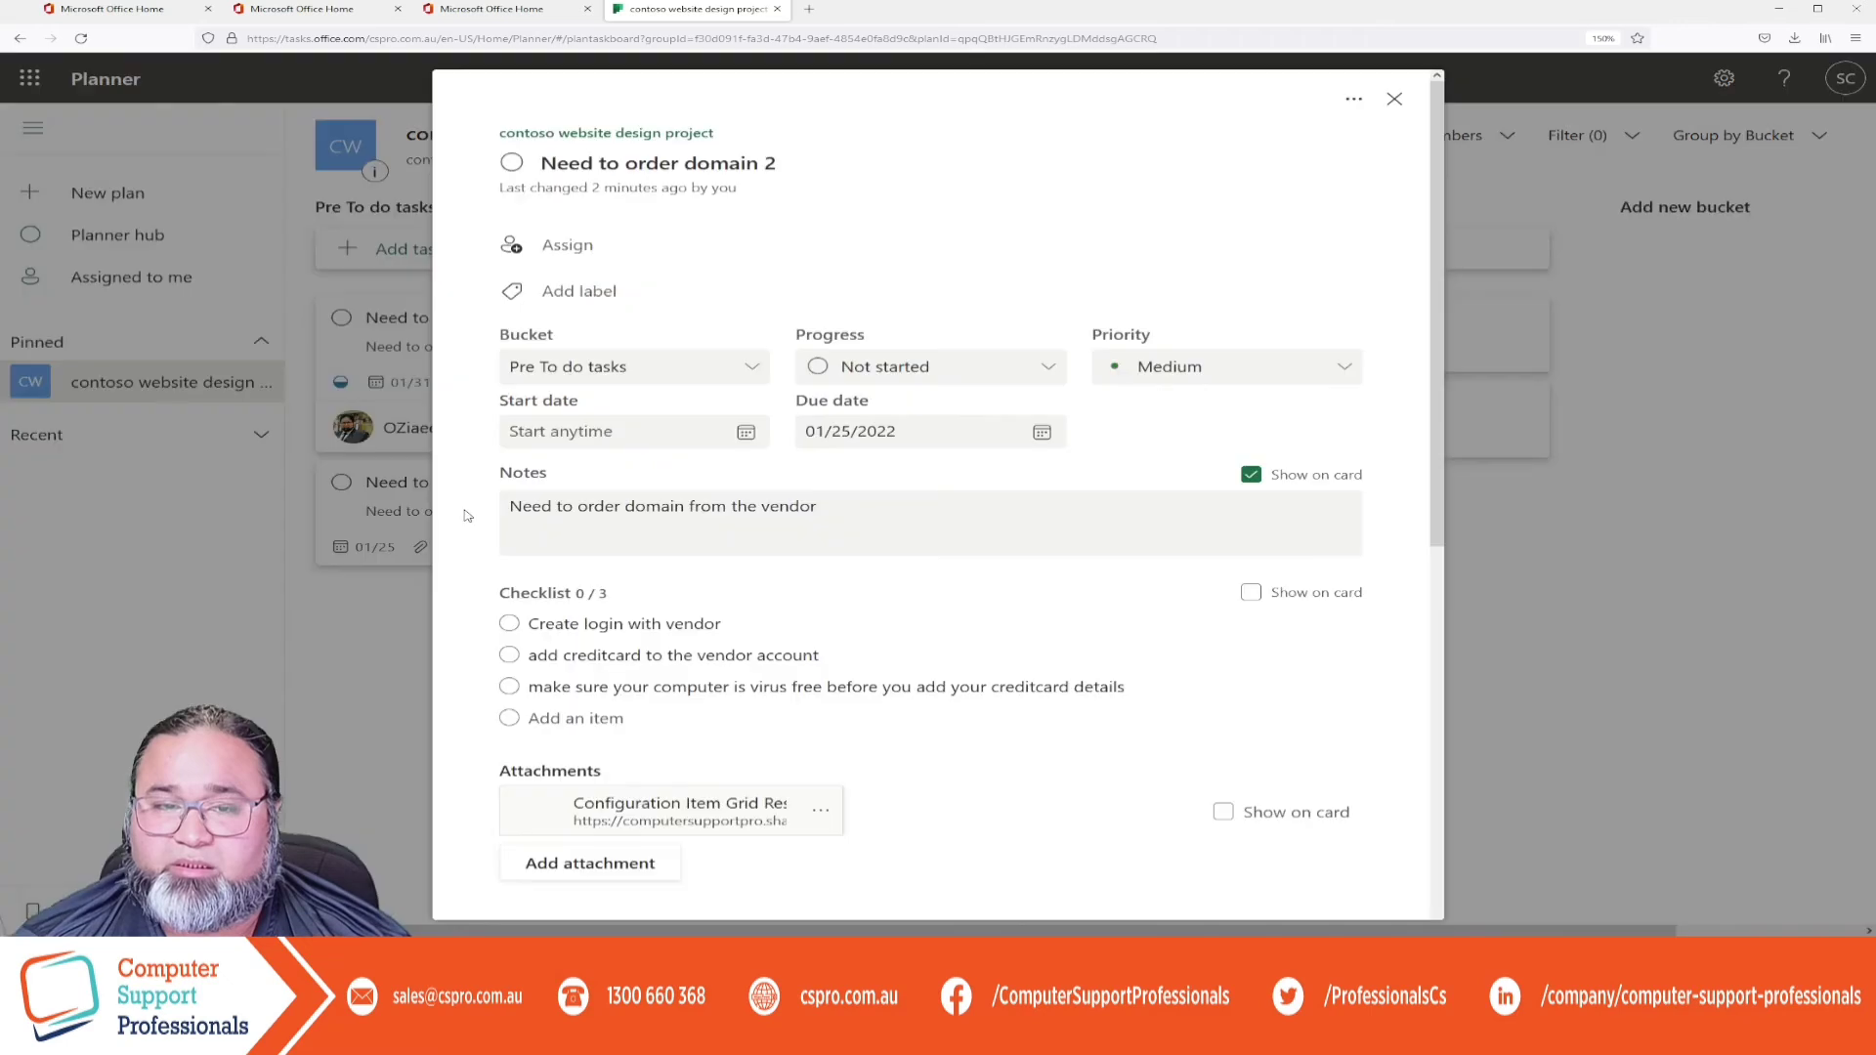
pyautogui.click(972, 371)
pyautogui.click(847, 484)
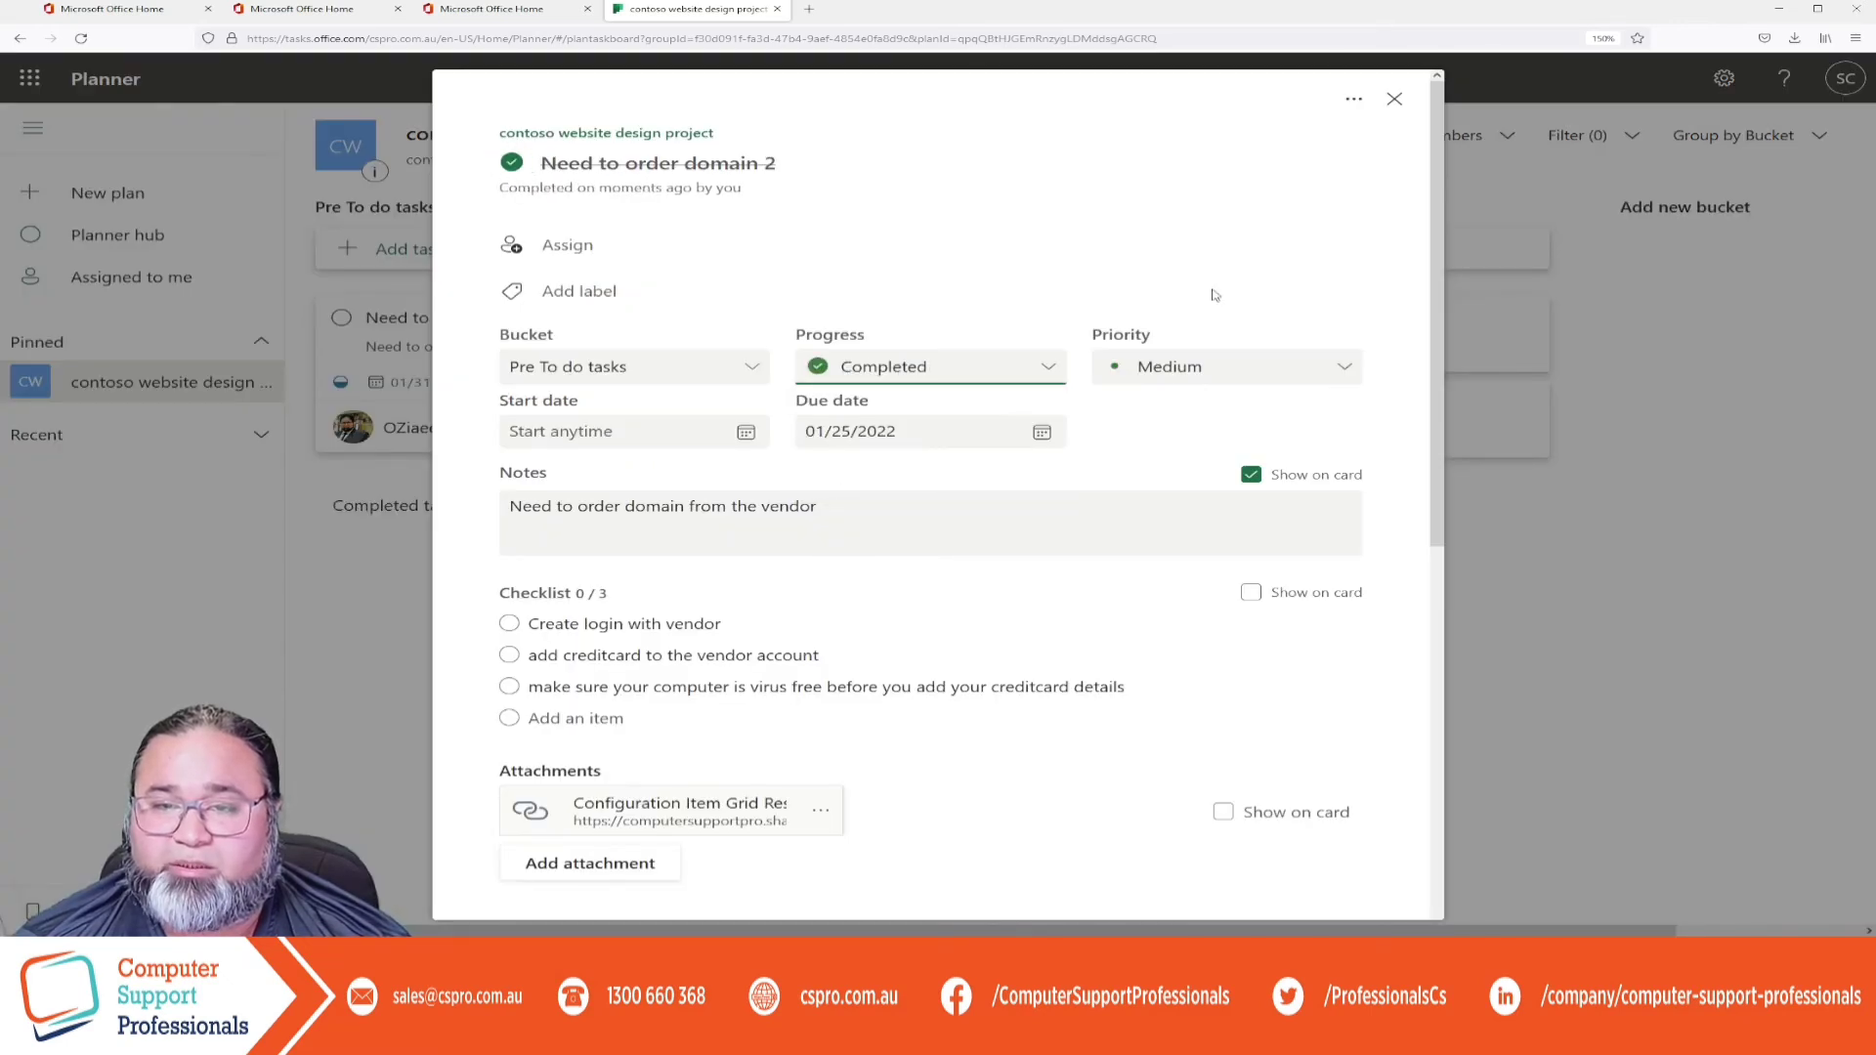
pyautogui.click(1396, 106)
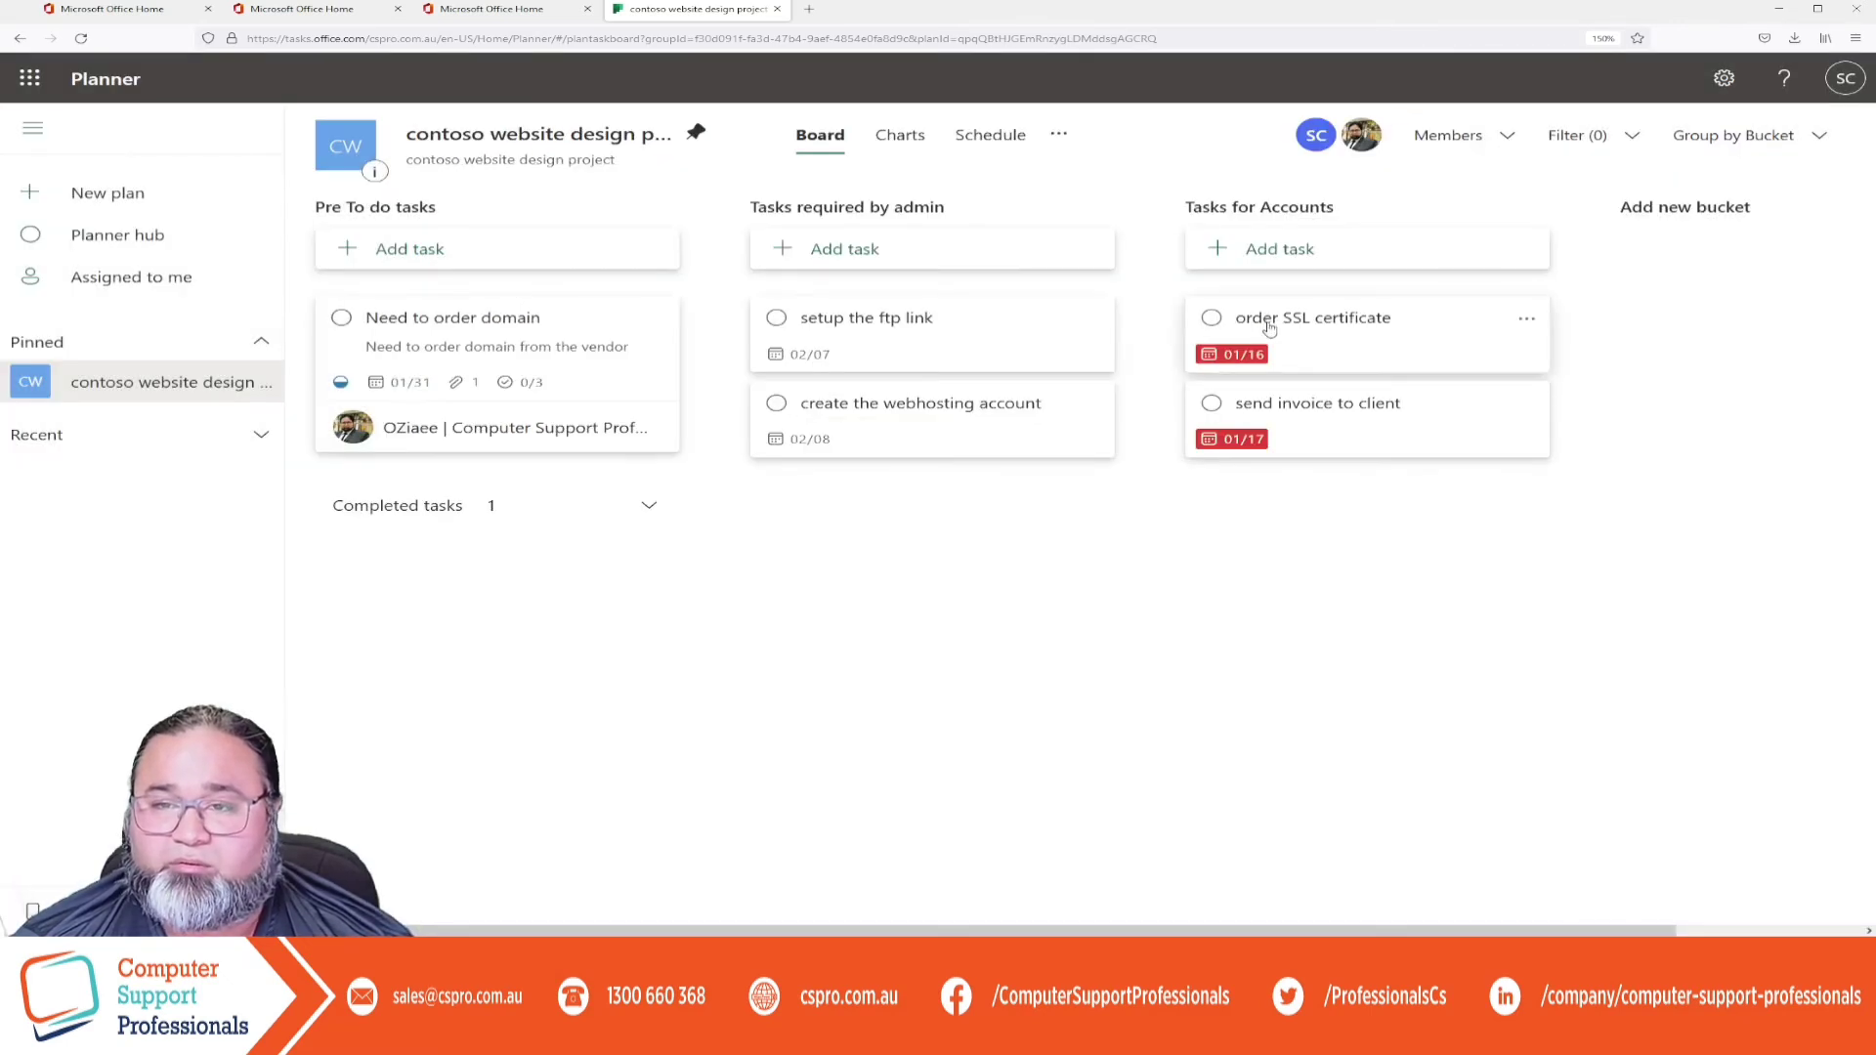
# Set the progress of the setup the ftp link task to In progress, look through its details and close it.
pyautogui.click(976, 351)
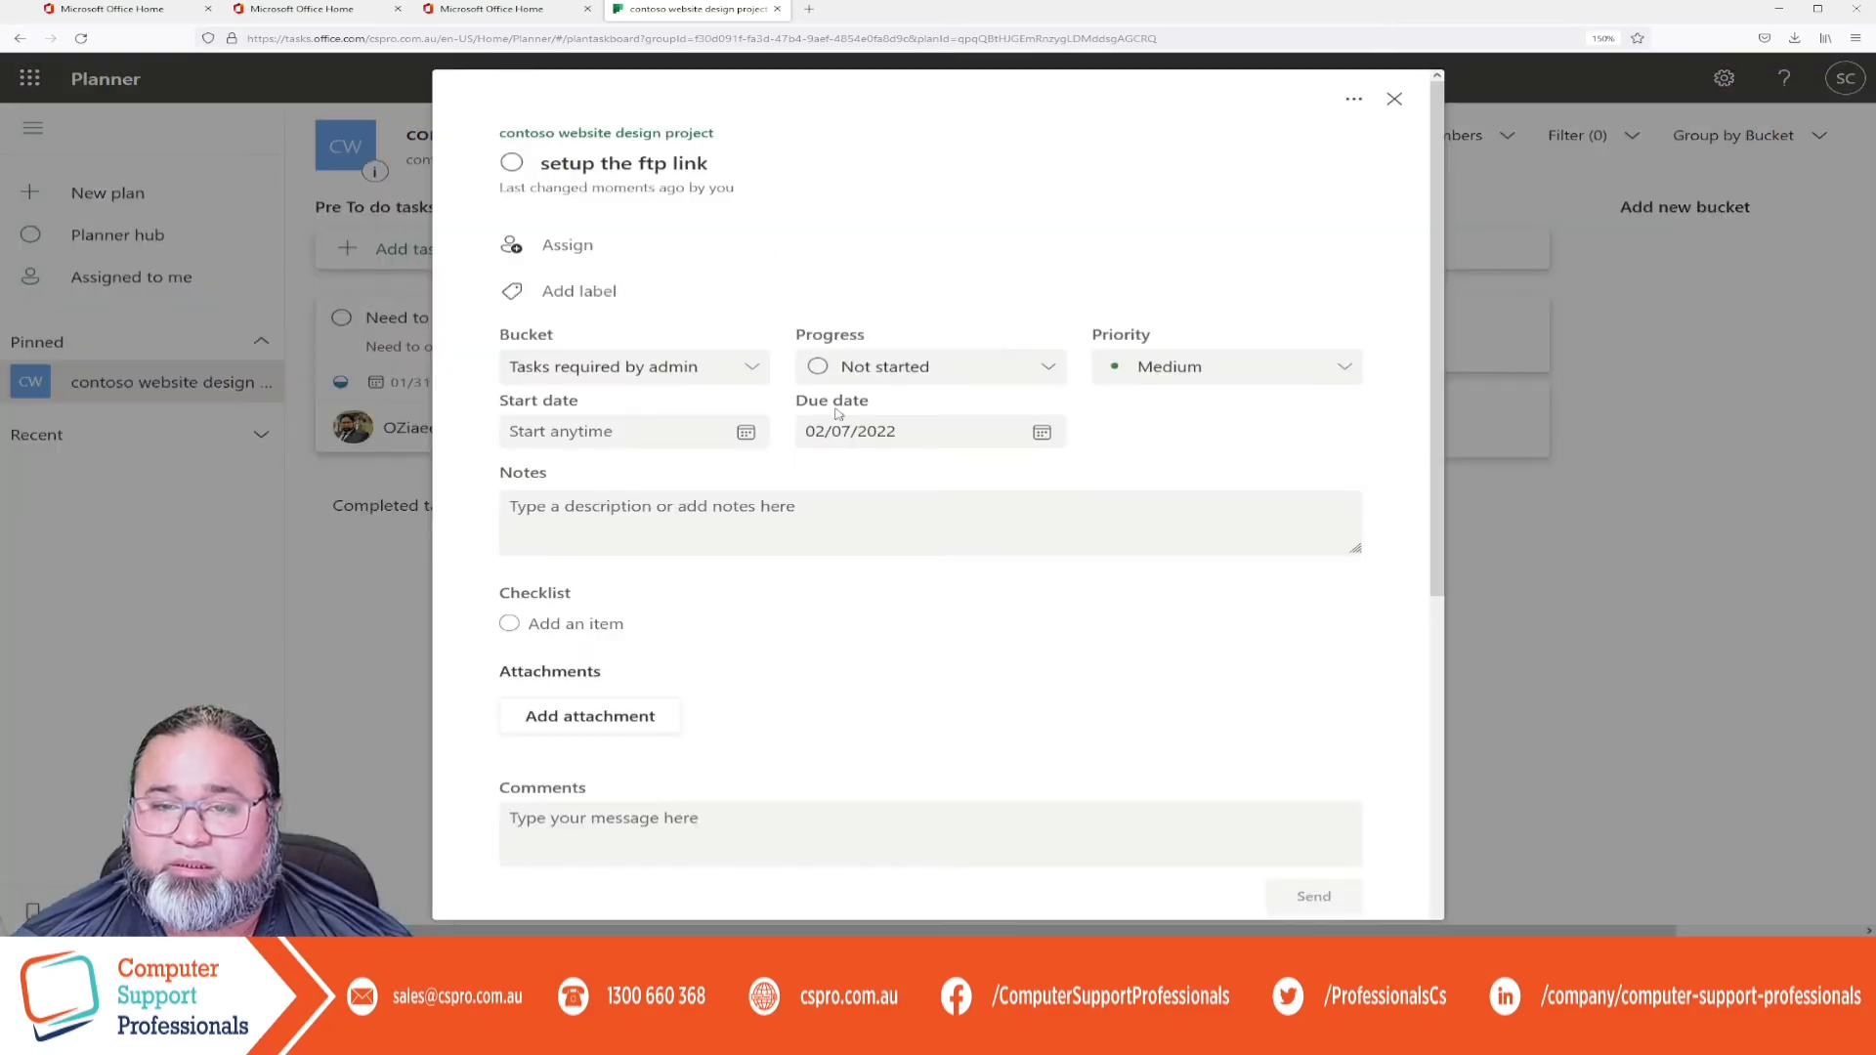
pyautogui.click(877, 382)
pyautogui.click(853, 446)
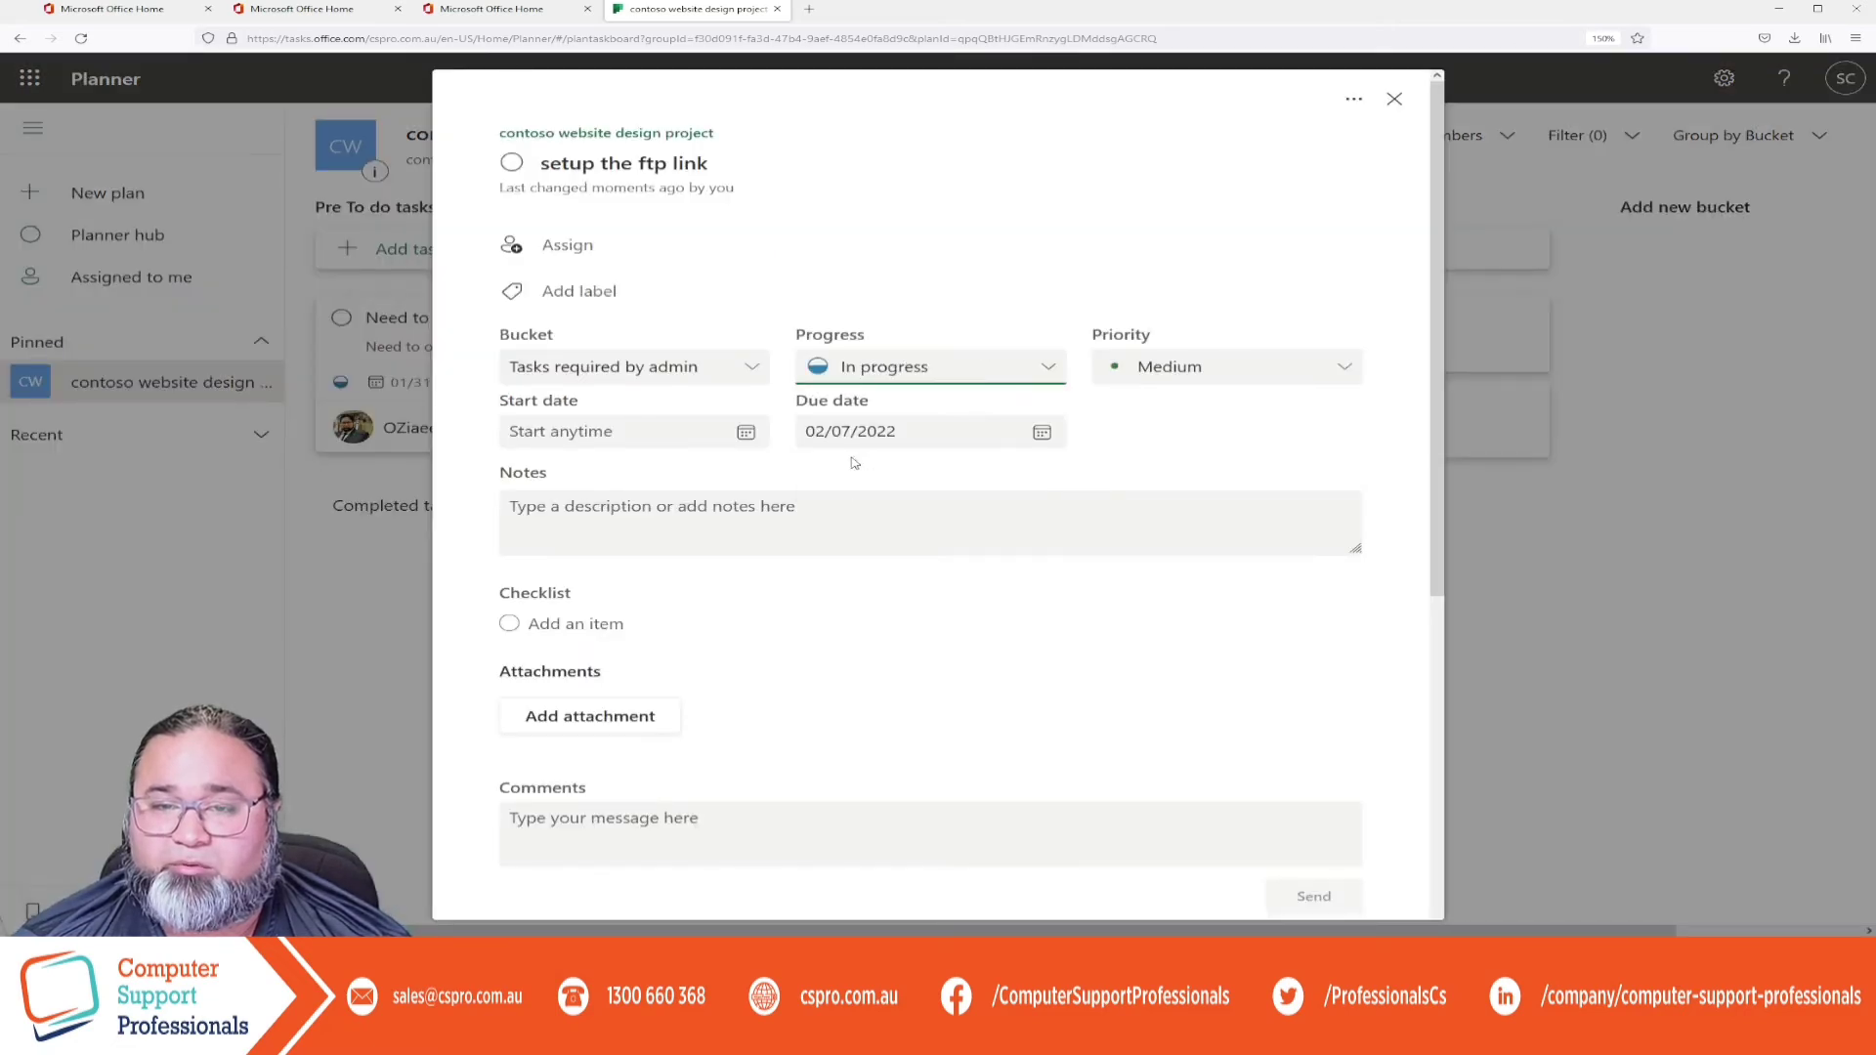
pyautogui.scroll(-5, 1315, 704)
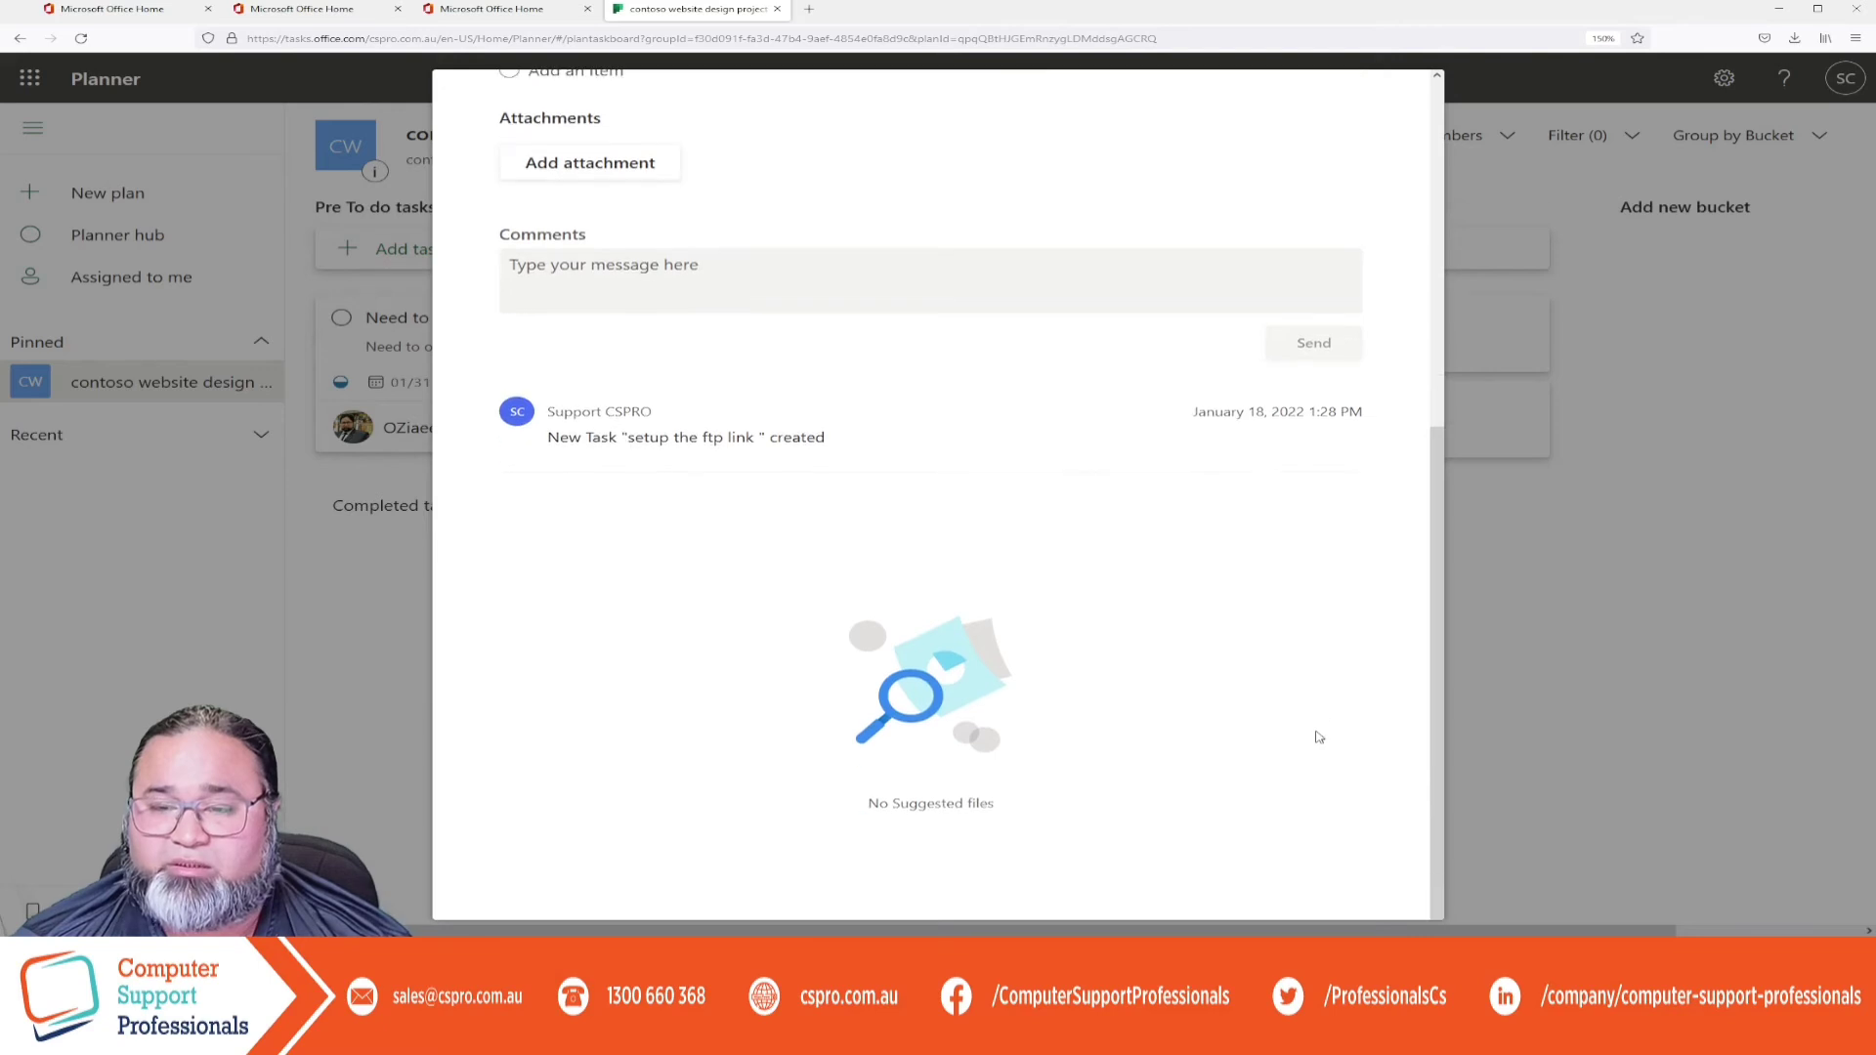
pyautogui.scroll(5, 1317, 699)
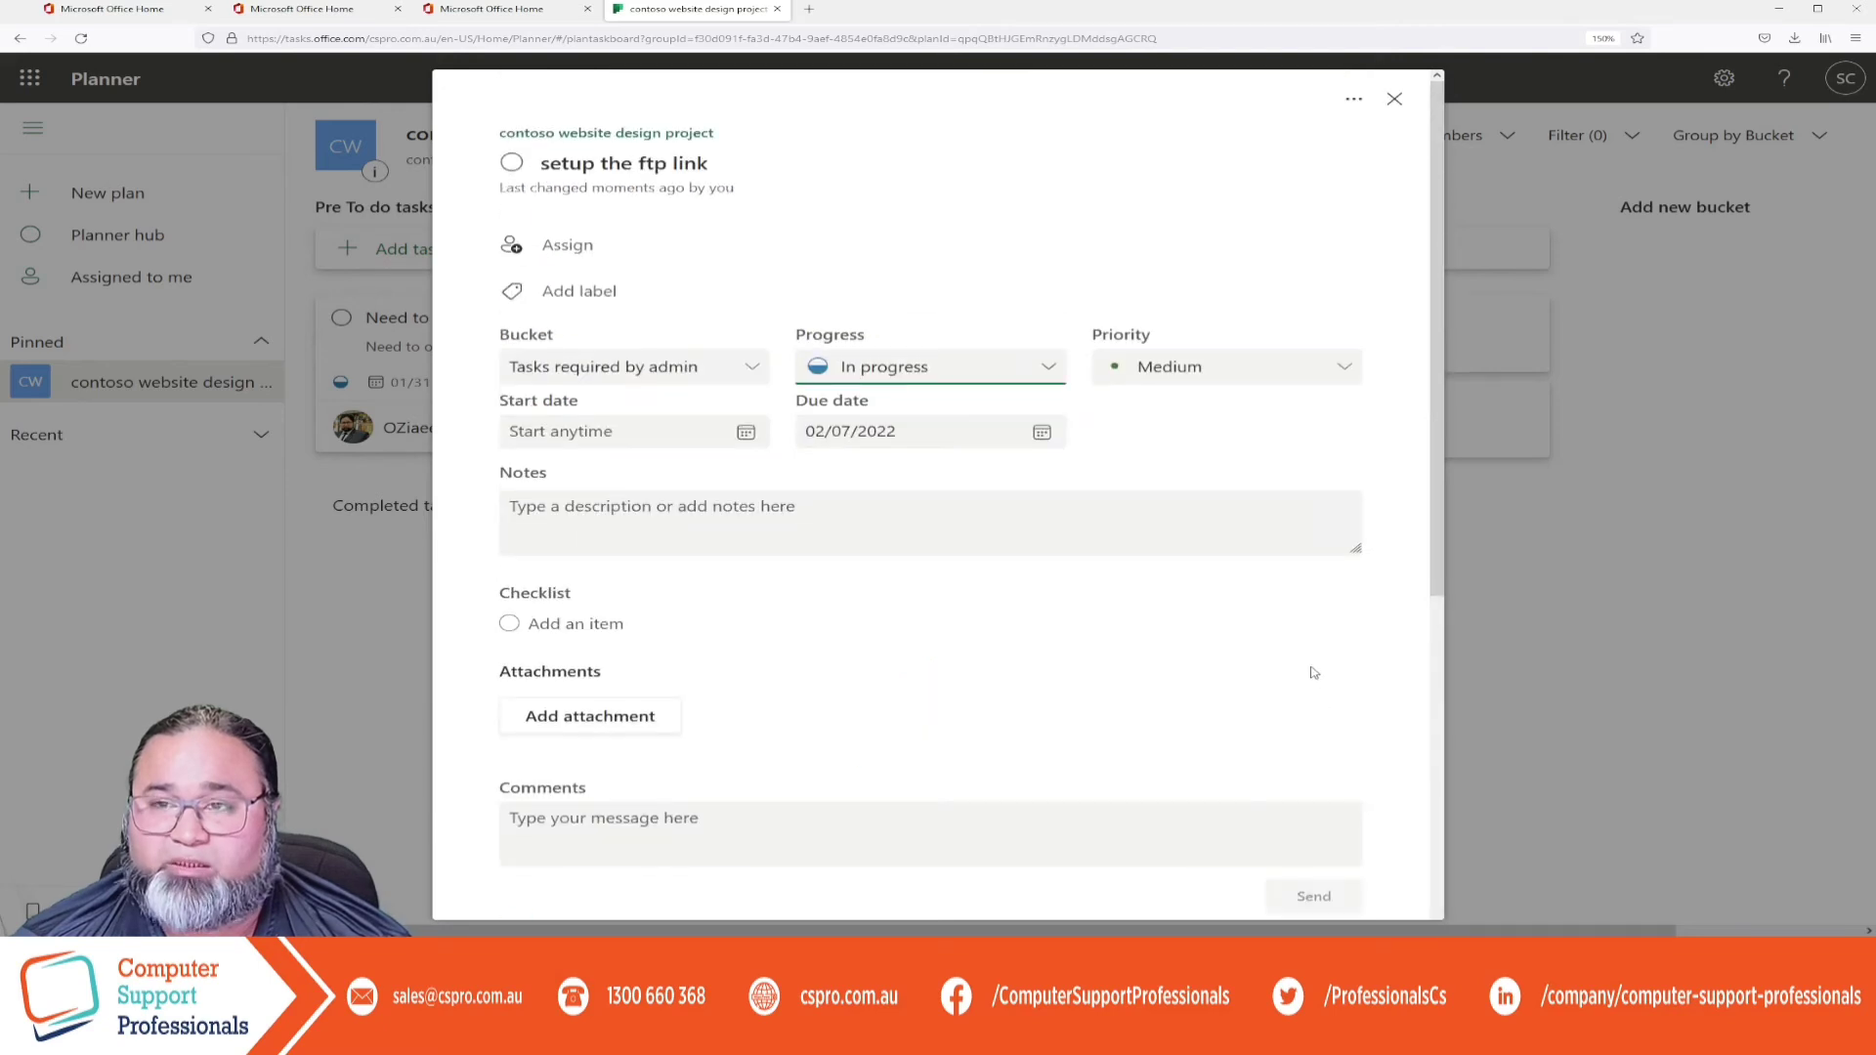
pyautogui.click(1398, 96)
# Examine the plan's charts again to check how the changed task progress is reflected by status, bucket and member.
pyautogui.click(896, 137)
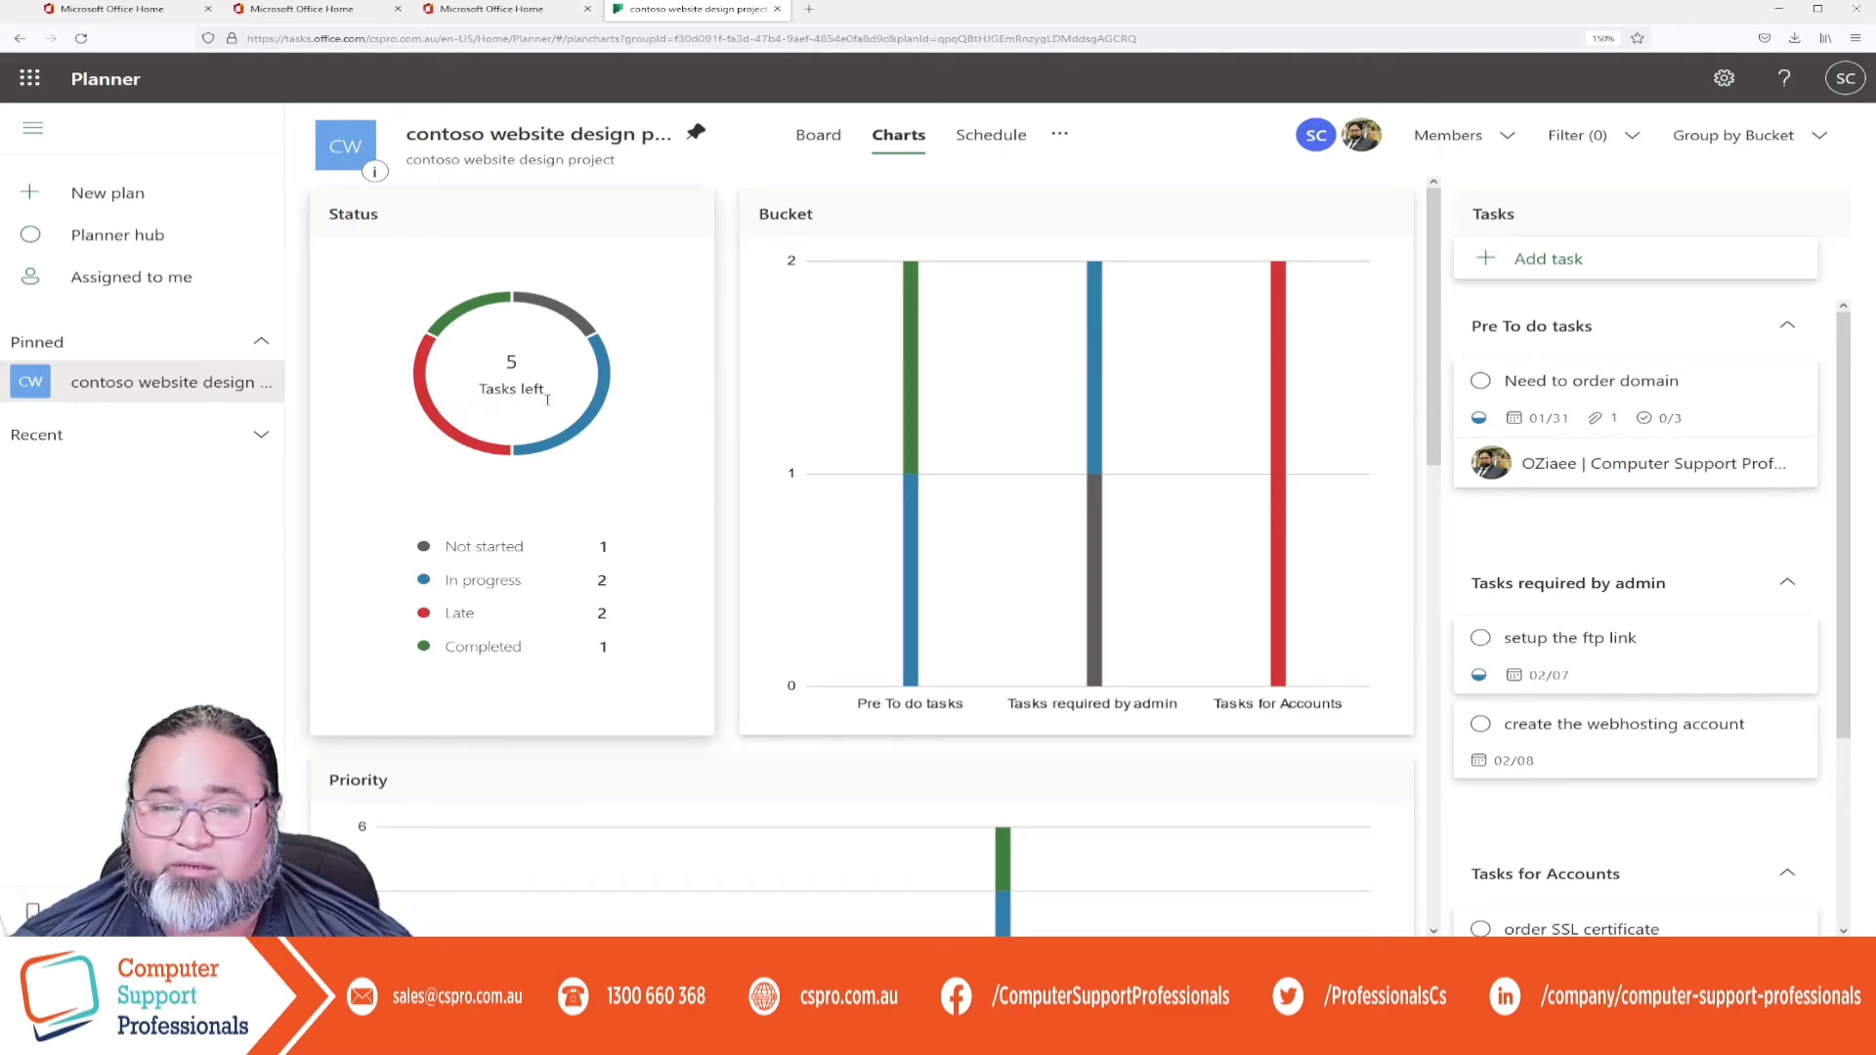
pyautogui.scroll(-1, 488, 430)
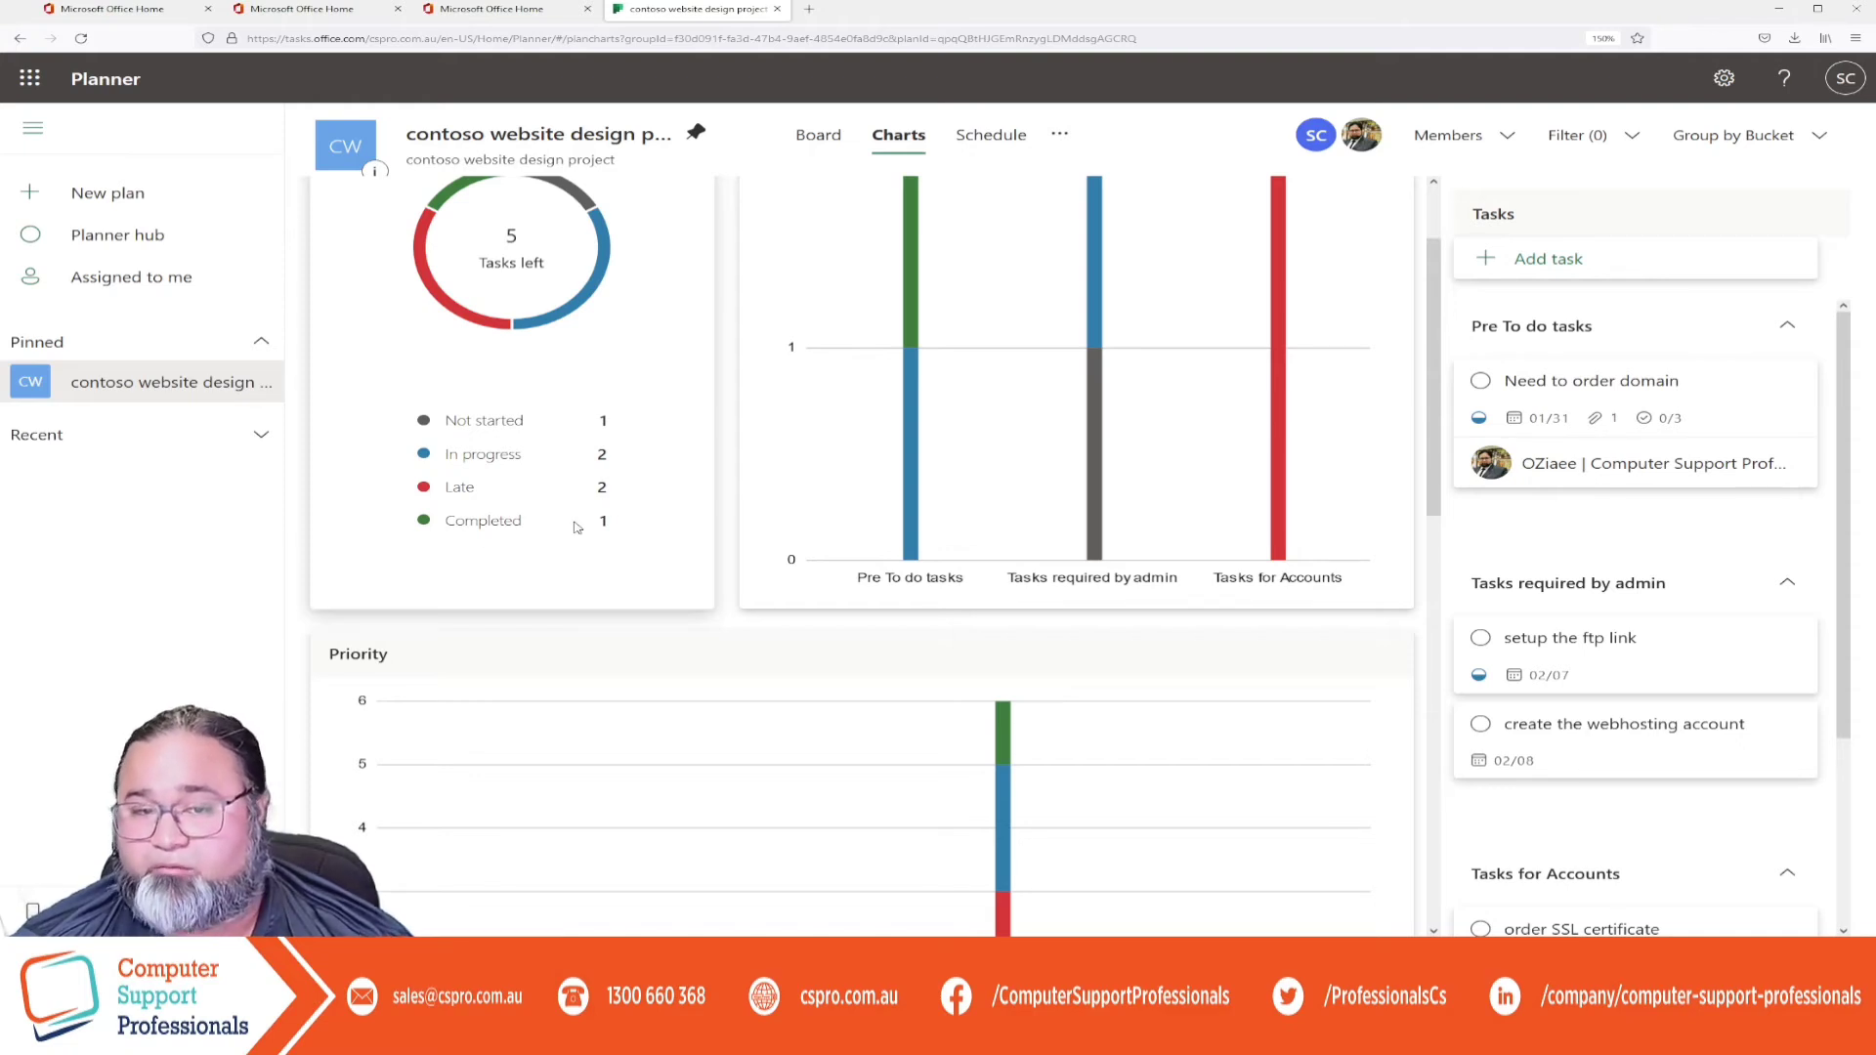
pyautogui.scroll(1, 810, 548)
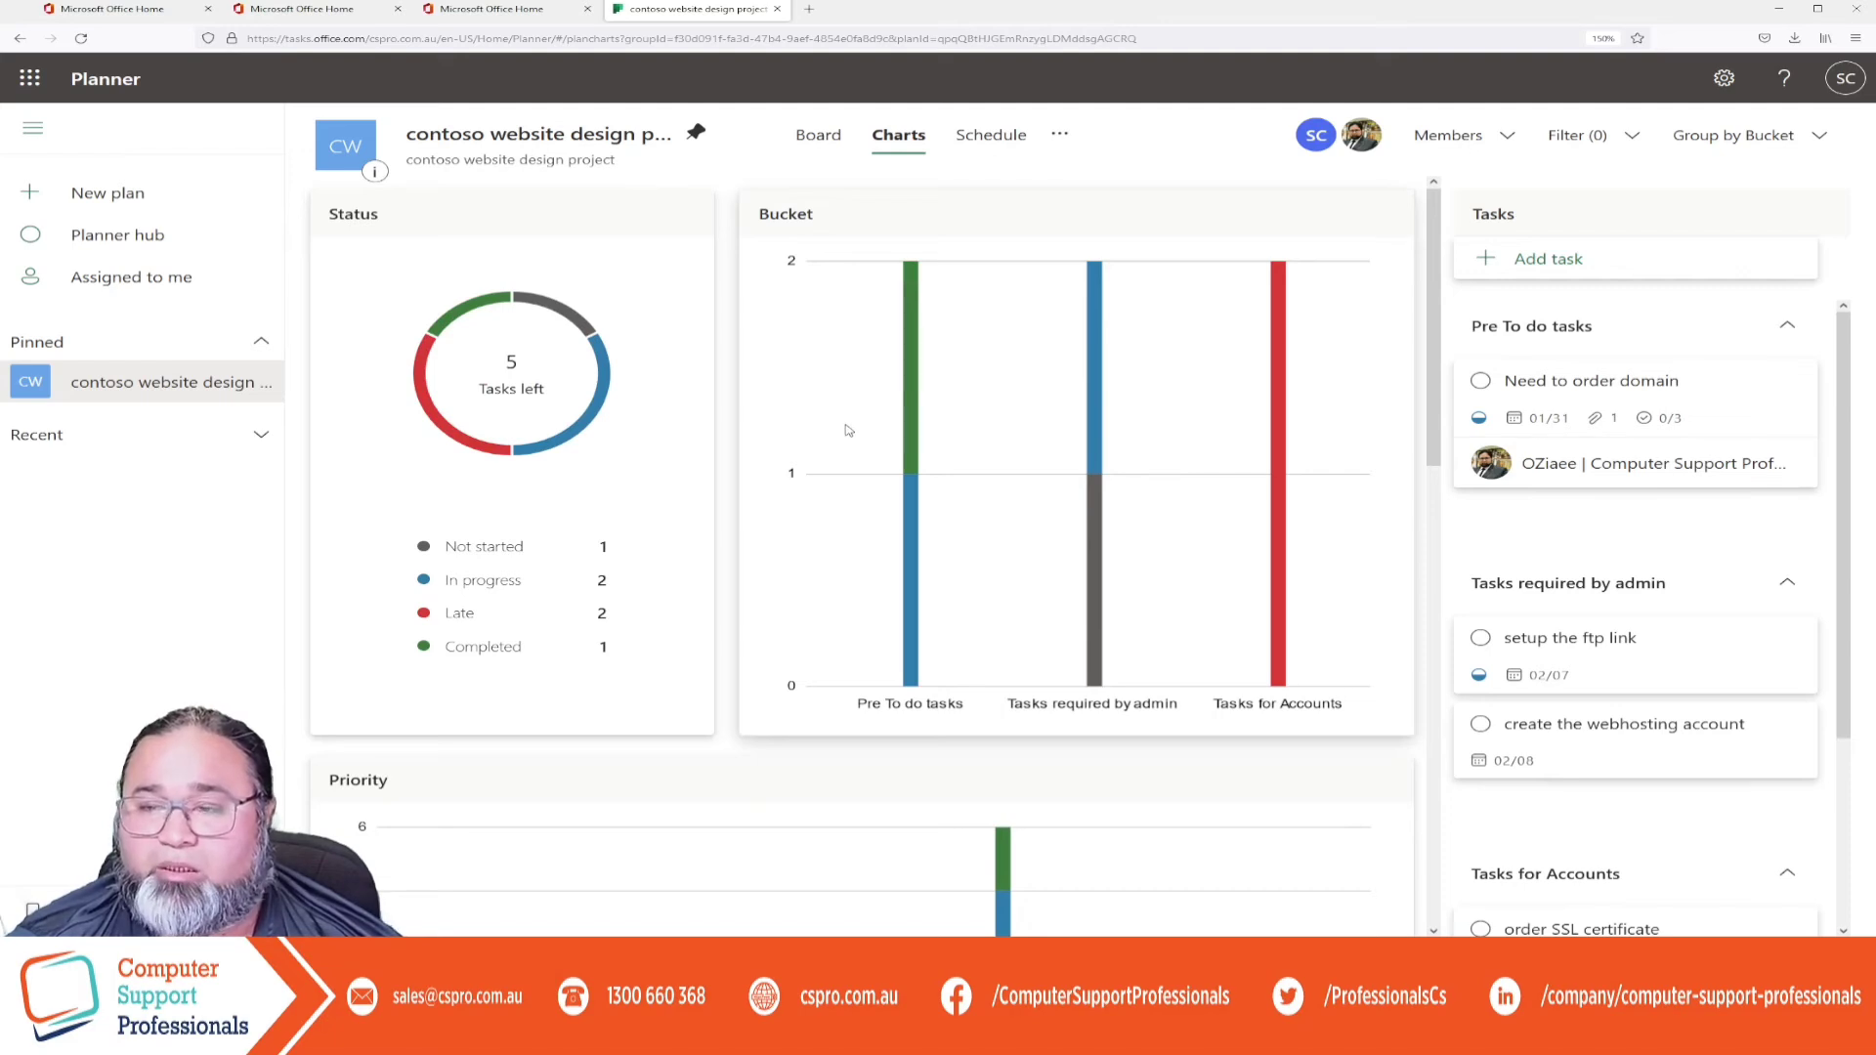
pyautogui.scroll(-9, 841, 459)
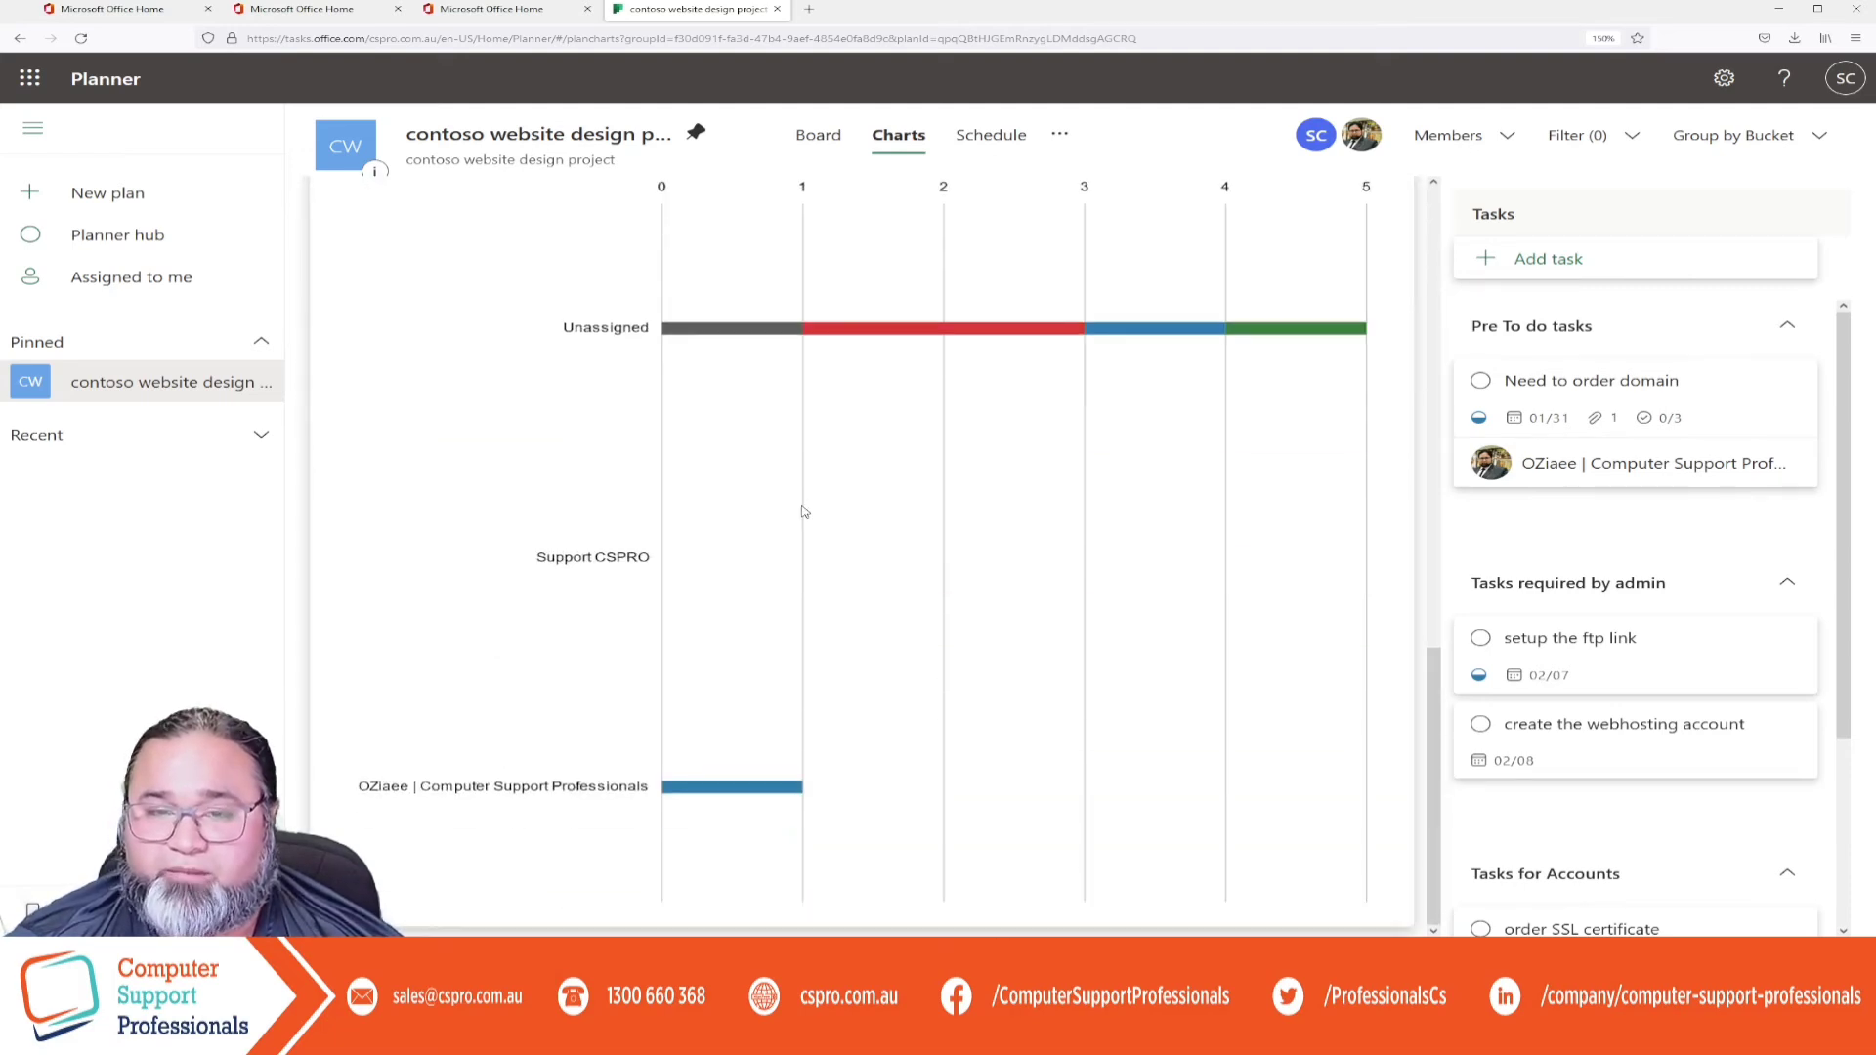
# View the plan's January 2022 schedule and return to the task board.
pyautogui.scroll(9, 634, 538)
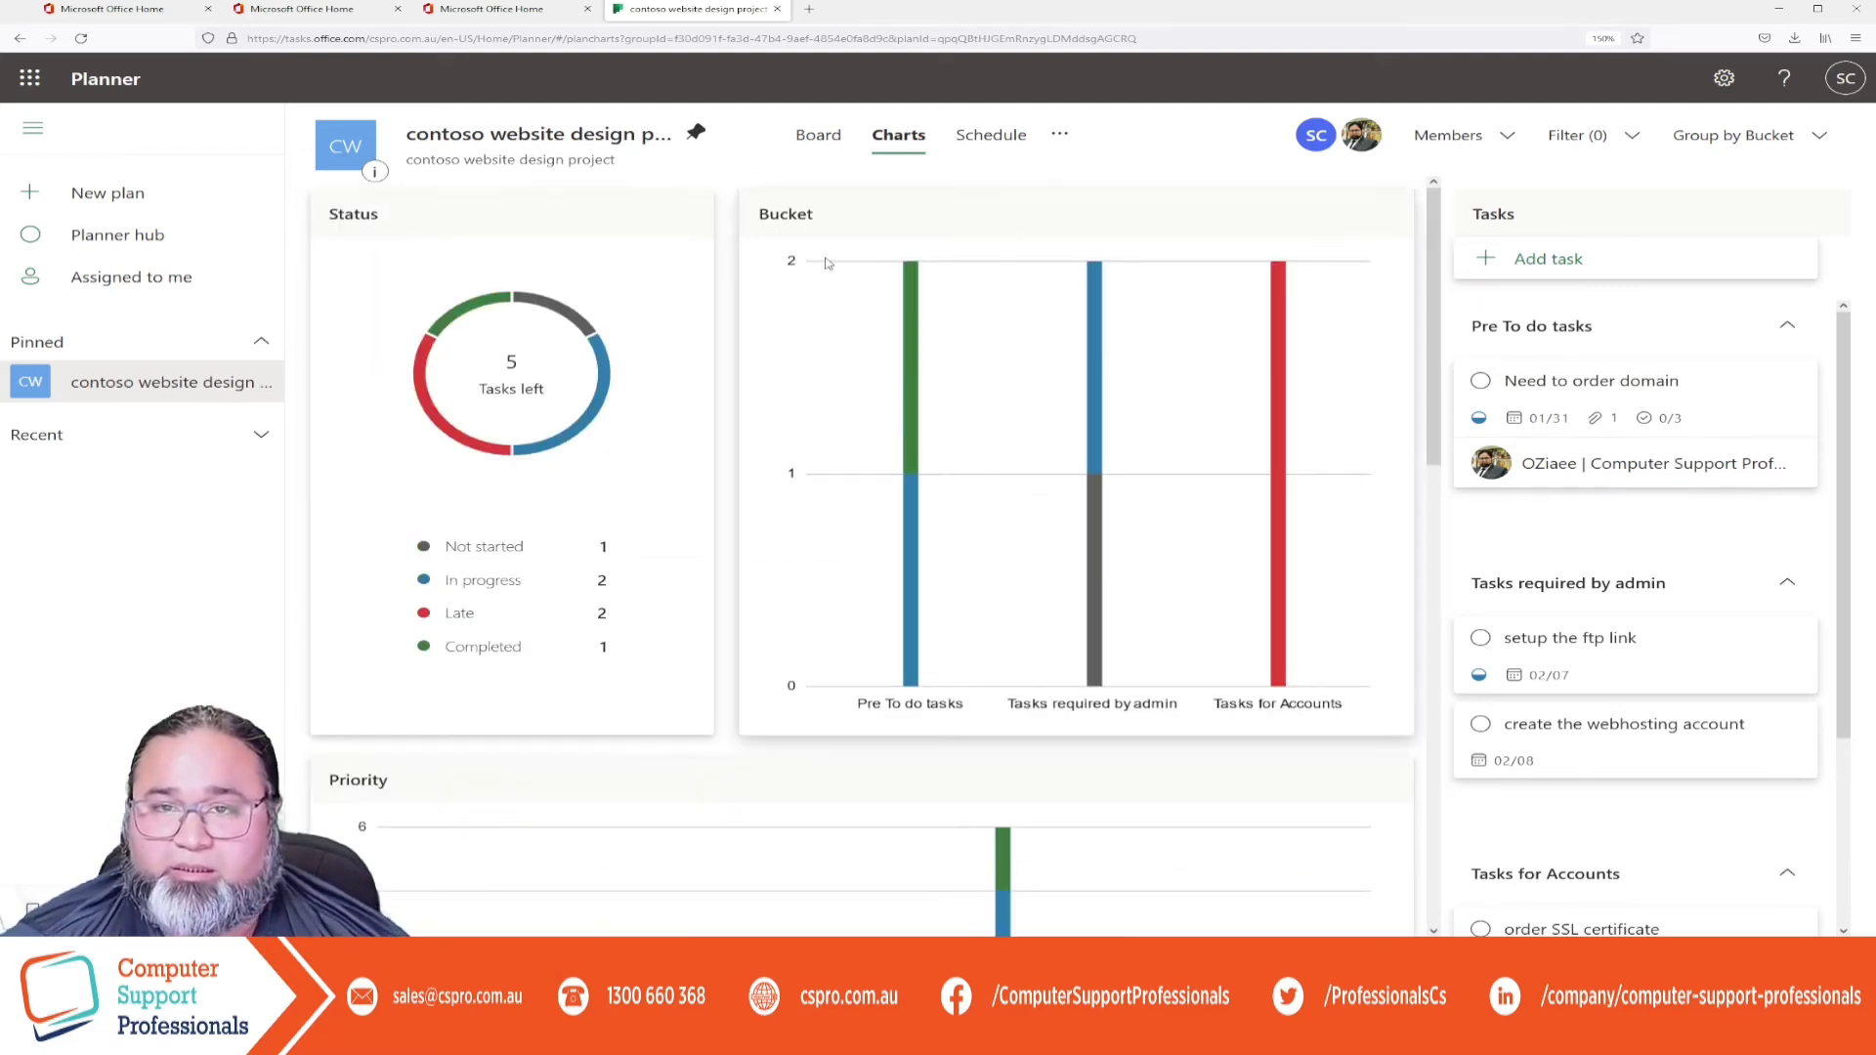
pyautogui.click(999, 137)
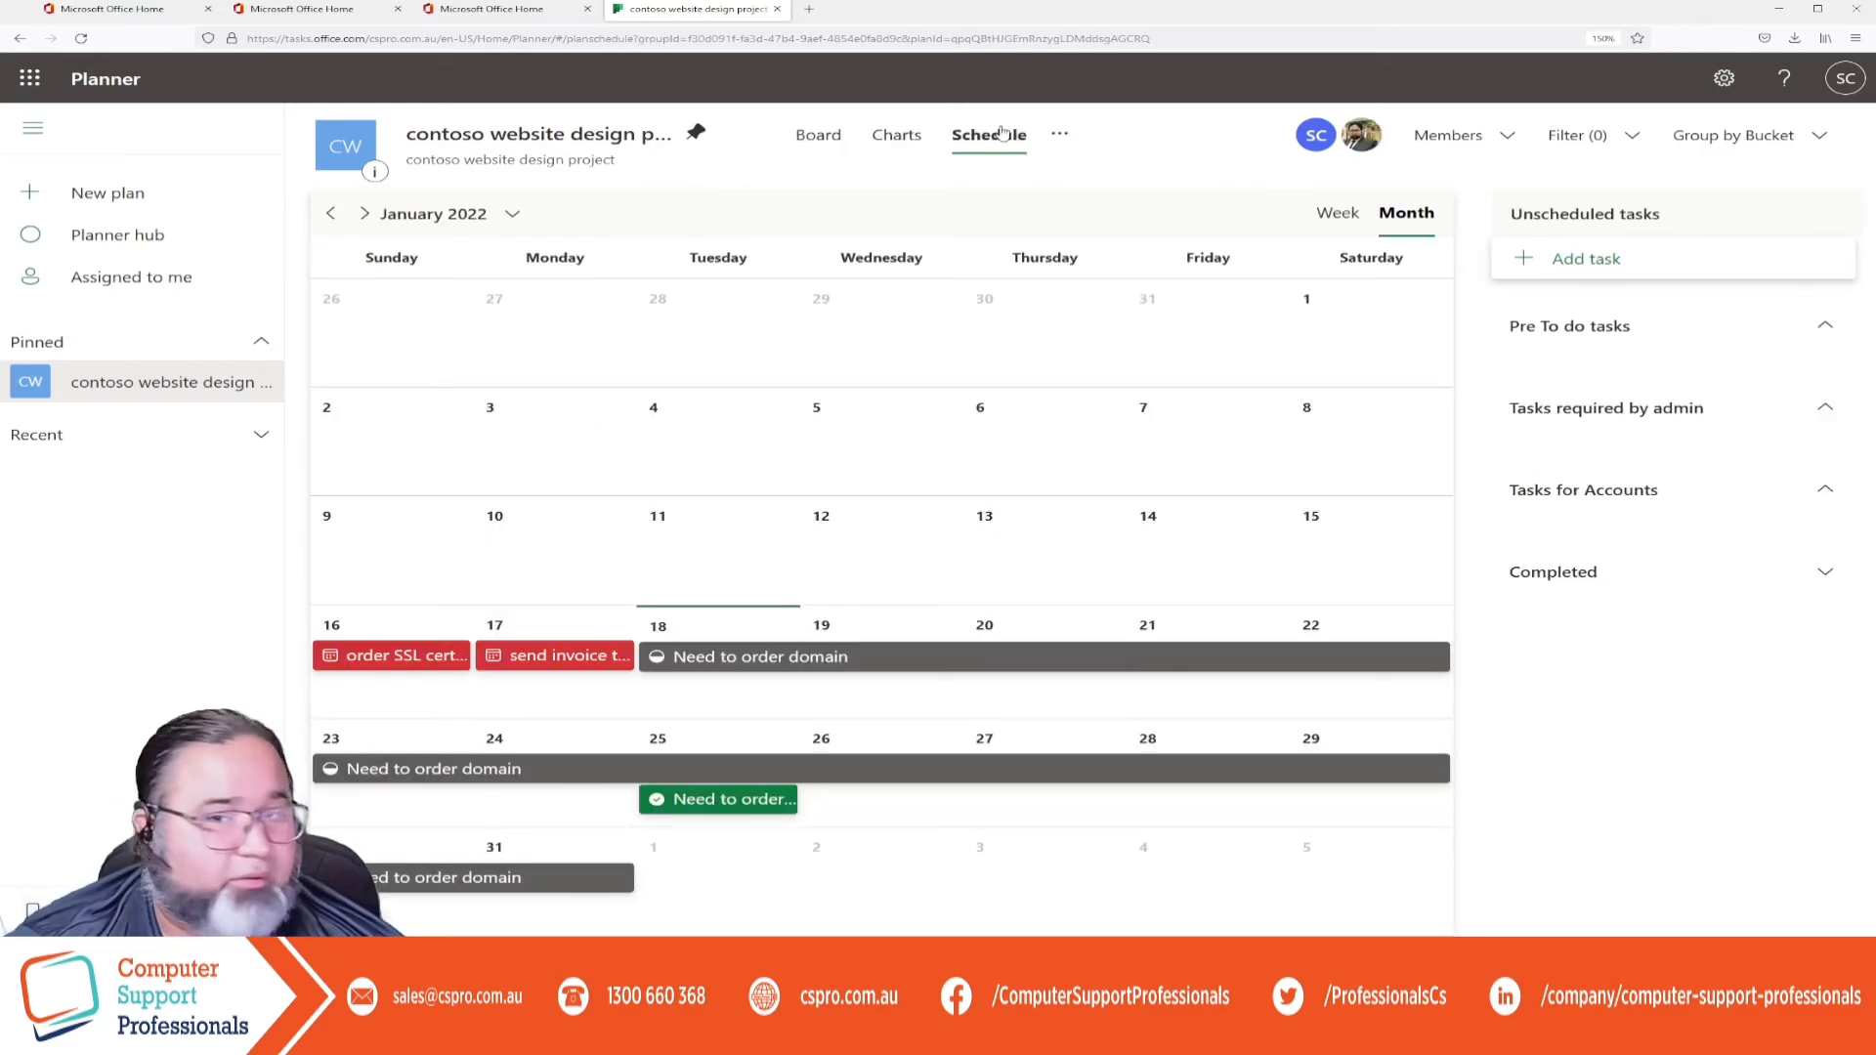
pyautogui.click(833, 149)
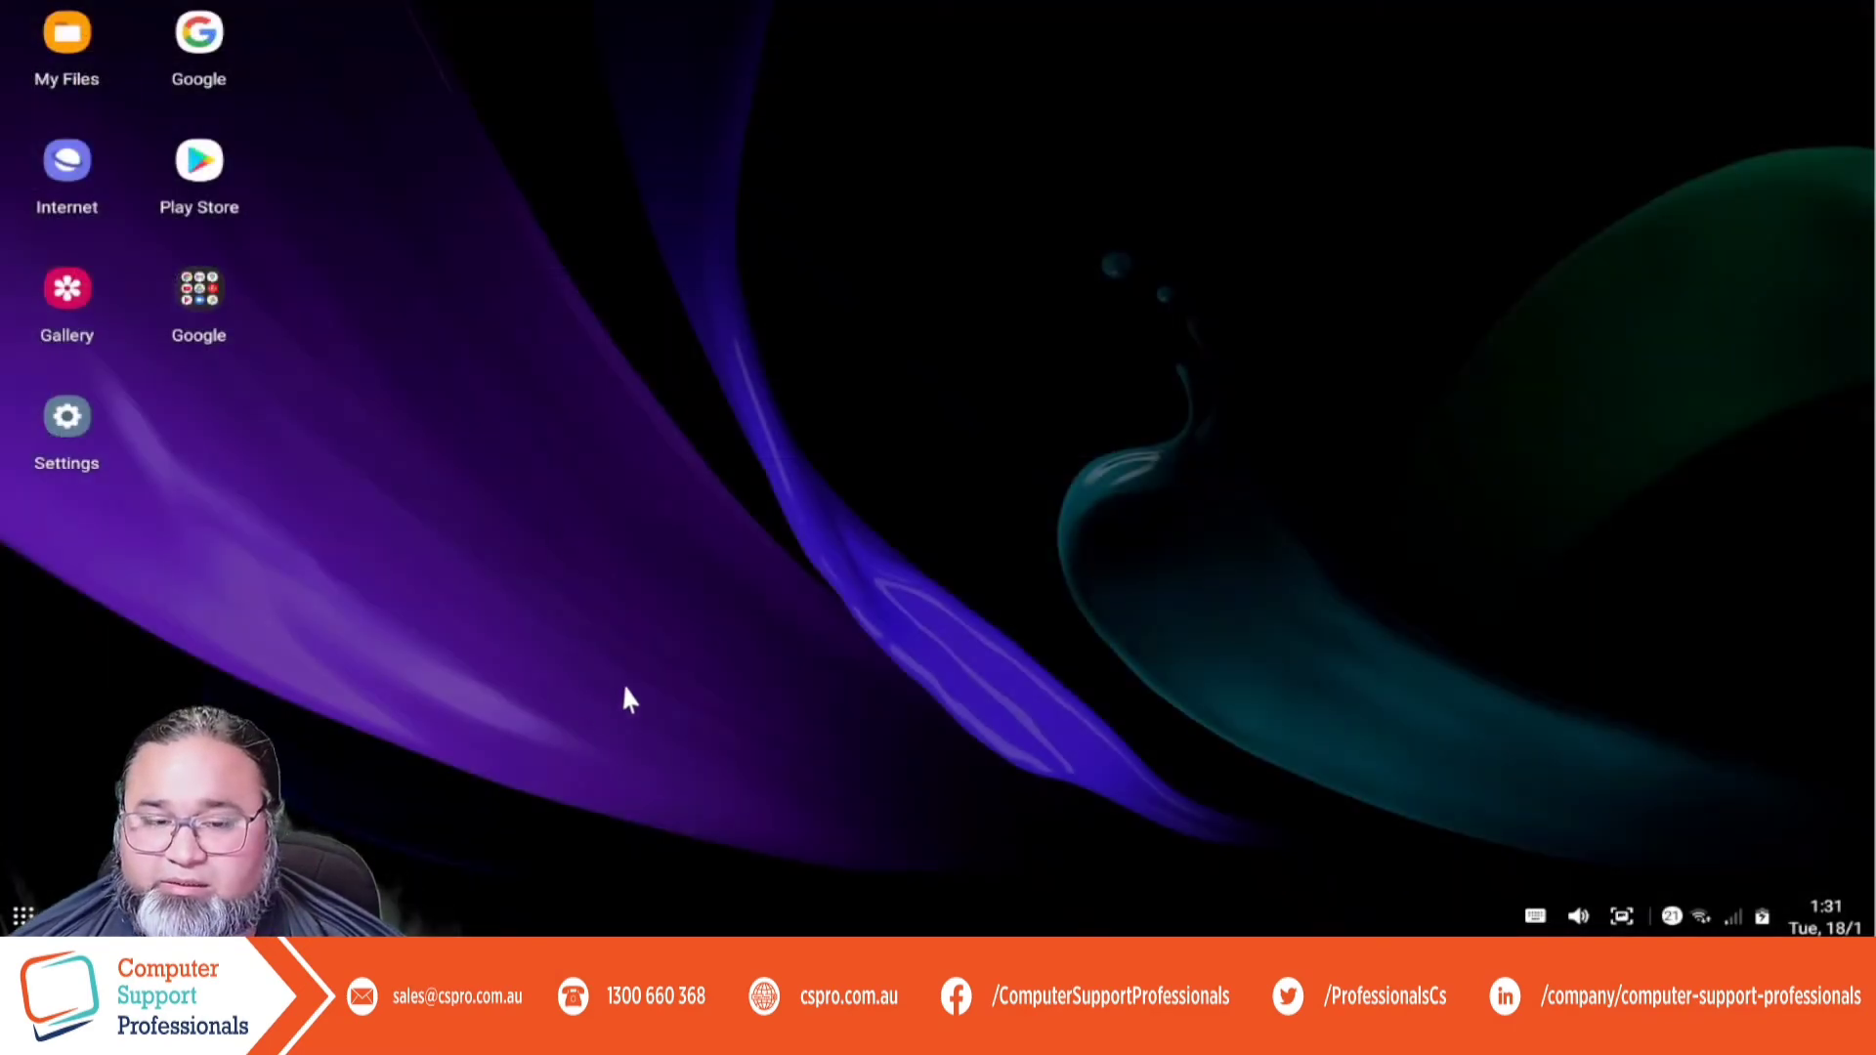
# On the Samsung DeX desktop, search the apps for planner, open the Planner app and show My Tasks.
pyautogui.click(28, 910)
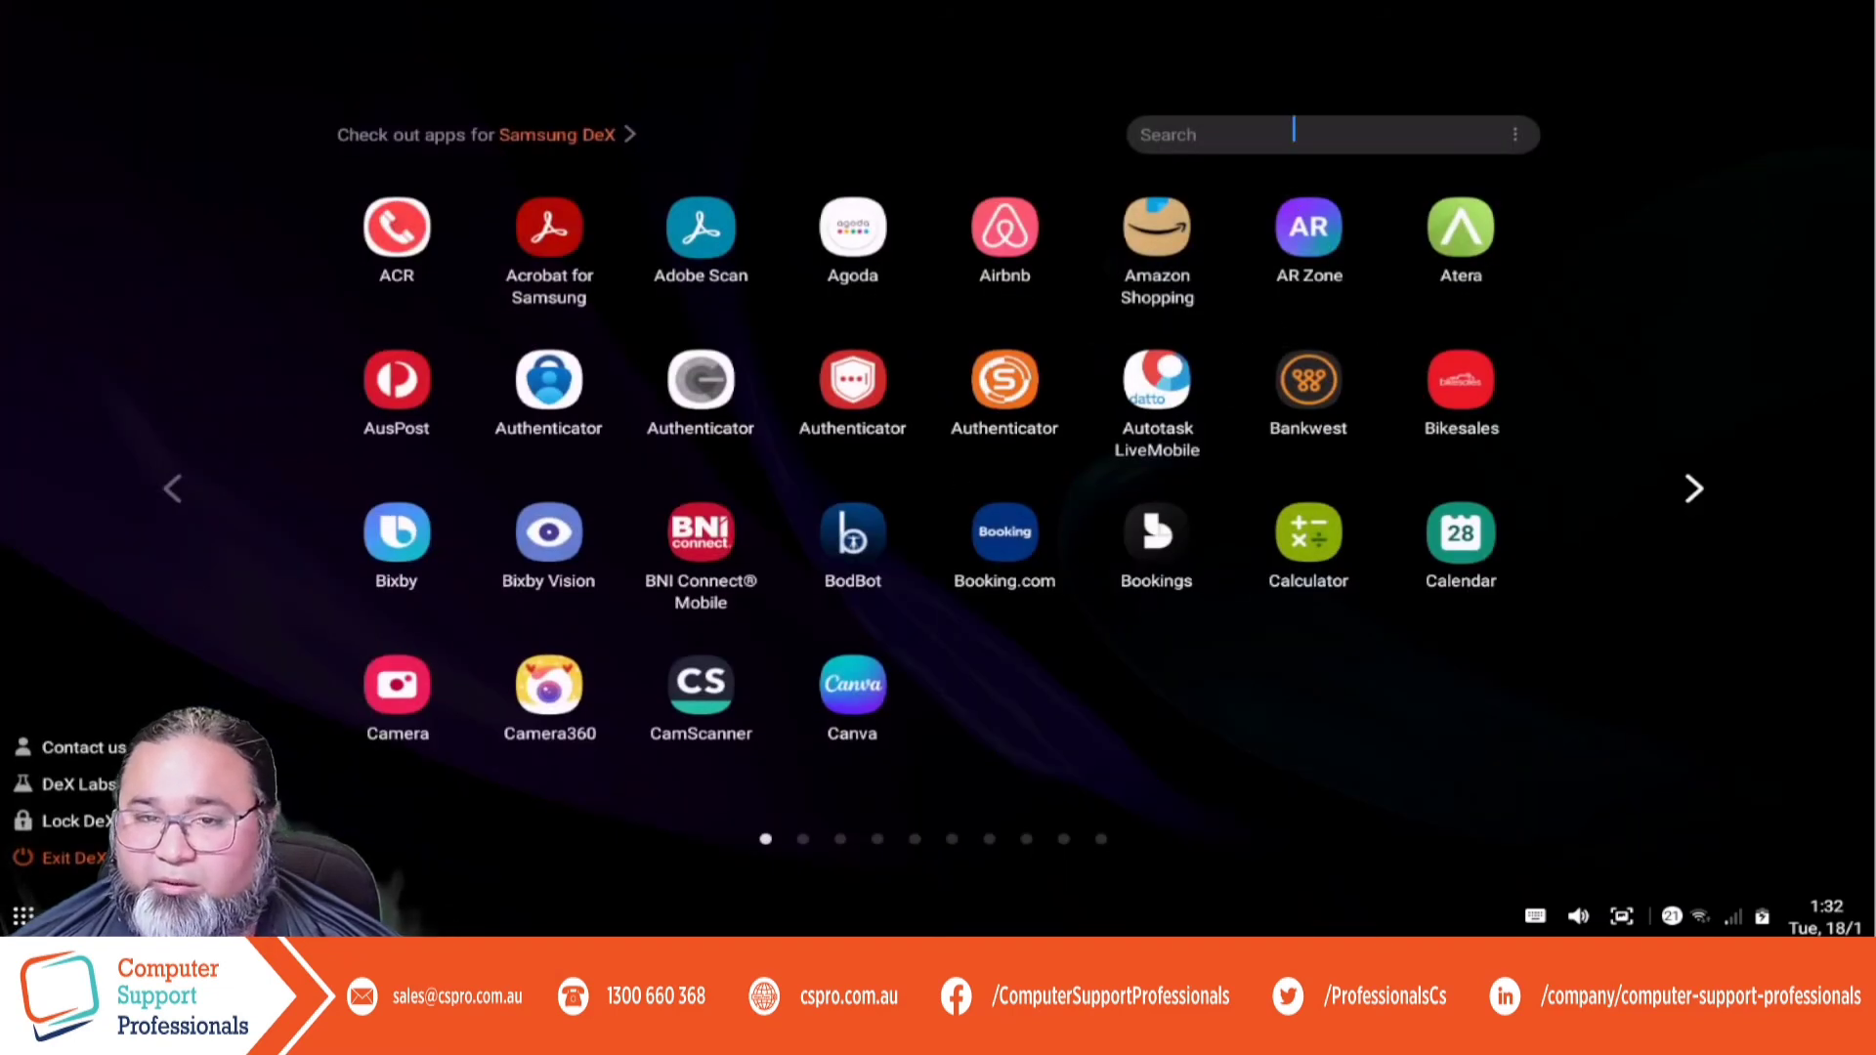
pyautogui.click(1295, 134)
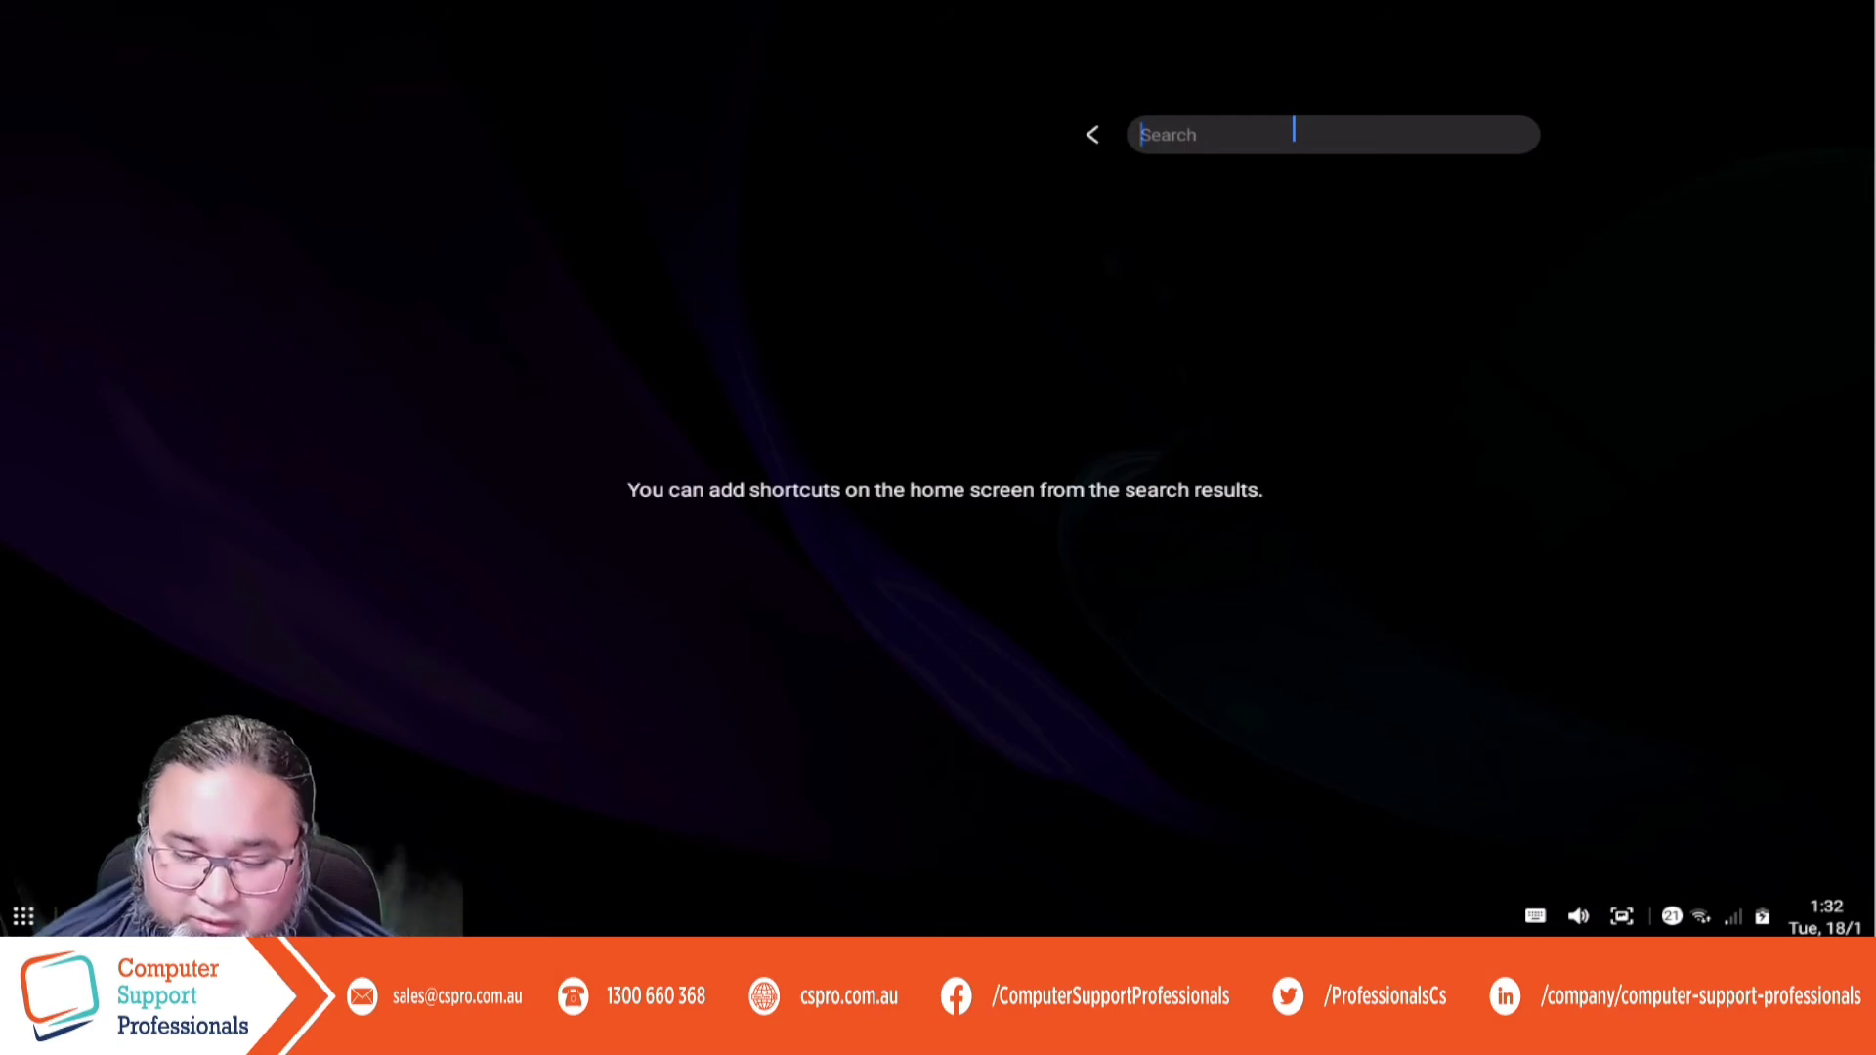
pyautogui.write('planner')
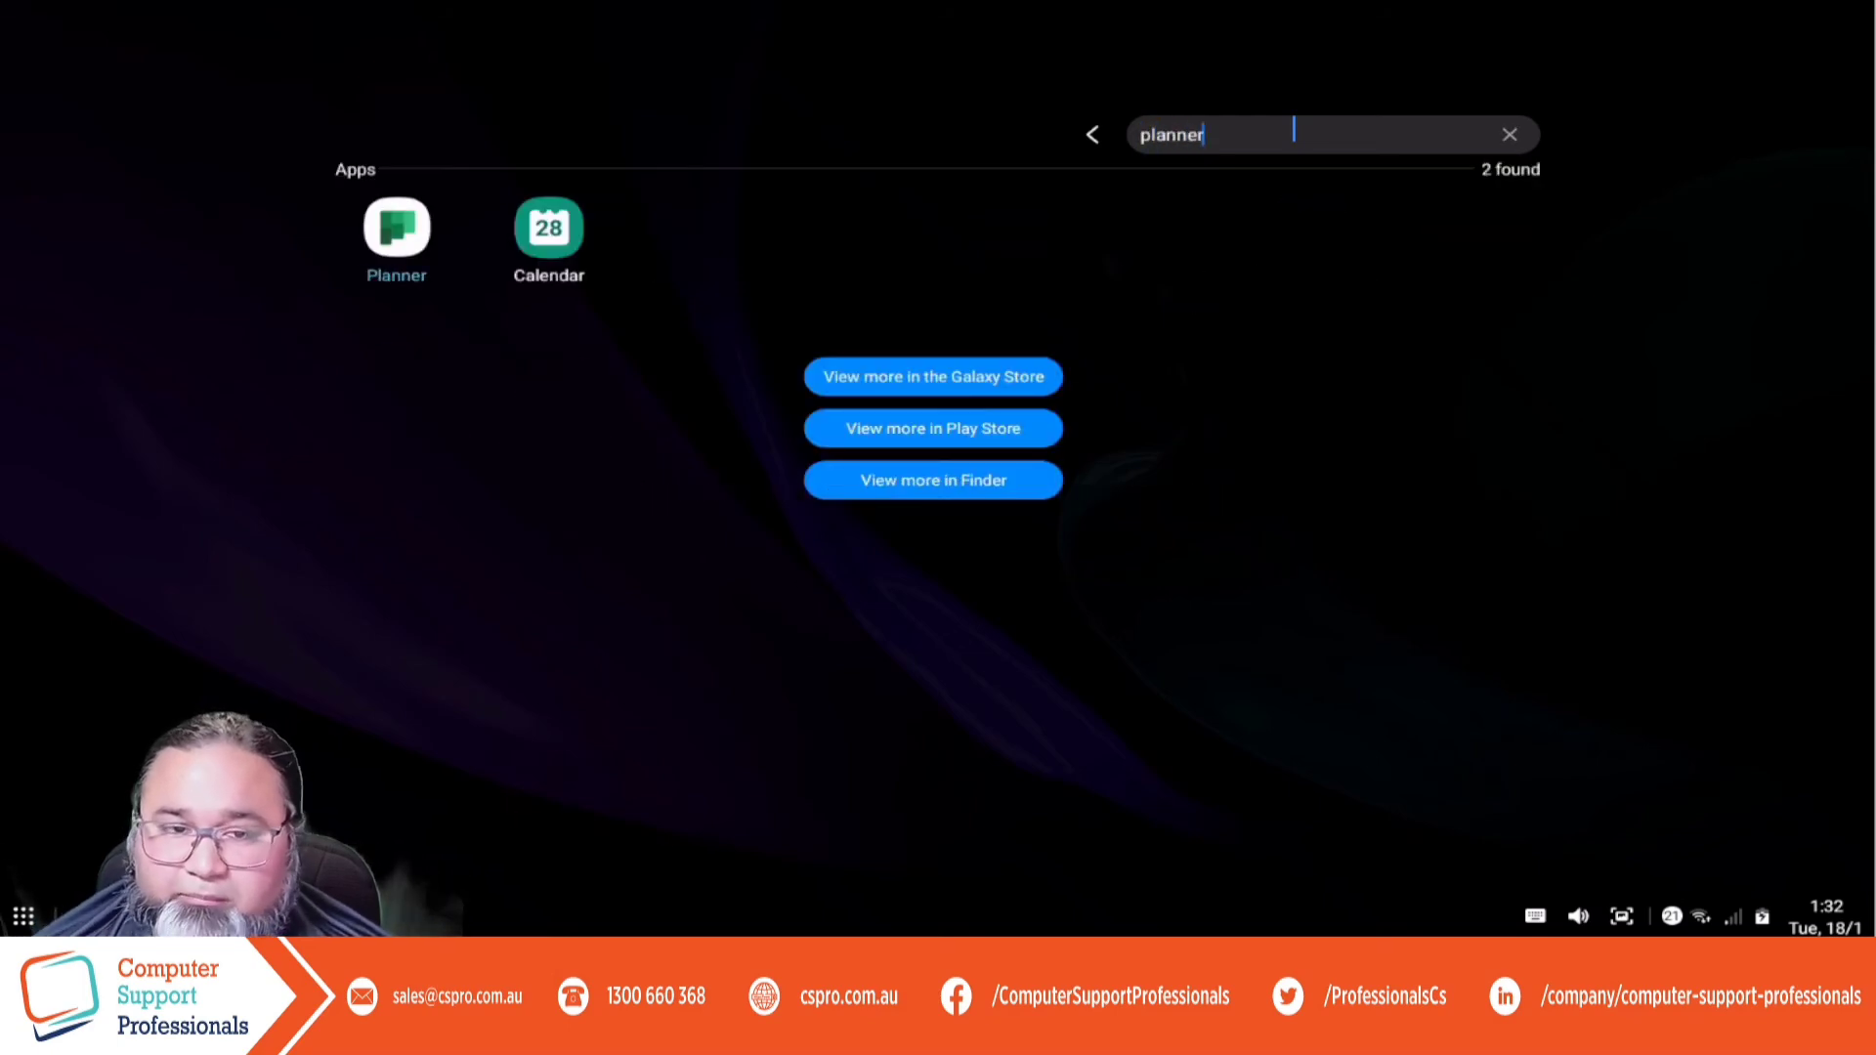
pyautogui.click(400, 250)
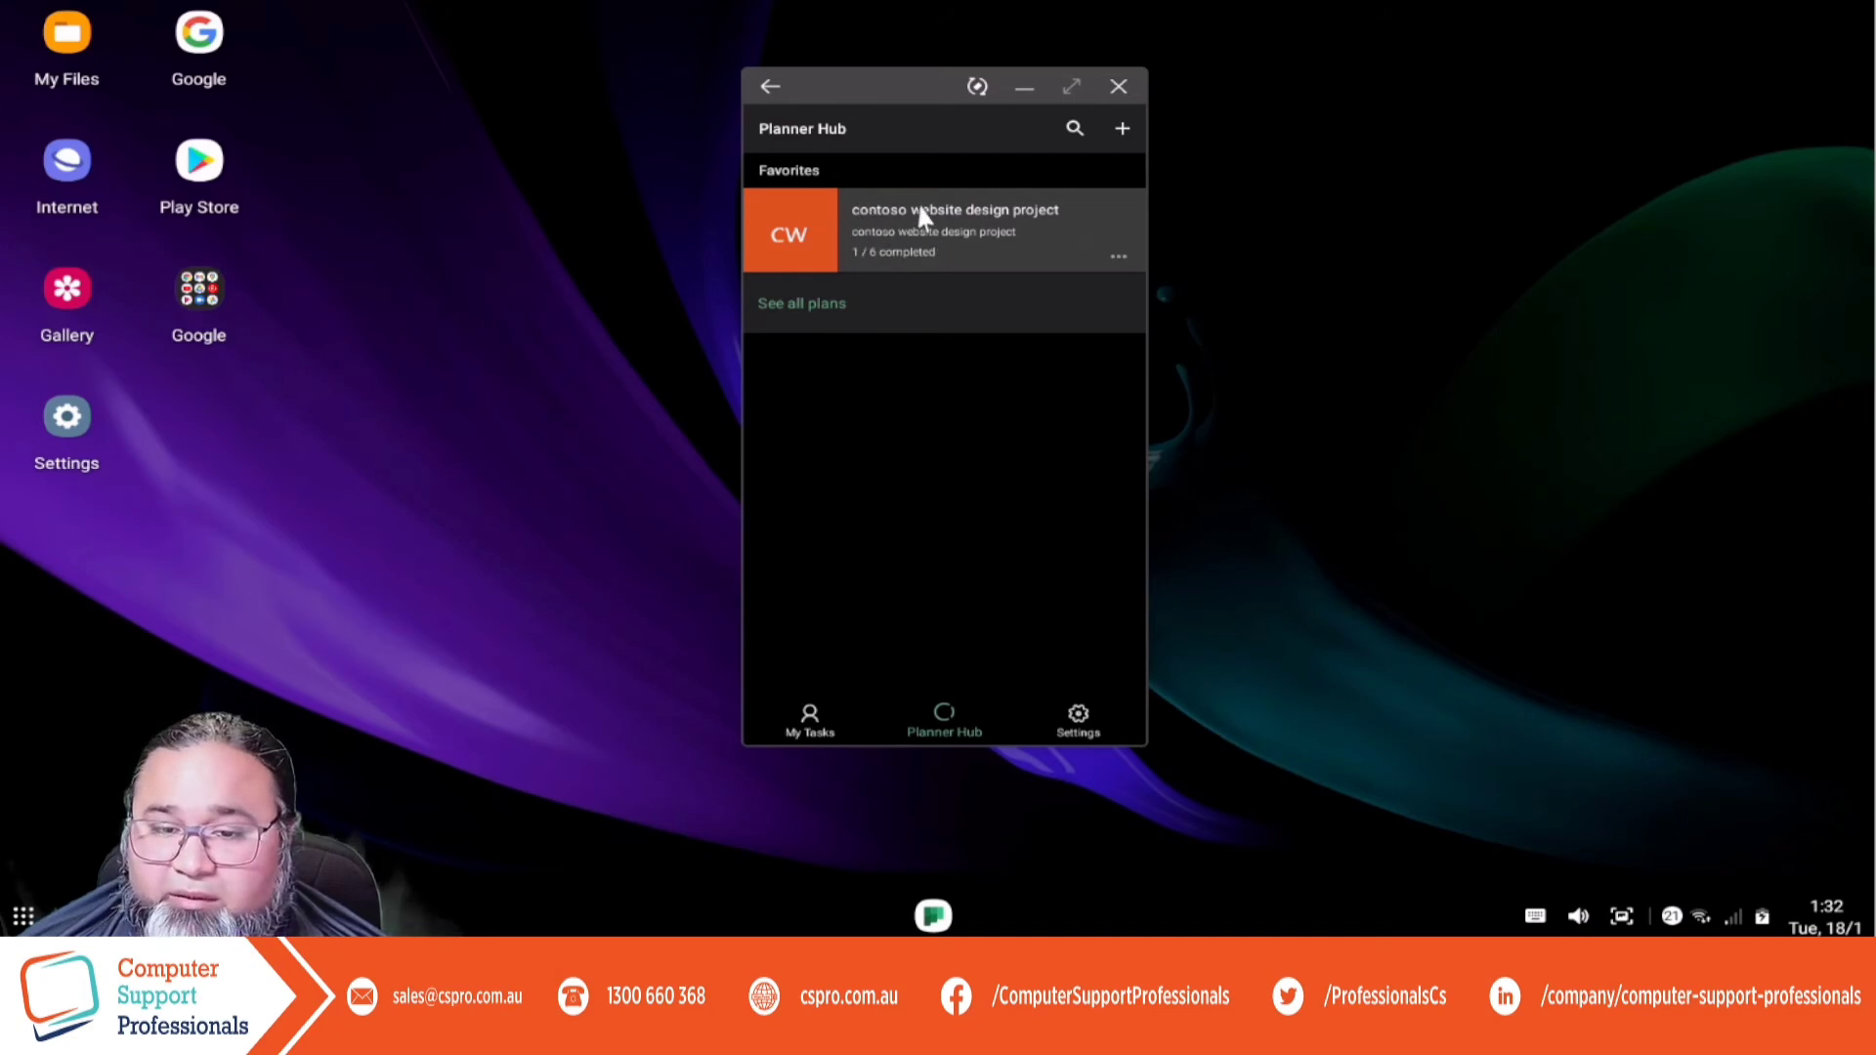
pyautogui.click(810, 724)
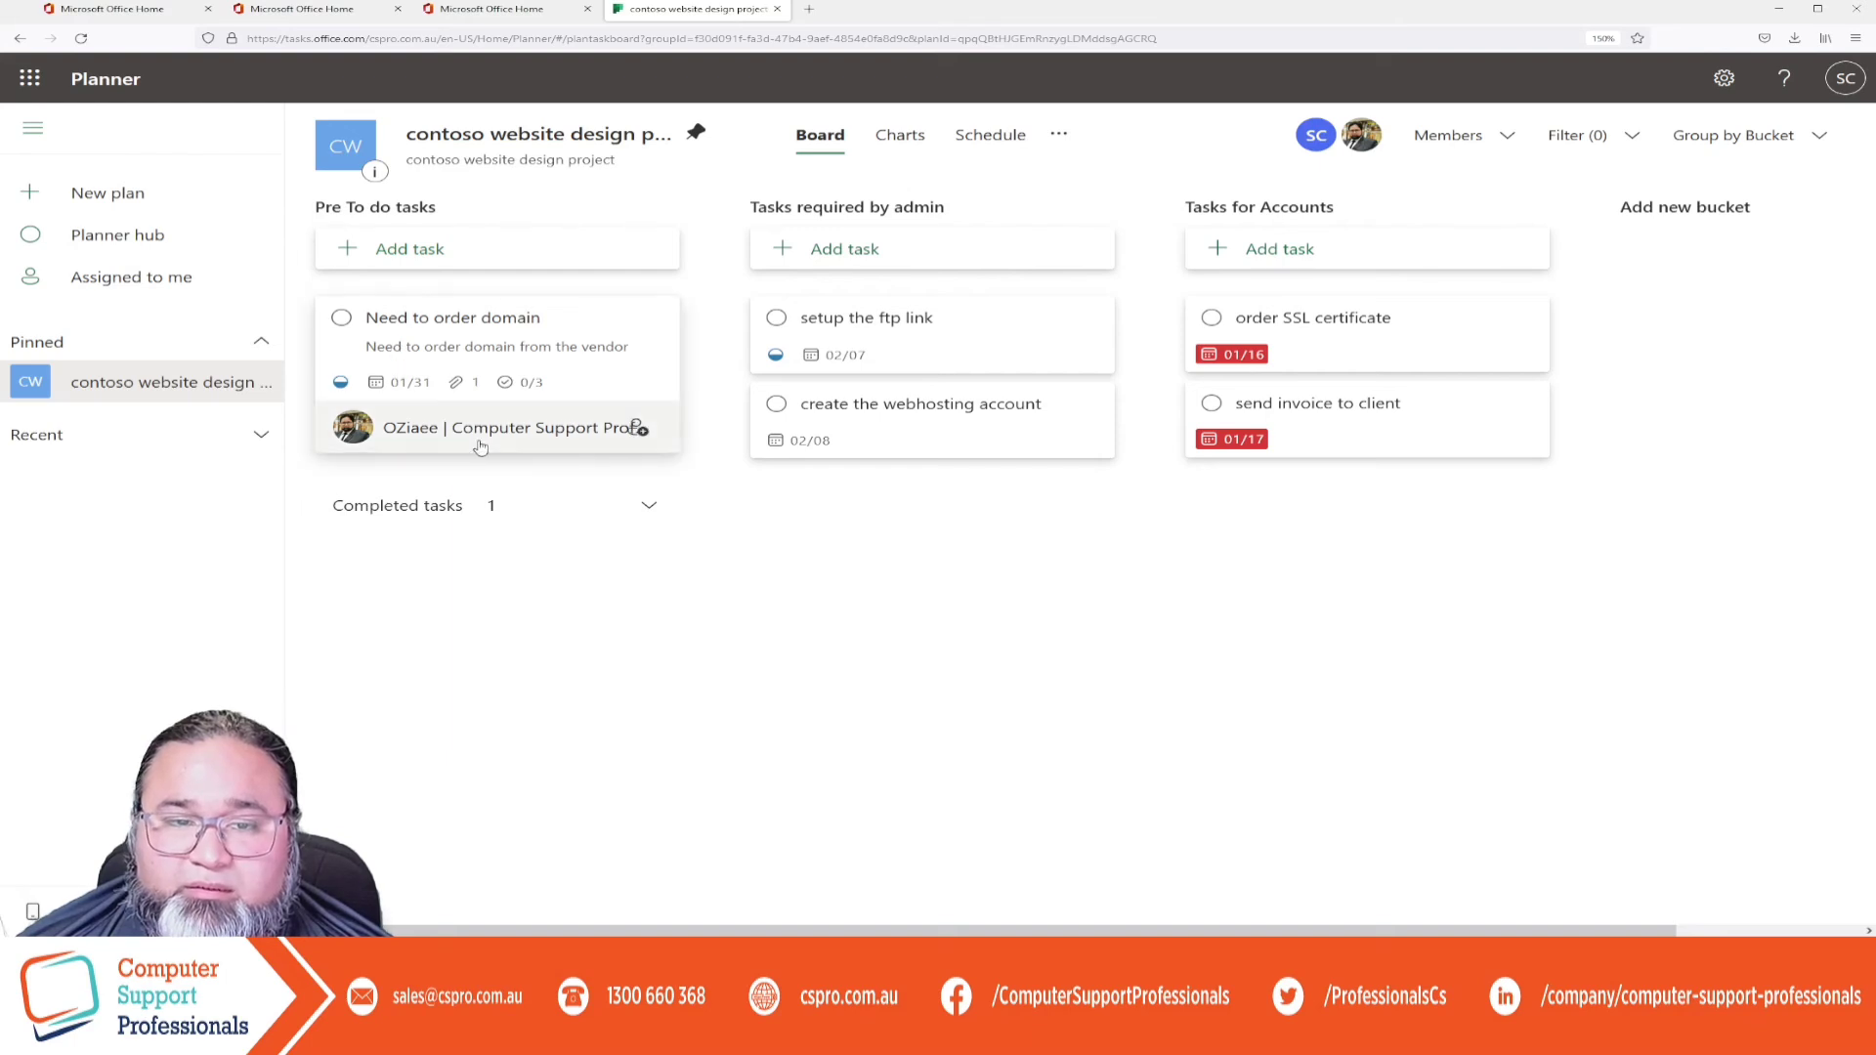
# Back in the web version of Planner, review the details of the Need to order domain task and close it.
pyautogui.click(457, 344)
pyautogui.scroll(-3, 755, 706)
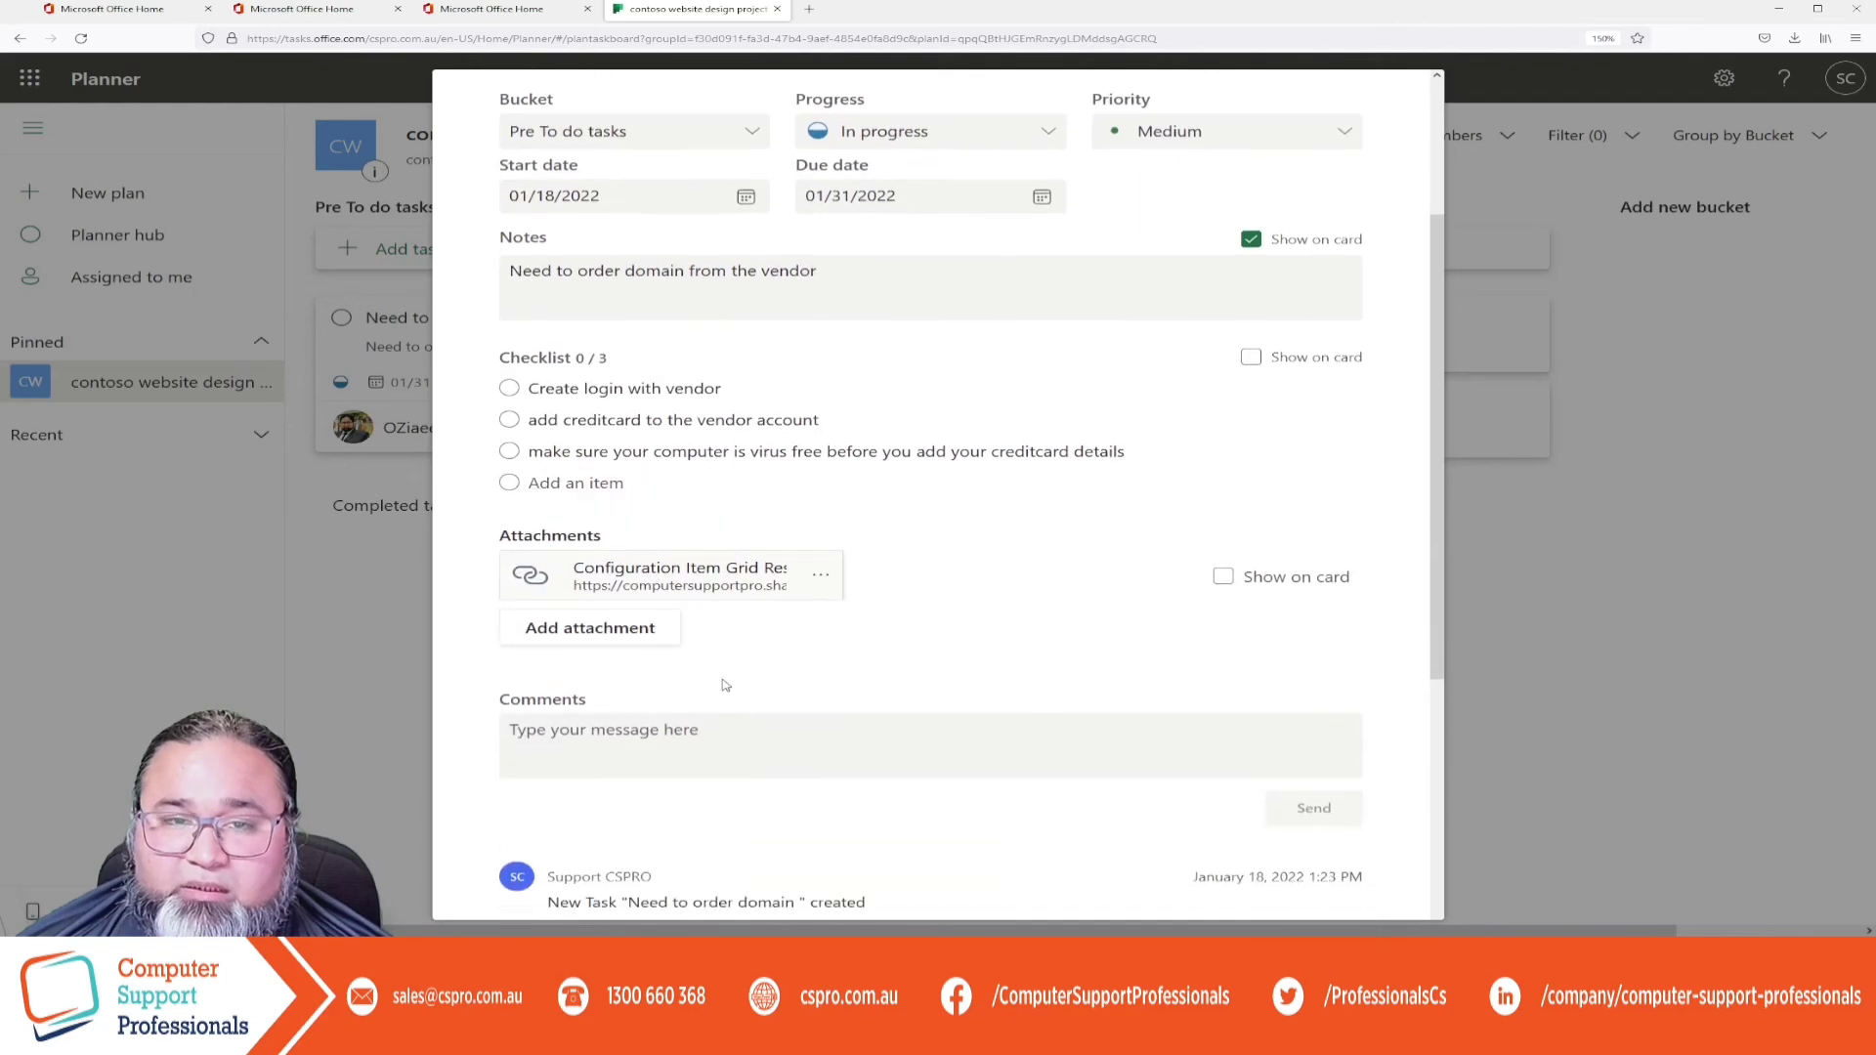
pyautogui.scroll(5, 684, 489)
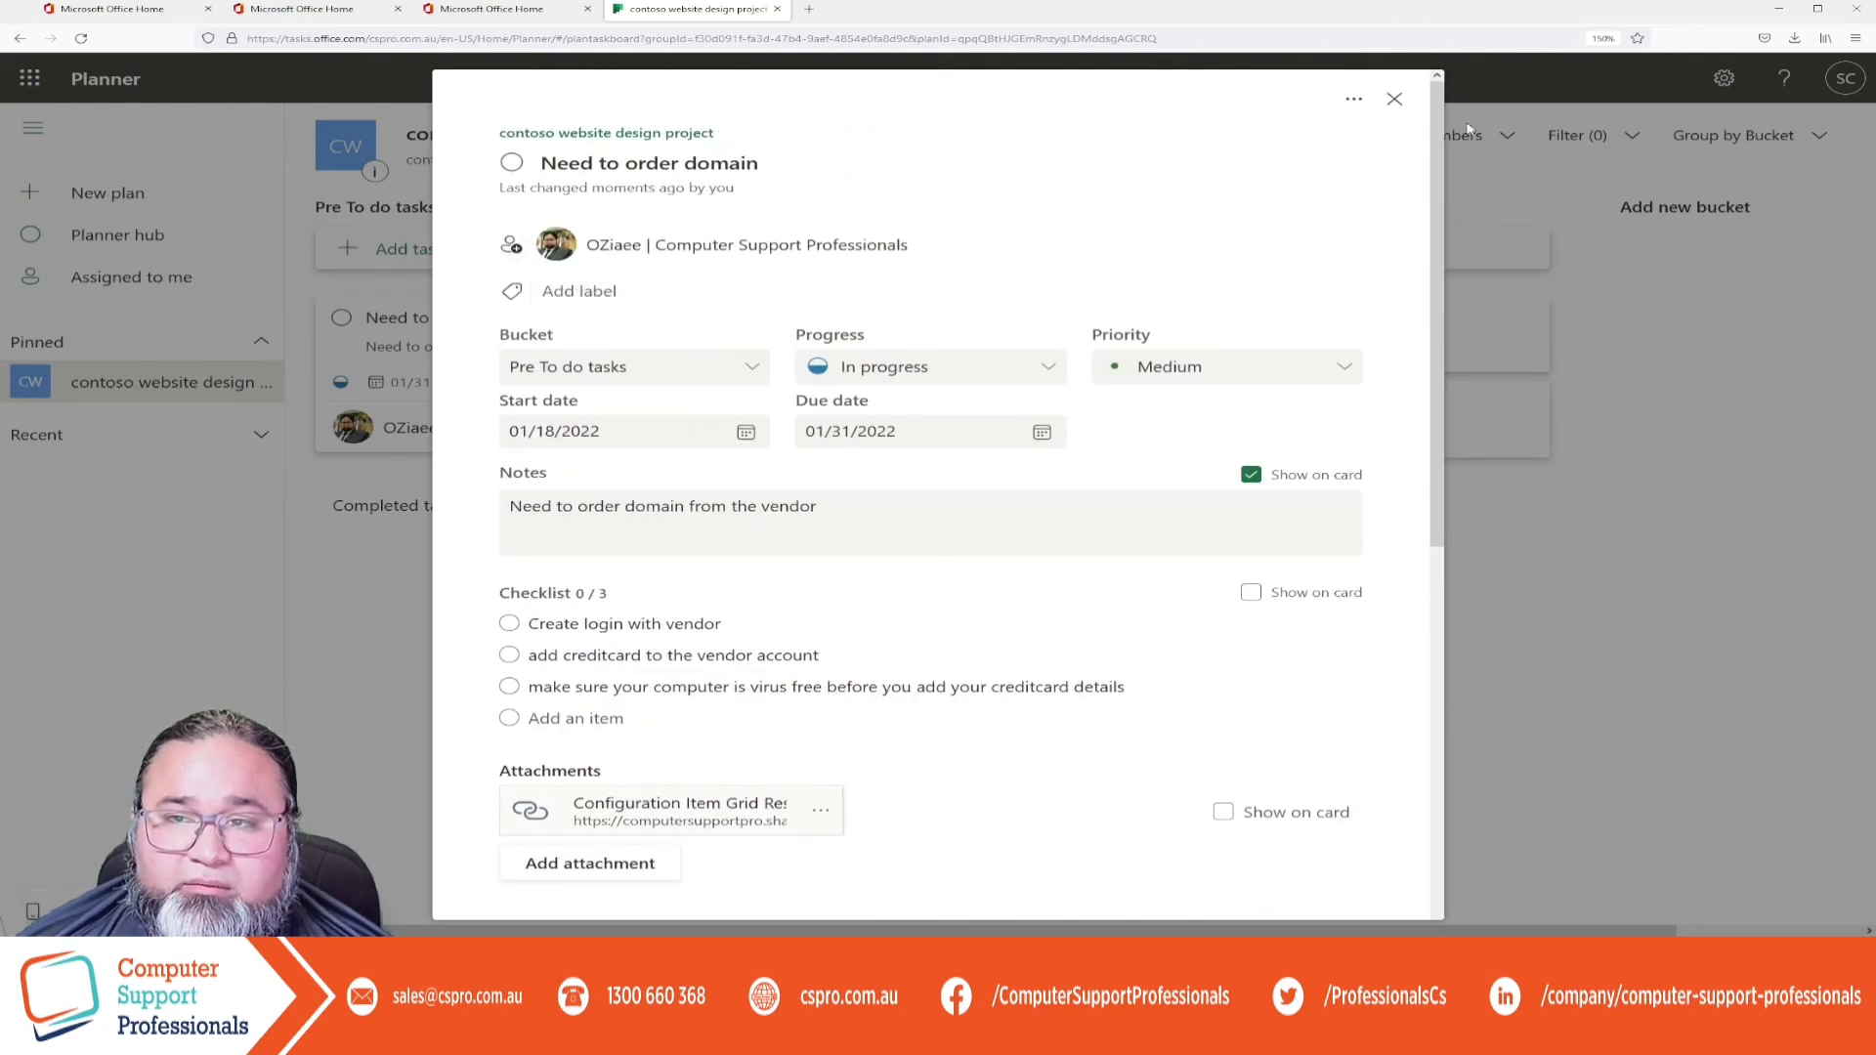
pyautogui.click(1395, 99)
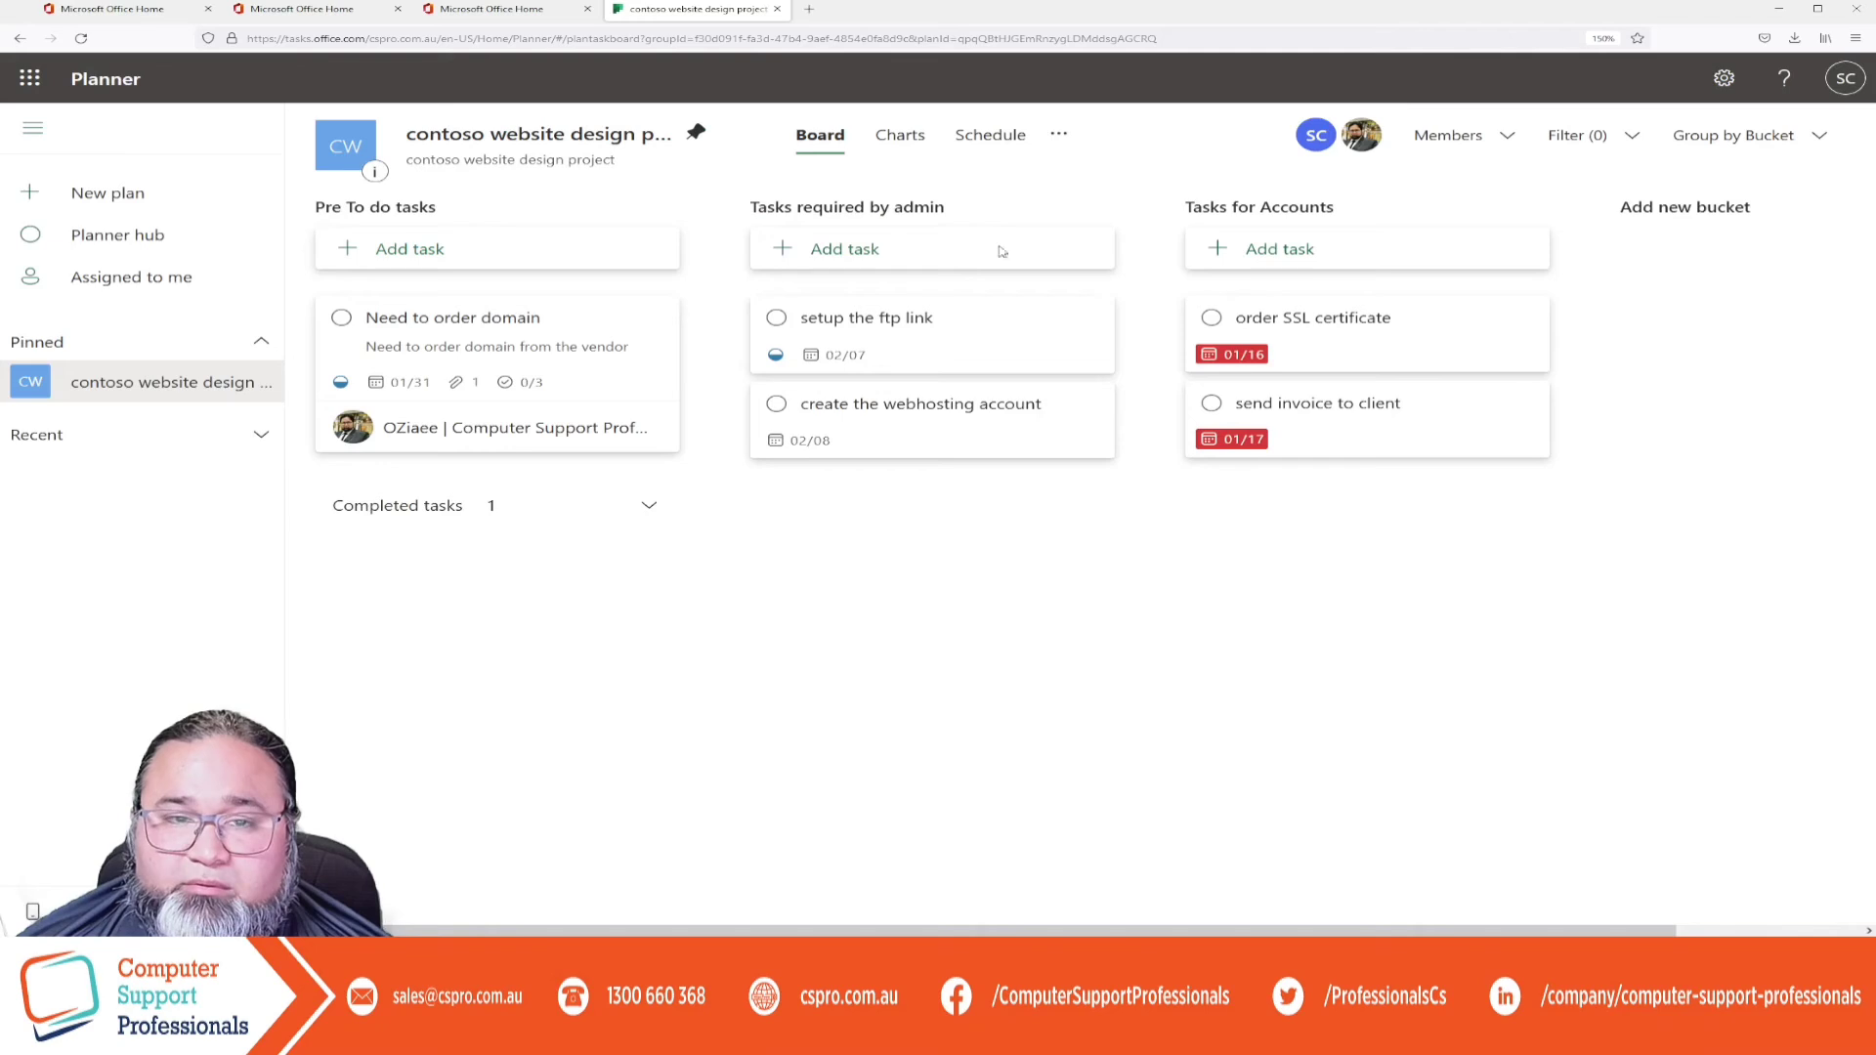
# Assign the setup the ftp link task to Support CSPRO, close its details and check its assignees on the board.
pyautogui.click(911, 322)
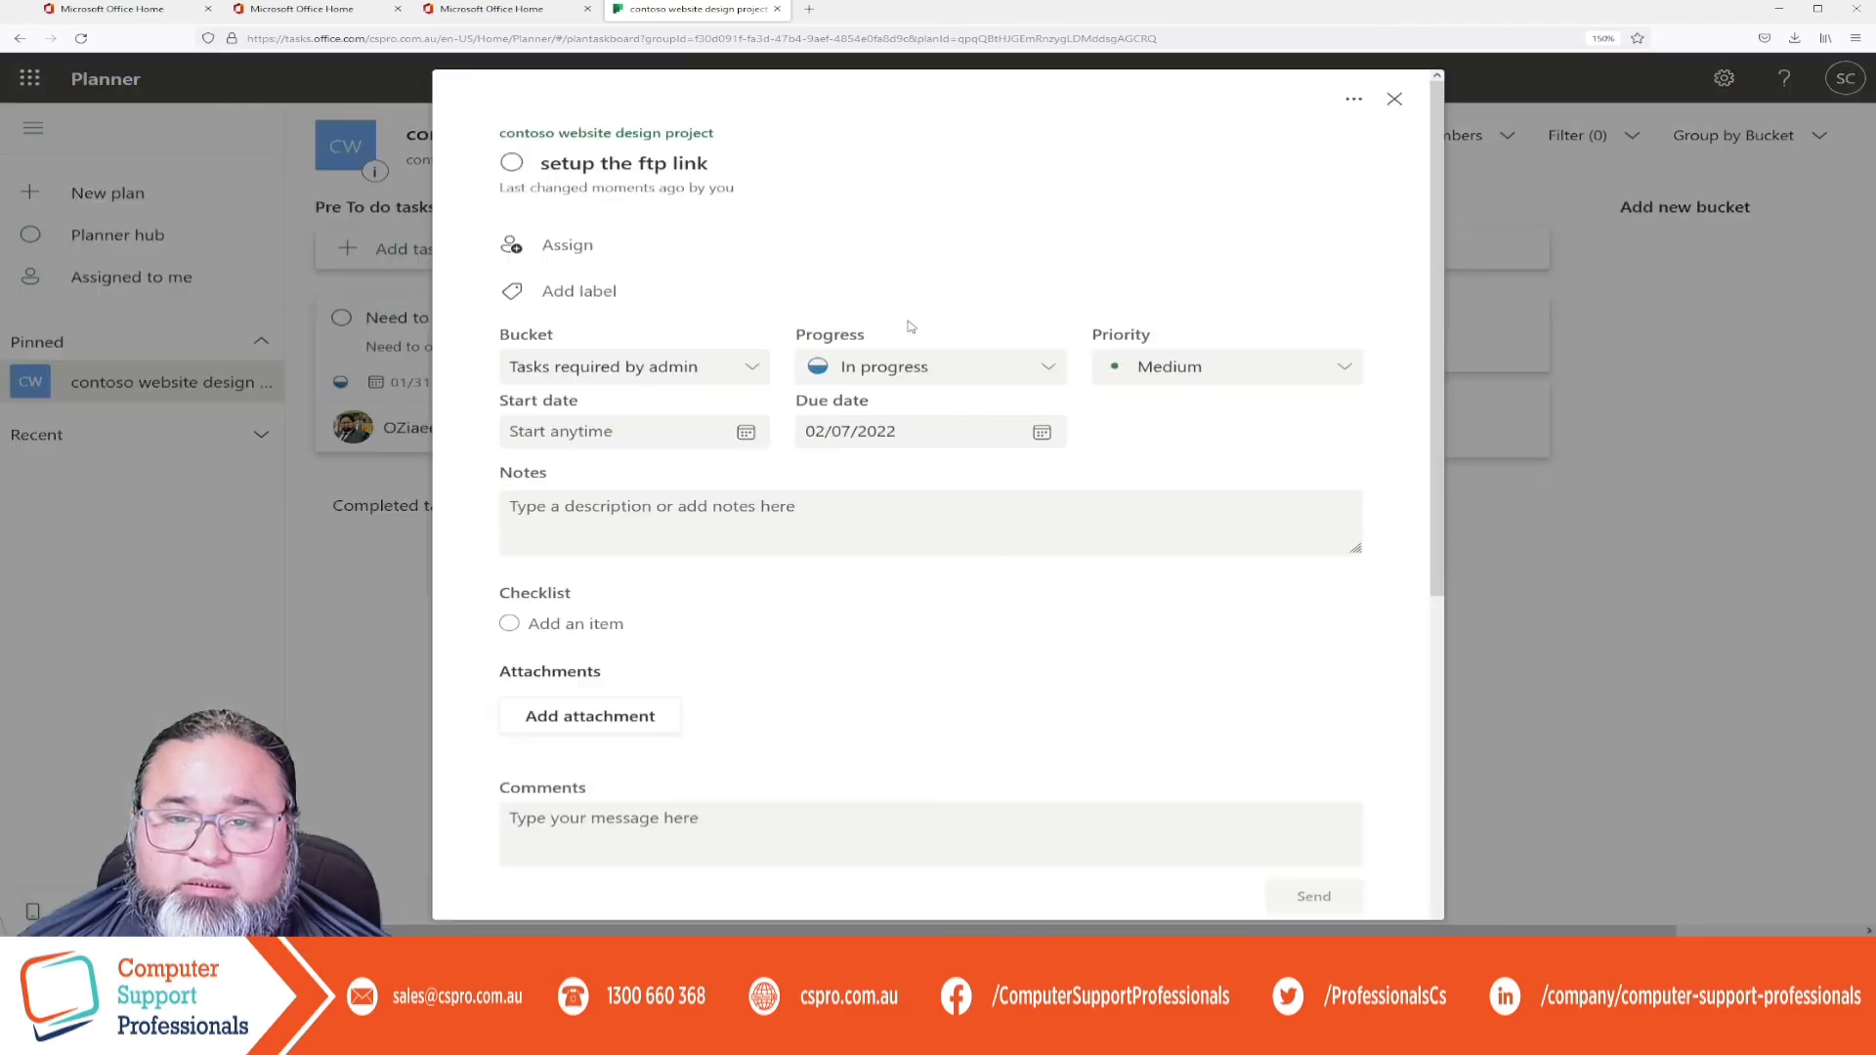
pyautogui.click(561, 248)
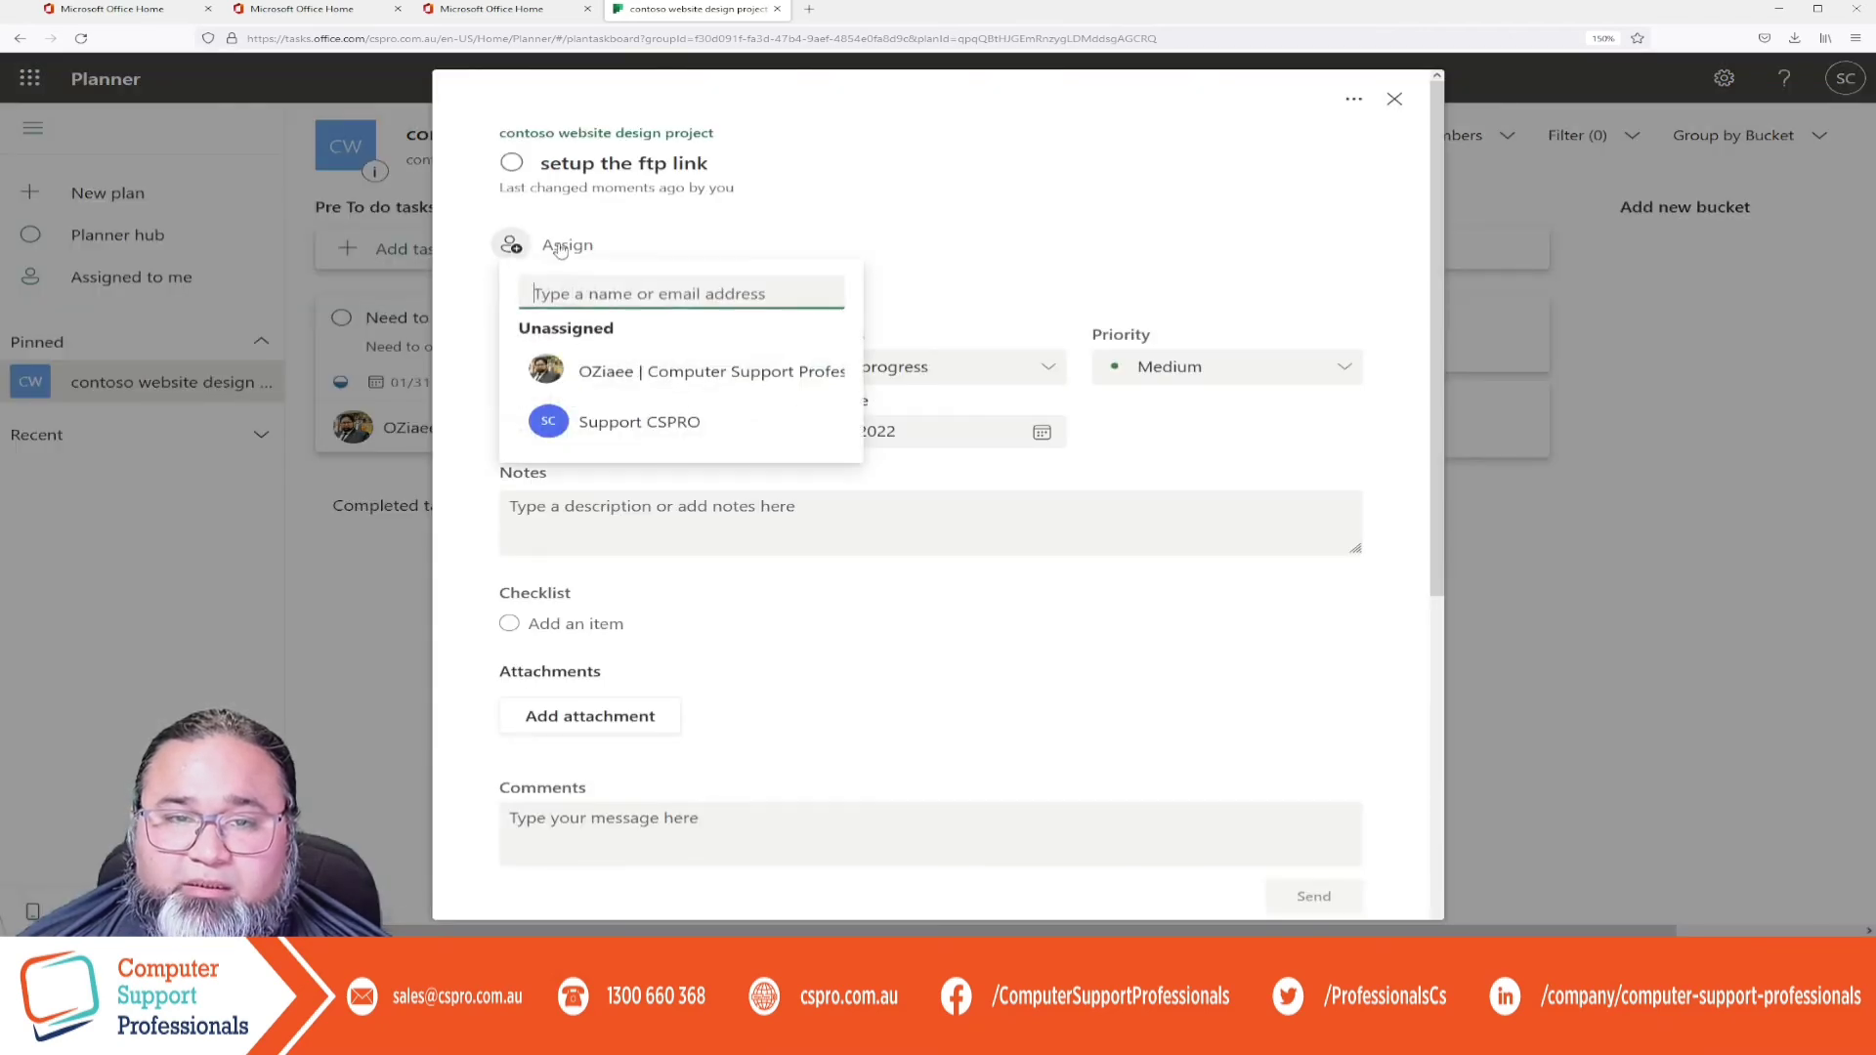
pyautogui.click(626, 425)
pyautogui.click(1017, 596)
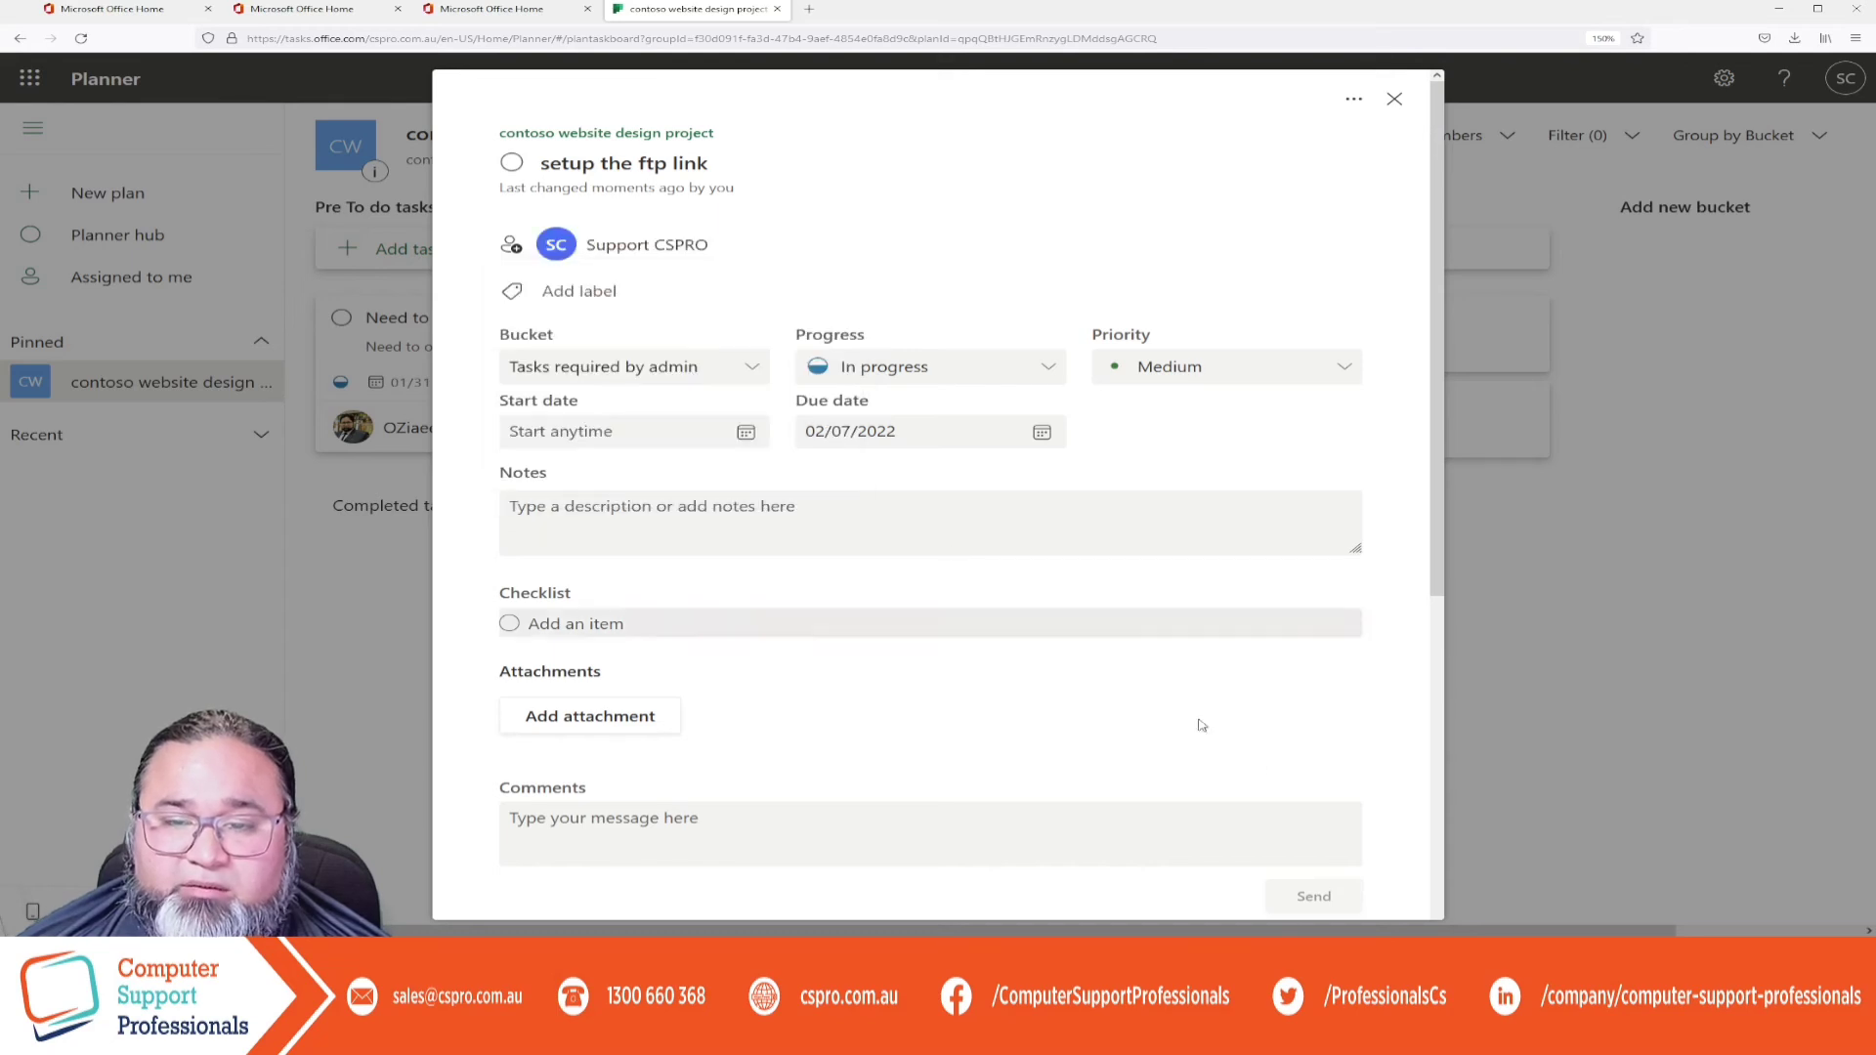
pyautogui.click(1396, 95)
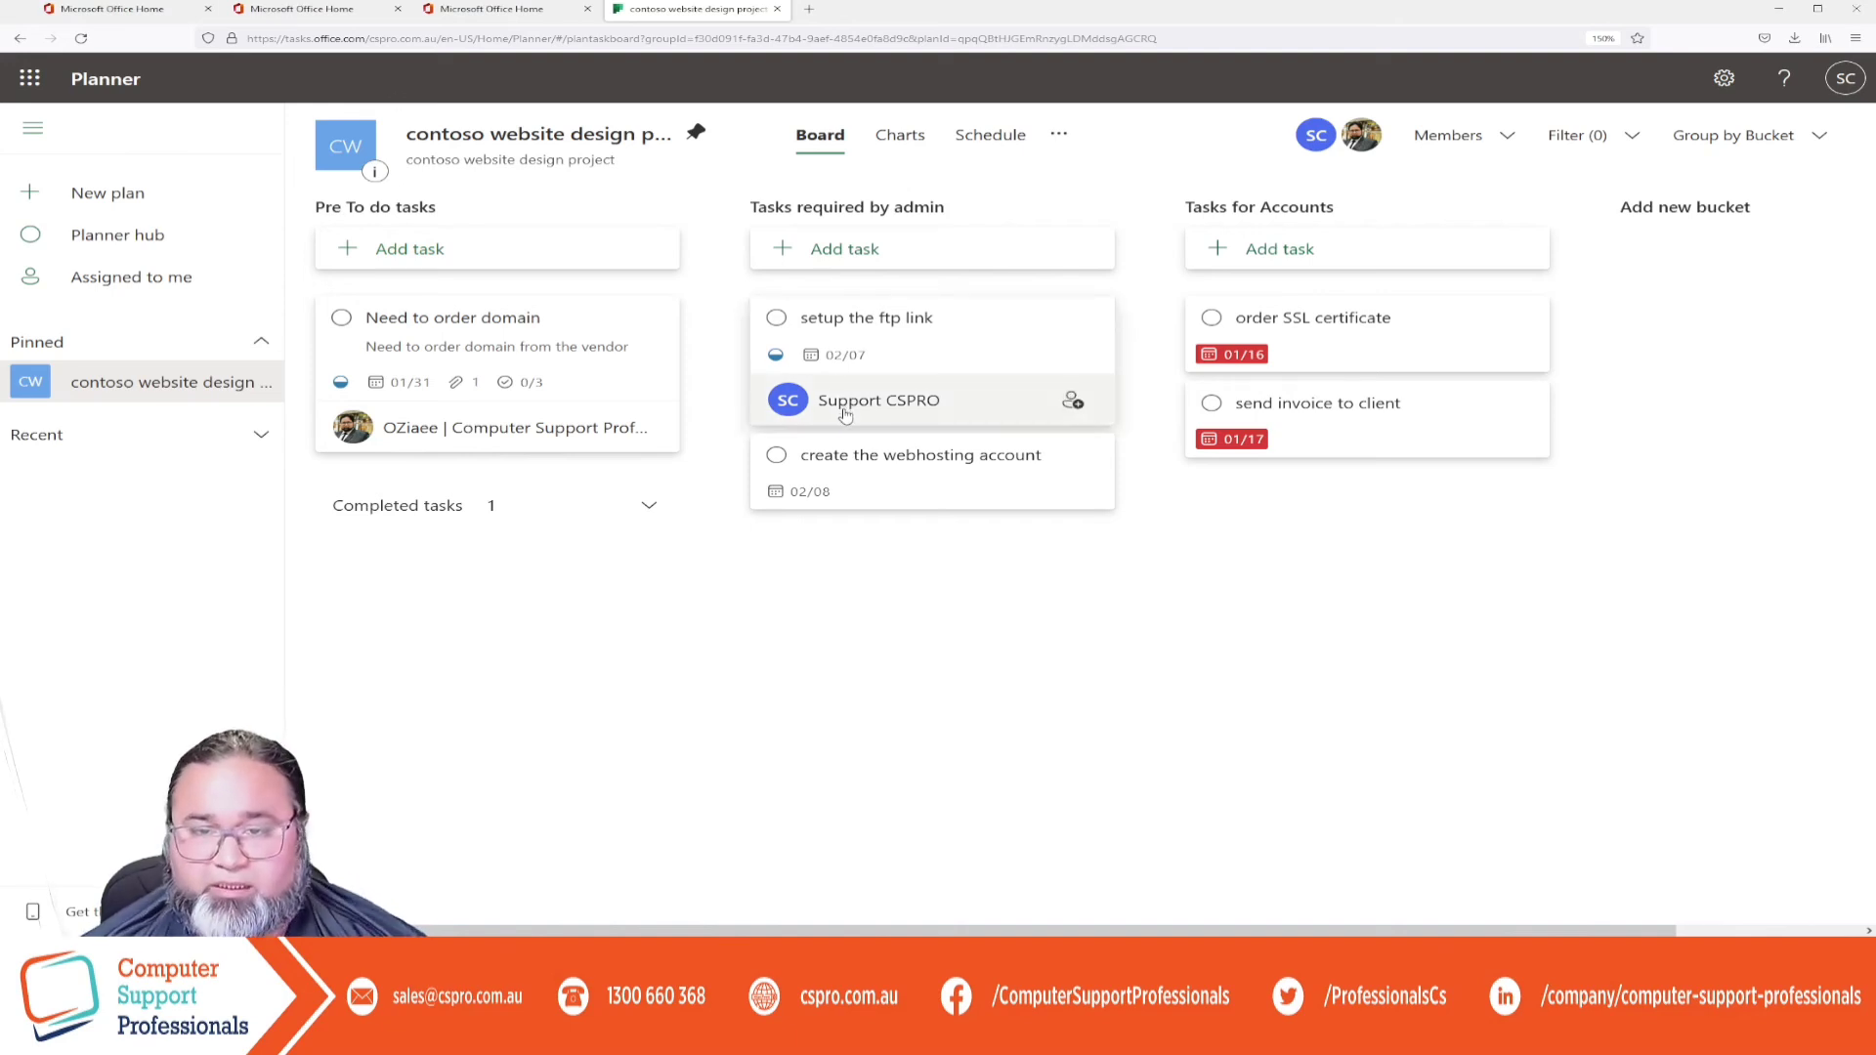
pyautogui.click(1089, 405)
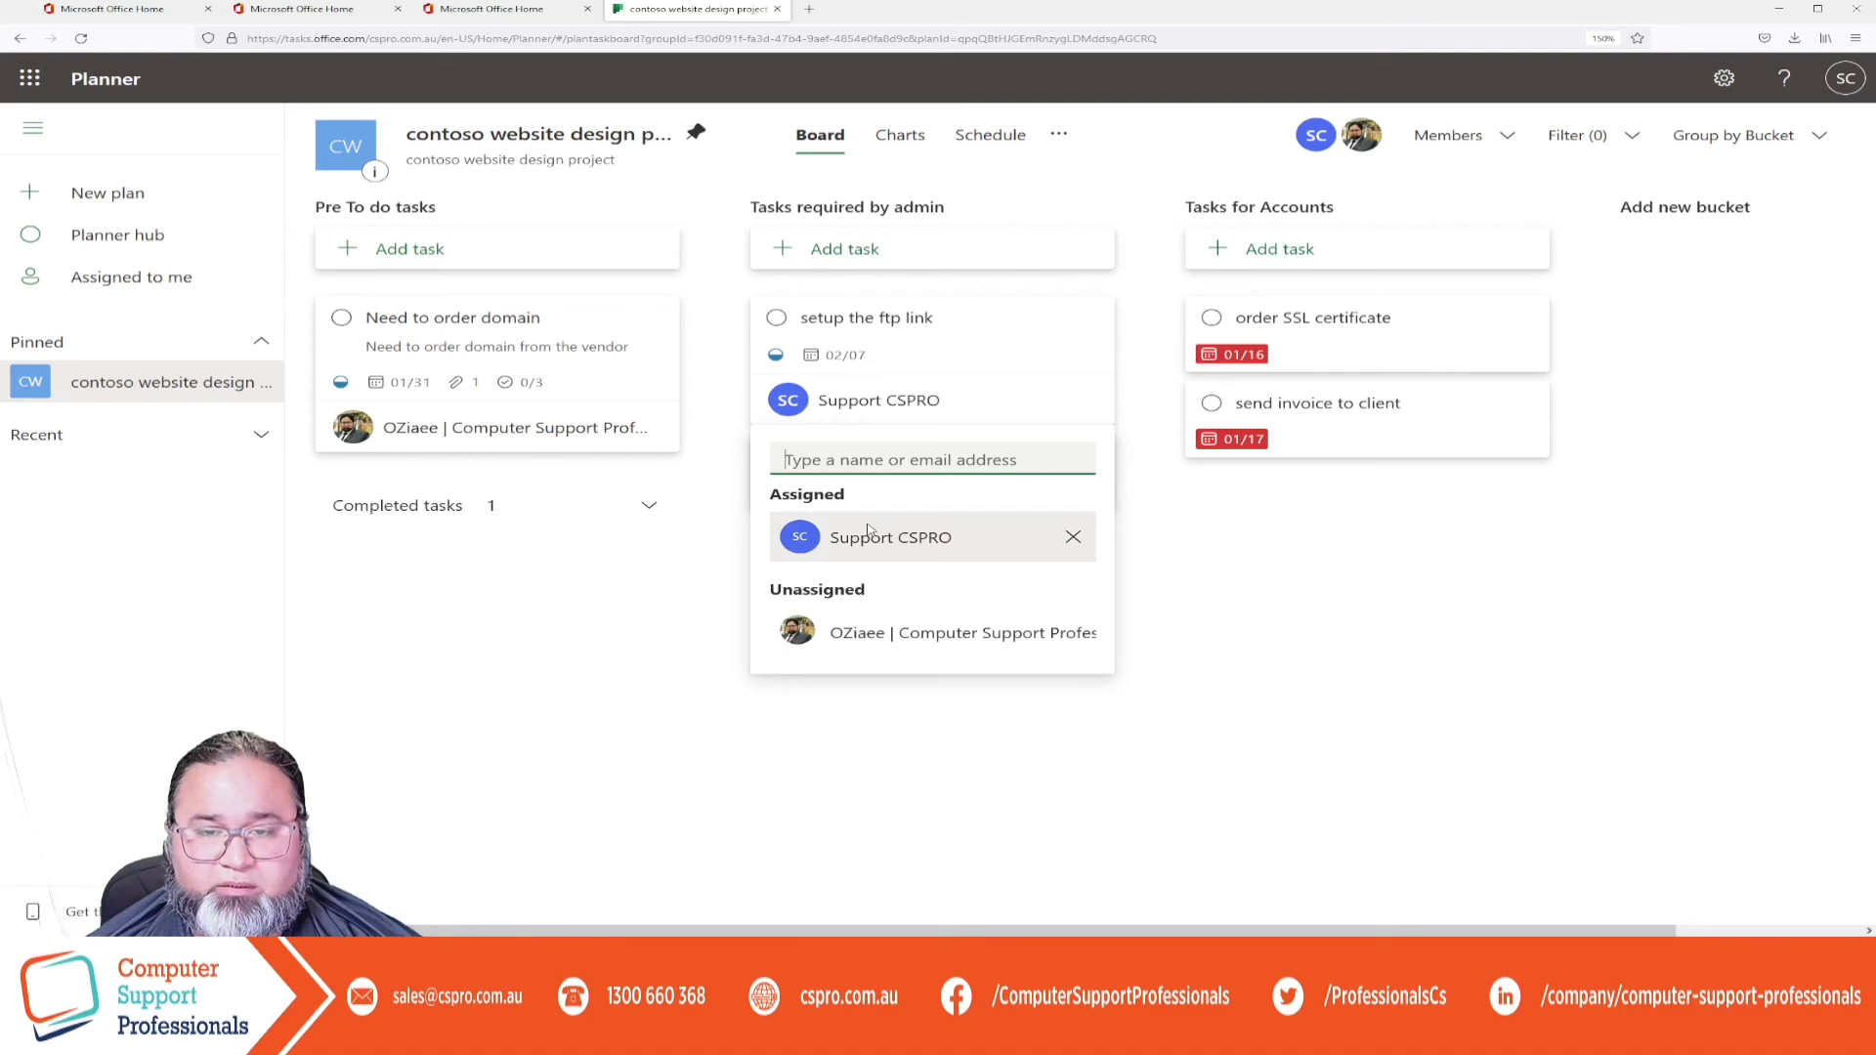
pyautogui.click(1180, 576)
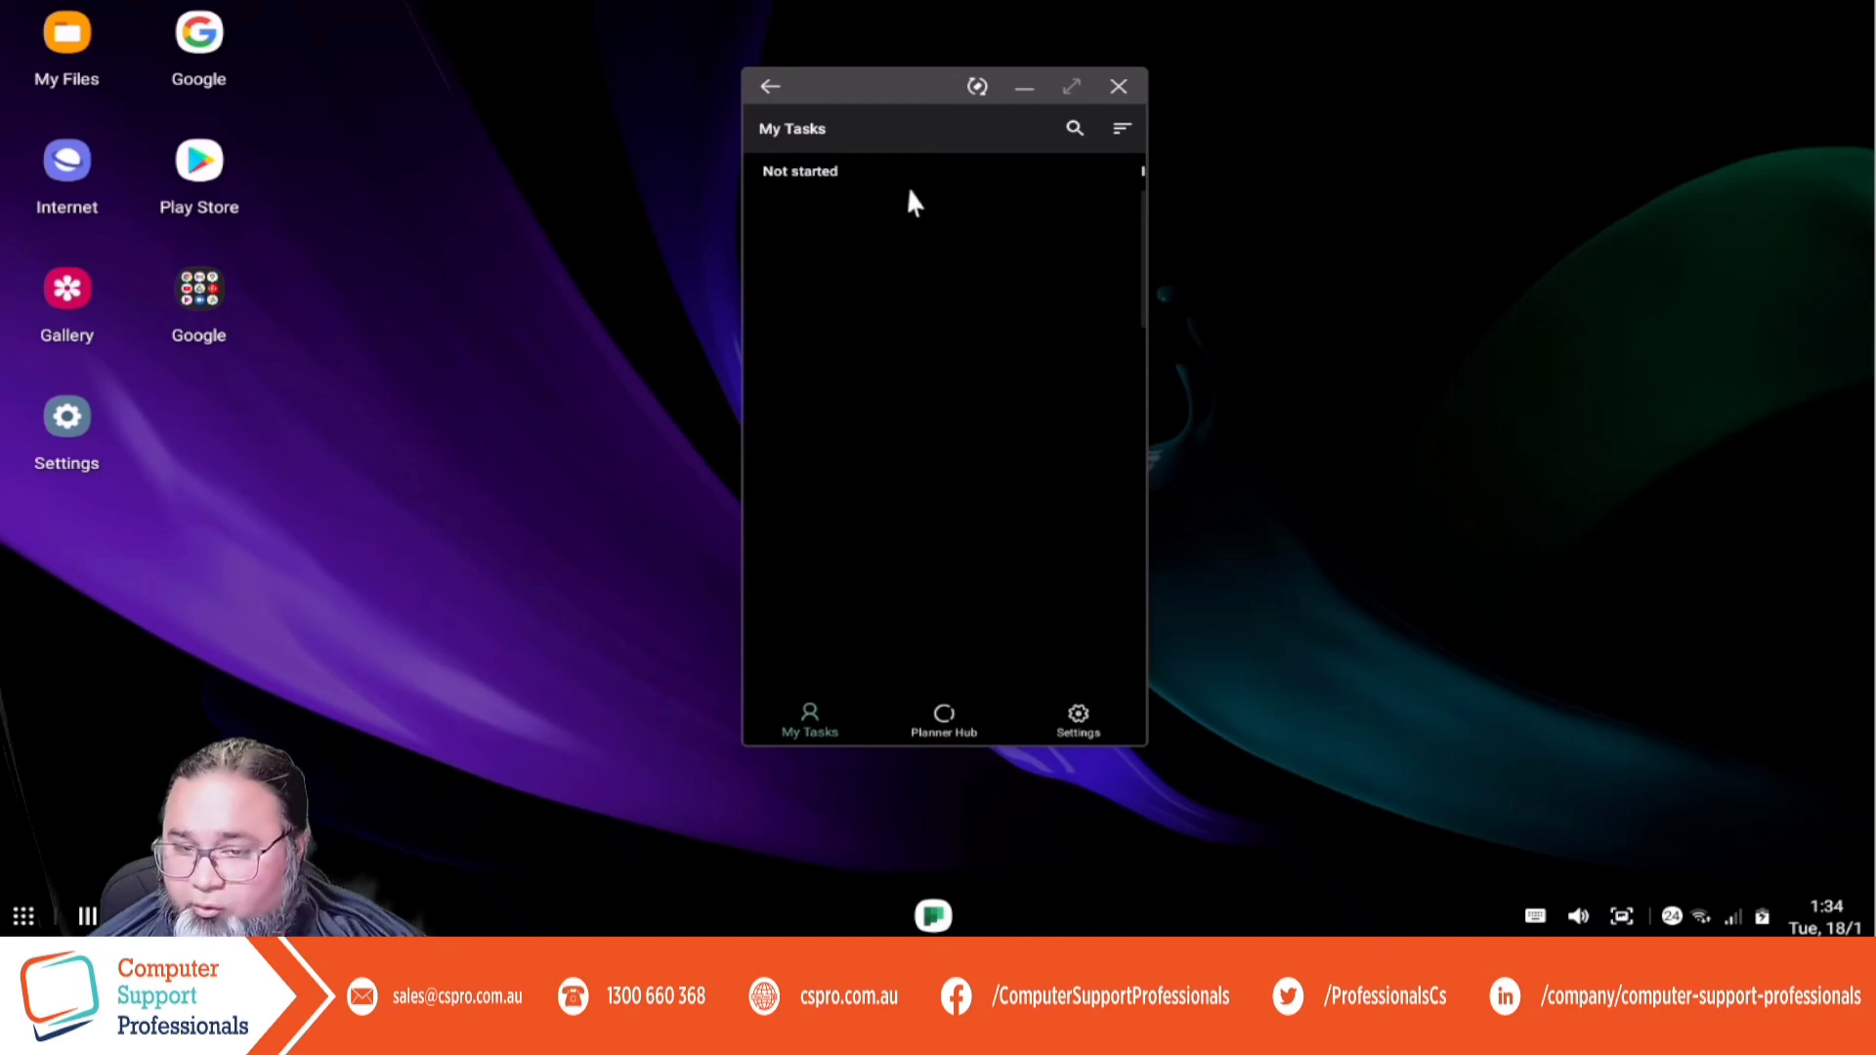
# Switch to the Planner app on Samsung DeX and group My Tasks by plan.
pyautogui.click(1120, 137)
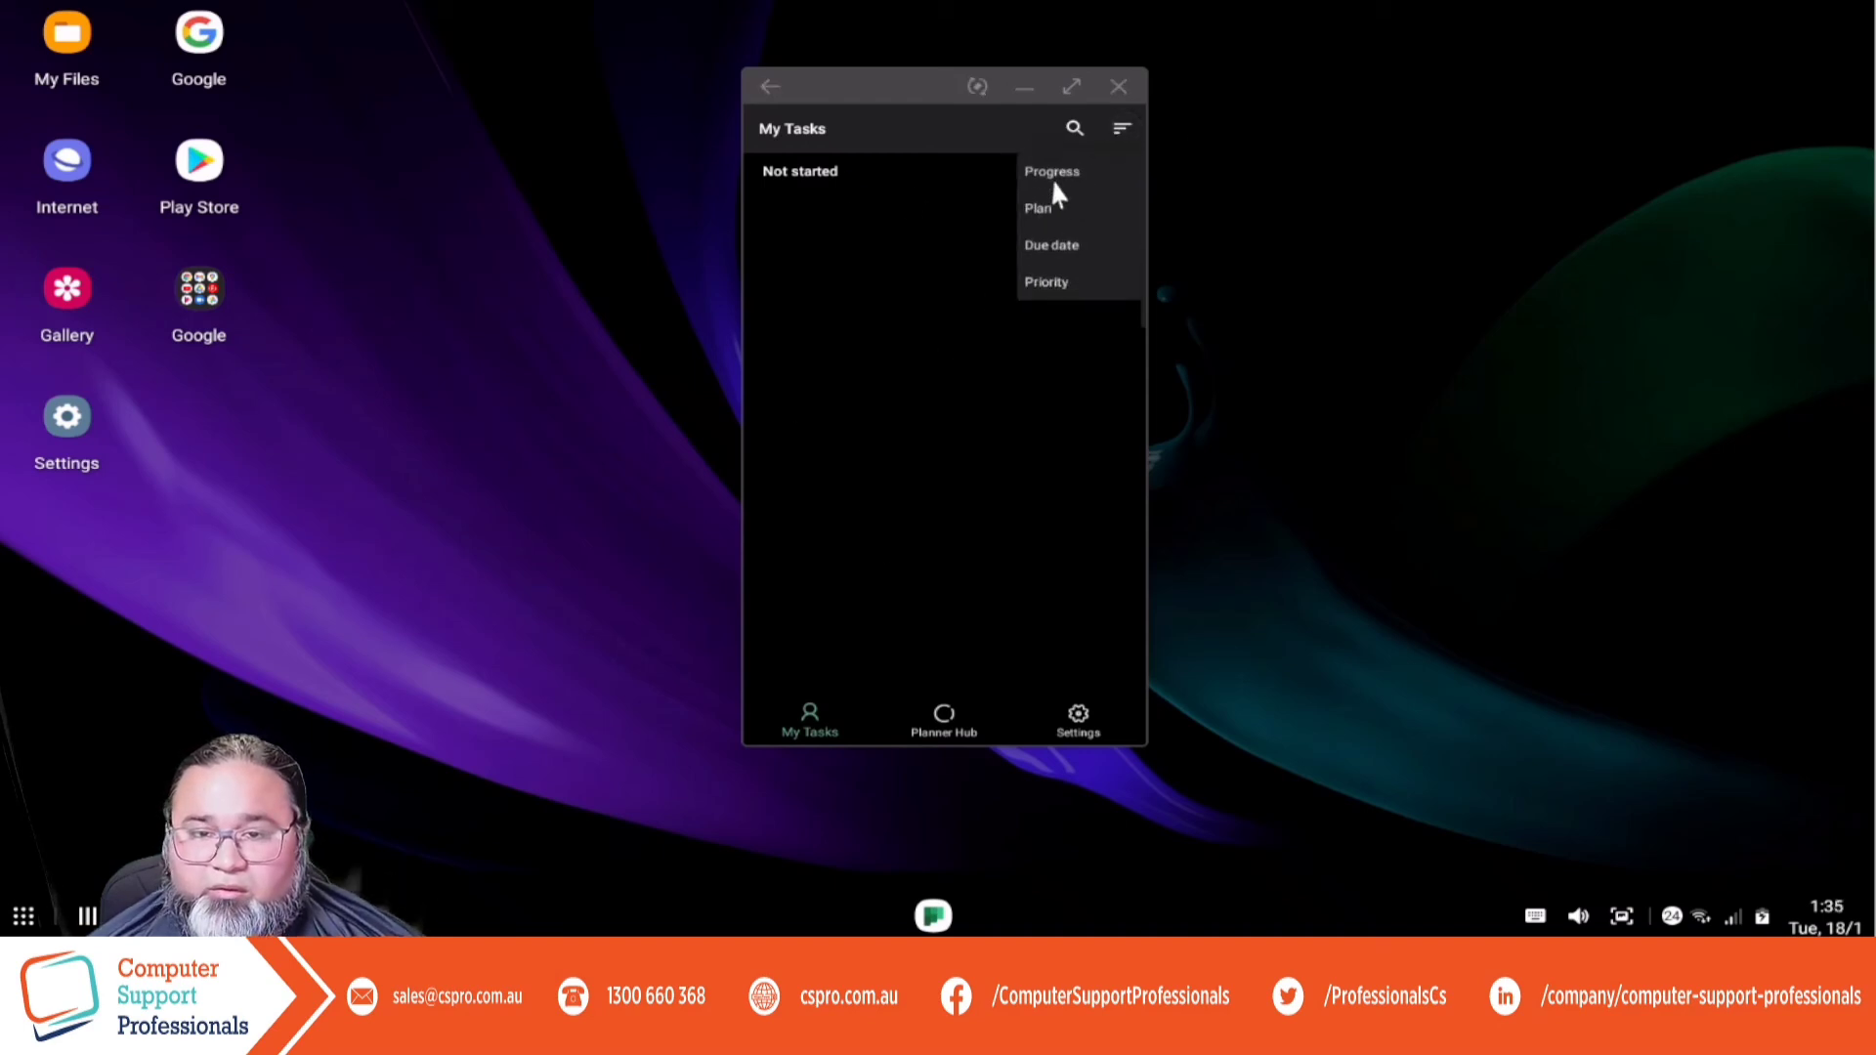
pyautogui.click(1058, 186)
pyautogui.click(1120, 137)
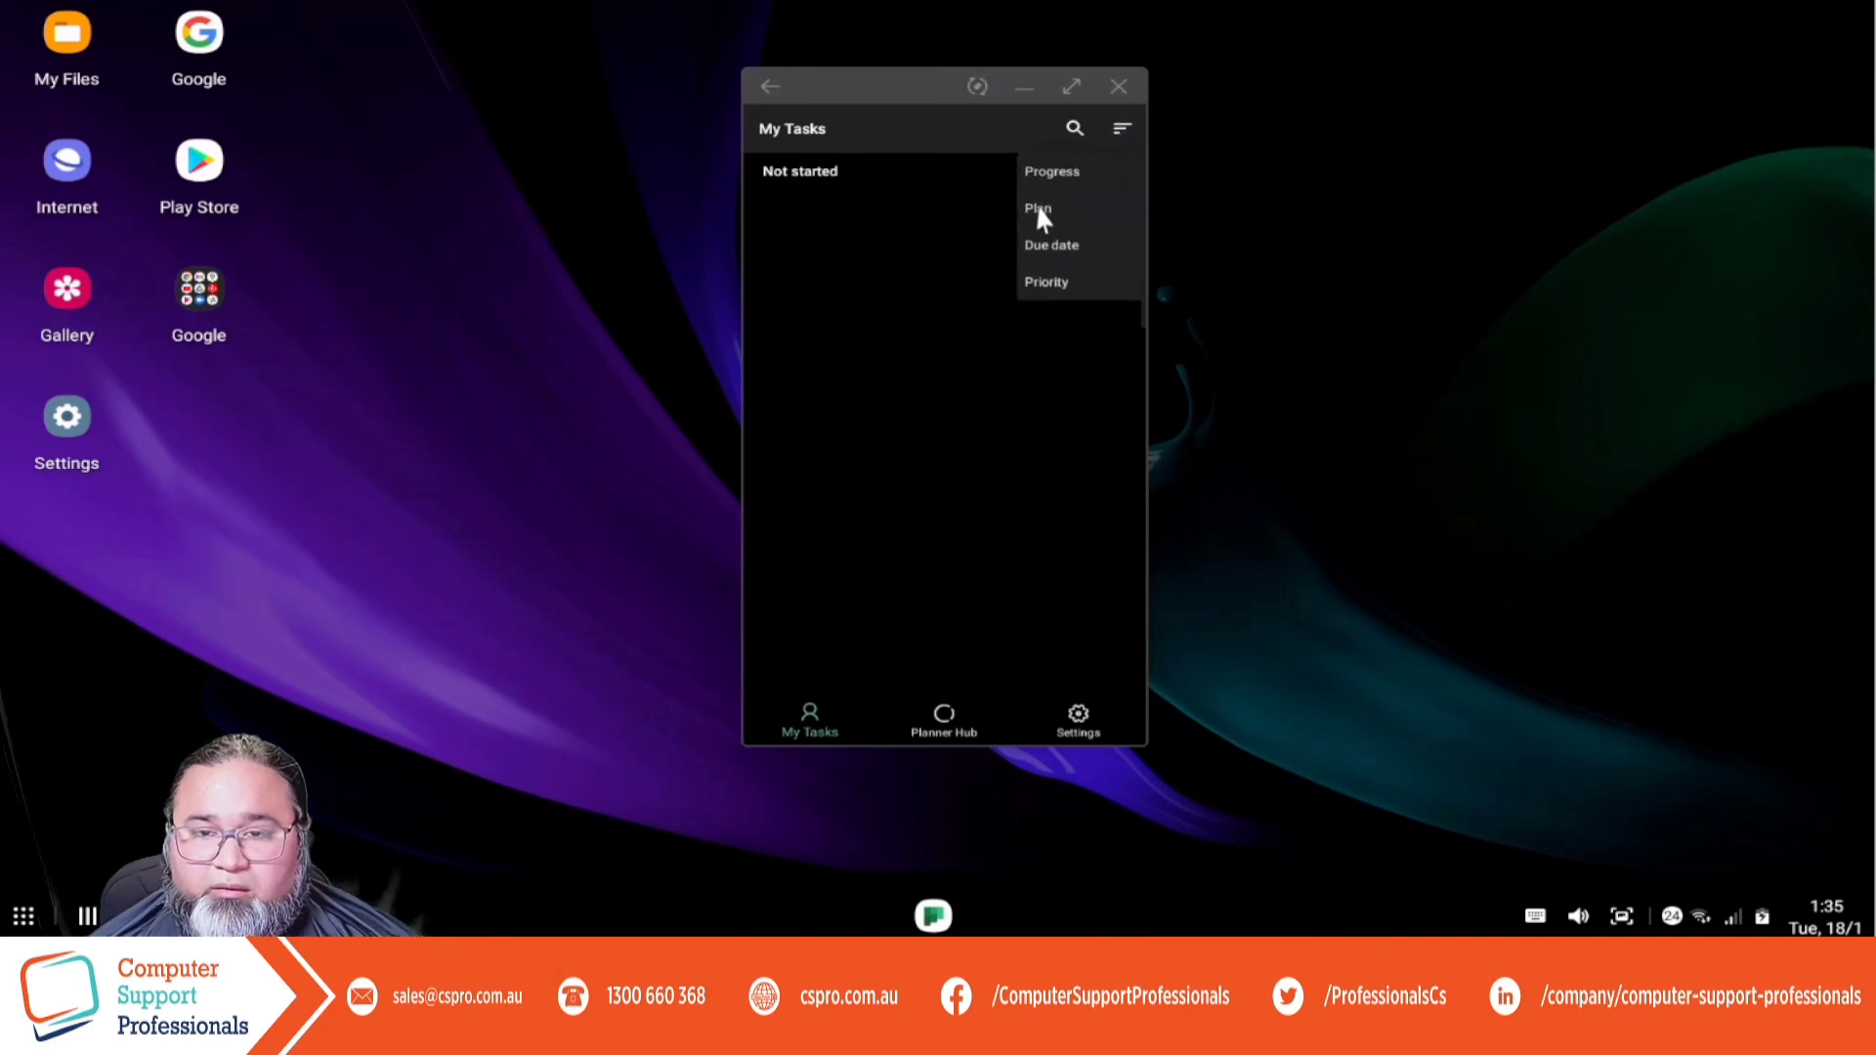
pyautogui.click(1038, 209)
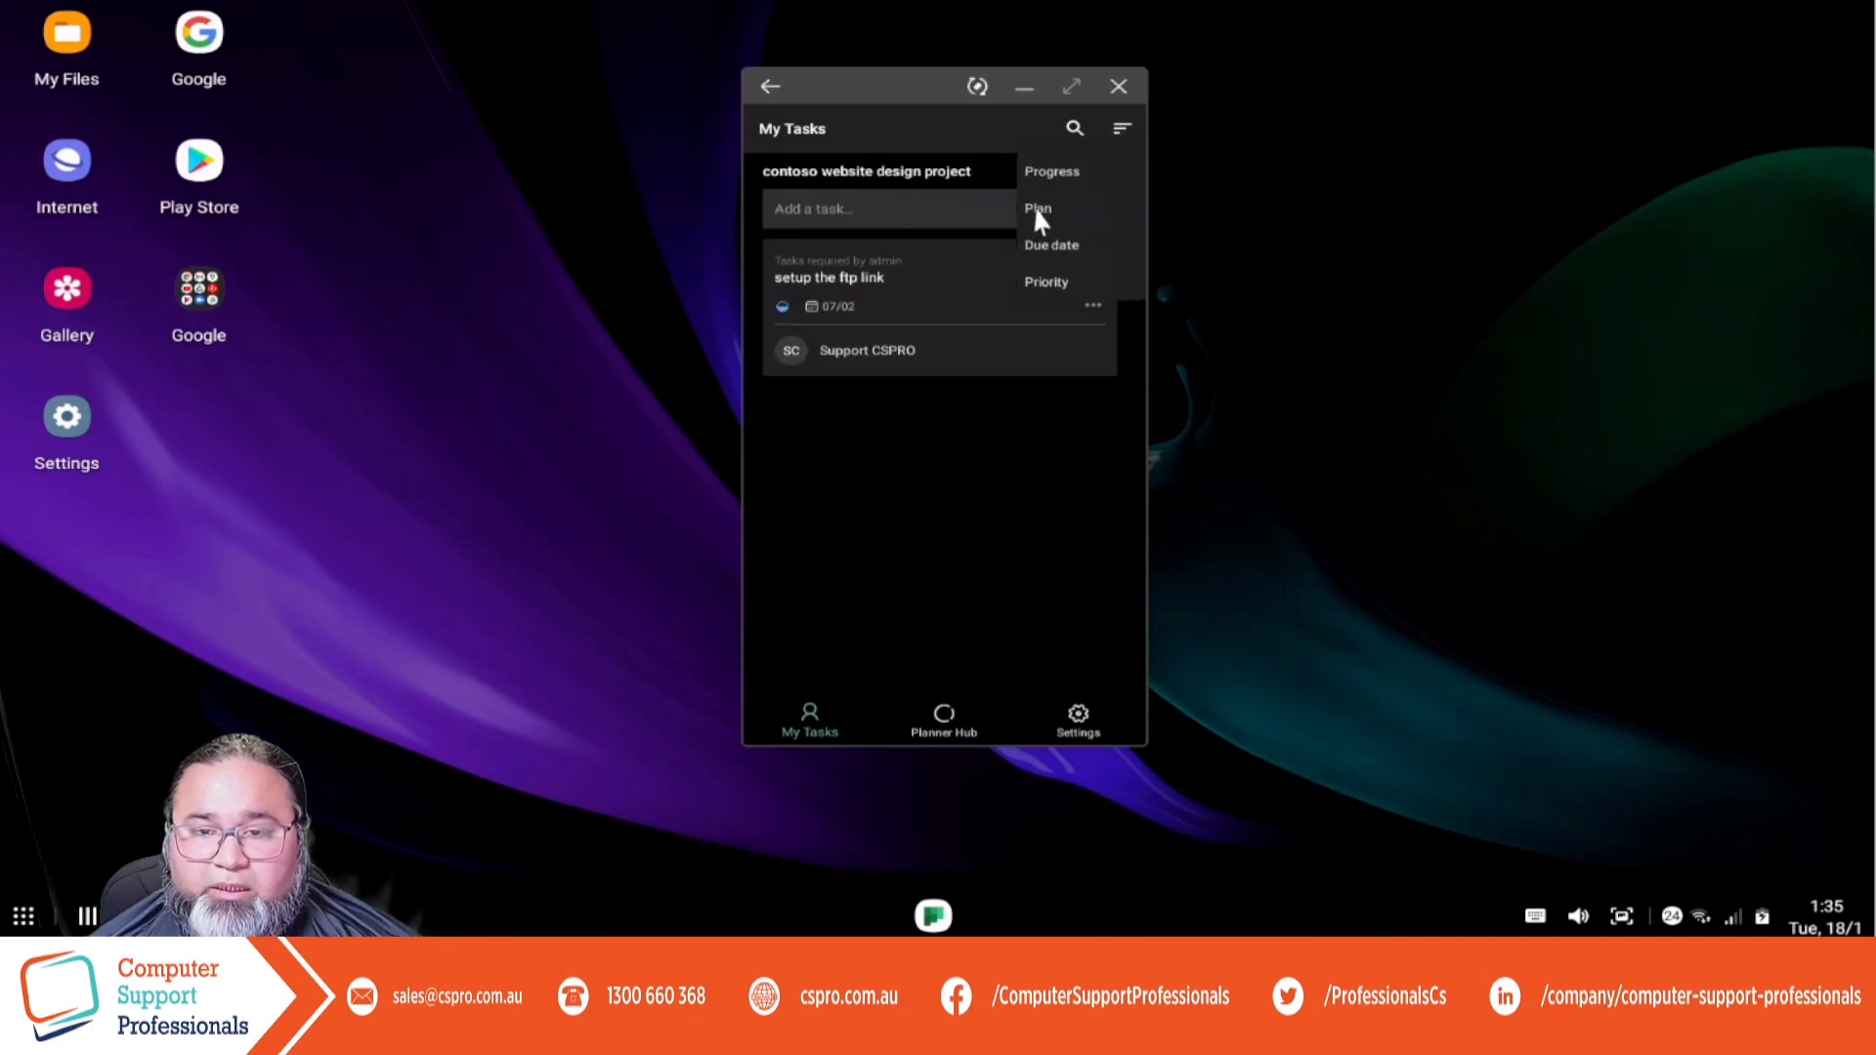
# Post the comment "yes this task is work in progress" on the setup the ftp link task and return to My Tasks.
pyautogui.click(890, 313)
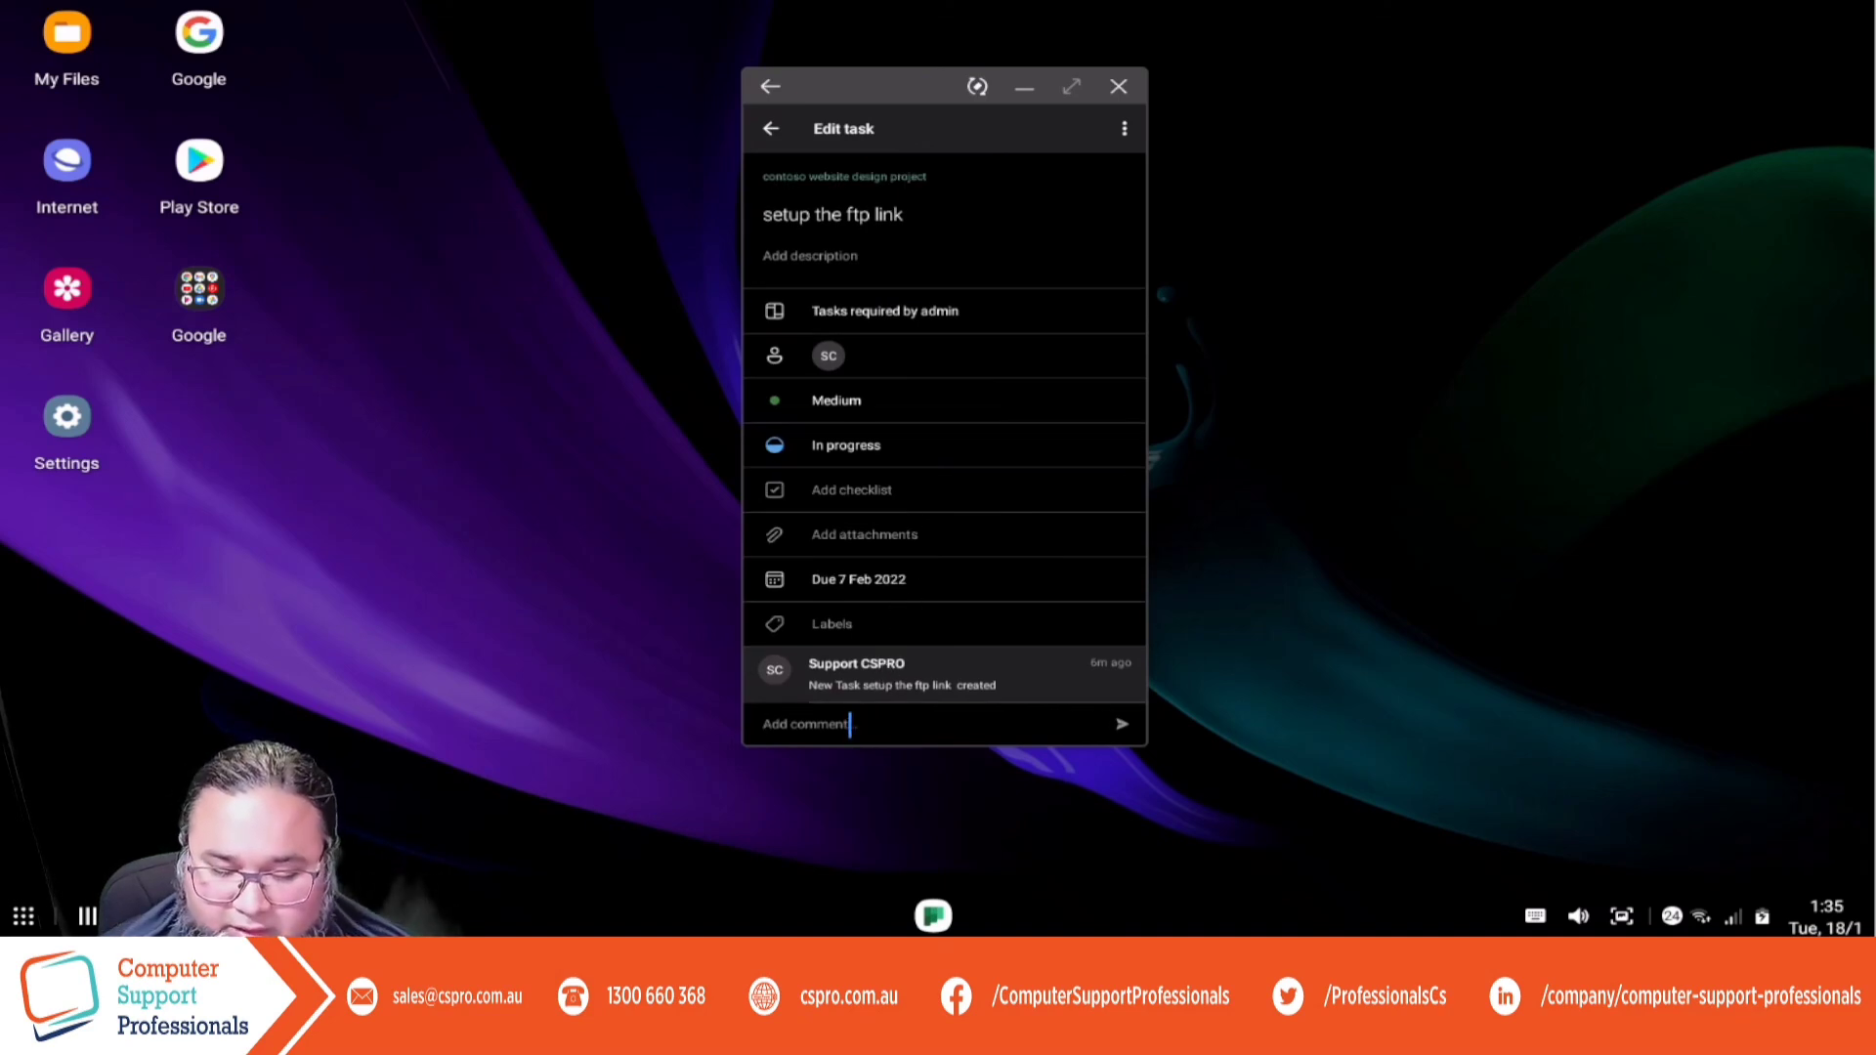
pyautogui.write('yes this')
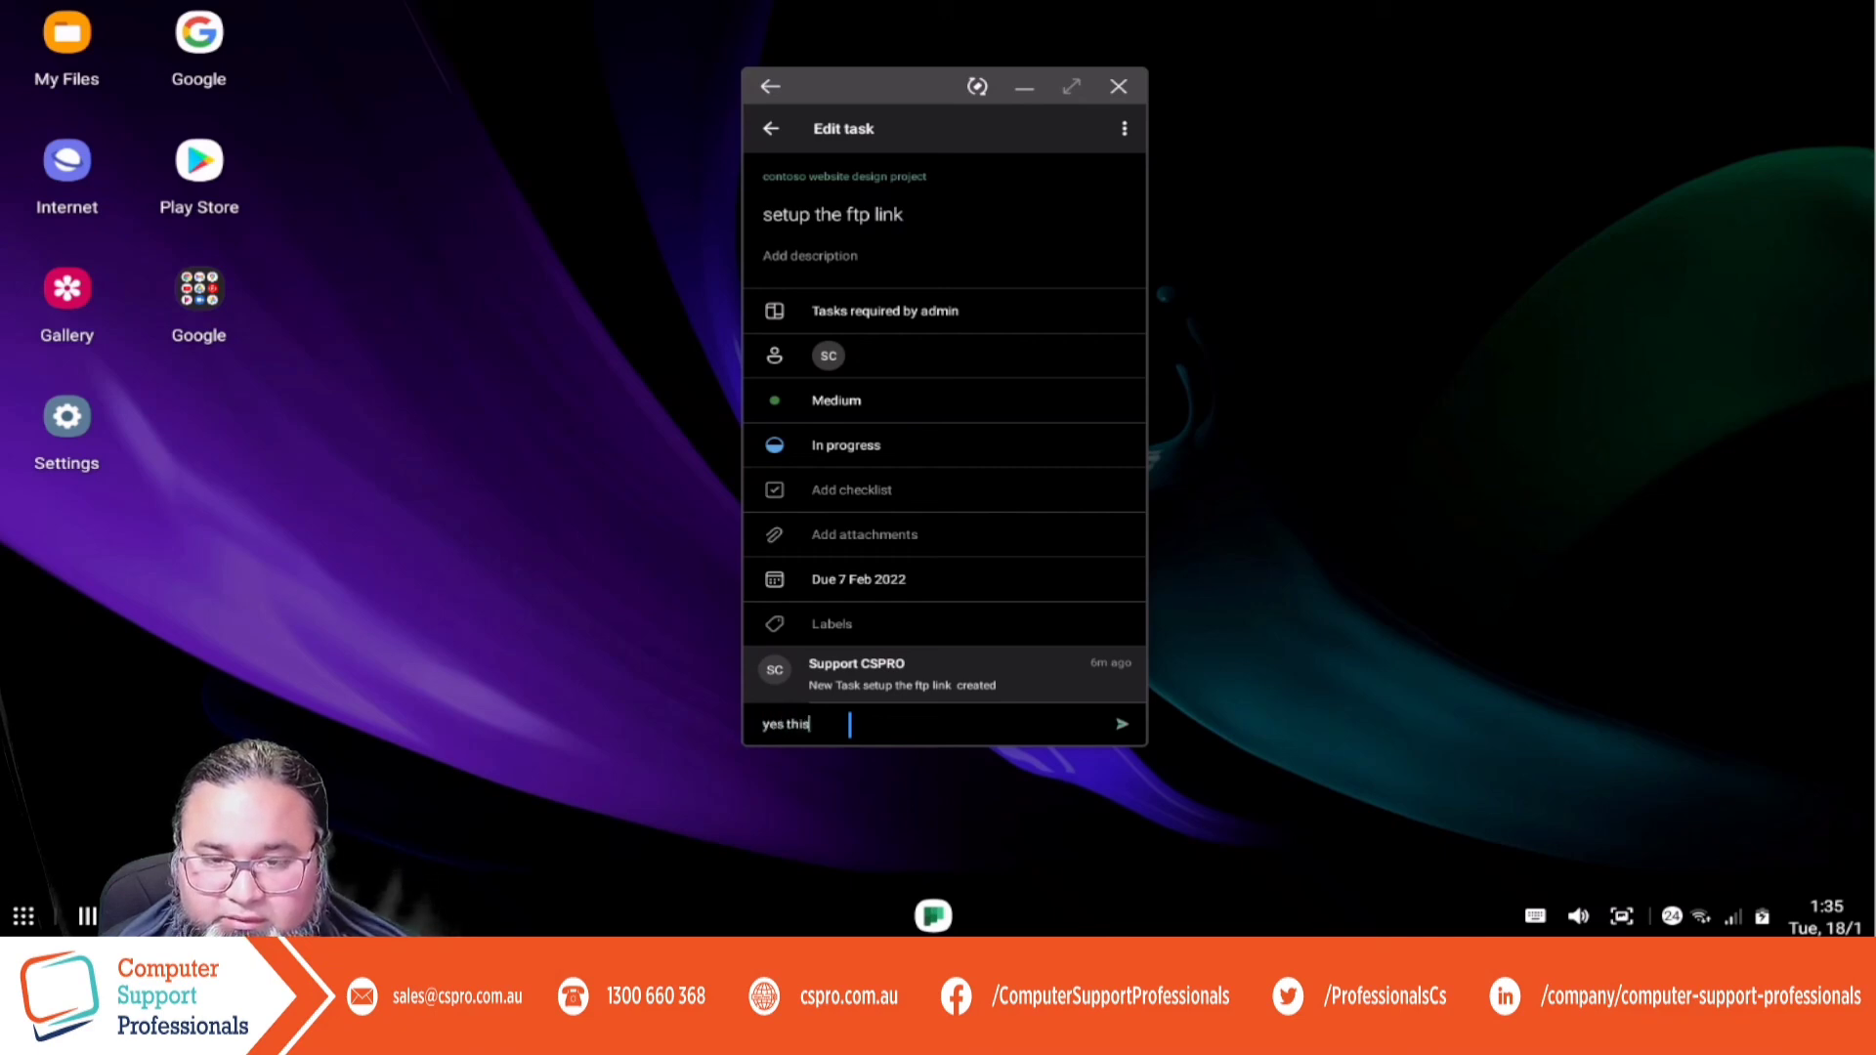
pyautogui.write(' task is')
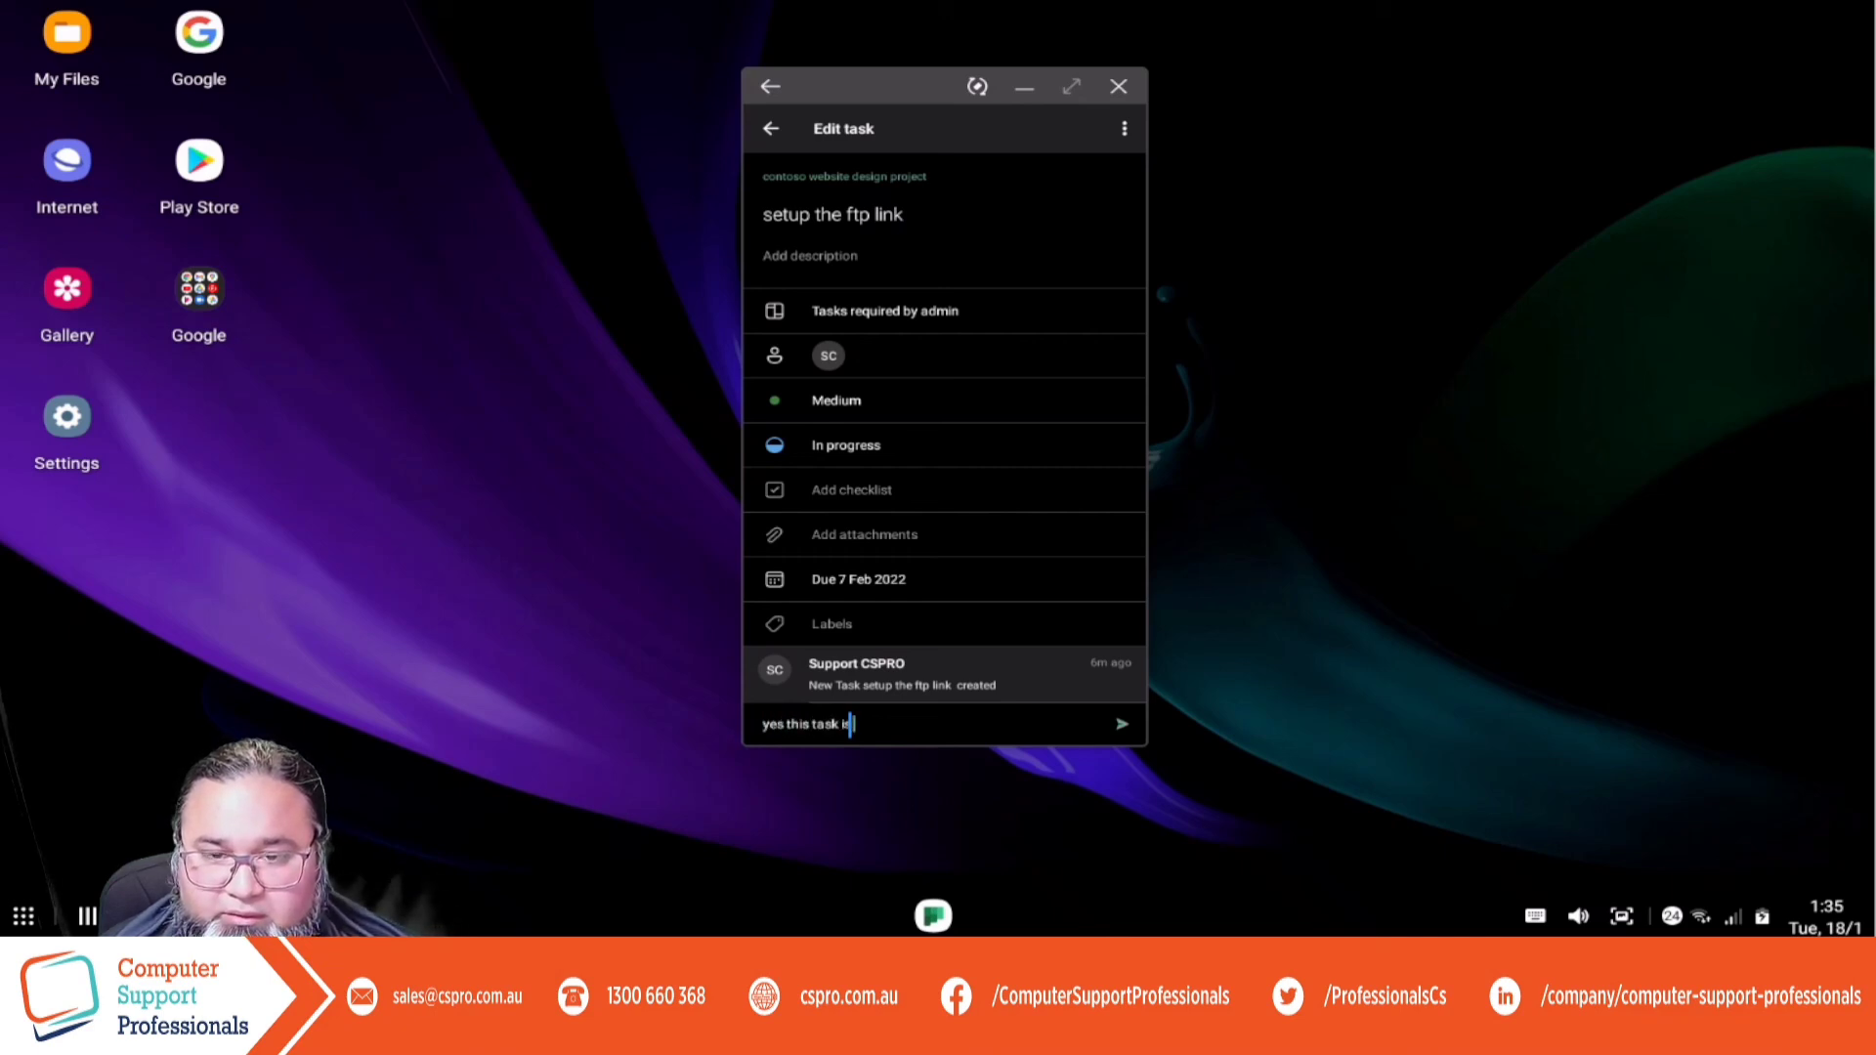
pyautogui.write(' worki')
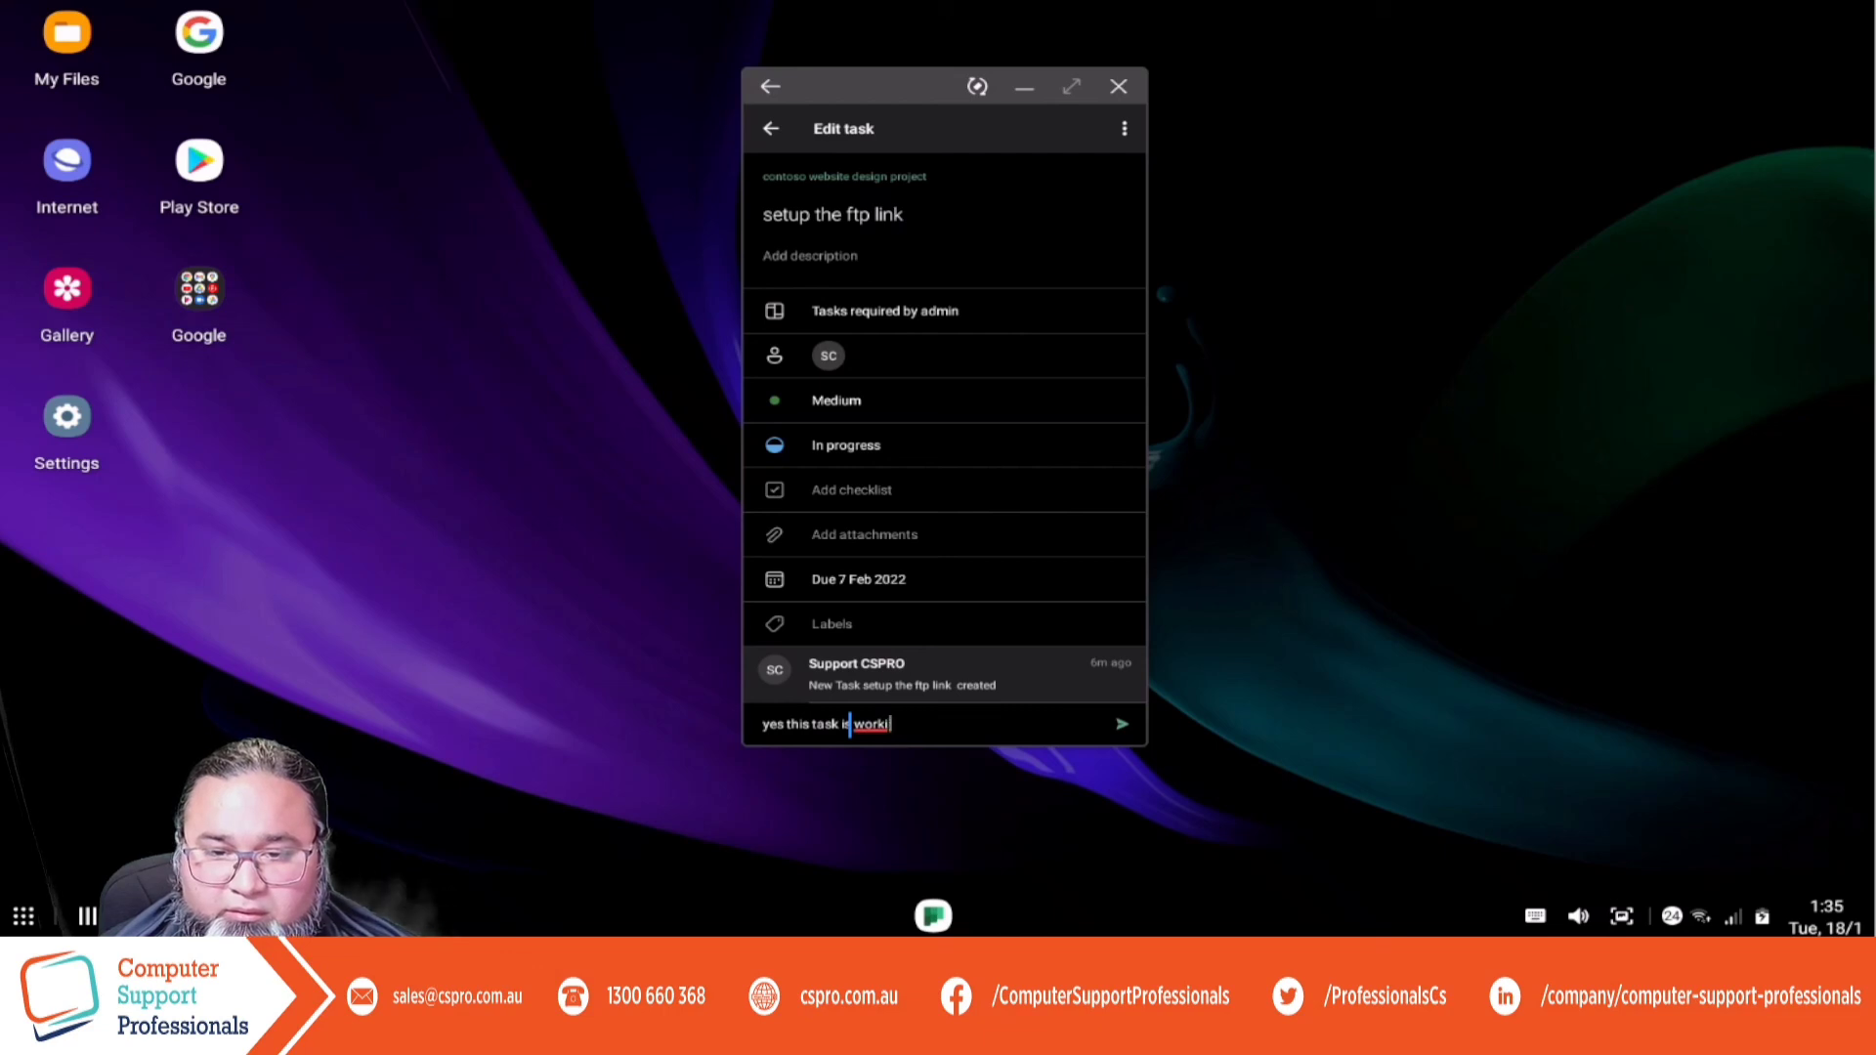
pyautogui.press('BackSpace')
pyautogui.write('in progre')
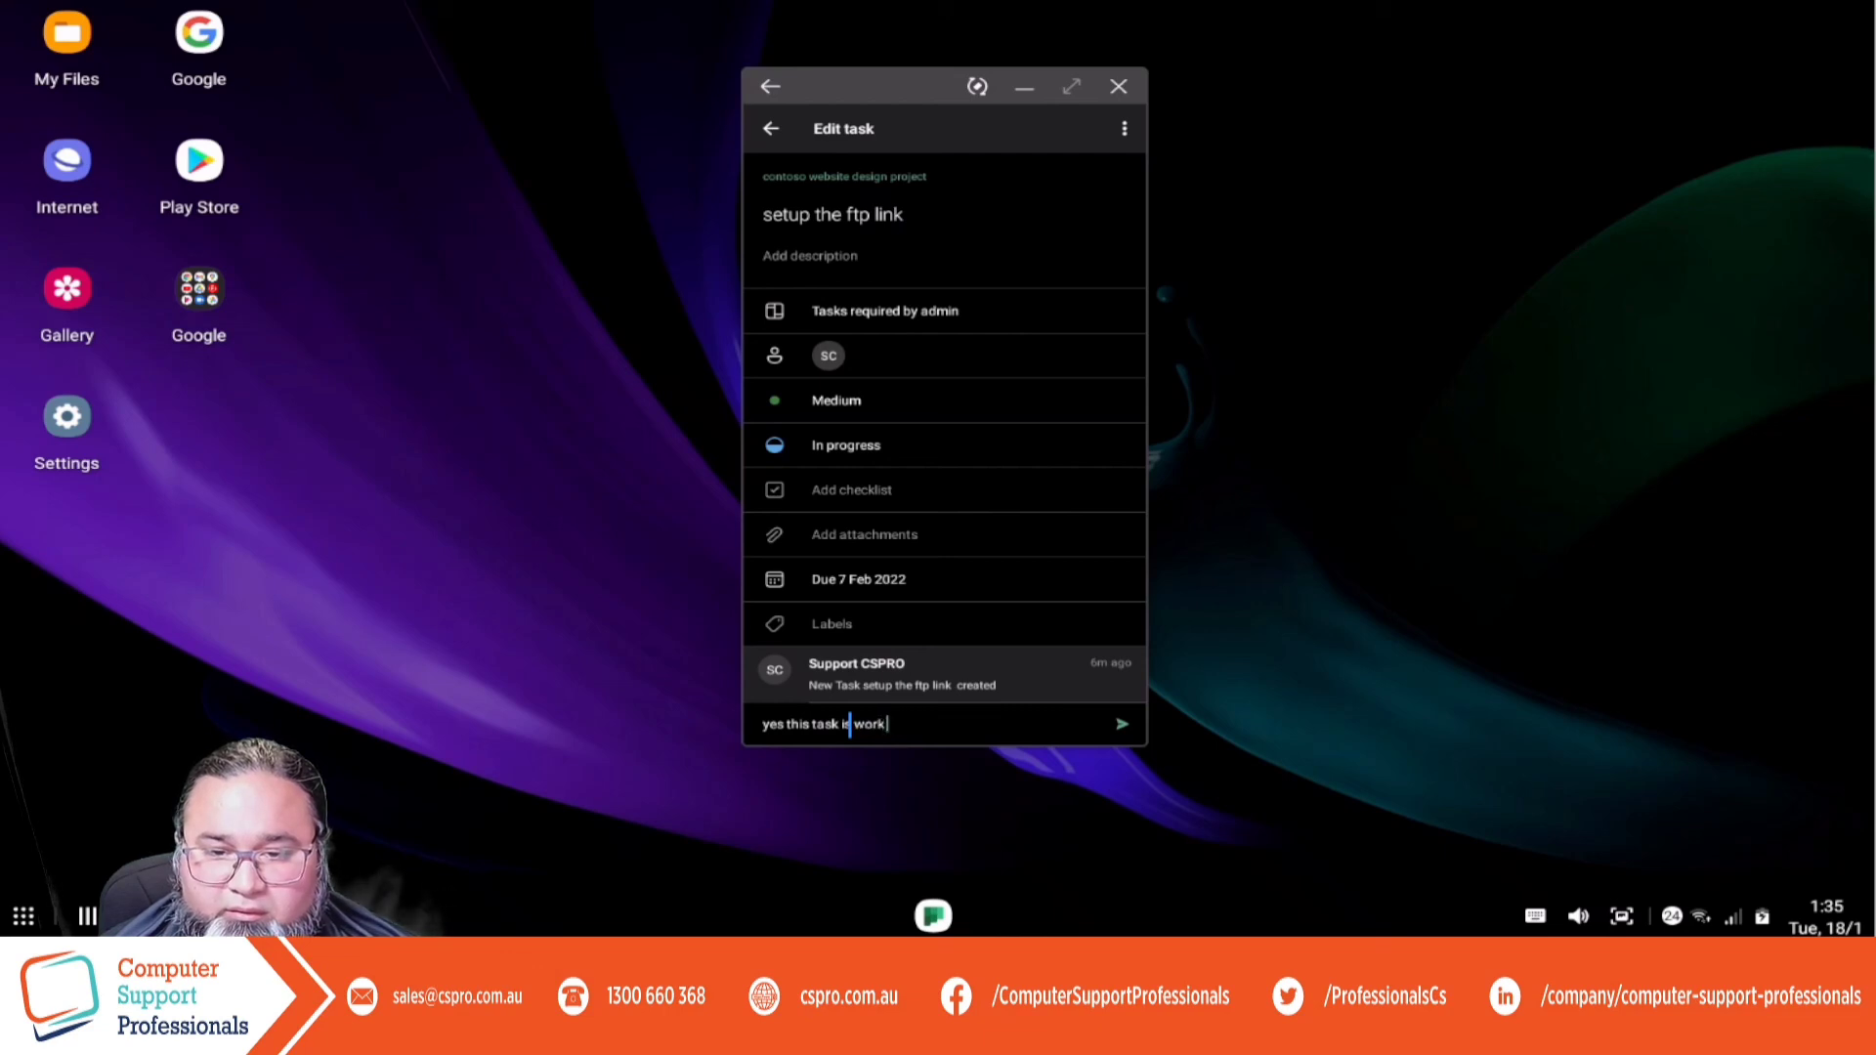
pyautogui.write('ss')
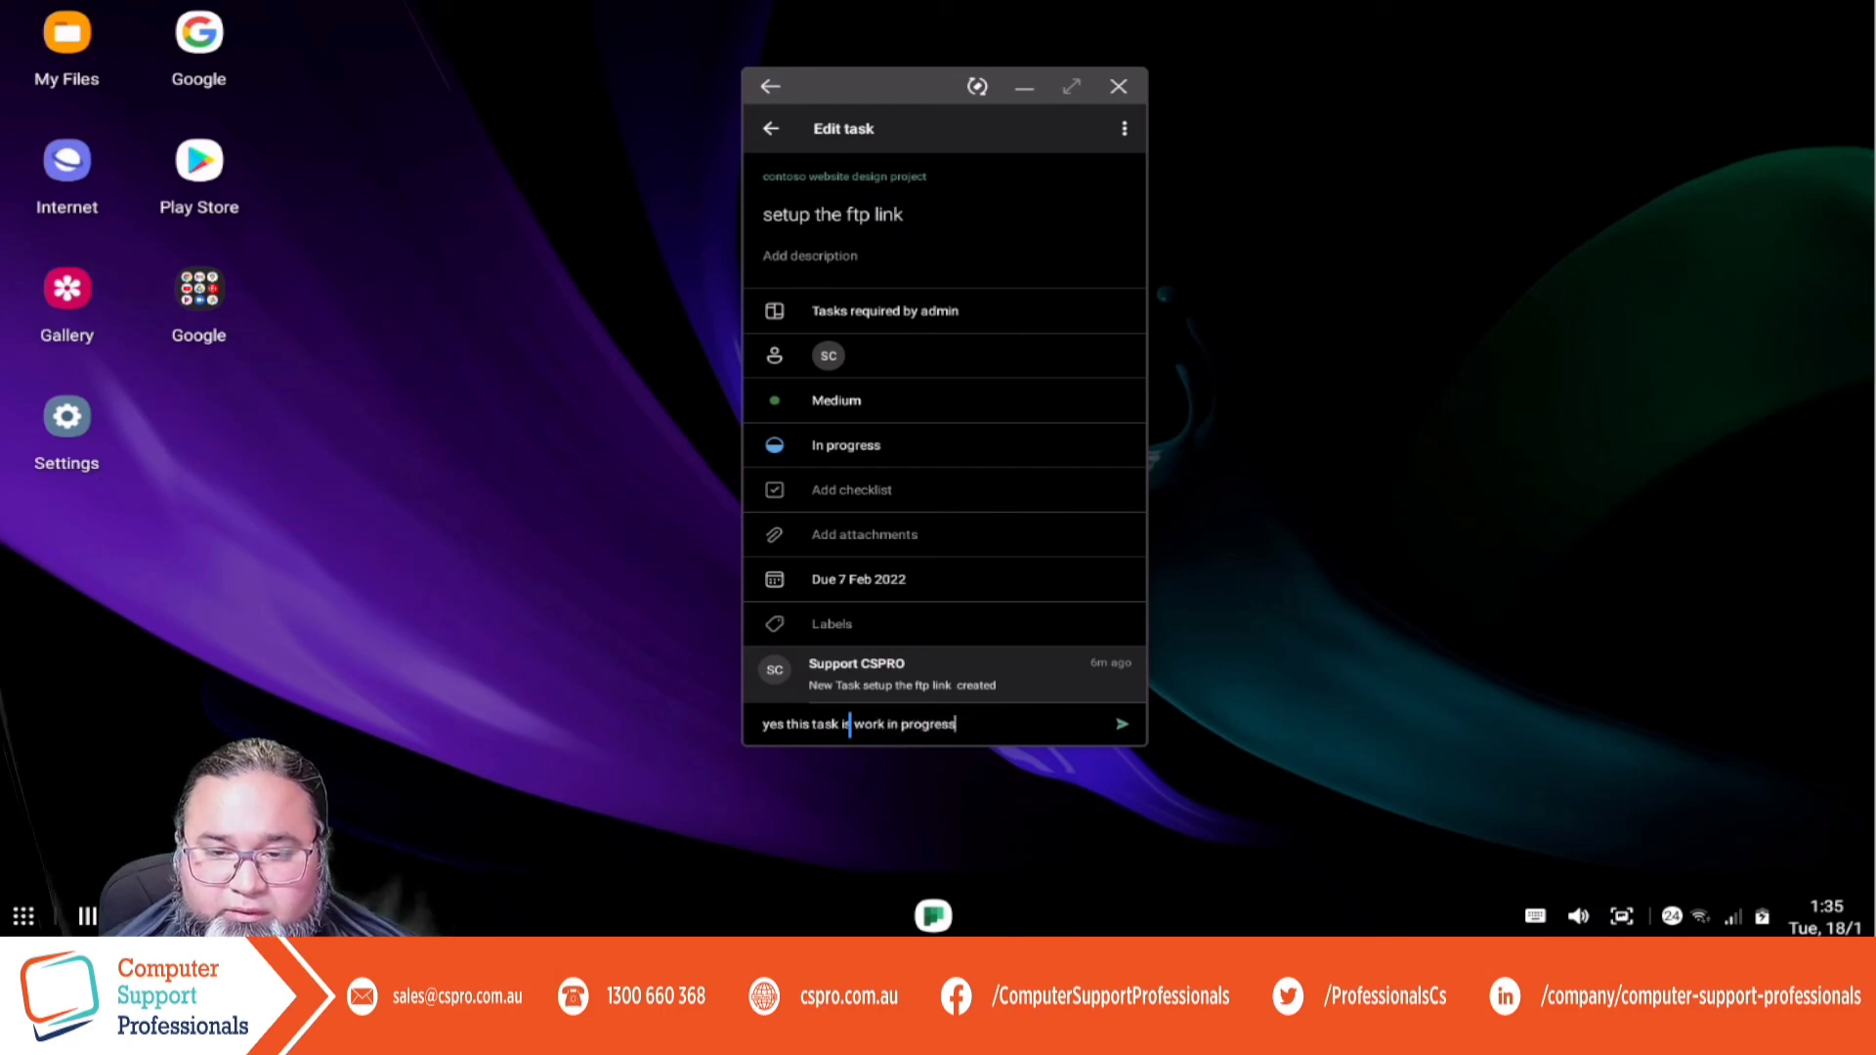
pyautogui.click(1121, 731)
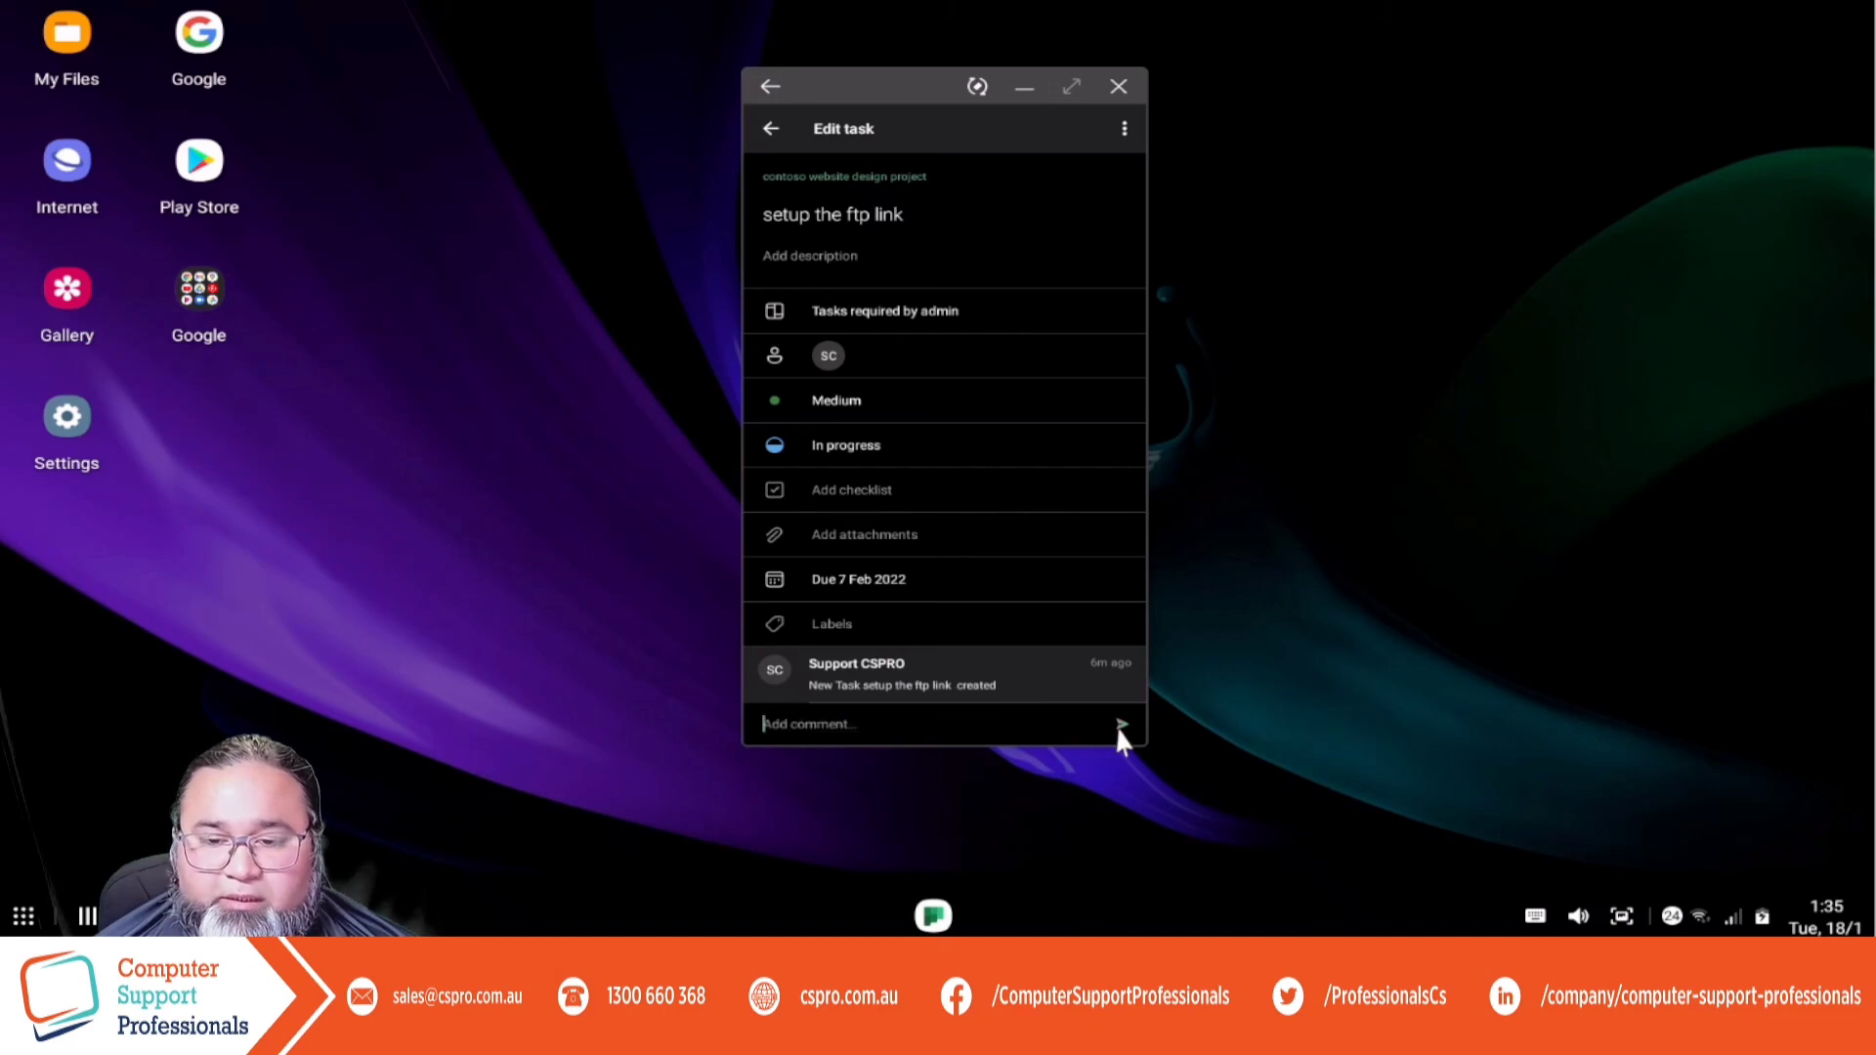
pyautogui.click(771, 128)
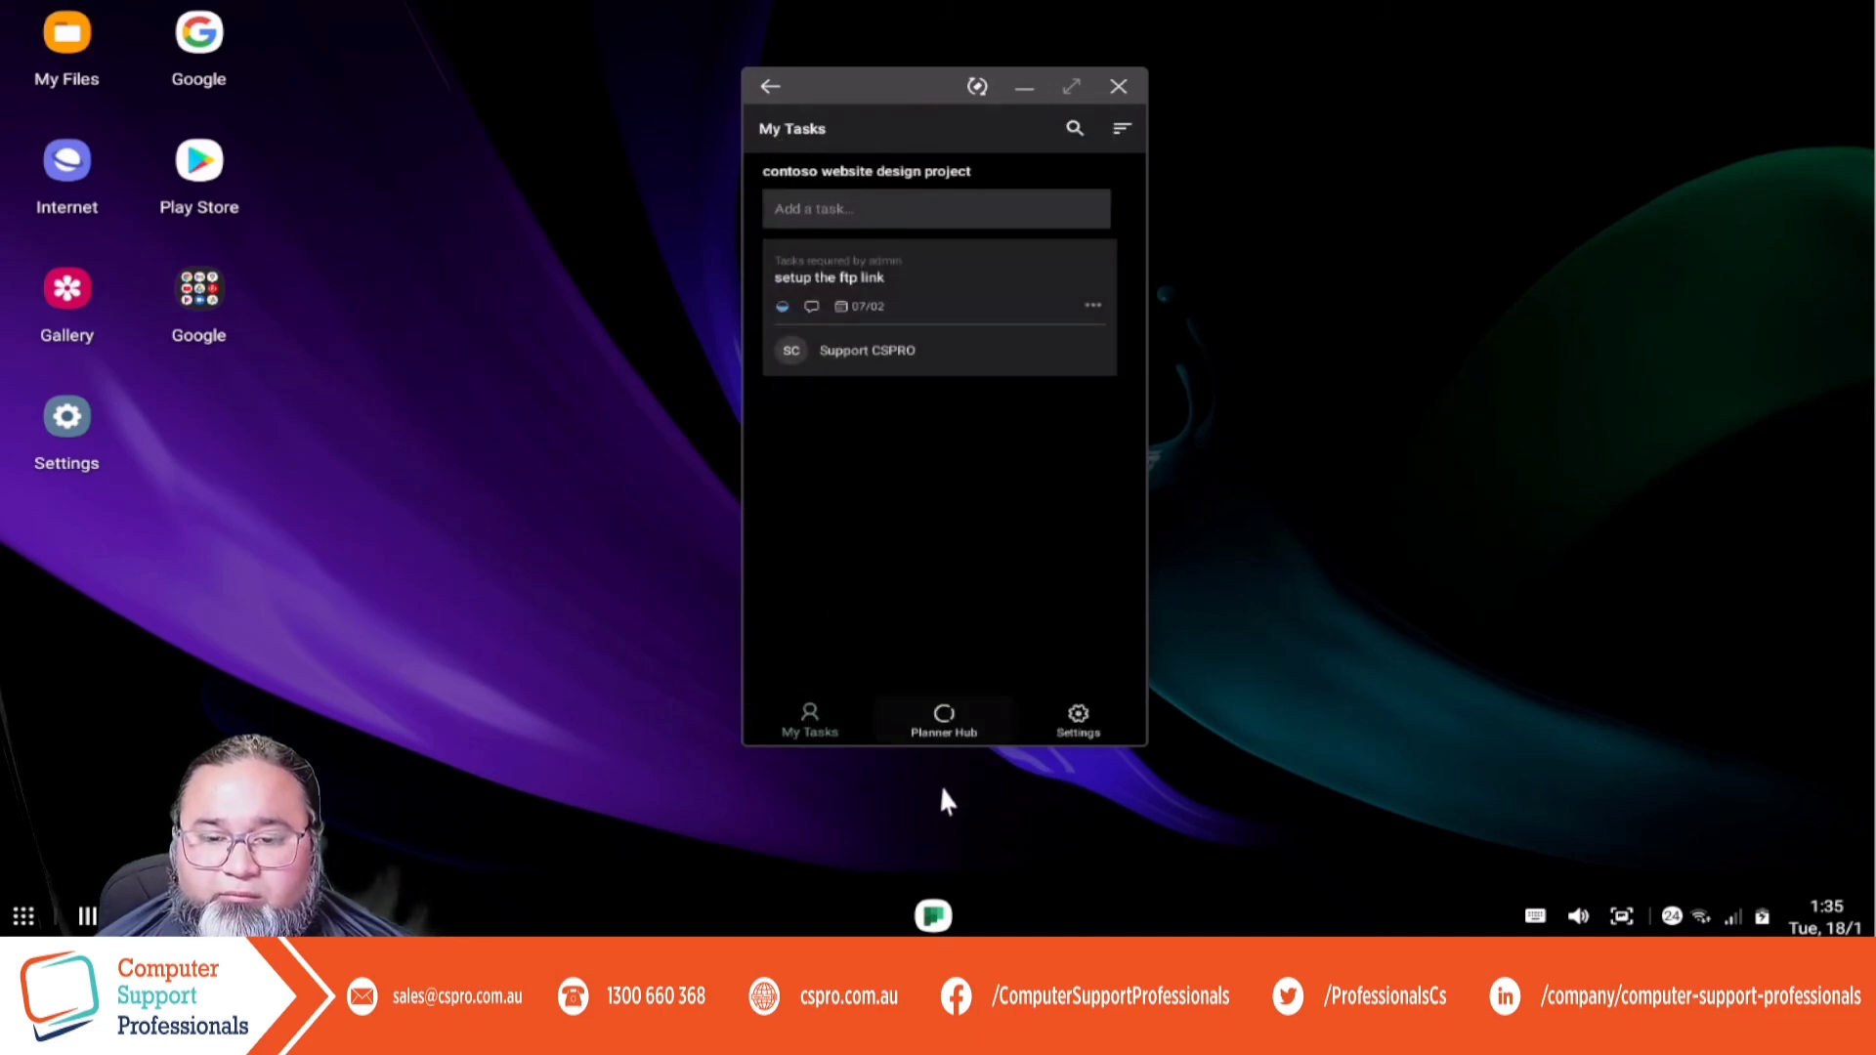
# Open the contoso website design project plan from the Planner Hub and view its Tasks required by admin bucket.
pyautogui.click(943, 720)
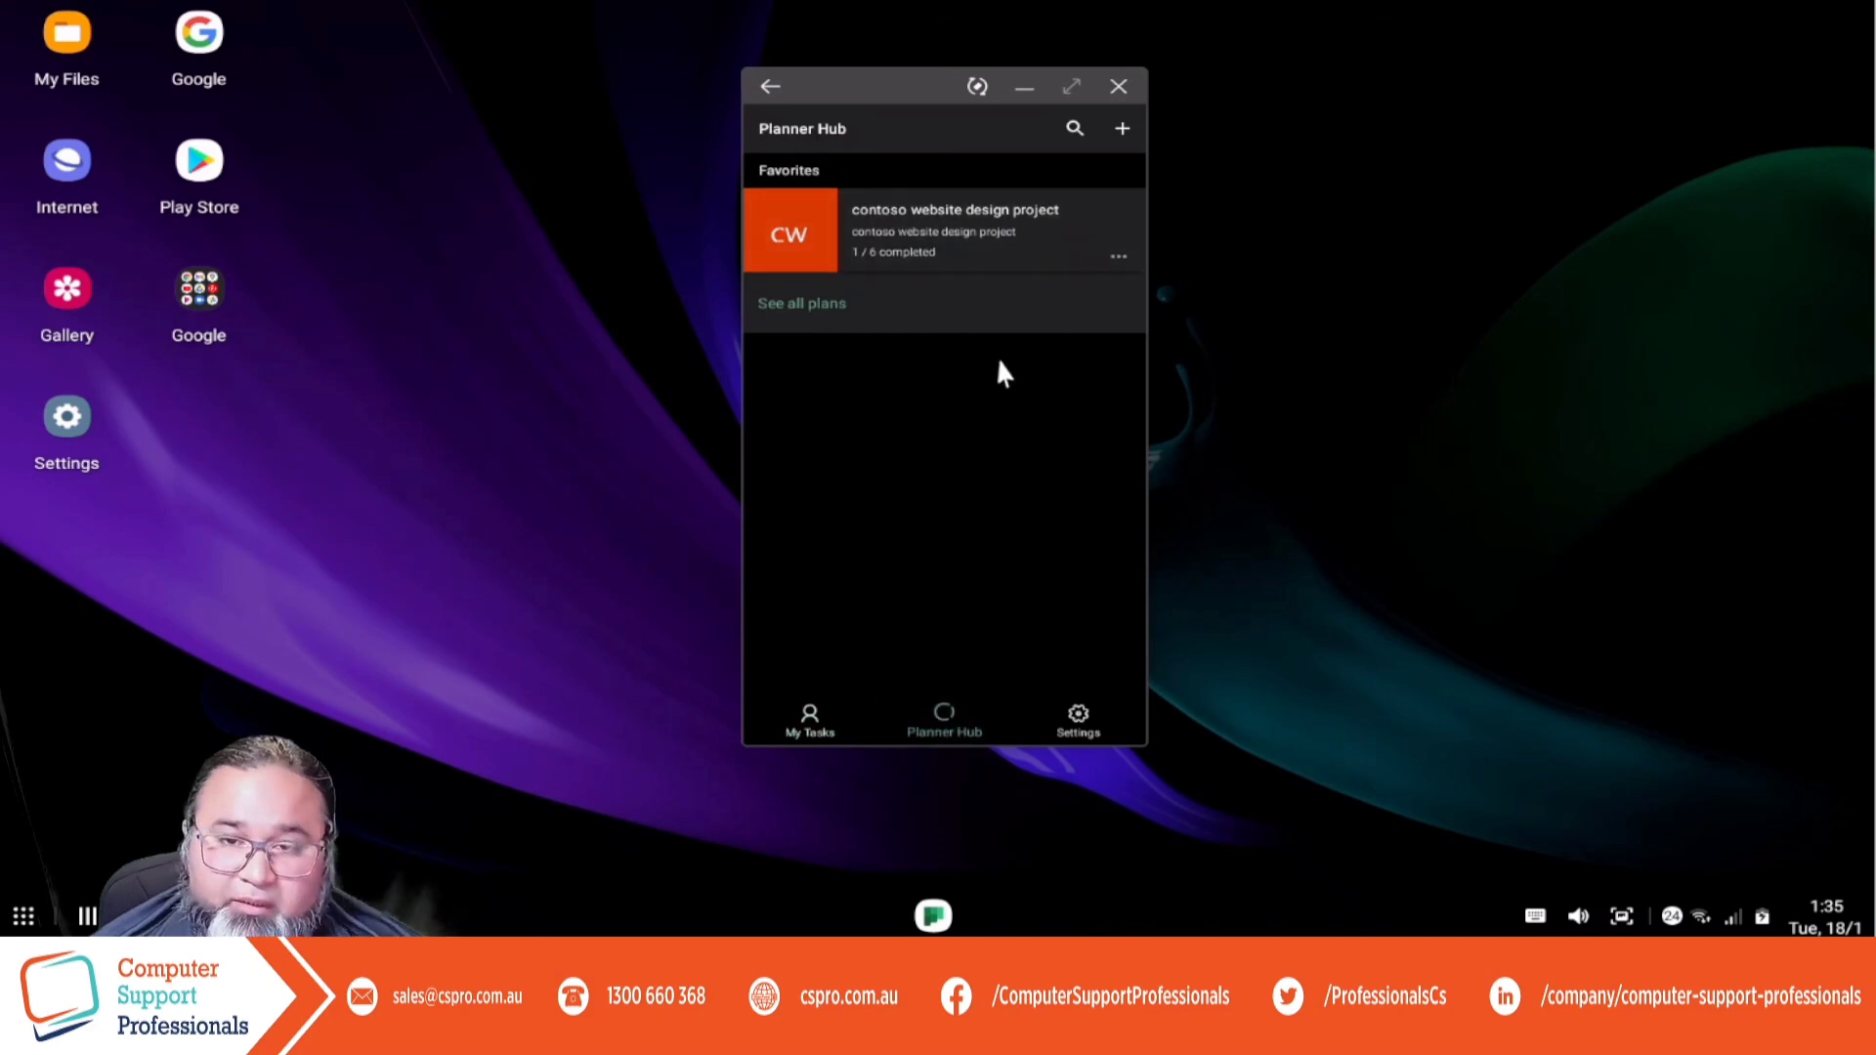
pyautogui.click(876, 265)
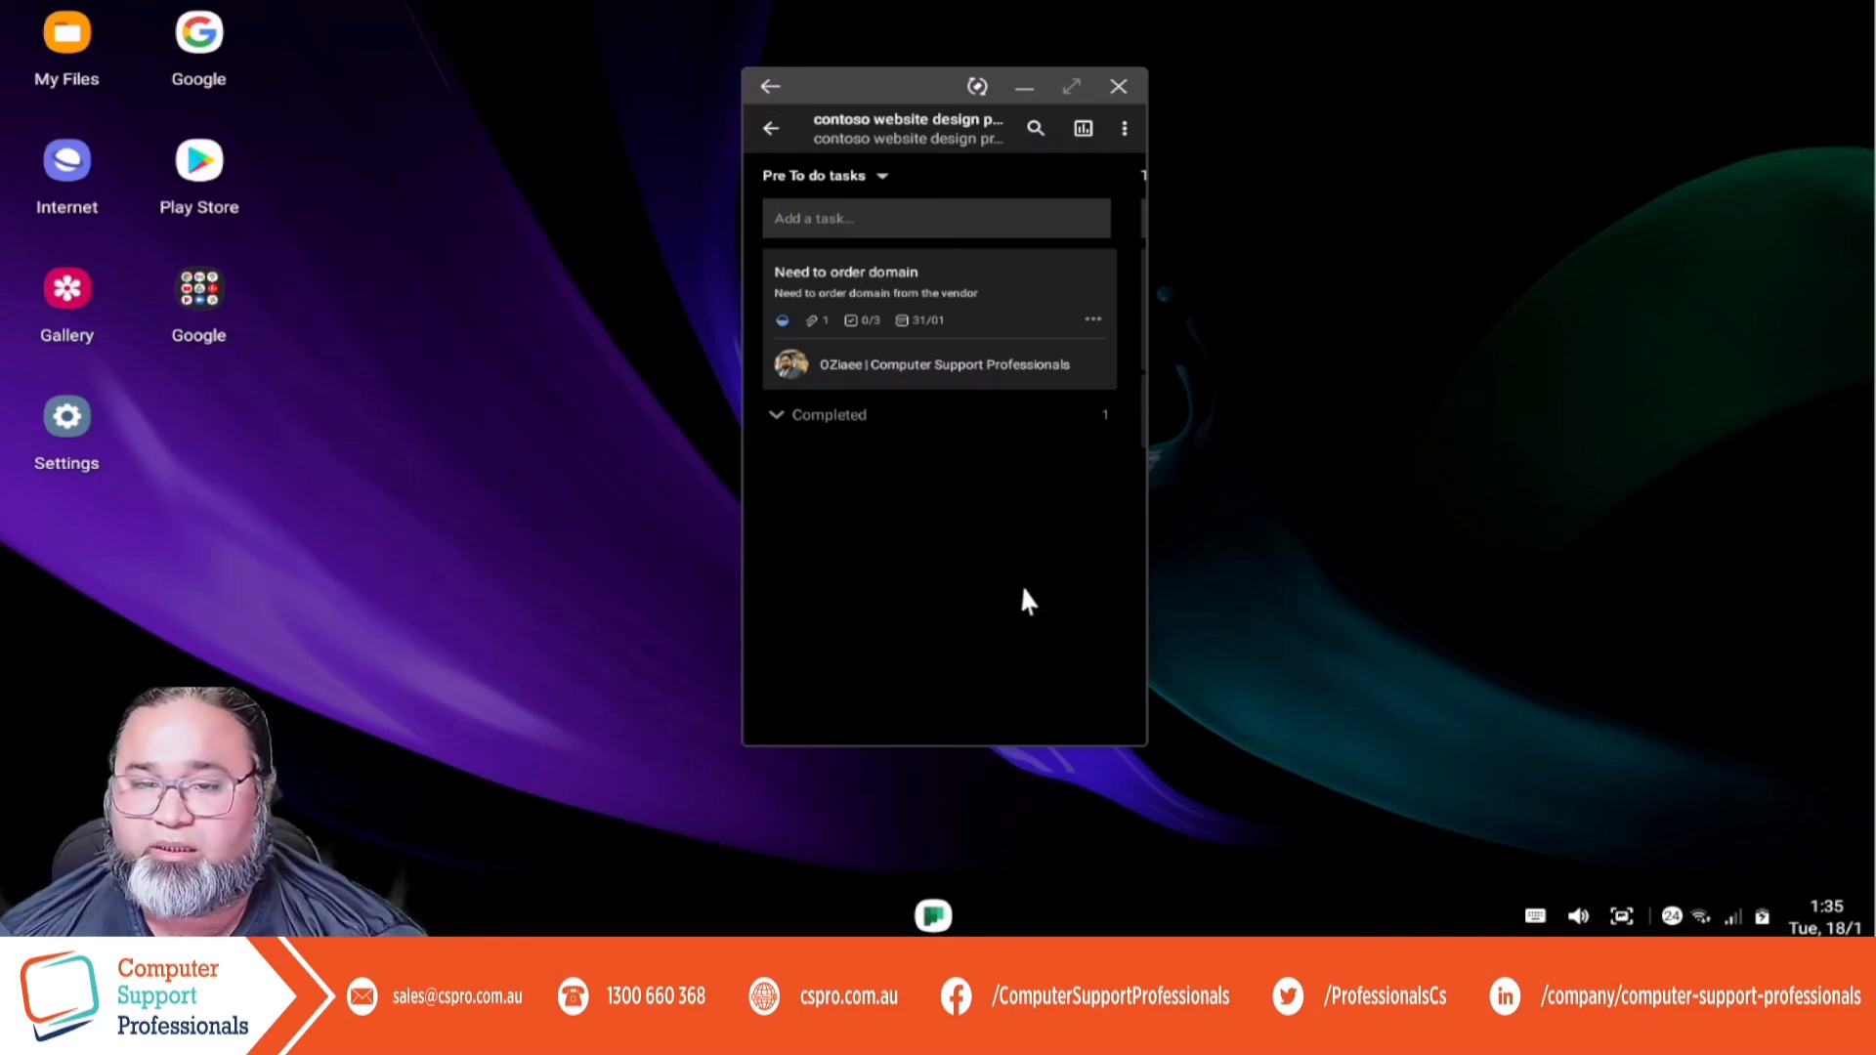
pyautogui.moveTo(1022, 600); pyautogui.dragTo(766, 612)
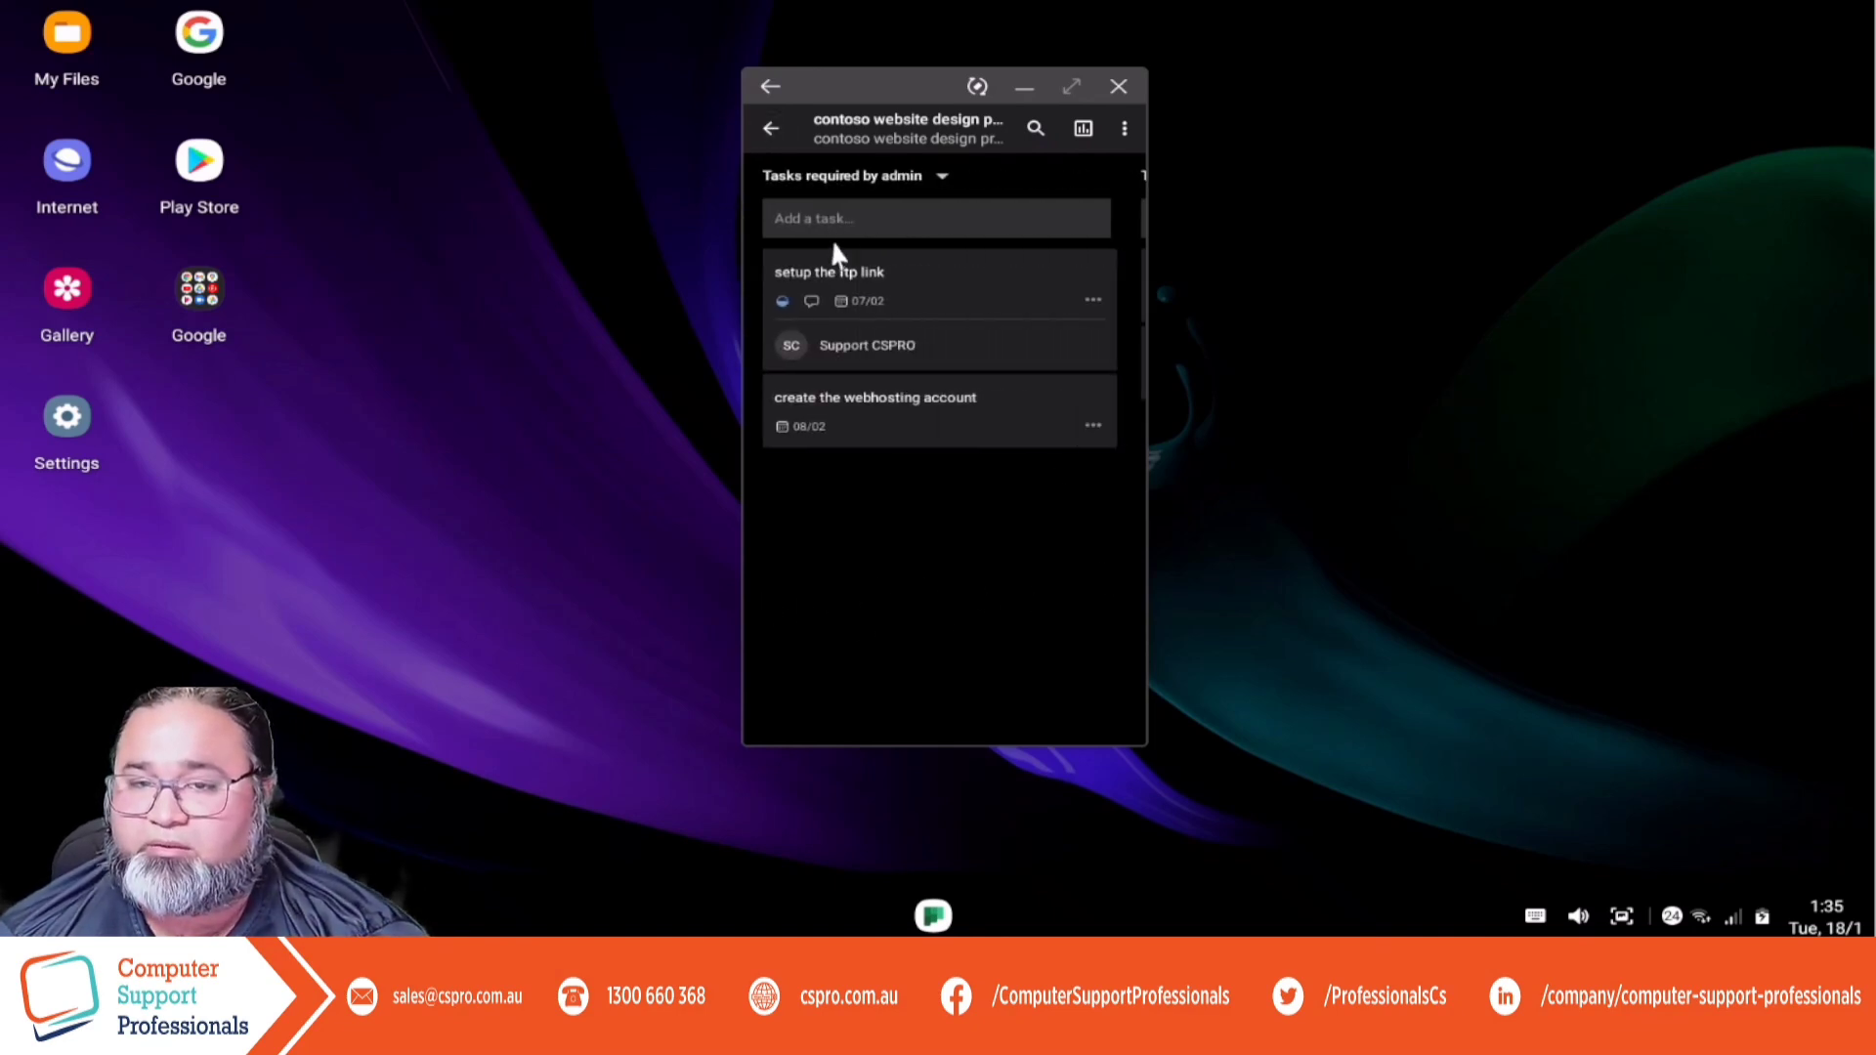